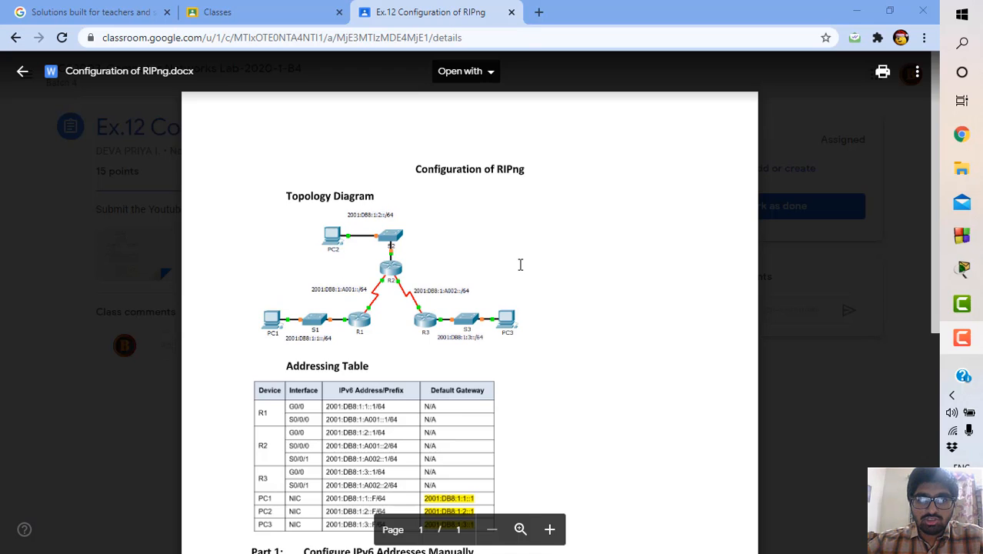
- Switch to Cisco Packet Tracer and place three PCs, two apart in a lower row and one above between them
{"action": "scroll", "coordinate": [519, 265], "scroll_direction": "down", "scroll_amount": 2}
{"action": "scroll", "coordinate": [520, 264], "scroll_direction": "up", "scroll_amount": 2}
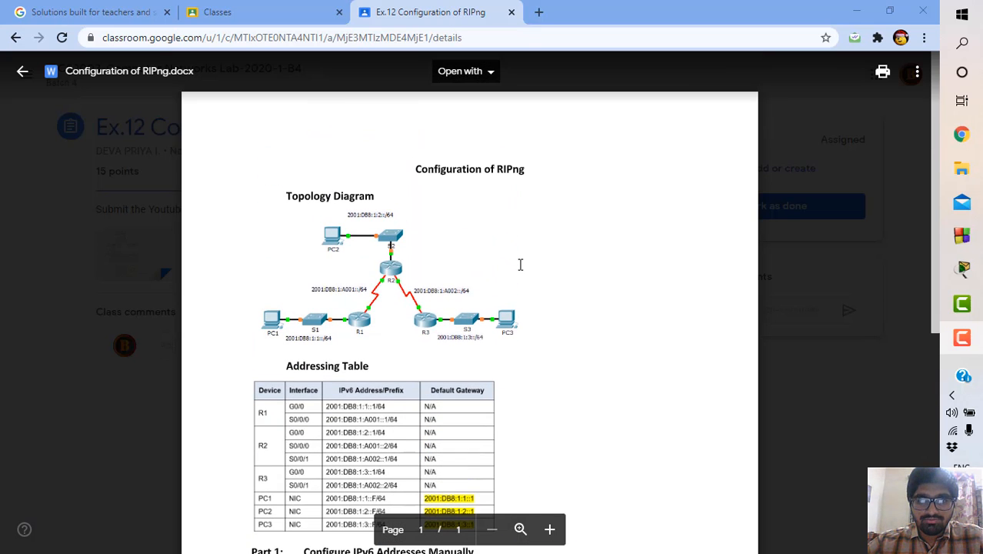
{"action": "left_click", "coordinate": [963, 269]}
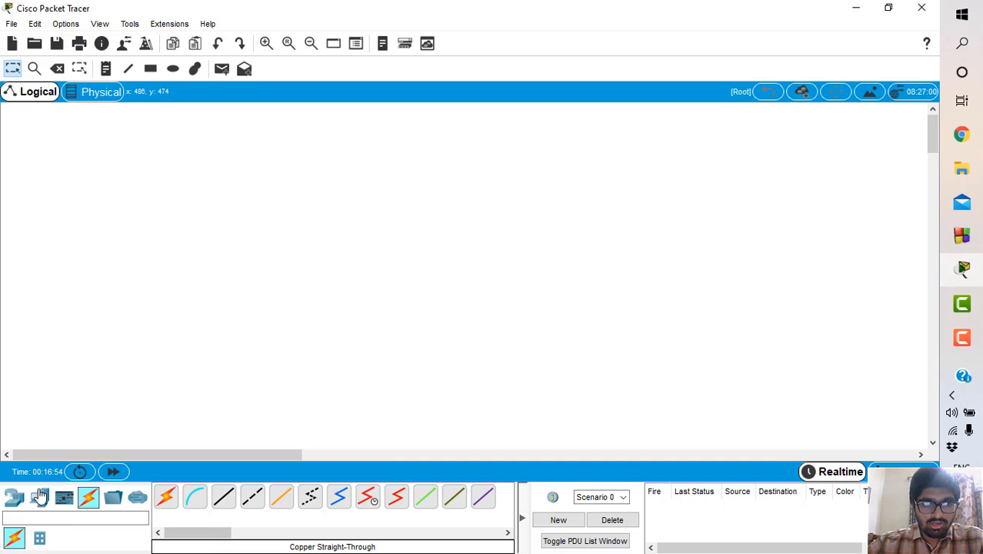
{"action": "left_click", "coordinate": [40, 497]}
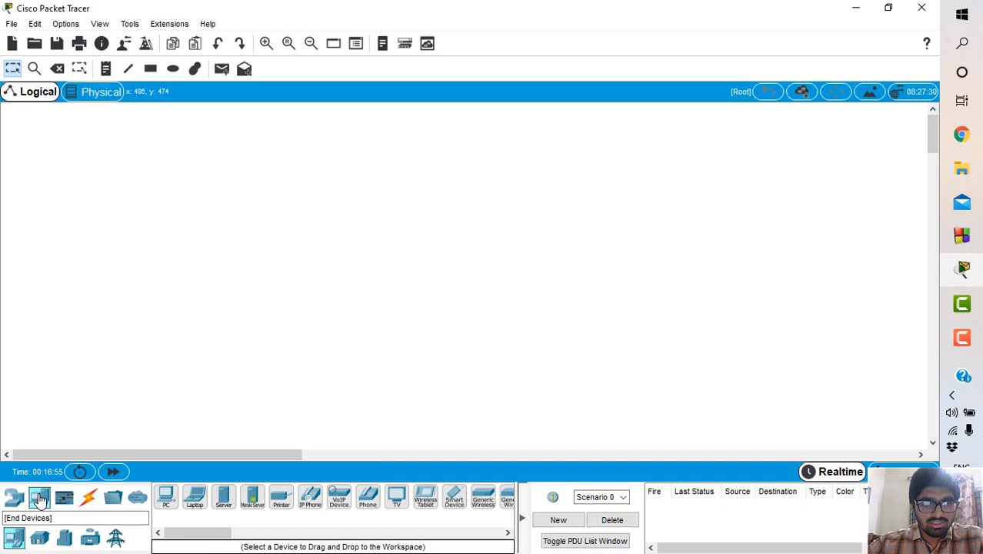
{"action": "left_click", "coordinate": [165, 496]}
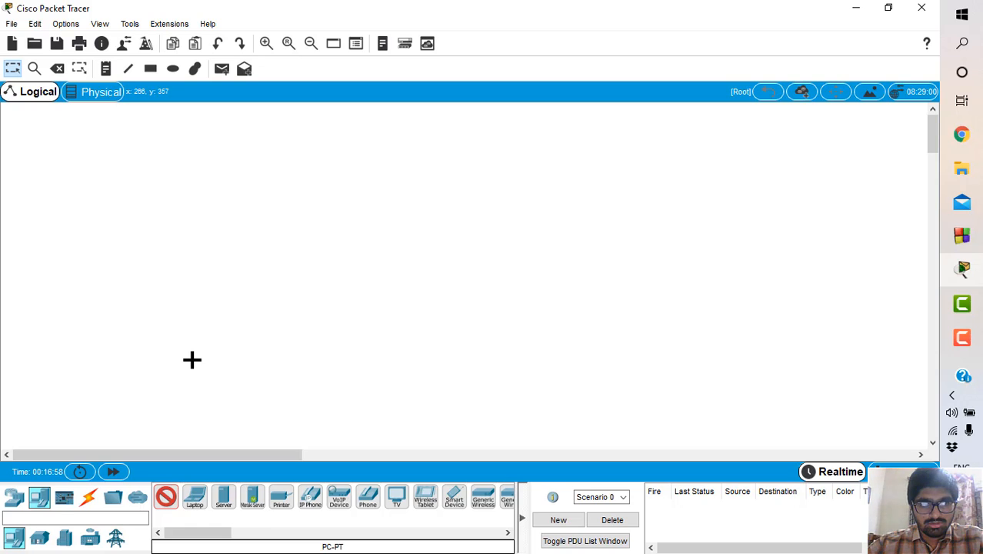
{"action": "left_click", "coordinate": [144, 356]}
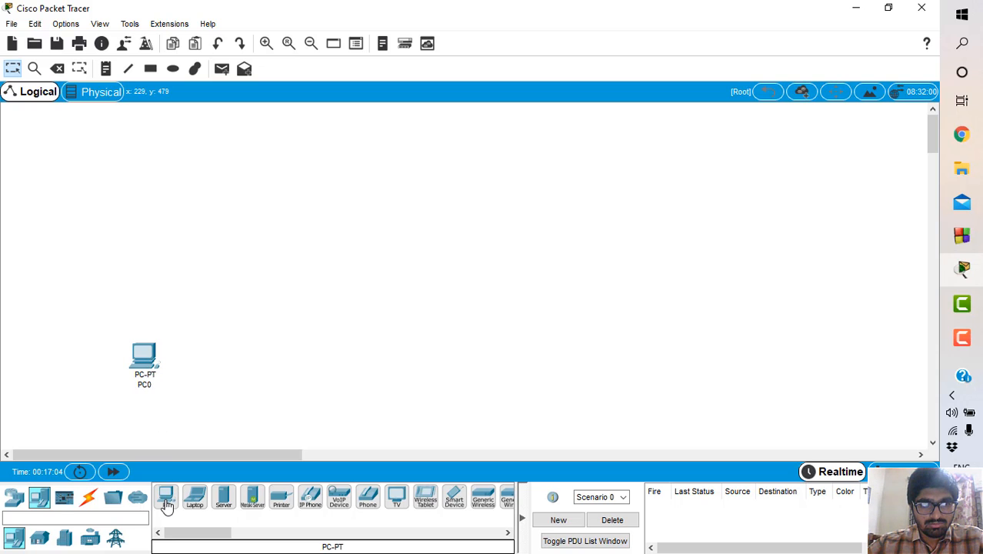
{"action": "left_click", "coordinate": [167, 503]}
{"action": "left_click", "coordinate": [458, 347]}
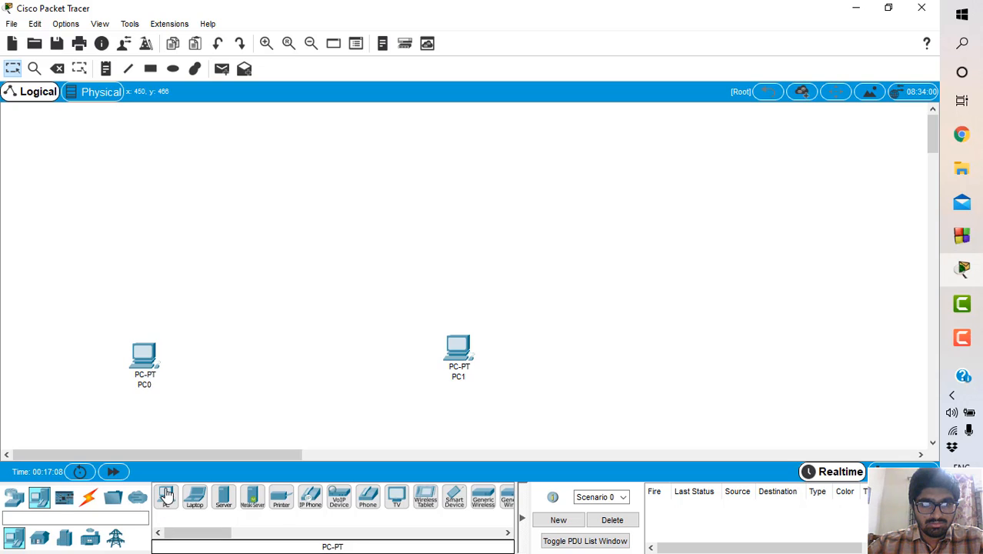
{"action": "left_click", "coordinate": [167, 496]}
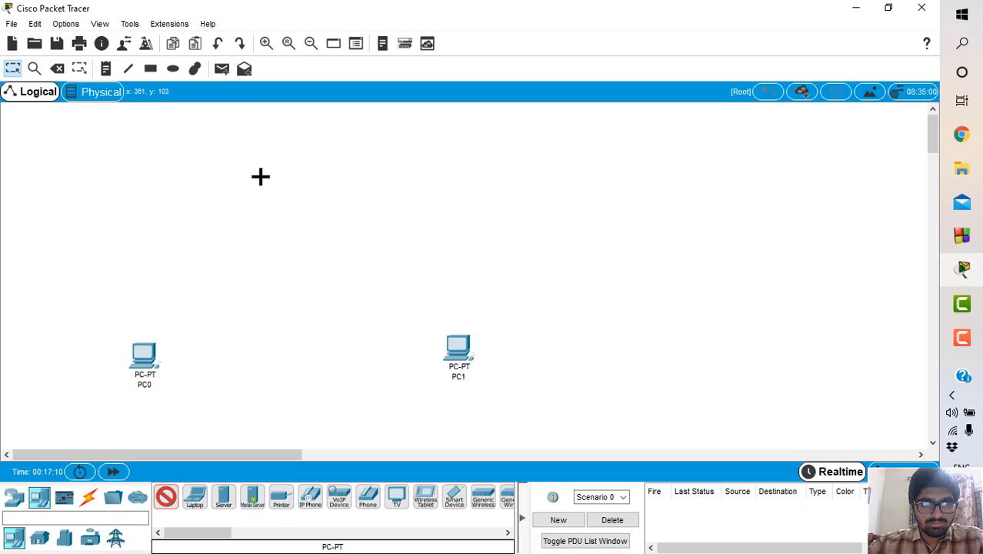
{"action": "left_click", "coordinate": [263, 180]}
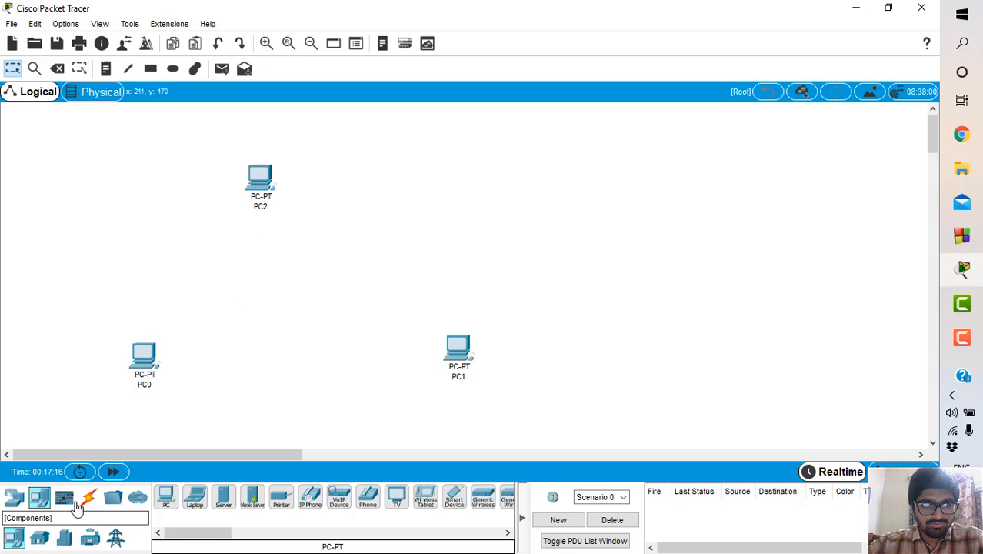
- Add two PT-Switch switches in the lower row, one on the inner side of PC0 and one on the inner side of PC1
{"action": "left_click", "coordinate": [14, 497]}
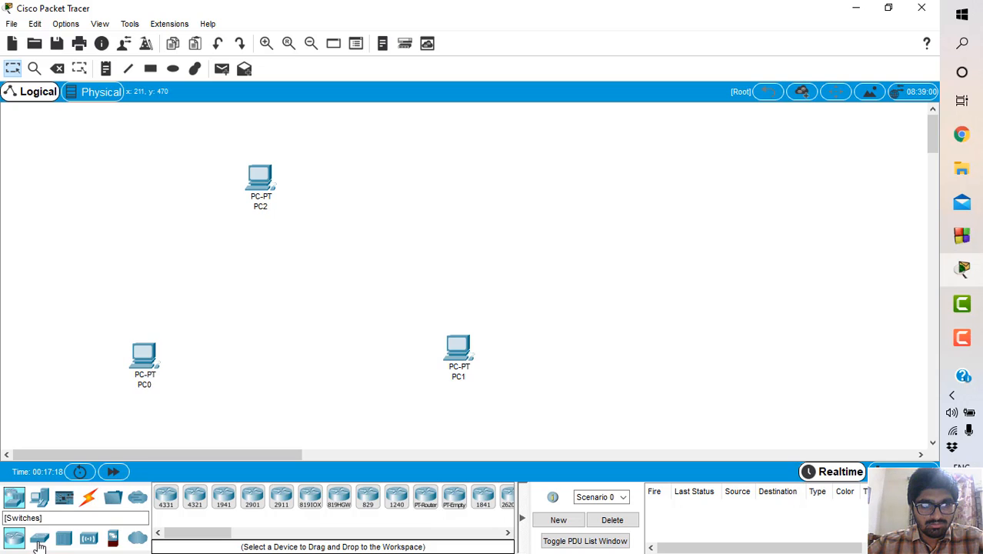
{"action": "left_click", "coordinate": [40, 542]}
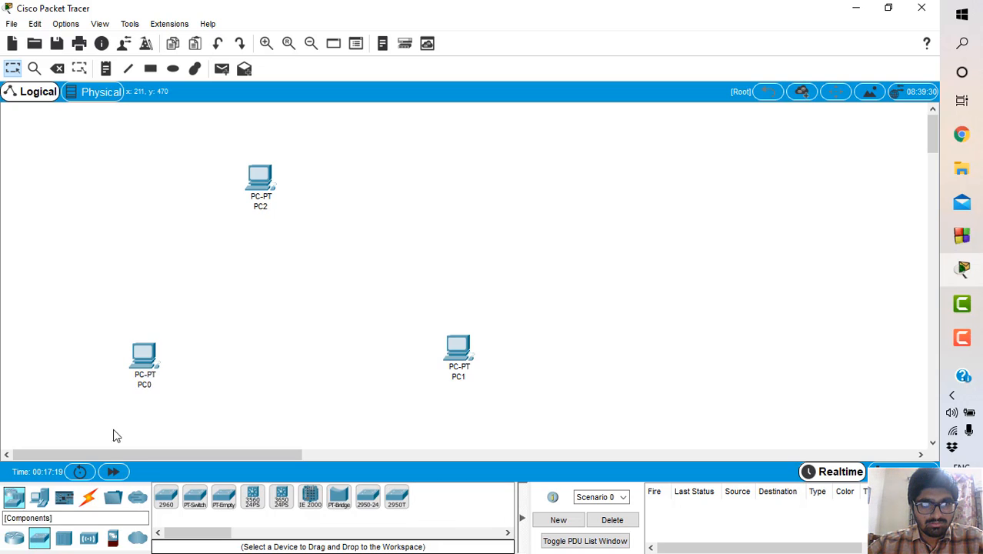
{"action": "left_click", "coordinate": [198, 499]}
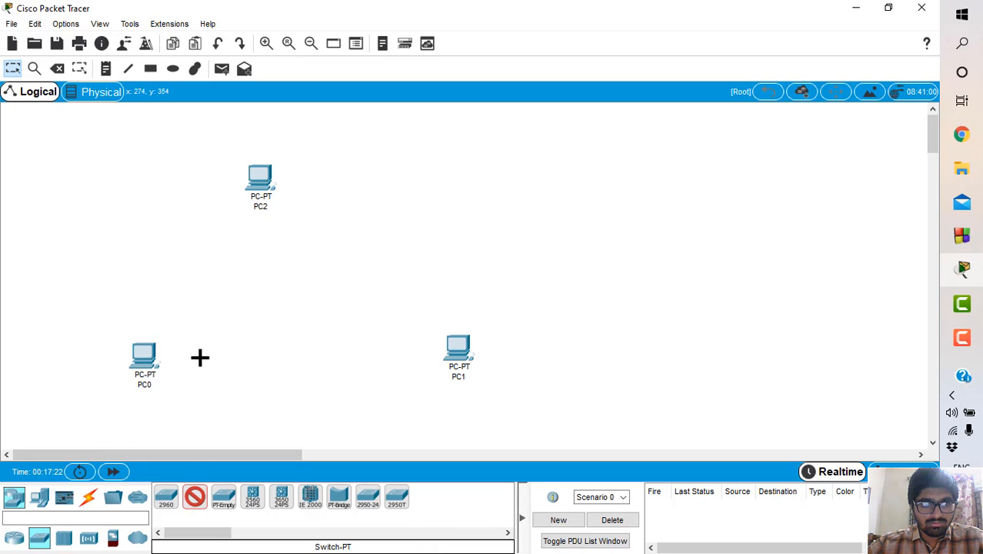
{"action": "left_click", "coordinate": [203, 359]}
{"action": "left_click", "coordinate": [196, 504]}
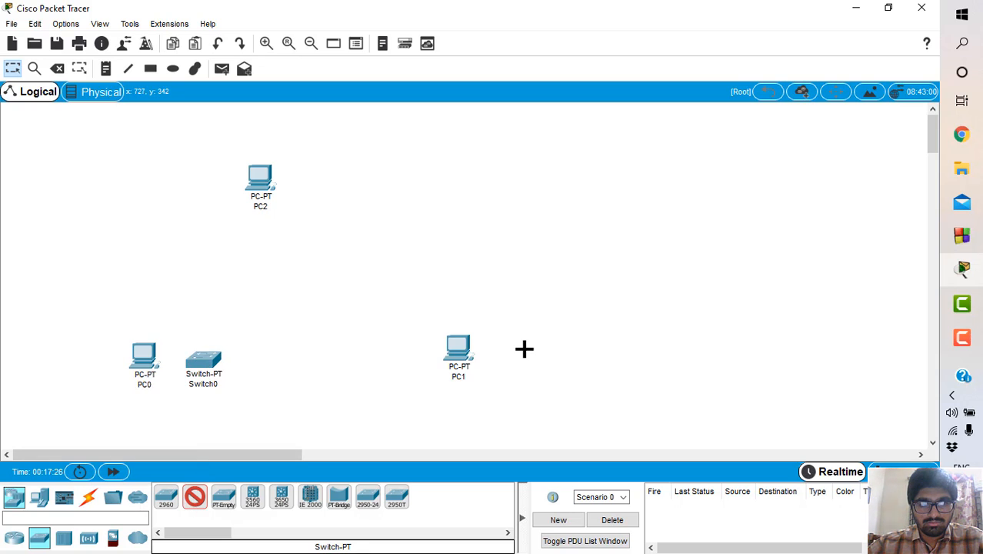
{"action": "left_click", "coordinate": [397, 359]}
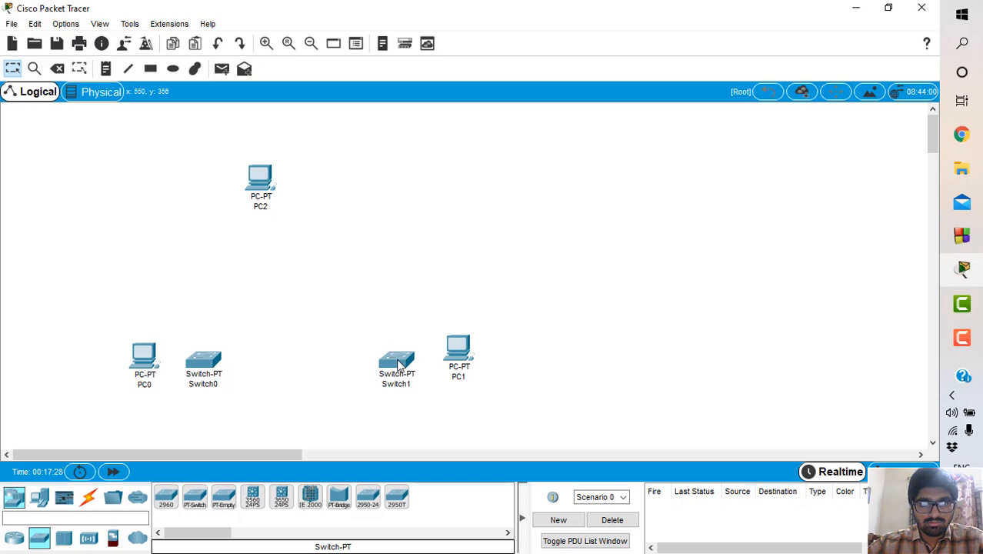
- Add three 2911 routers, two between the lower switches and one beside PC2
{"action": "left_click", "coordinate": [19, 542]}
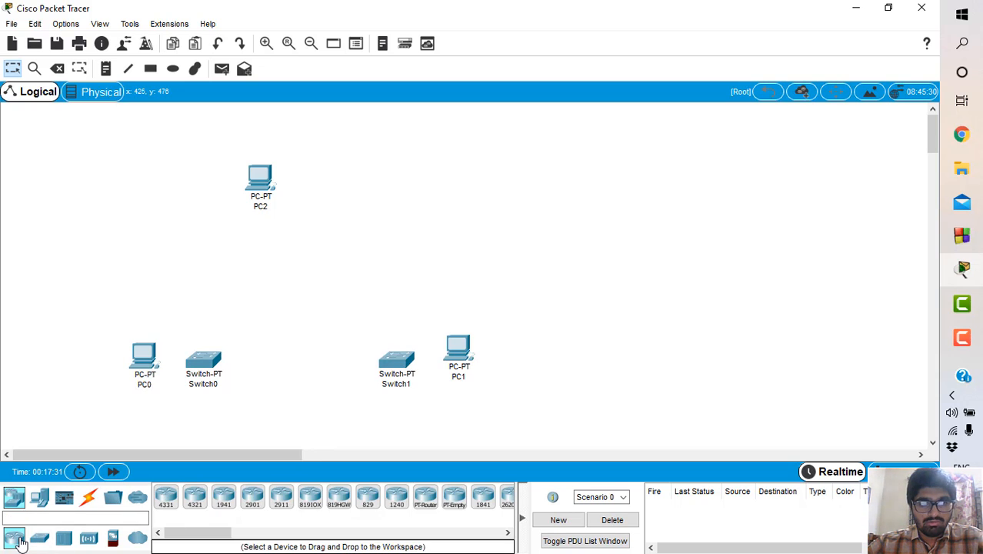
{"action": "left_click", "coordinate": [281, 498]}
{"action": "left_click", "coordinate": [258, 362]}
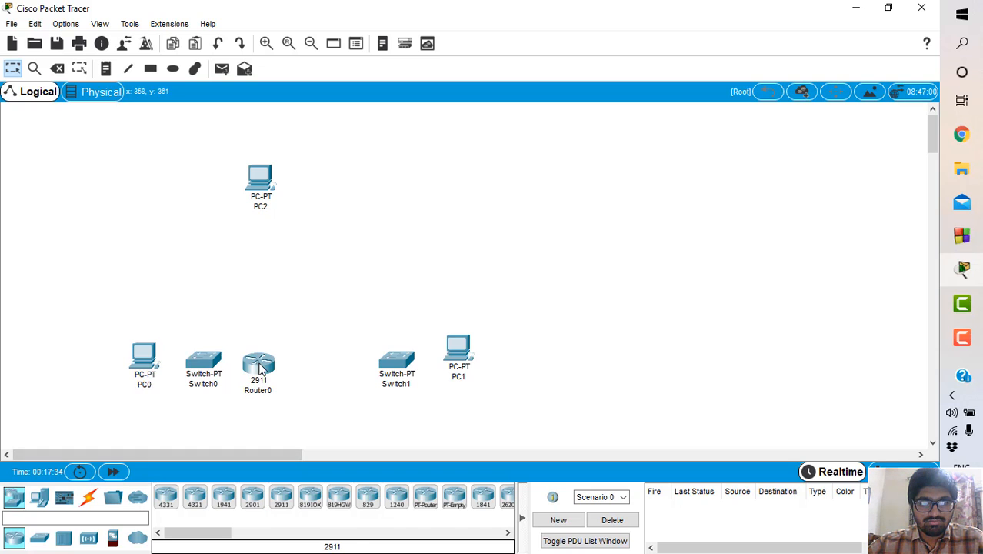
{"action": "left_click", "coordinate": [330, 369]}
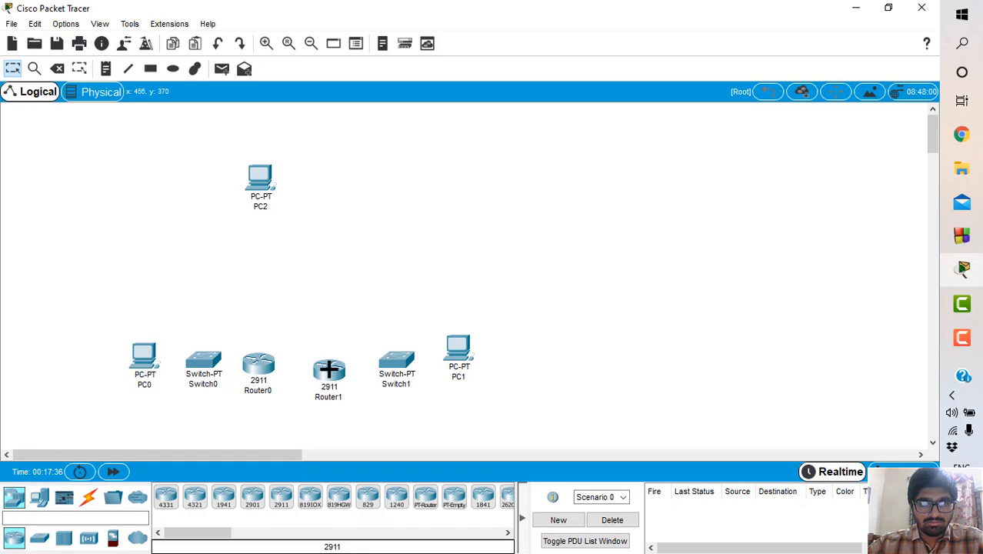
{"action": "left_click", "coordinate": [282, 500]}
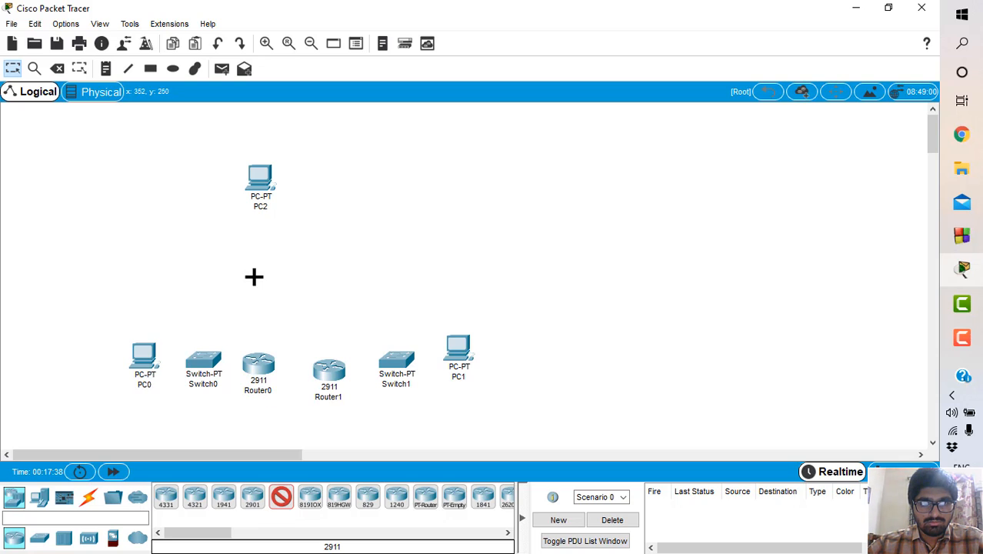
{"action": "left_click", "coordinate": [340, 211]}
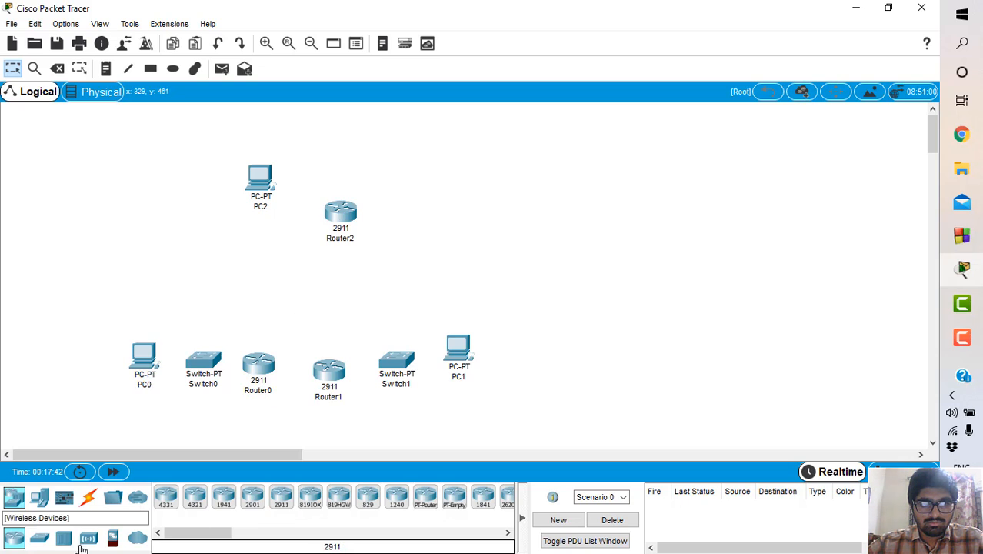
- Add a third PT-Switch directly above Router2
{"action": "left_click", "coordinate": [46, 541]}
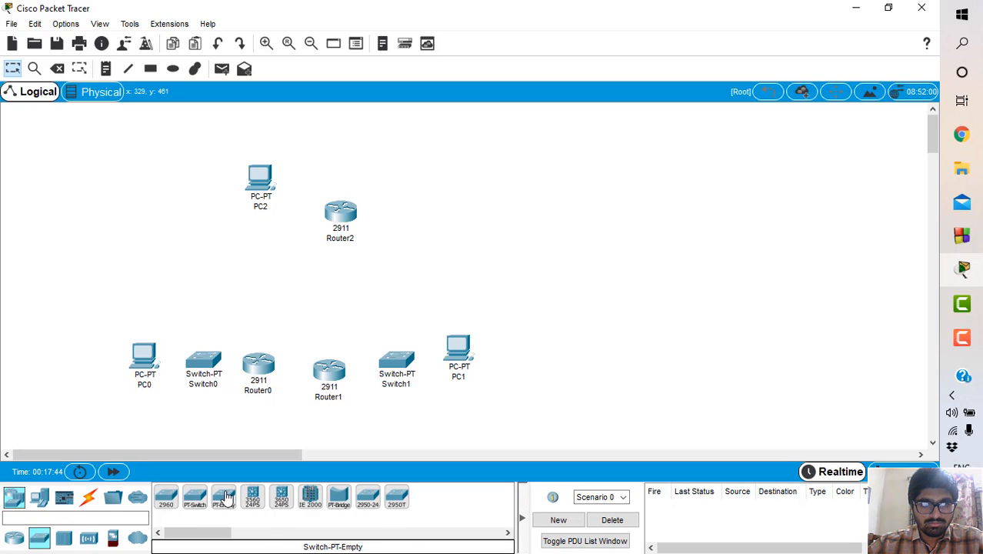
{"action": "left_click", "coordinate": [194, 498]}
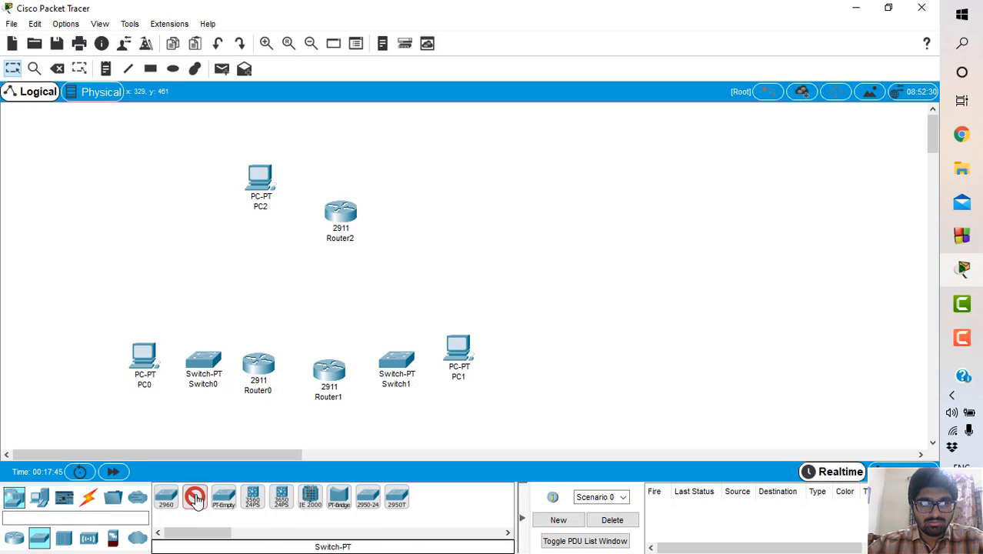
{"action": "left_click", "coordinate": [340, 157]}
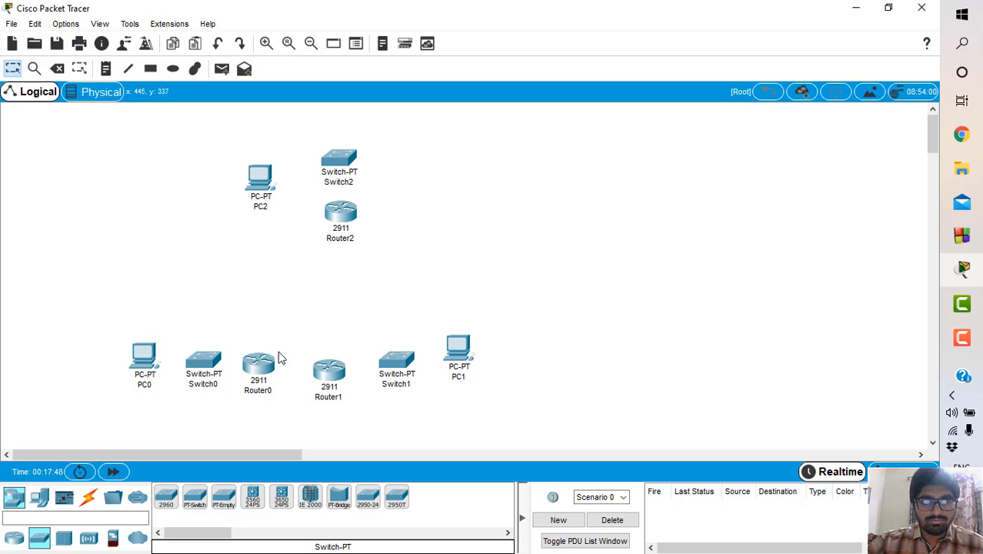
- Spread out the lower row, moving PC0, Switch0 and Router0 further left and PC1, Switch1 and Router1 further right
{"action": "left_click_drag", "start_coordinate": [71, 390], "coordinate": [90, 371]}
{"action": "left_click_drag", "start_coordinate": [217, 365], "coordinate": [182, 372]}
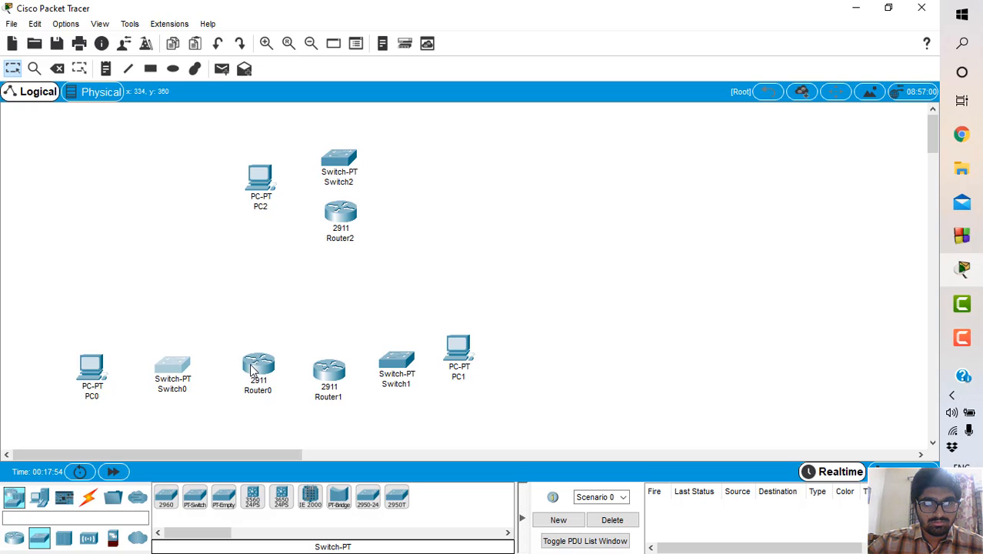
{"action": "left_click_drag", "start_coordinate": [259, 366], "coordinate": [245, 366]}
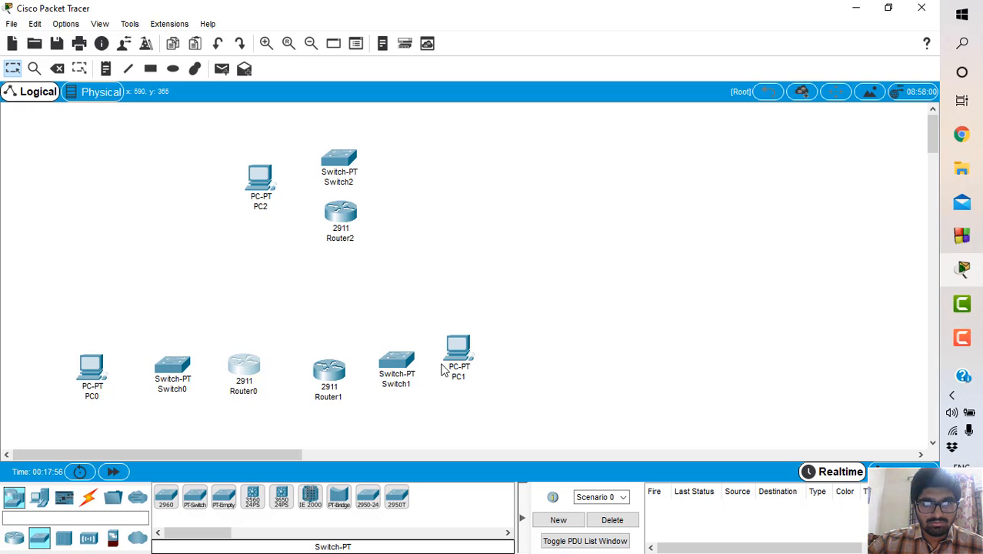
{"action": "left_click_drag", "start_coordinate": [463, 356], "coordinate": [563, 373]}
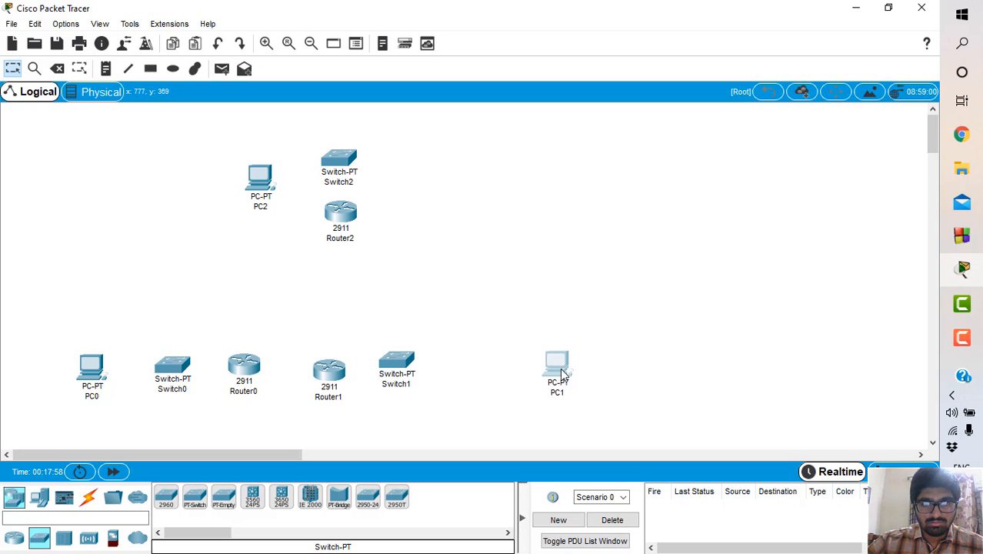
{"action": "left_click_drag", "start_coordinate": [396, 361], "coordinate": [472, 365]}
{"action": "left_click_drag", "start_coordinate": [329, 378], "coordinate": [391, 376]}
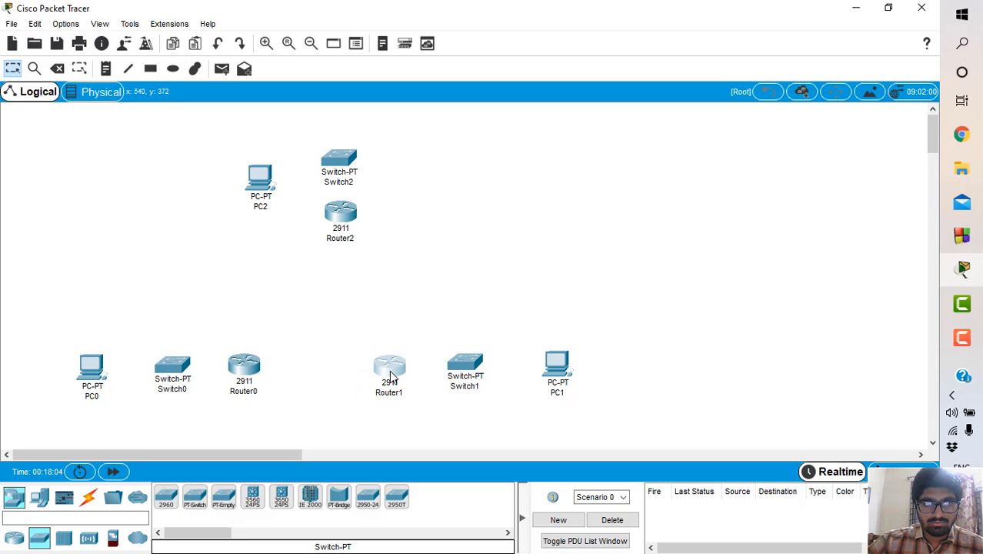
- Rearrange the upper group, moving Router2 lower and PC2 and Switch2 higher to align them in a row
{"action": "left_click_drag", "start_coordinate": [340, 227], "coordinate": [333, 241]}
{"action": "left_click_drag", "start_coordinate": [268, 183], "coordinate": [255, 158]}
{"action": "left_click_drag", "start_coordinate": [338, 172], "coordinate": [338, 163]}
{"action": "left_click", "coordinate": [444, 190]}
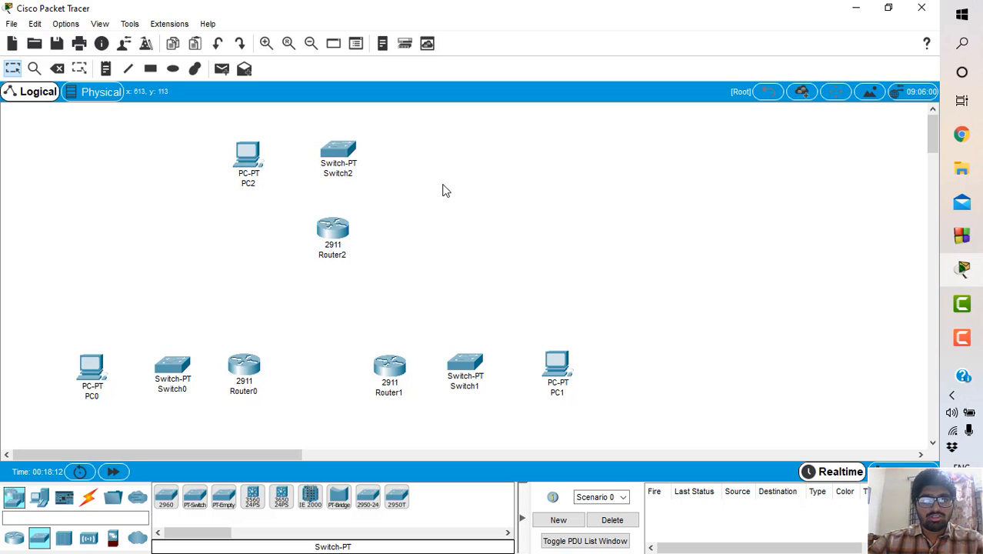
- Connect PC0 to FastEthernet0/1 on Switch0 with a copper straight-through cable
{"action": "left_click", "coordinate": [88, 498]}
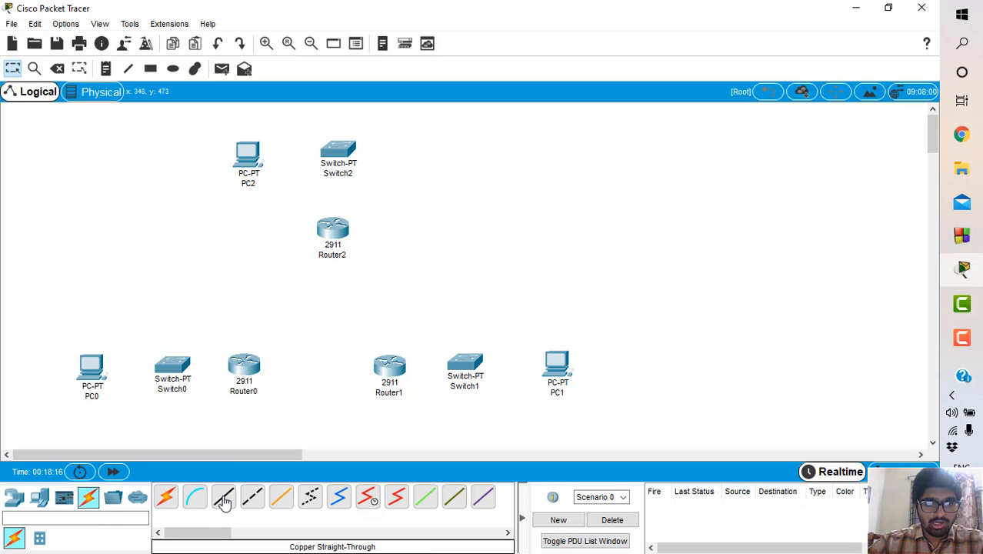
{"action": "left_click", "coordinate": [223, 498]}
{"action": "left_click", "coordinate": [87, 378]}
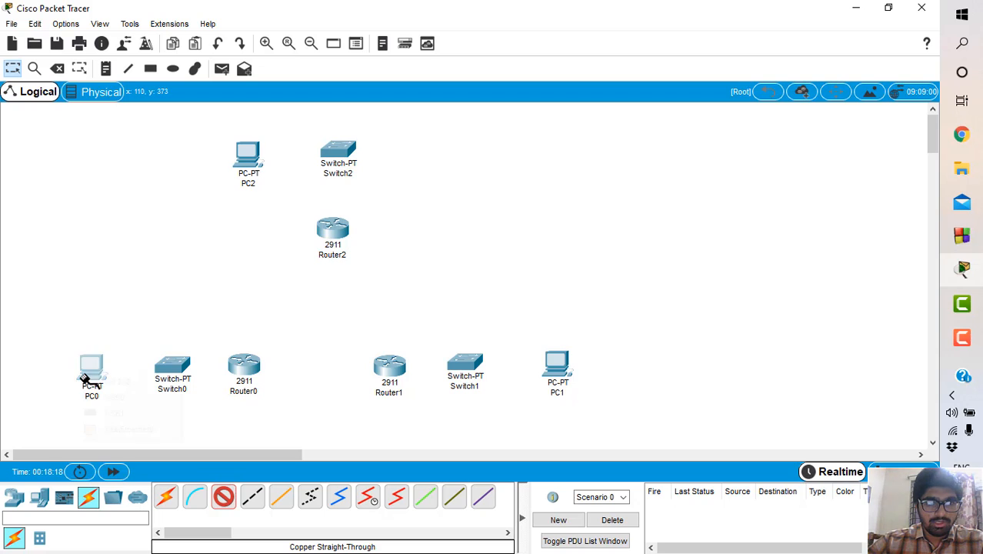
{"action": "left_click", "coordinate": [120, 428]}
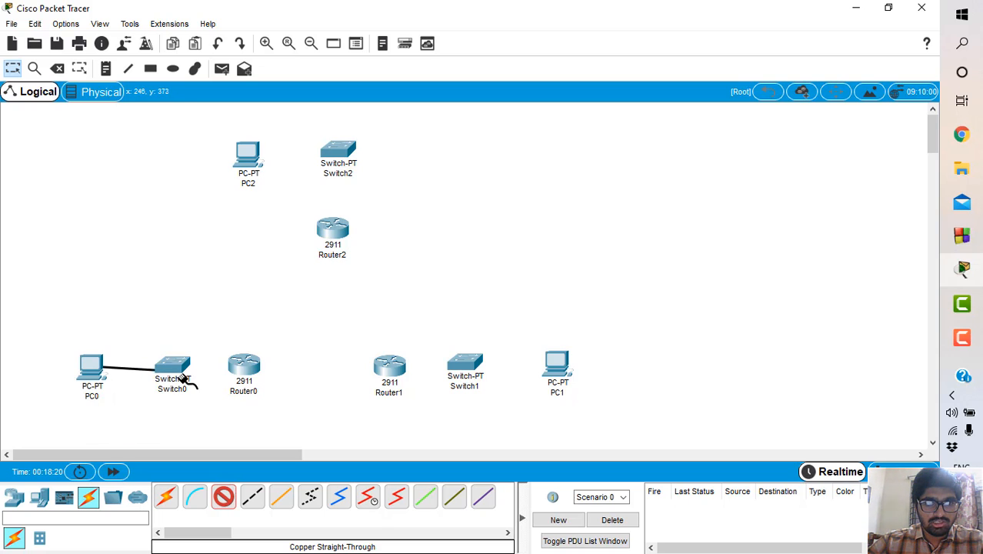
{"action": "left_click", "coordinate": [184, 370]}
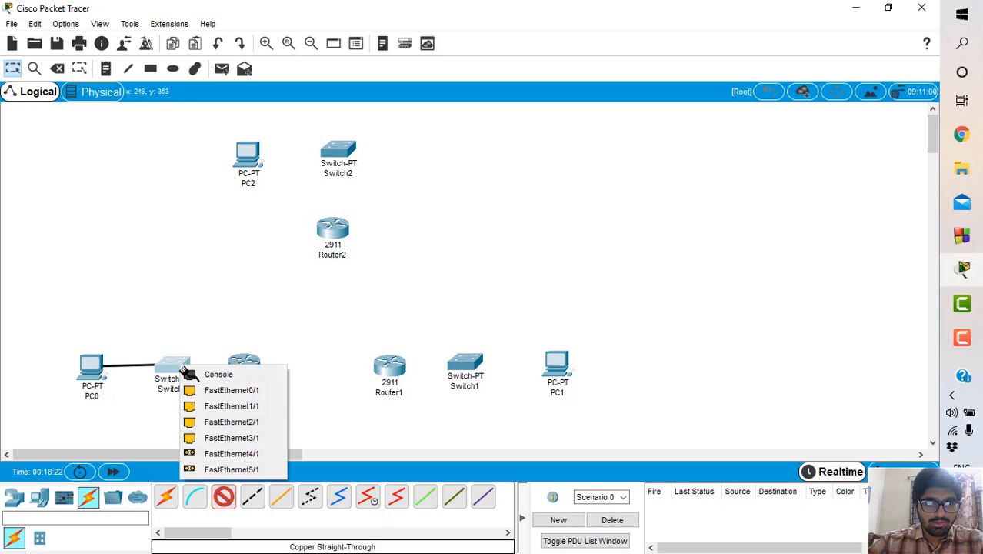
{"action": "left_click", "coordinate": [230, 390]}
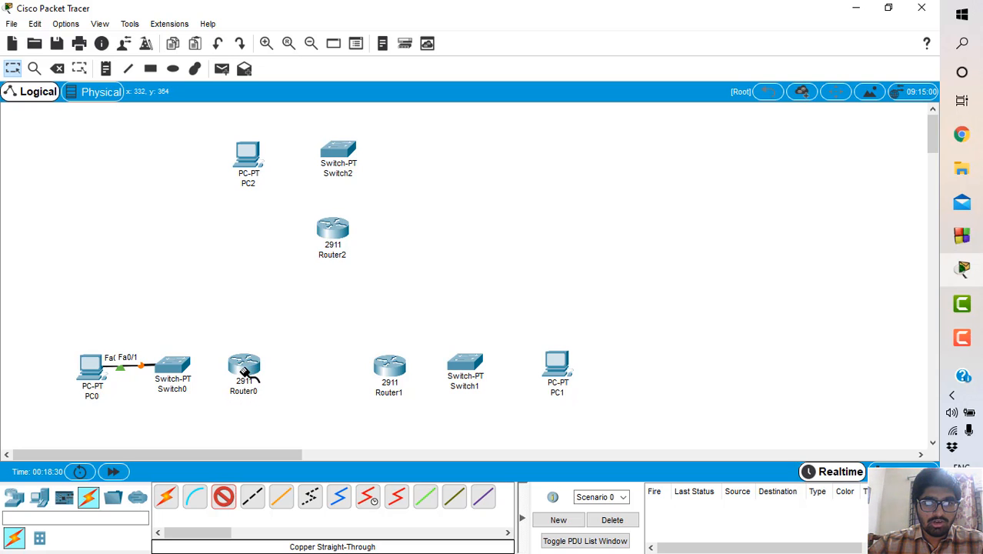
- Leave cabling and inspect the physical modules available for Router0
{"action": "key", "text": "Escape"}
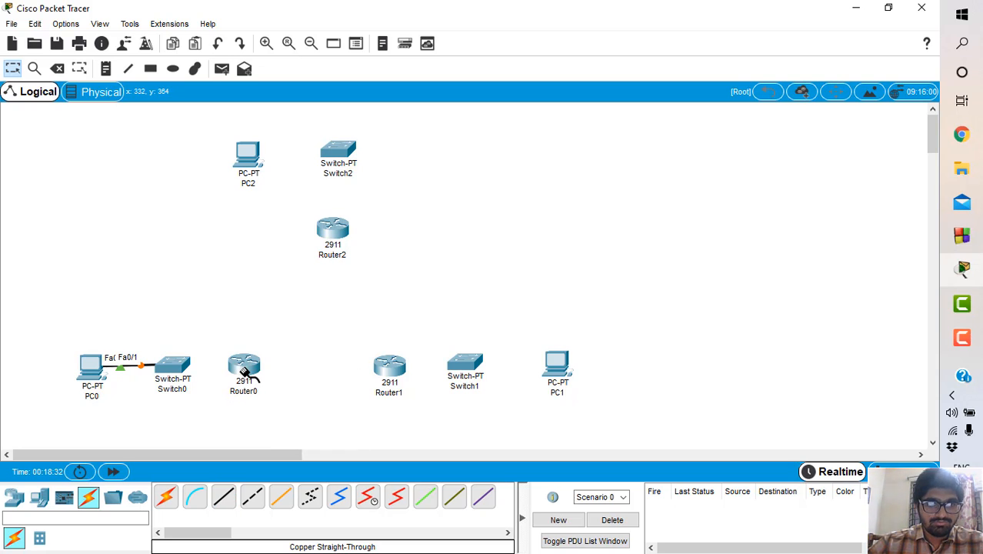
{"action": "left_click", "coordinate": [244, 369]}
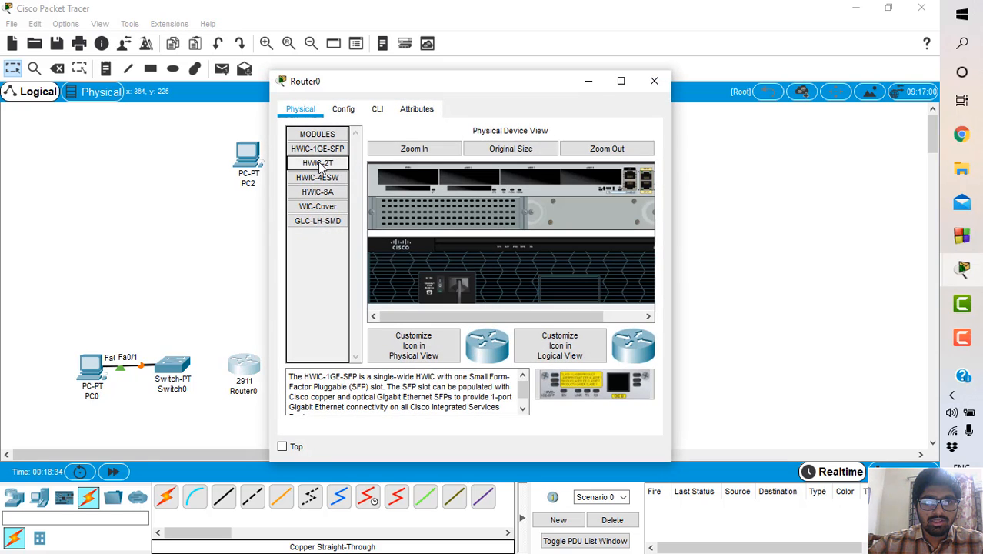
{"action": "left_click", "coordinate": [654, 80]}
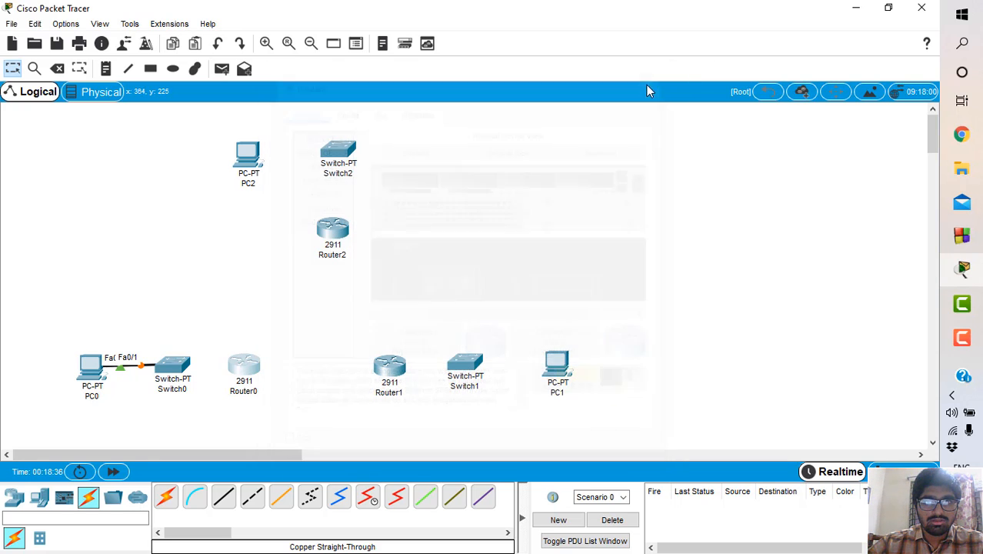
- Connect FastEthernet1/1 on Switch0 to GigabitEthernet0/0 on Router0 with a copper straight-through cable
{"action": "left_click", "coordinate": [222, 498]}
{"action": "left_click", "coordinate": [172, 364]}
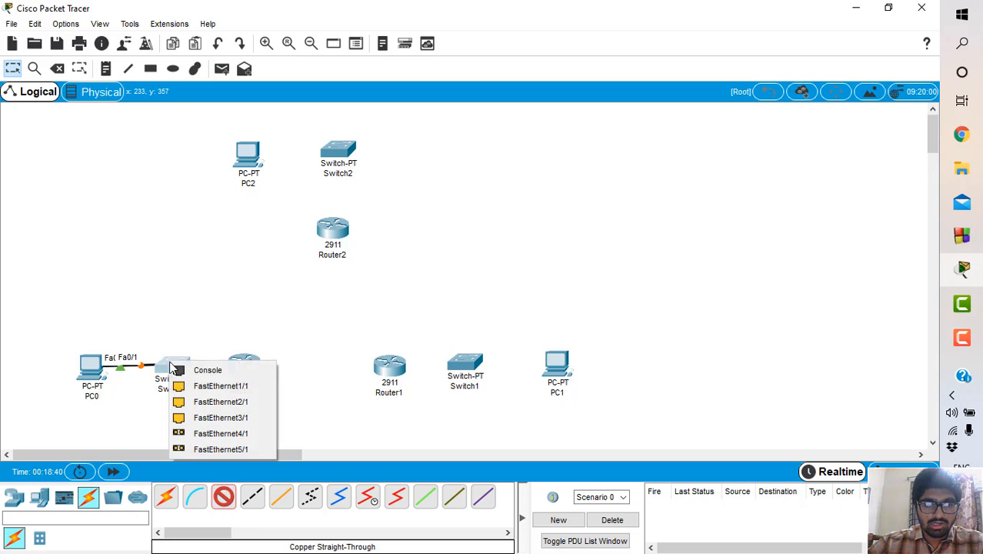
{"action": "left_click", "coordinate": [218, 386]}
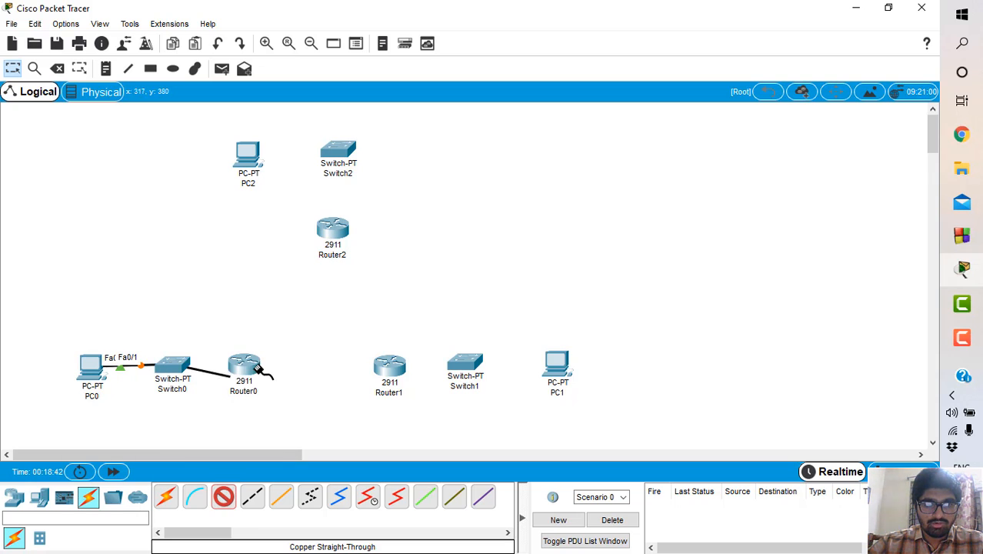
{"action": "left_click", "coordinate": [254, 374]}
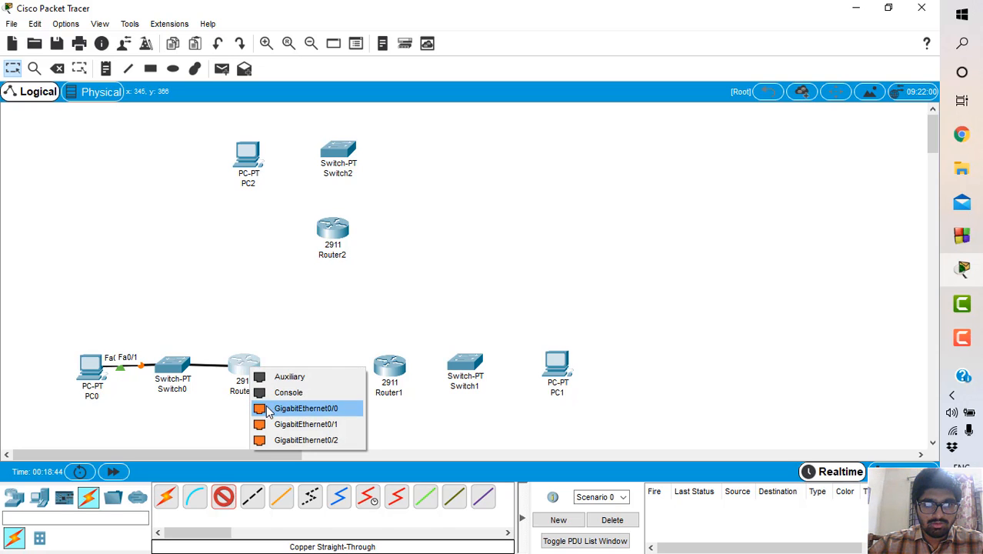
{"action": "left_click", "coordinate": [265, 408]}
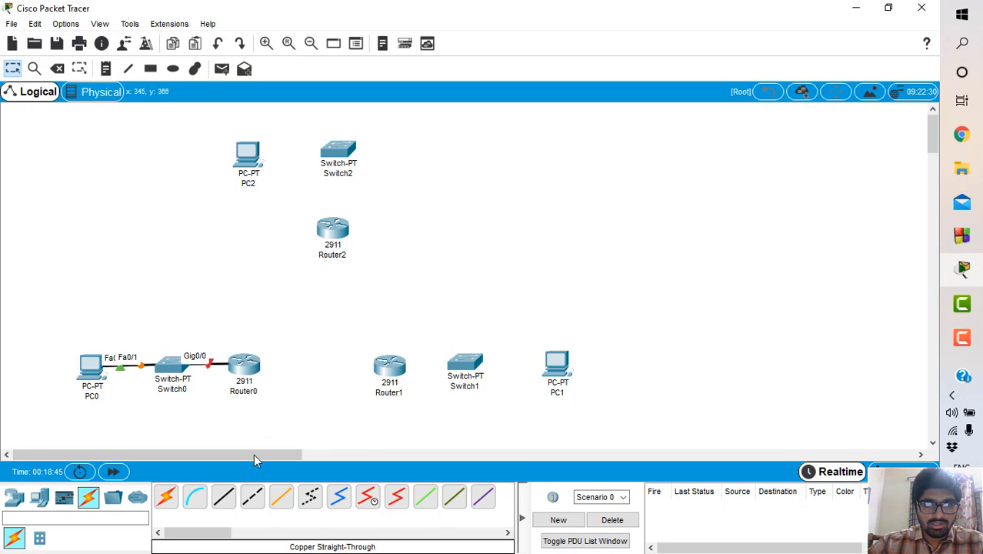
- Connect GigabitEthernet0/0 on Router1 to FastEthernet0/1 on Switch1 with a copper straight-through cable
{"action": "left_click", "coordinate": [224, 496]}
{"action": "left_click", "coordinate": [390, 371]}
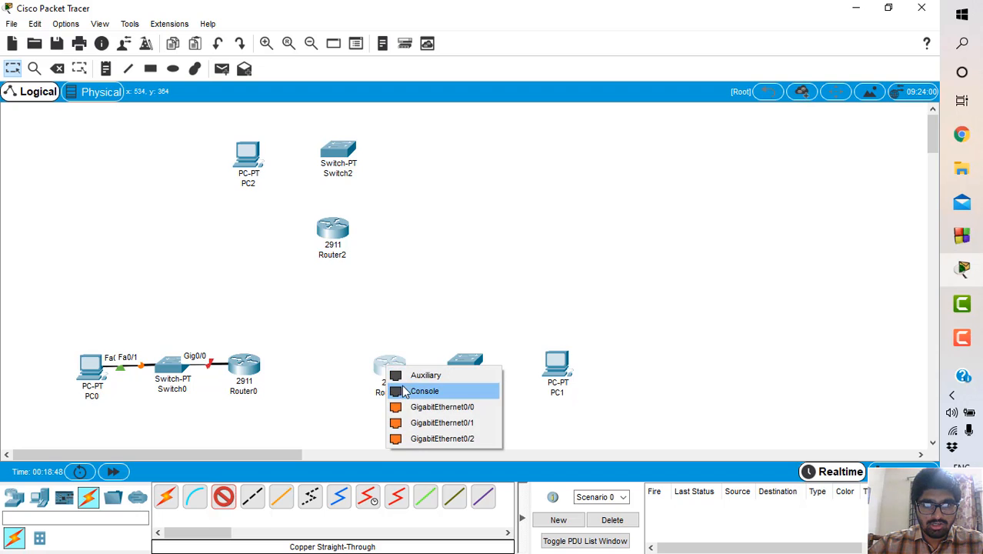
{"action": "left_click", "coordinate": [413, 405]}
{"action": "left_click", "coordinate": [460, 372]}
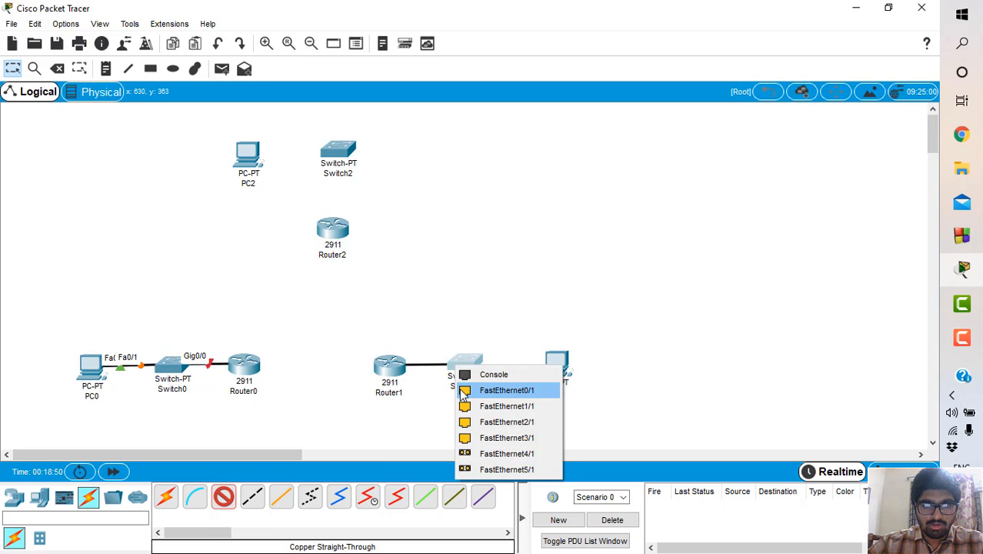
{"action": "left_click", "coordinate": [507, 390]}
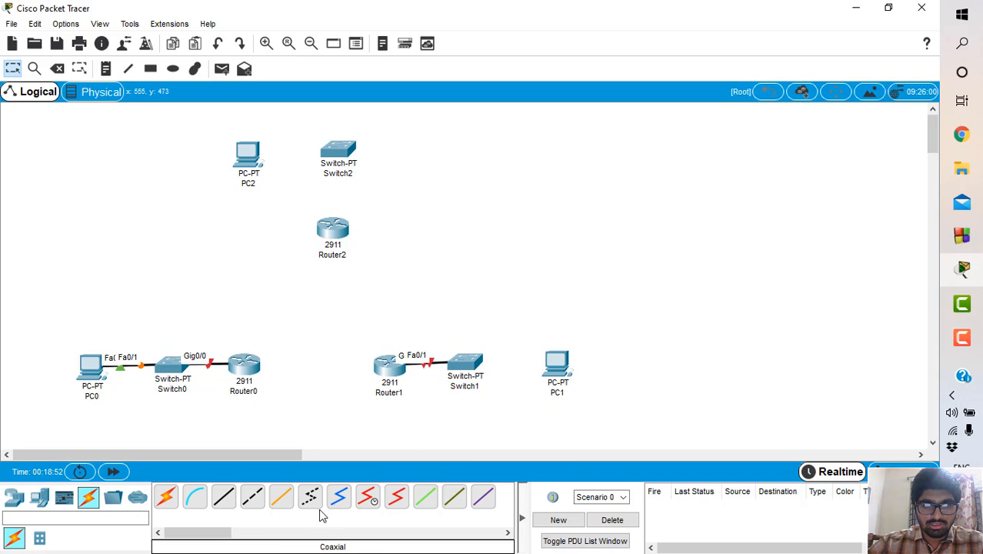
- Connect FastEthernet1/1 on Switch1 to FastEthernet0 on PC1 with a copper straight-through cable
{"action": "left_click", "coordinate": [228, 512]}
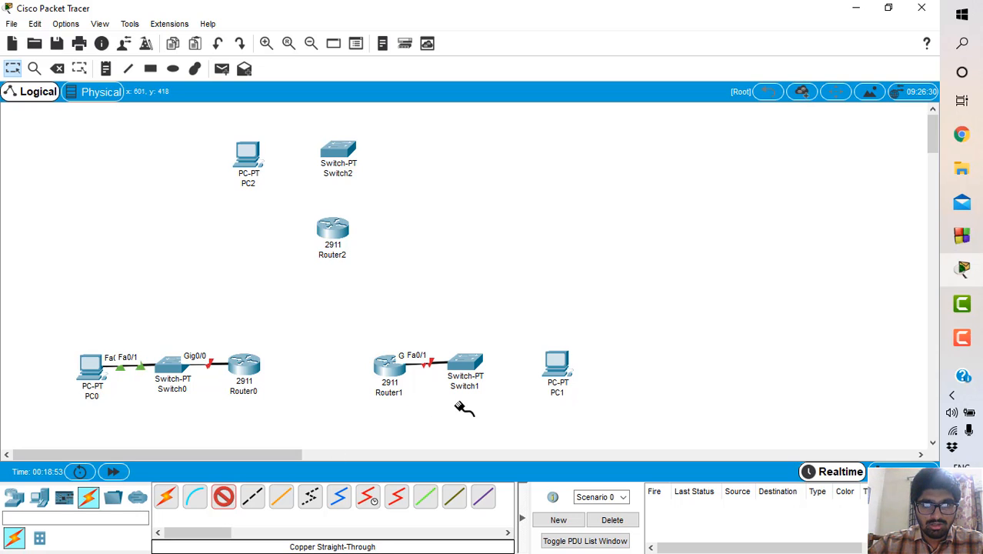
{"action": "left_click", "coordinate": [472, 366]}
{"action": "left_click", "coordinate": [508, 386]}
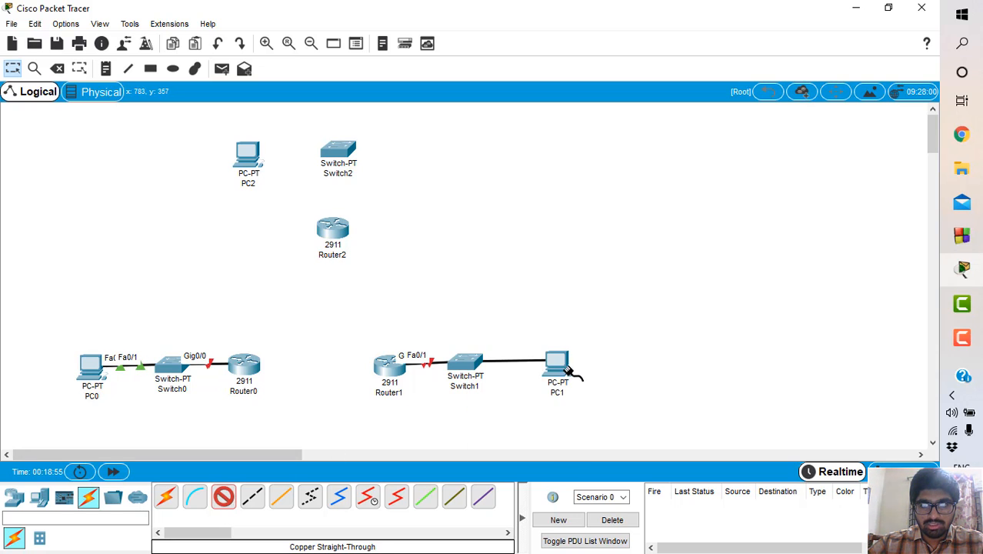
{"action": "left_click", "coordinate": [563, 372]}
{"action": "left_click", "coordinate": [570, 425]}
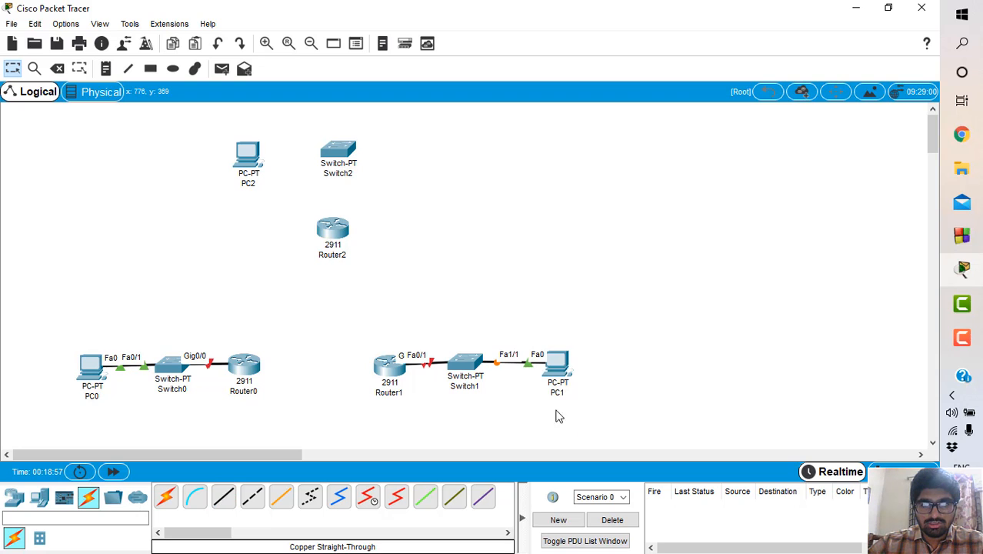
- Connect FastEthernet0 on PC2 to FastEthernet0/1 on Switch2 with a copper straight-through cable
{"action": "left_click", "coordinate": [224, 501]}
{"action": "left_click", "coordinate": [251, 165]}
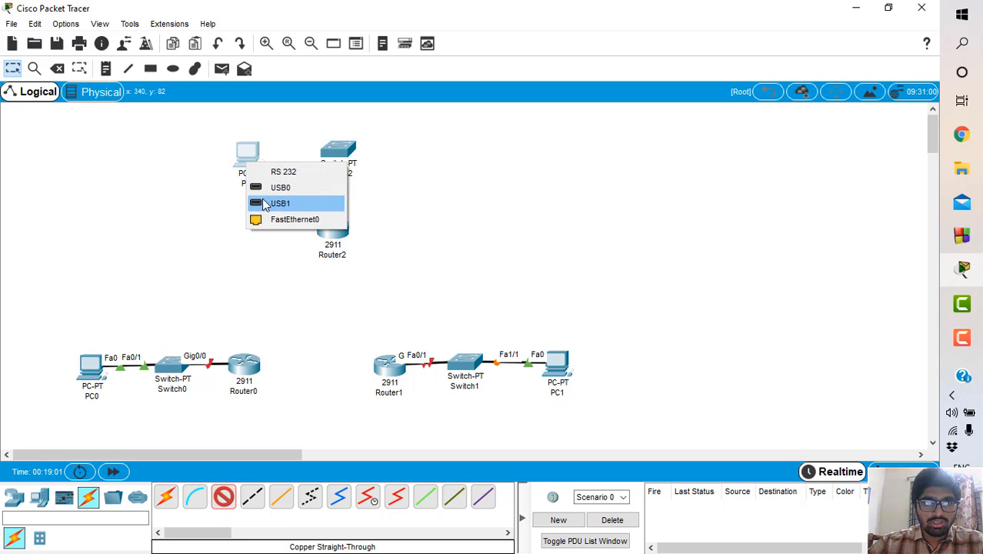
{"action": "left_click", "coordinate": [278, 219]}
{"action": "left_click", "coordinate": [333, 158]}
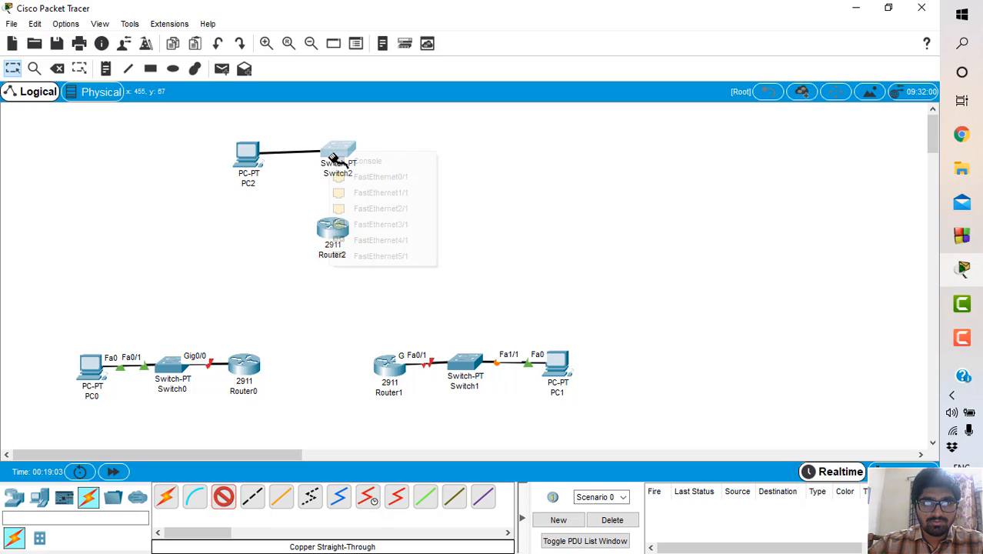
{"action": "left_click", "coordinate": [348, 179]}
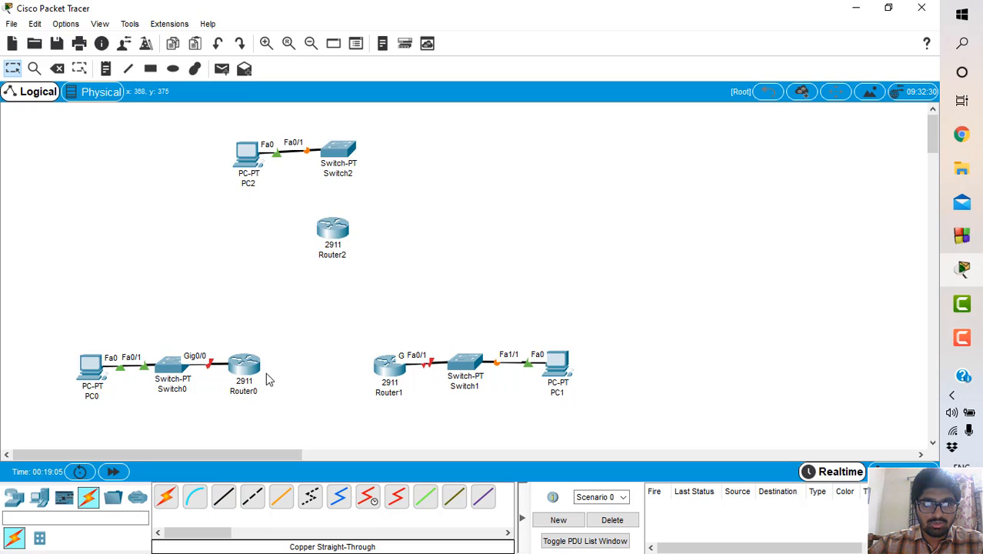
- Connect FastEthernet1/1 on Switch2 to GigabitEthernet0/0 on Router2 with a copper straight-through cable
{"action": "left_click", "coordinate": [223, 496]}
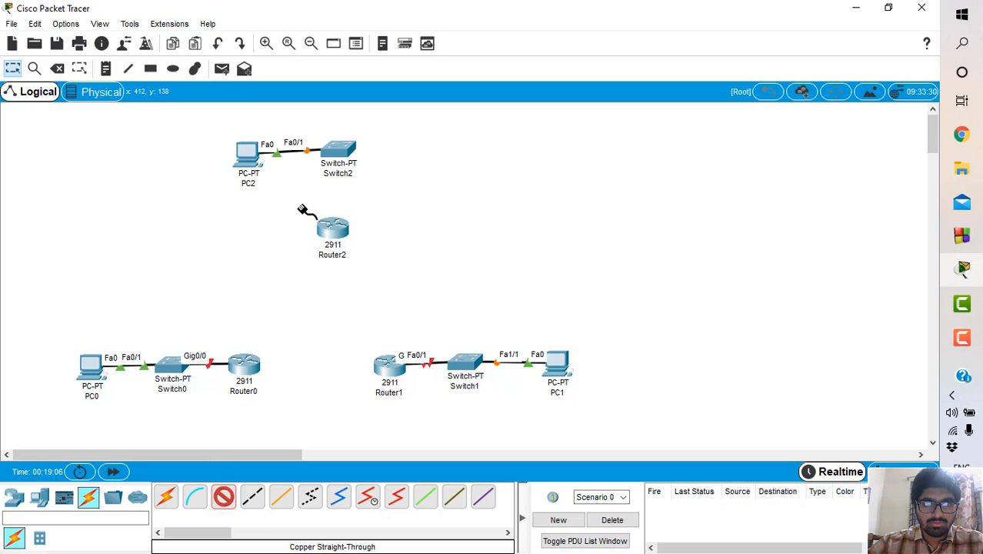
{"action": "left_click", "coordinate": [337, 155]}
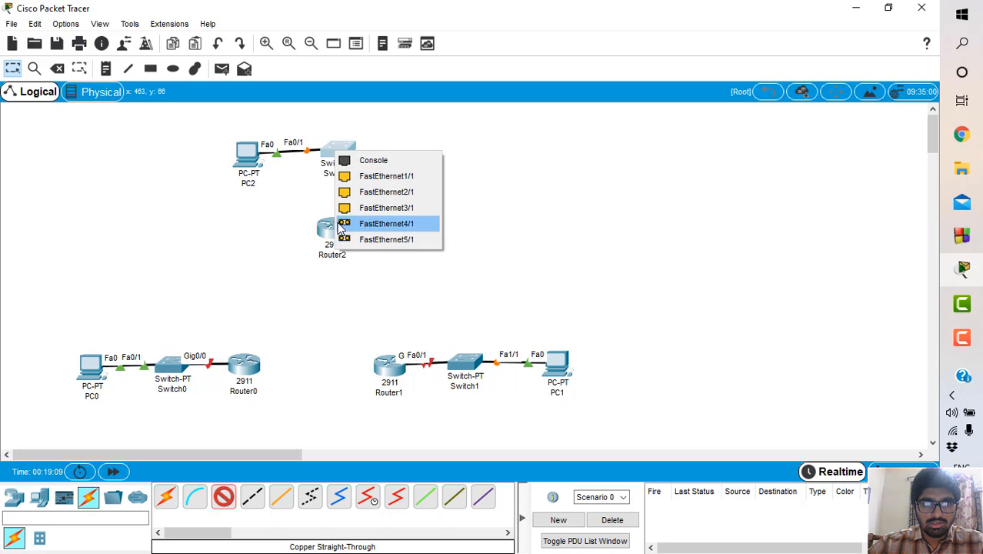
{"action": "left_click", "coordinate": [360, 176]}
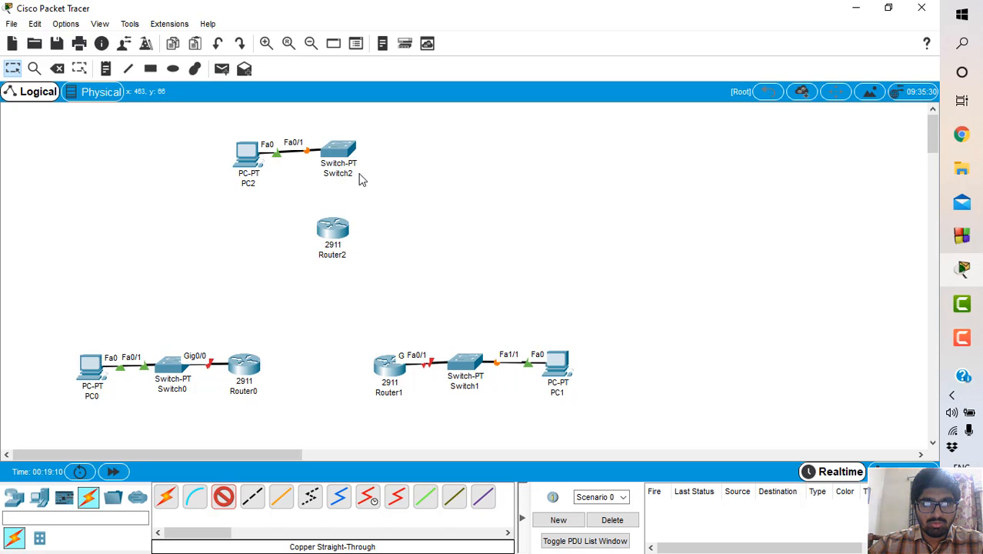
{"action": "left_click", "coordinate": [340, 154]}
{"action": "left_click", "coordinate": [359, 176]}
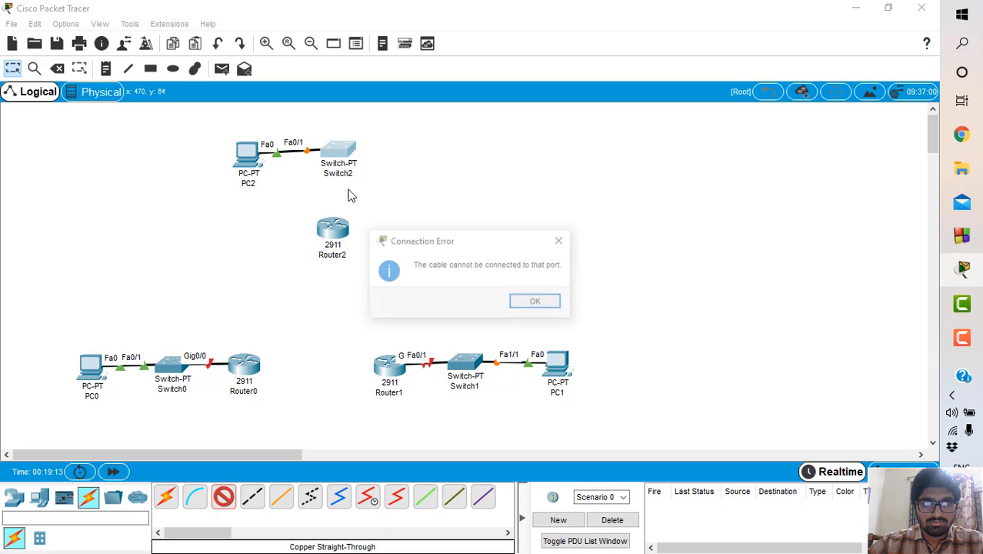
{"action": "left_click", "coordinate": [561, 244]}
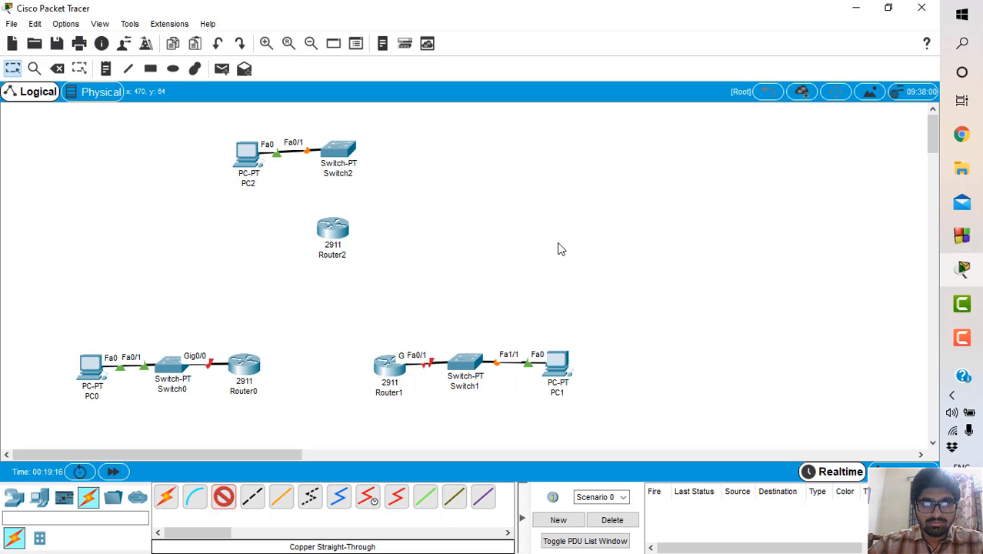
{"action": "left_click", "coordinate": [337, 232]}
{"action": "left_click", "coordinate": [363, 272]}
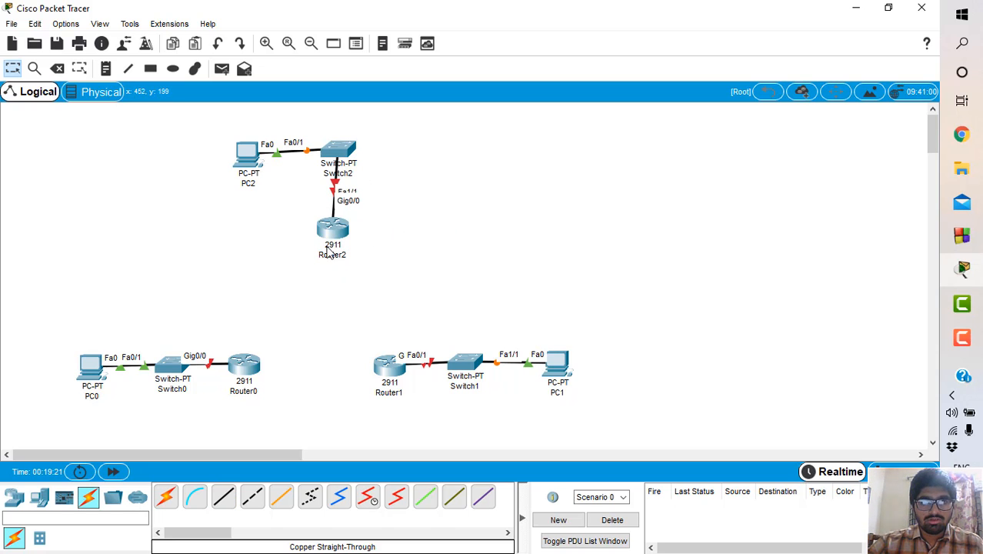
- Move Router2 lower beneath Switch2 and shift PC2 slightly so its link to Switch2 runs level
{"action": "left_click_drag", "start_coordinate": [333, 235], "coordinate": [334, 262]}
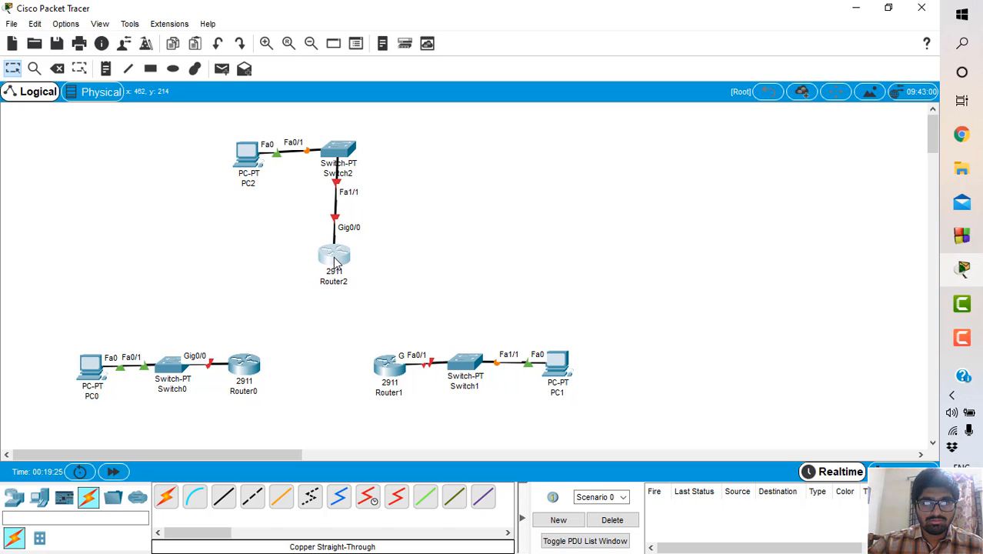
{"action": "left_click_drag", "start_coordinate": [243, 157], "coordinate": [235, 152]}
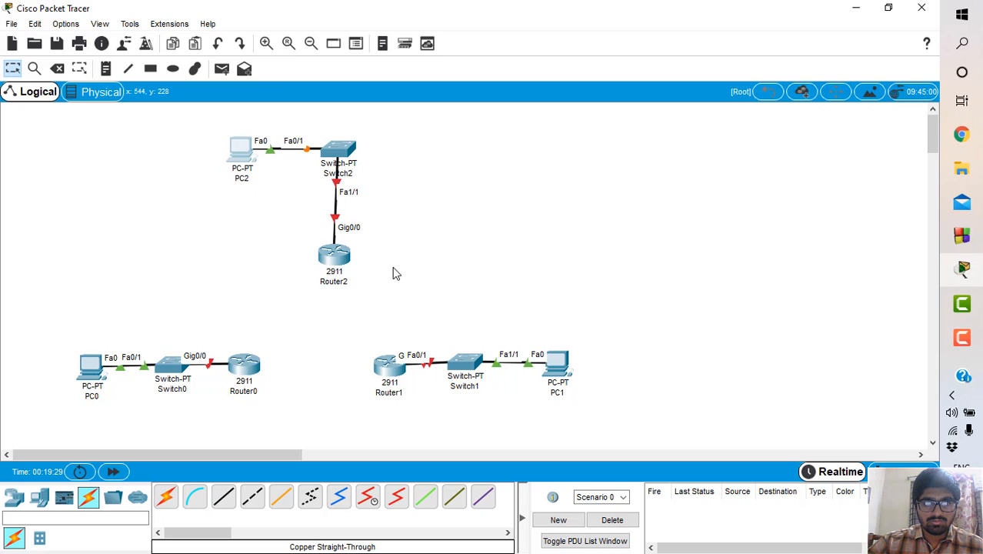
{"action": "left_click_drag", "start_coordinate": [343, 262], "coordinate": [343, 257]}
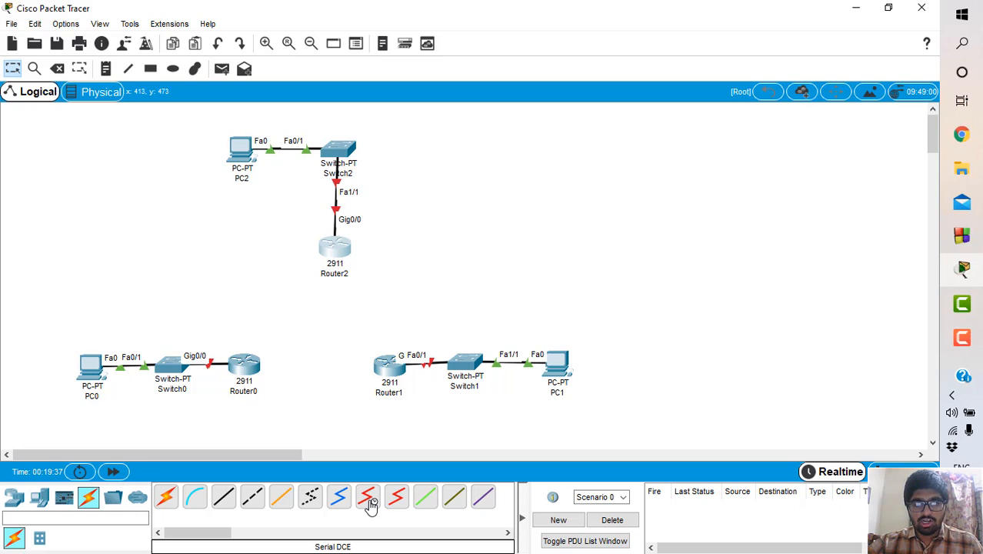
{"action": "left_click", "coordinate": [369, 500]}
{"action": "left_click", "coordinate": [252, 370]}
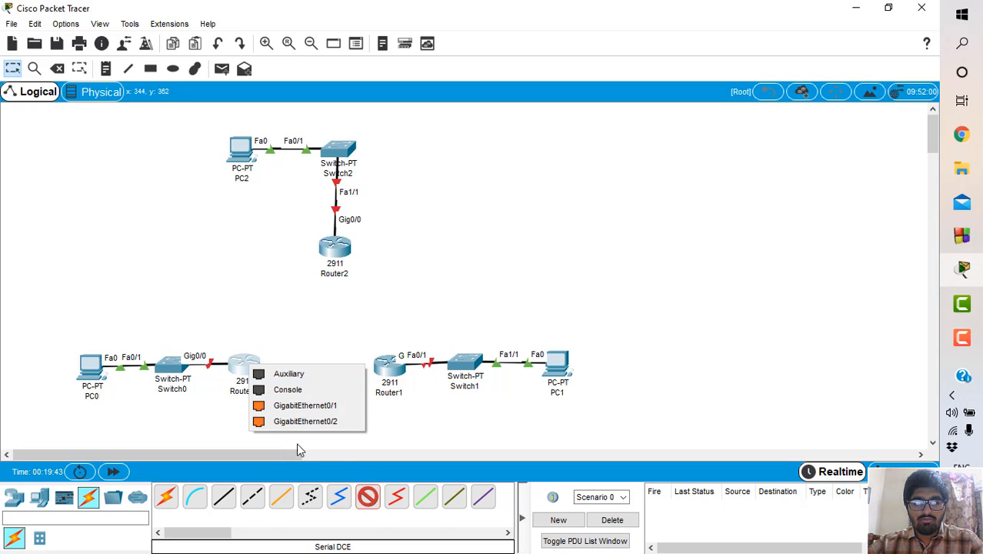
{"action": "left_click", "coordinate": [335, 341]}
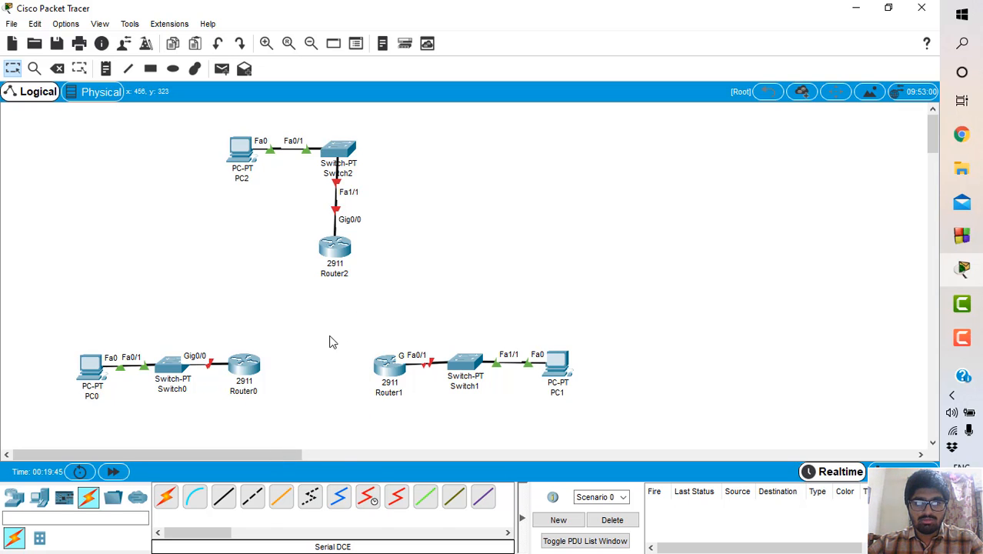
- Install two HWIC-2T serial modules in the first two expansion slots of Router0
{"action": "left_click", "coordinate": [242, 379]}
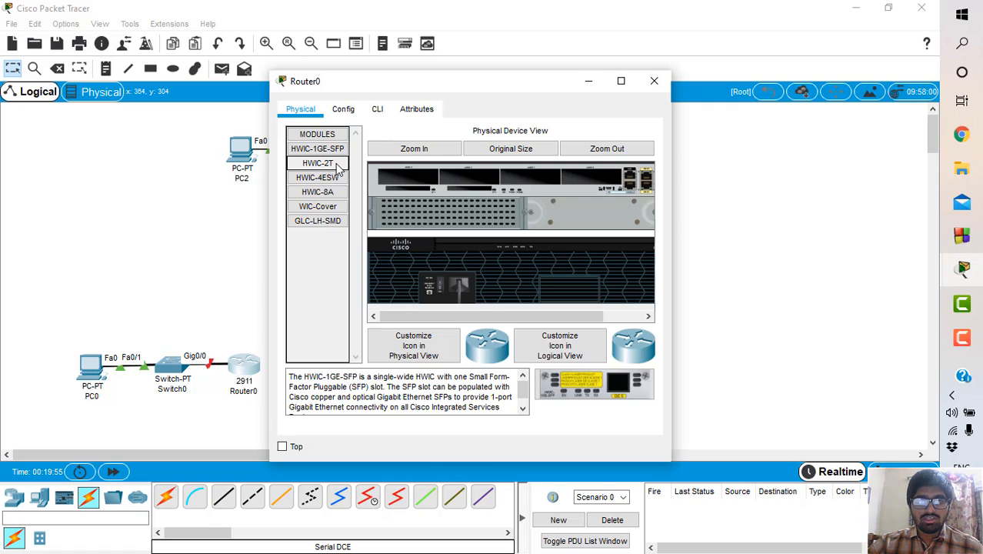
{"action": "left_click_drag", "start_coordinate": [338, 170], "coordinate": [467, 182]}
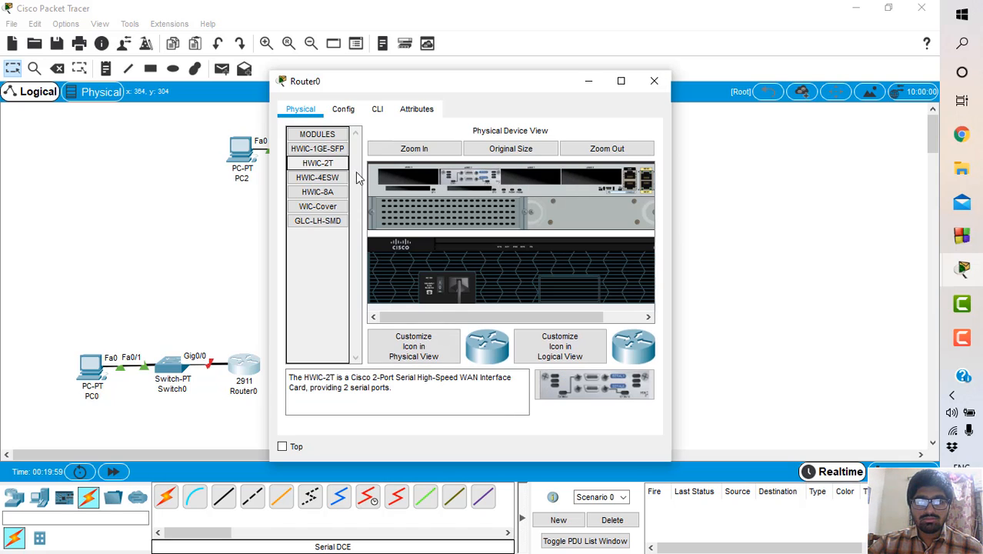
{"action": "left_click_drag", "start_coordinate": [331, 164], "coordinate": [408, 173]}
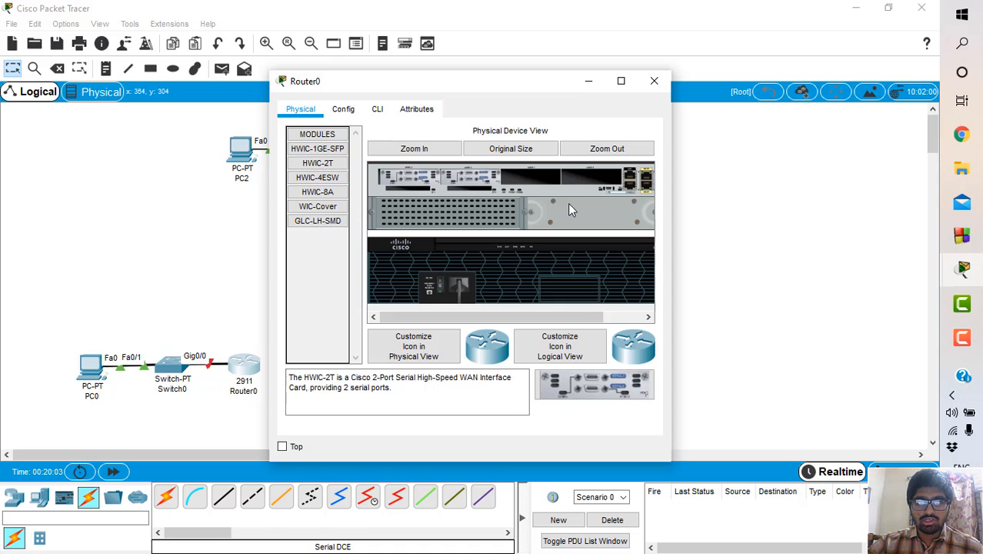
{"action": "left_click", "coordinate": [654, 81]}
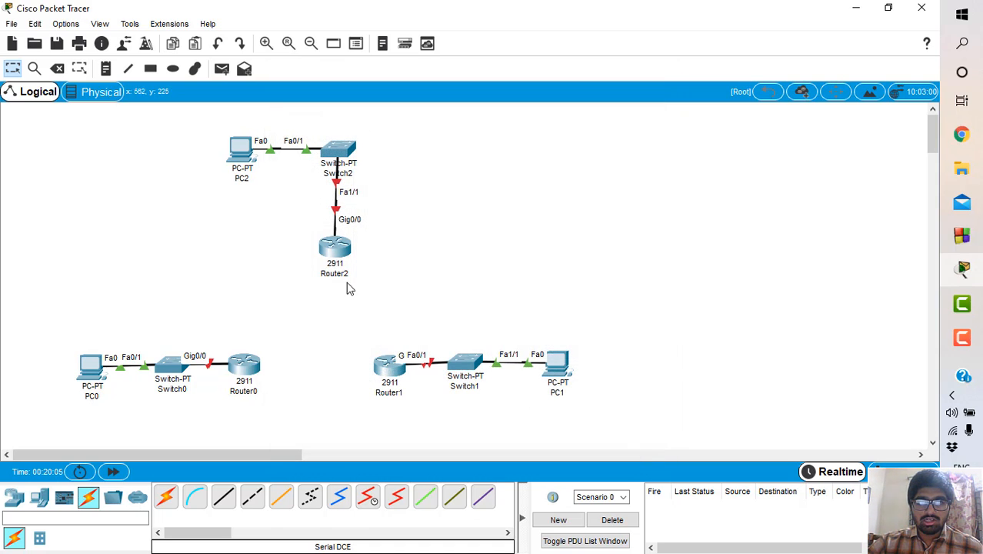
- Install two HWIC-2T serial modules in the first two expansion slots of Router2
{"action": "left_click", "coordinate": [335, 249]}
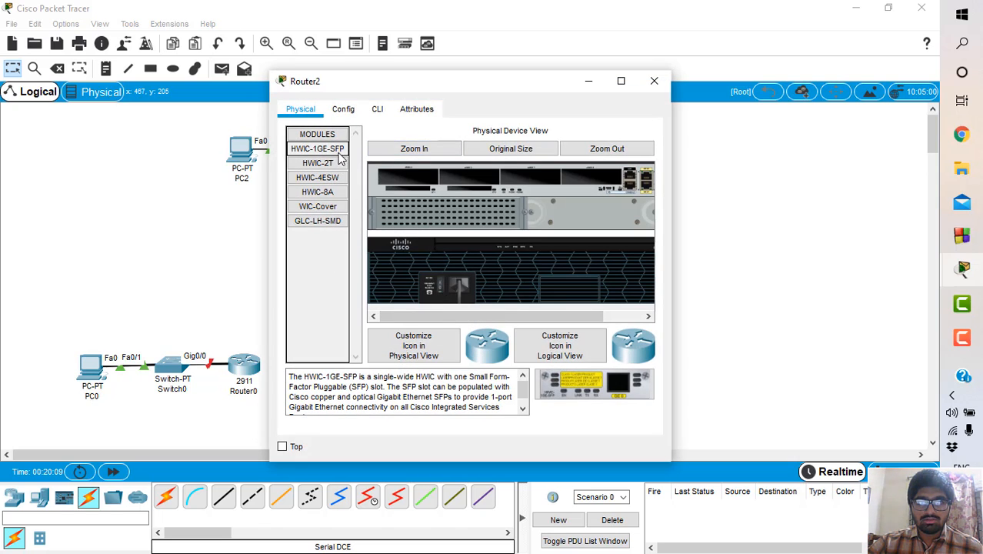
{"action": "left_click_drag", "start_coordinate": [332, 163], "coordinate": [478, 179]}
{"action": "left_click_drag", "start_coordinate": [320, 164], "coordinate": [397, 177]}
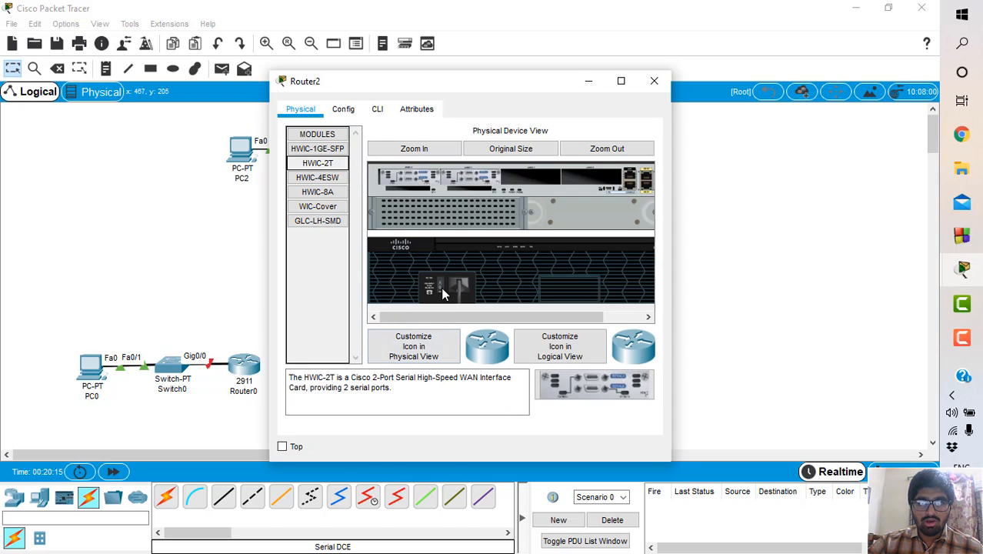
{"action": "left_click", "coordinate": [653, 81]}
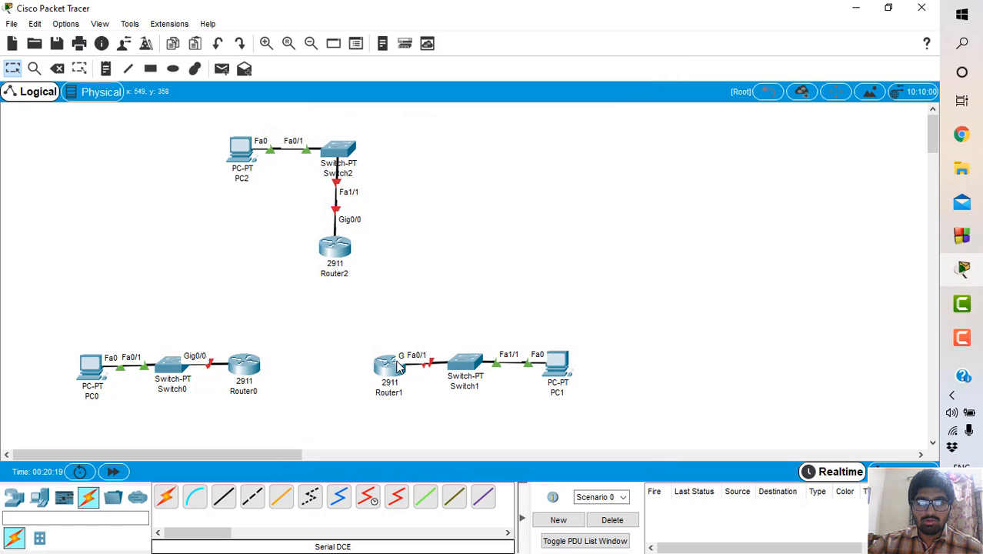
- Install two HWIC-2T serial modules in the first two expansion slots of Router1
{"action": "left_click", "coordinate": [391, 368]}
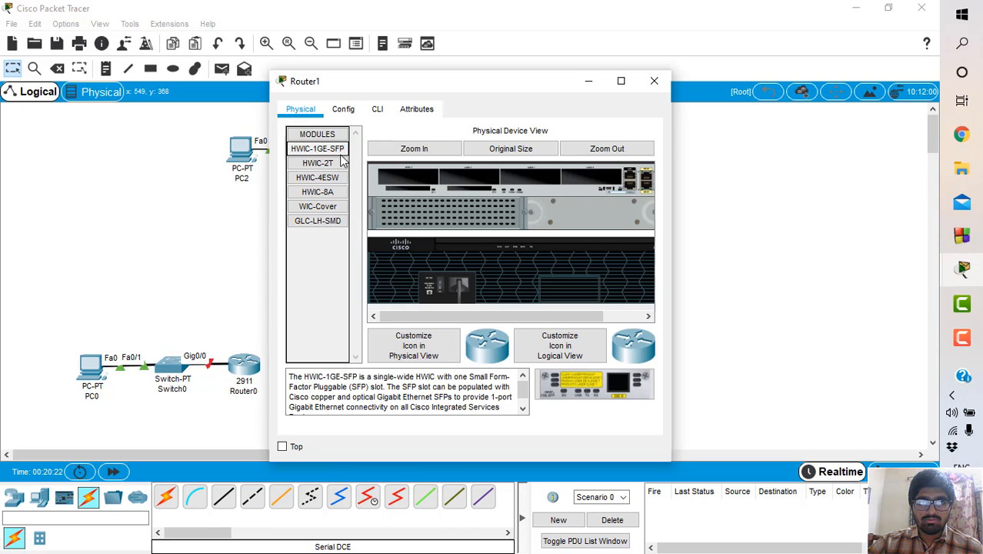
{"action": "left_click_drag", "start_coordinate": [317, 164], "coordinate": [468, 180]}
{"action": "left_click_drag", "start_coordinate": [322, 170], "coordinate": [408, 179]}
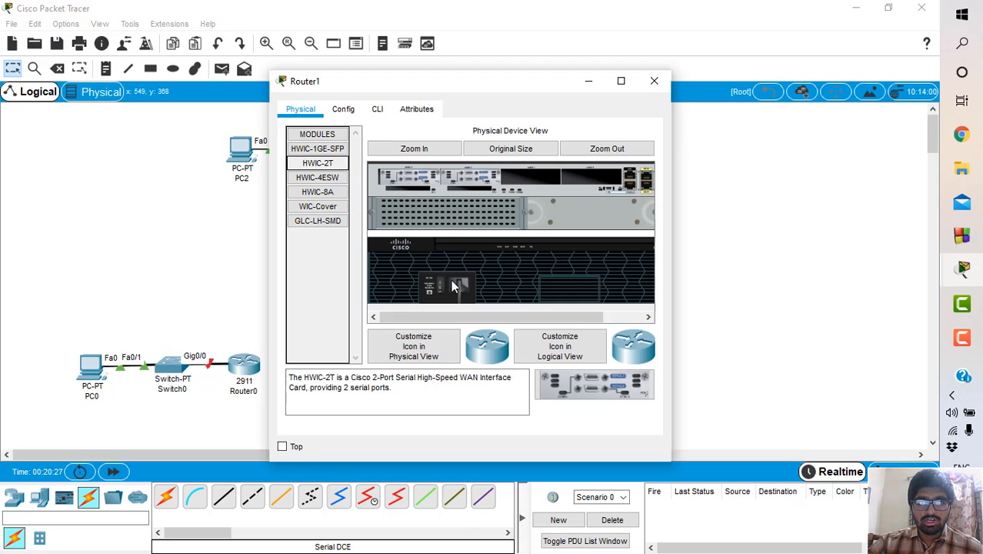
{"action": "left_click", "coordinate": [654, 80]}
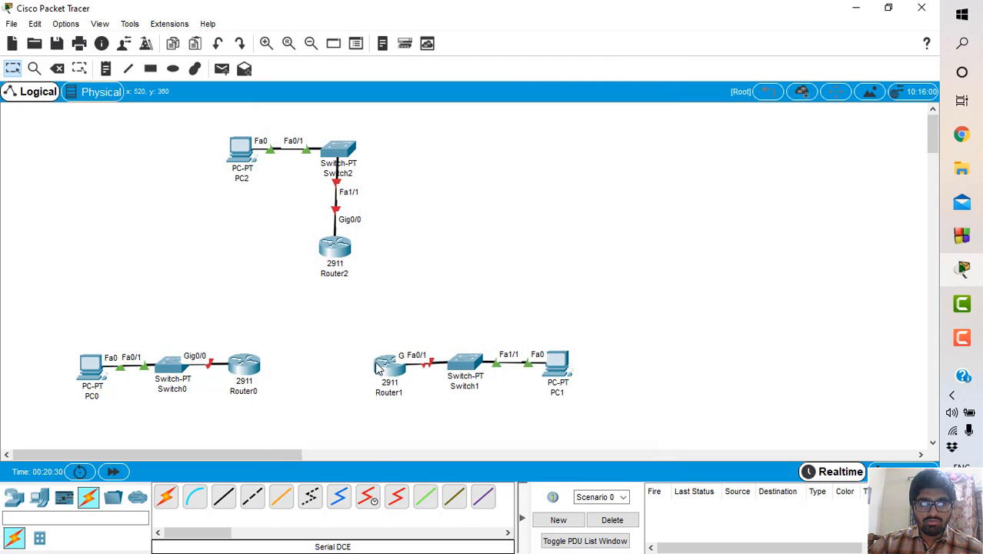
- Connect Router0's Serial0/2/0 to Router2's Serial0/2/0 with a Serial DCE cable, starting from Router0
{"action": "left_click", "coordinate": [367, 498]}
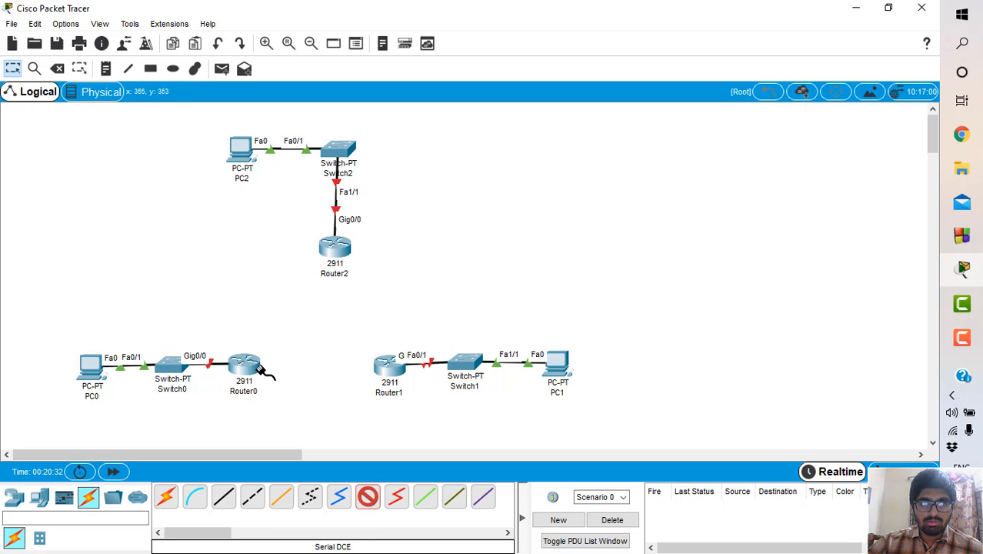
{"action": "left_click", "coordinate": [246, 363]}
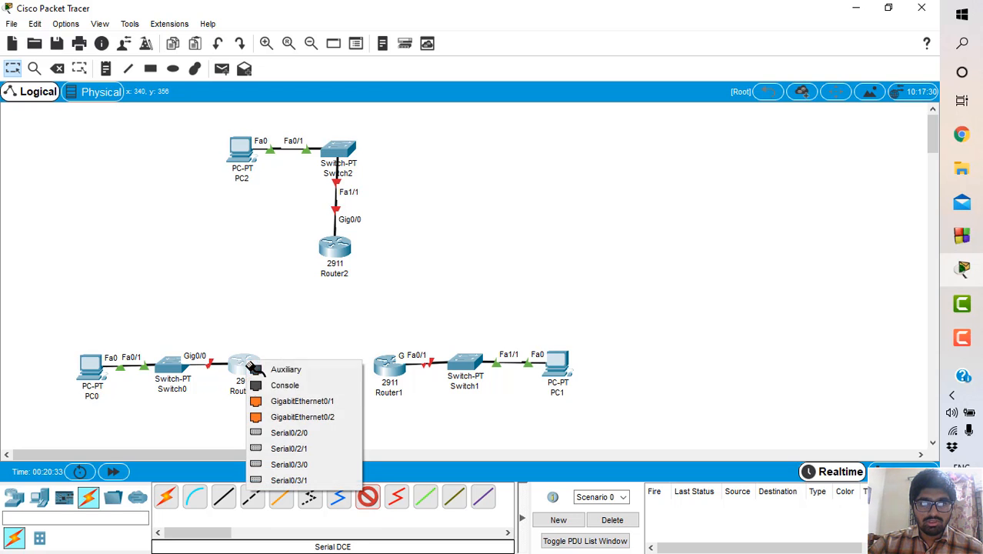
{"action": "left_click", "coordinate": [299, 435]}
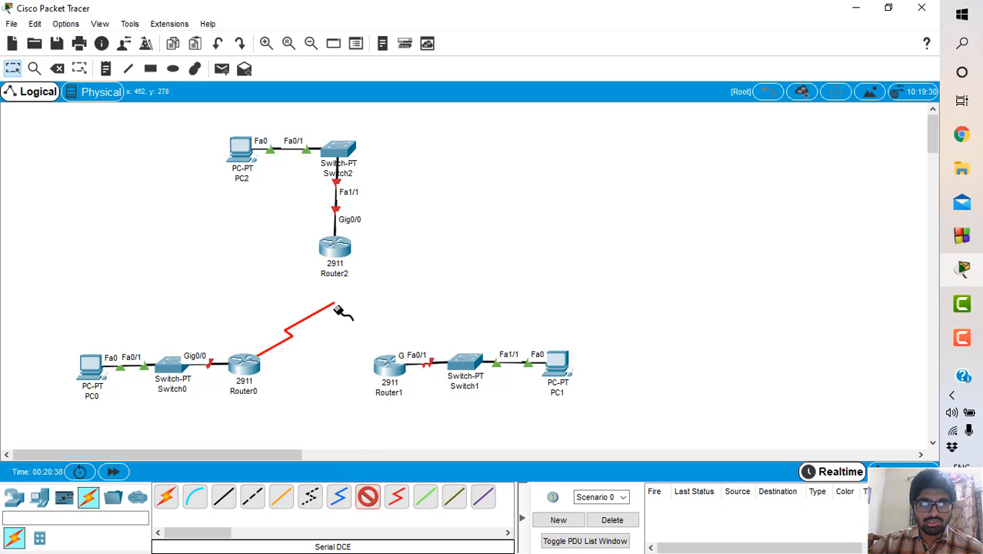
{"action": "left_click", "coordinate": [335, 254]}
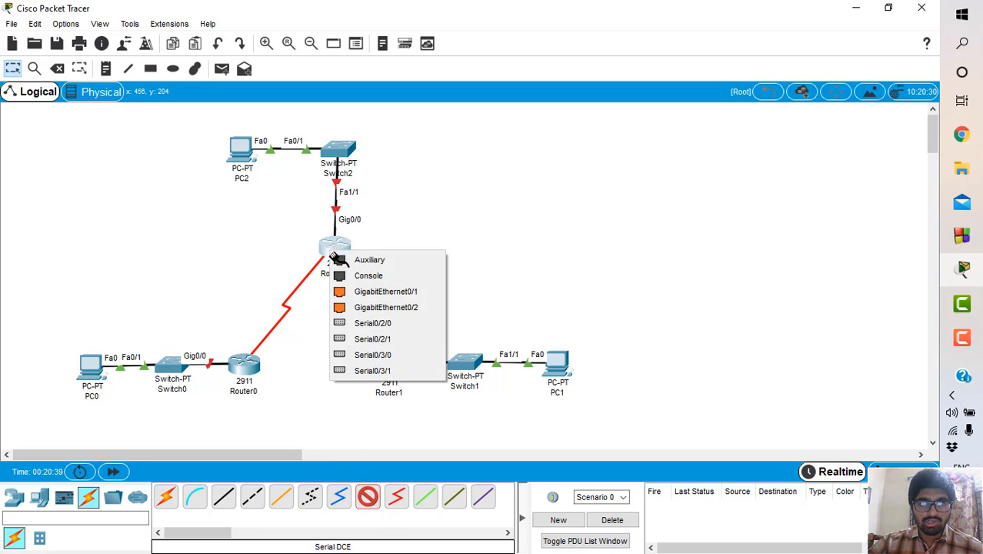
{"action": "left_click", "coordinate": [360, 324]}
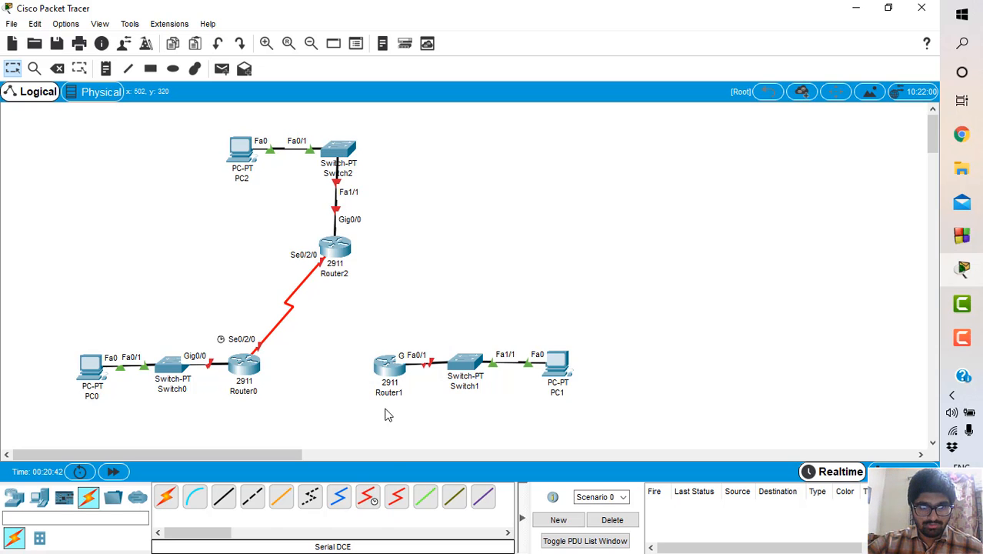
- Connect Router1's Serial0/2/1 to Router2's Serial0/2/1 with a Serial DCE cable, starting from Router1
{"action": "left_click", "coordinate": [368, 499]}
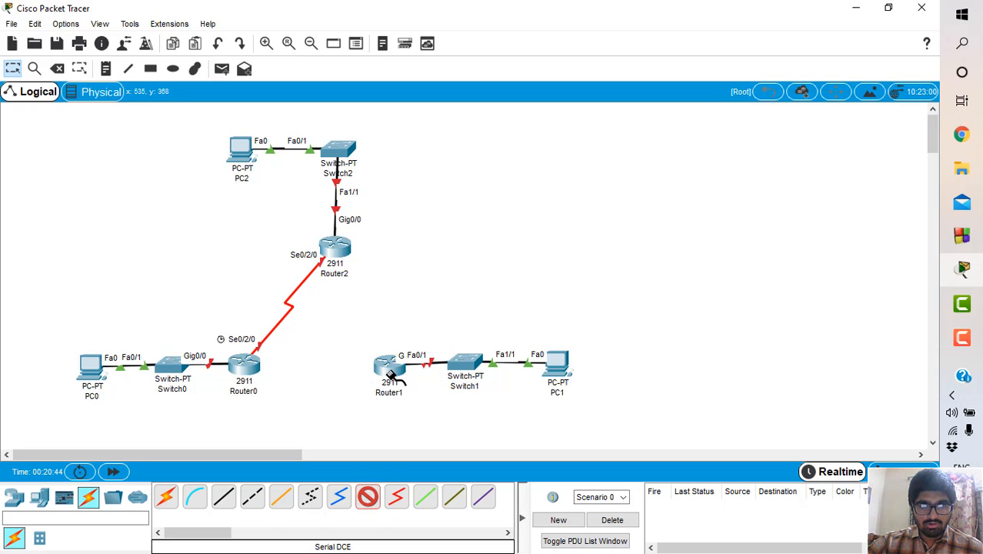
{"action": "left_click", "coordinate": [388, 370]}
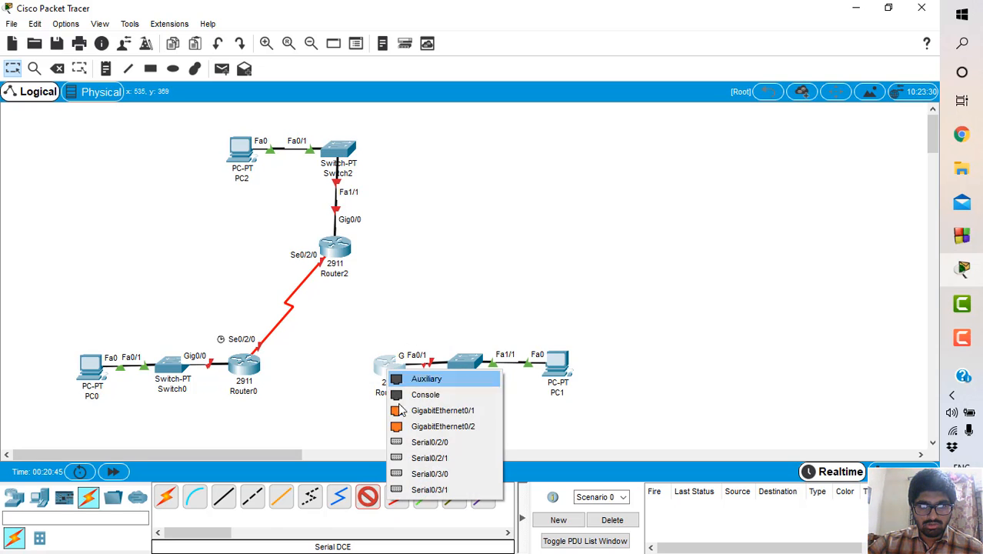
{"action": "left_click", "coordinate": [414, 459]}
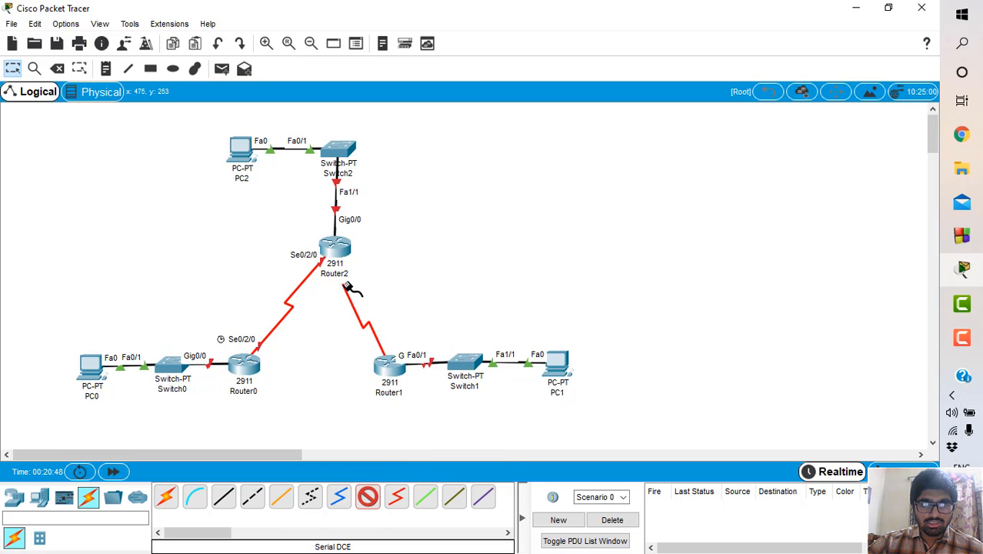
{"action": "left_click", "coordinate": [340, 252]}
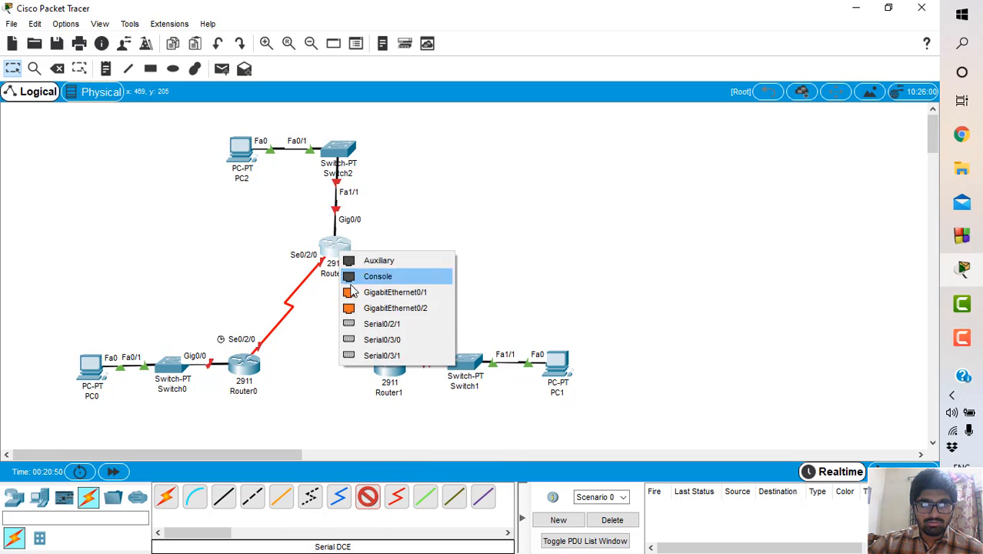
{"action": "left_click", "coordinate": [366, 324]}
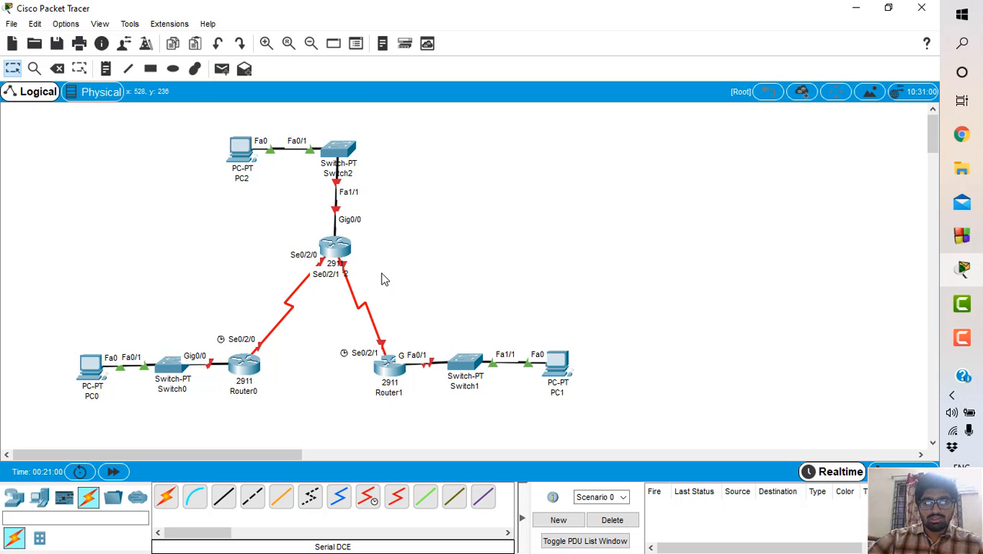
- Shift Router2 and Switch2 slightly left and move PC2 farther left to spread out the upper branch of the topology
{"action": "mouse_move", "coordinate": [335, 253]}
{"action": "left_mouse_down"}
{"action": "mouse_move", "coordinate": [311, 250]}
{"action": "mouse_move", "coordinate": [319, 250]}
{"action": "left_mouse_up"}
{"action": "left_click", "coordinate": [242, 160]}
{"action": "left_click_drag", "start_coordinate": [242, 159], "coordinate": [173, 159]}
{"action": "left_click_drag", "start_coordinate": [341, 161], "coordinate": [319, 154]}
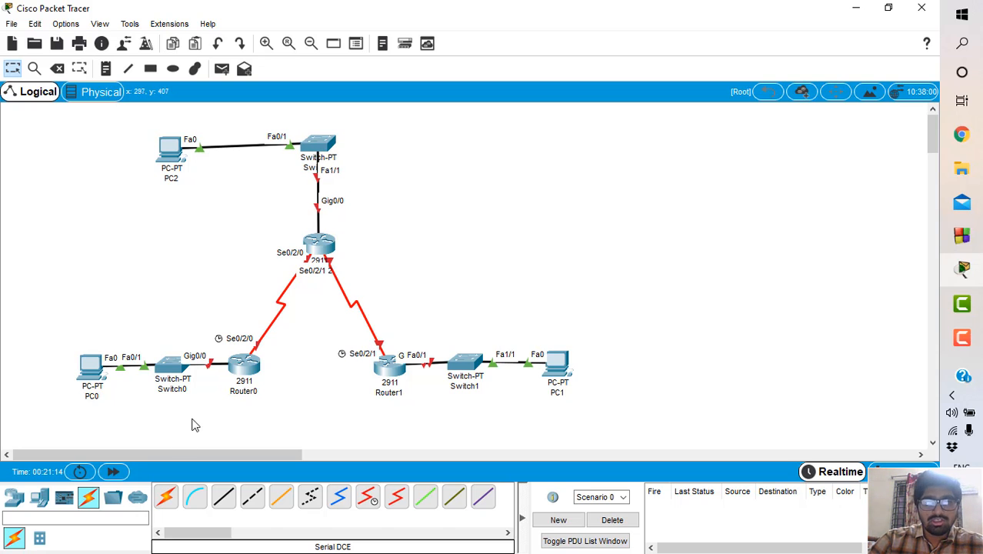
- View Router0's IOS command line, then close the router's window
{"action": "left_click", "coordinate": [243, 376]}
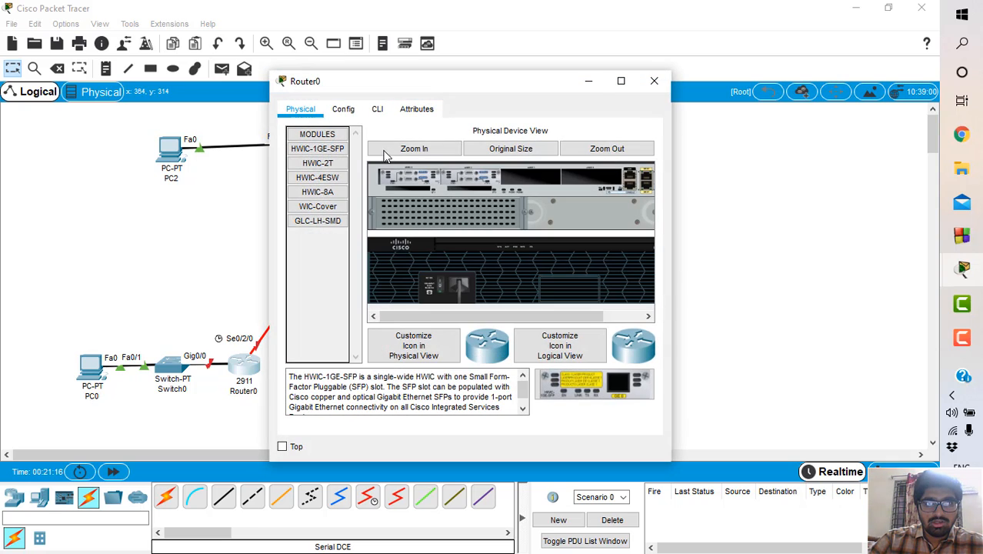
{"action": "left_click", "coordinate": [374, 110]}
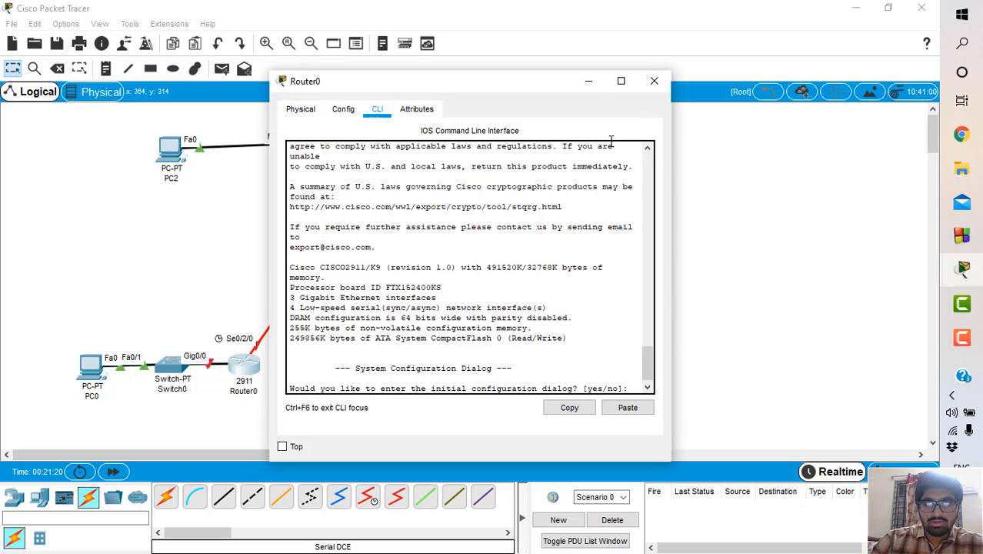
{"action": "left_click", "coordinate": [654, 80]}
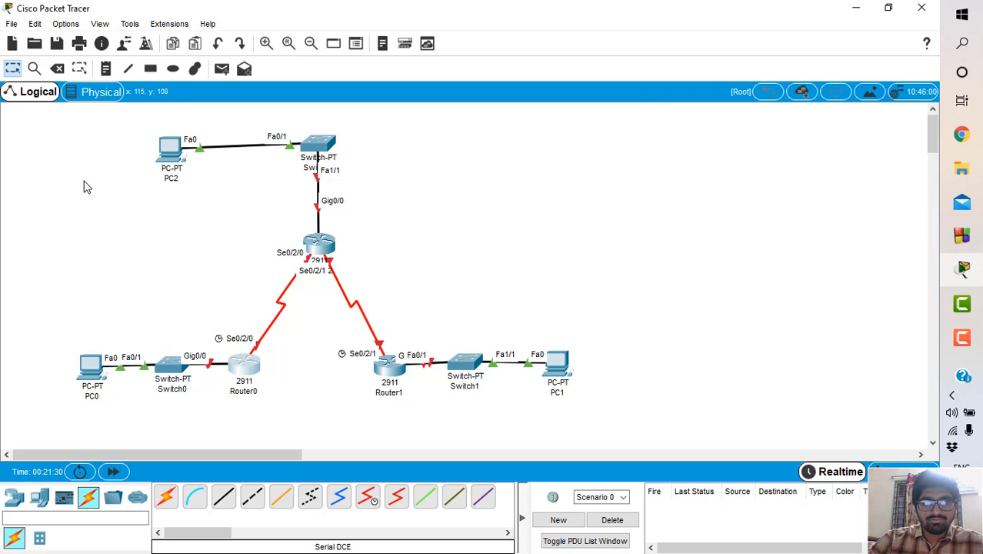
- Add the network label 2001:DB8:1:1::/64 as a note beneath Switch0
{"action": "left_click", "coordinate": [105, 69]}
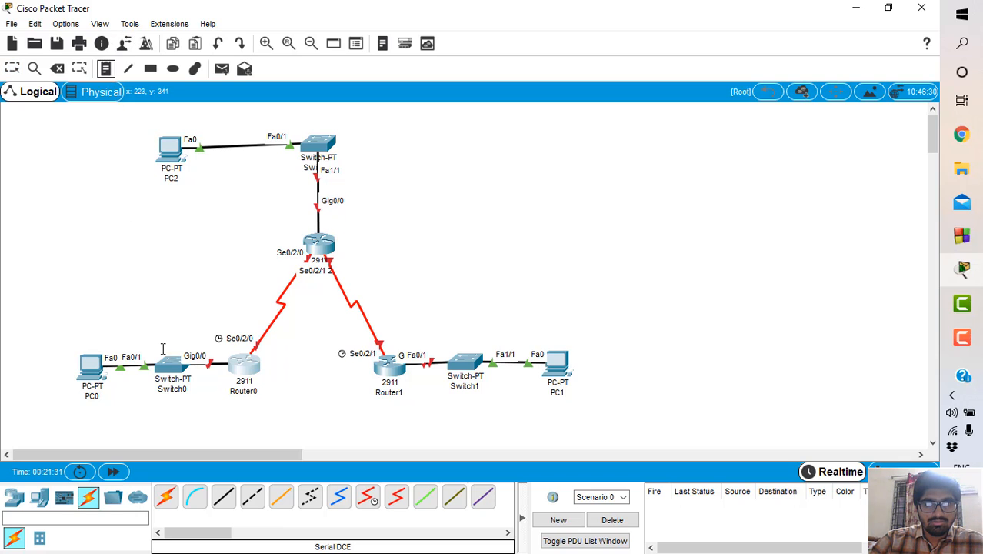
{"action": "left_click", "coordinate": [154, 406]}
{"action": "type", "text": "2001:DB8:1:1::/64"}
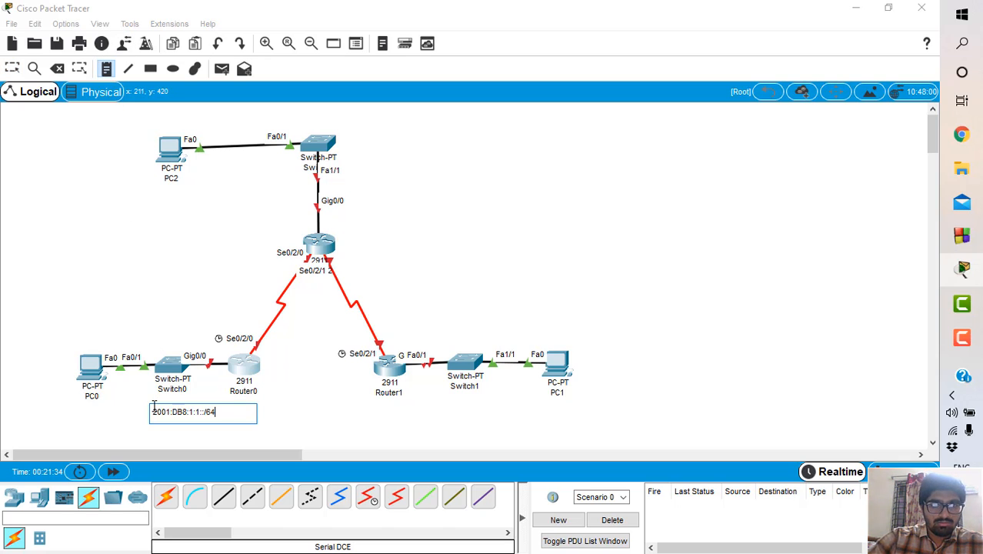
{"action": "key", "text": "Escape"}
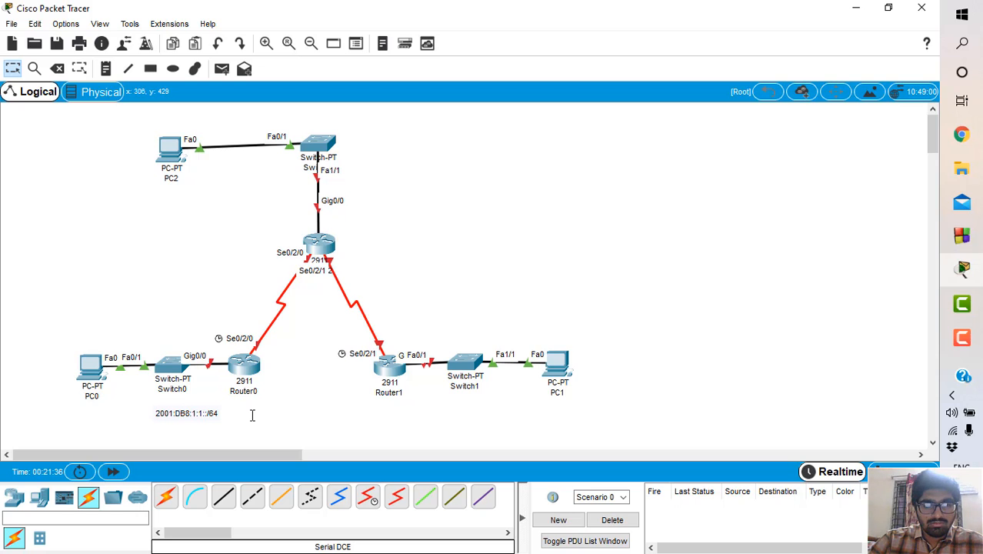
- Add the network label 2001:DB8:1:3::/64 as a note beneath Switch1 and PC1
{"action": "left_click", "coordinate": [106, 69]}
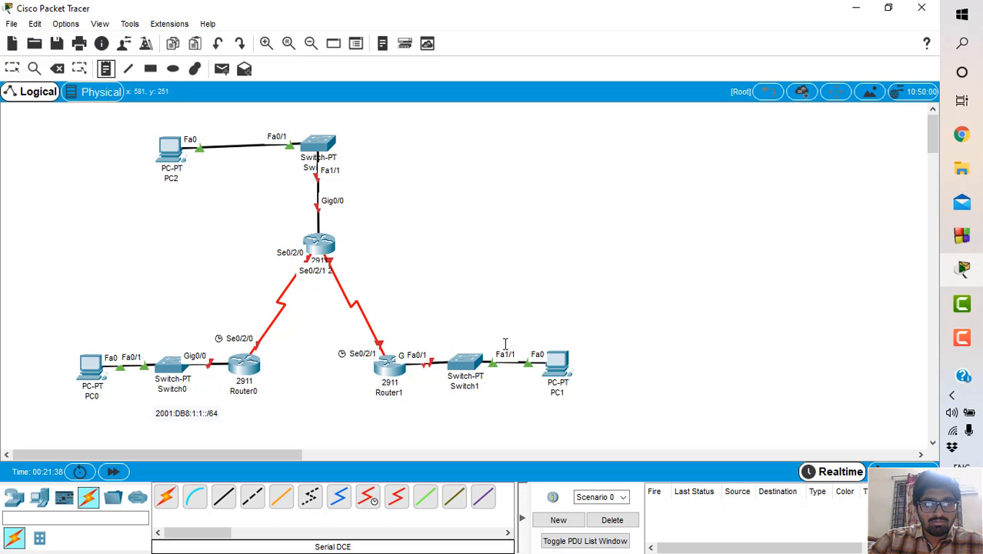
{"action": "left_click", "coordinate": [495, 404]}
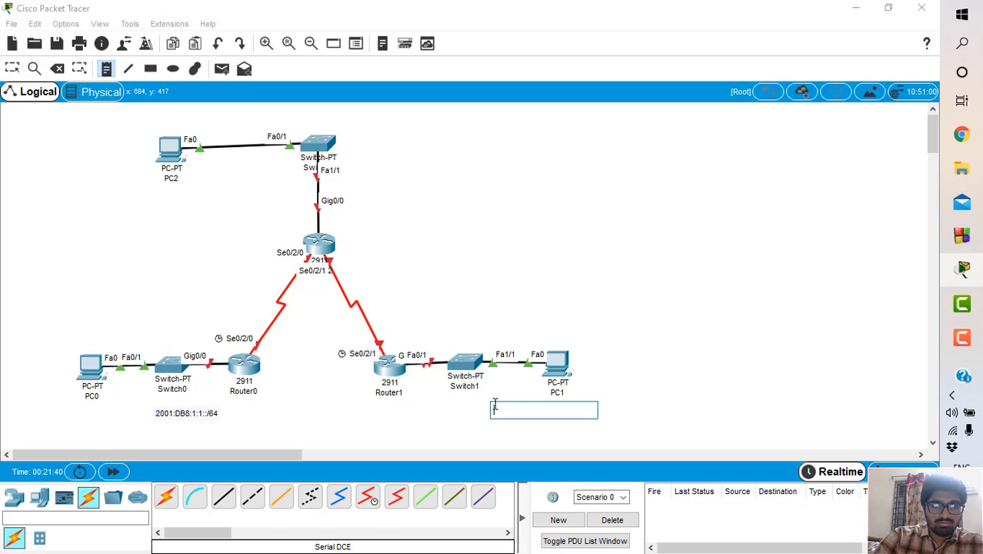
{"action": "type", "text": "2001:DB8:1:1::/64"}
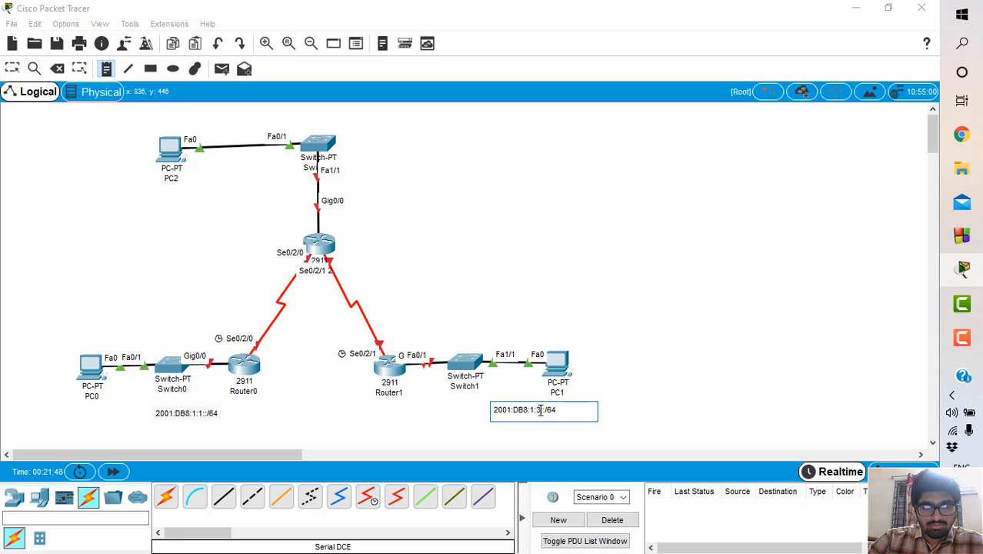
{"action": "key", "text": "Escape"}
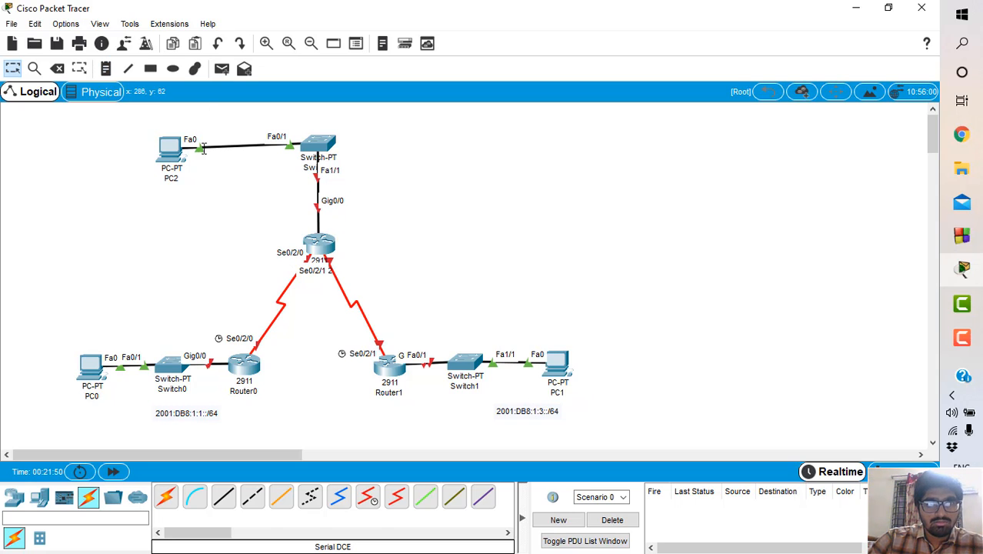
- Move PC2 slightly right and up so its link to Switch2 runs level
{"action": "left_click_drag", "start_coordinate": [178, 145], "coordinate": [190, 141]}
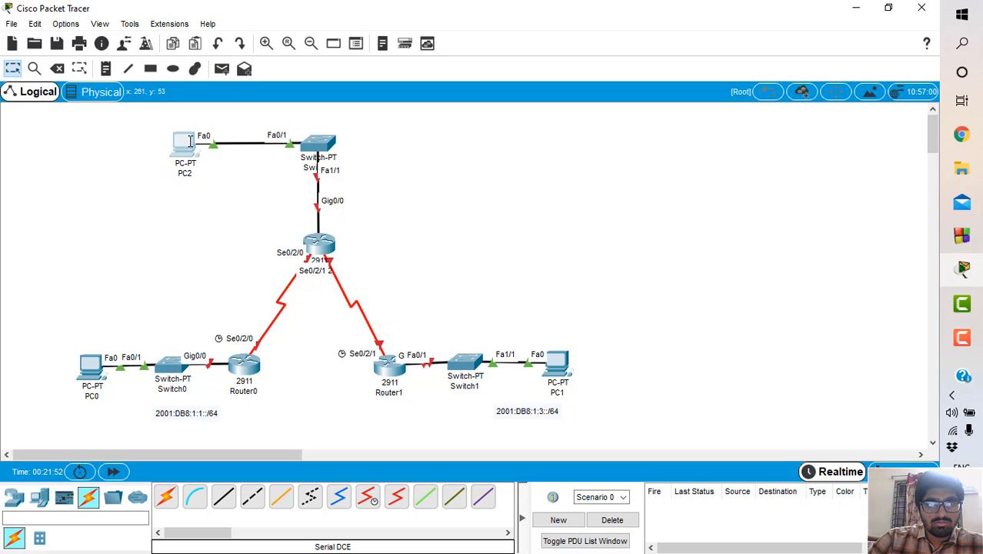
{"action": "left_click", "coordinate": [114, 71]}
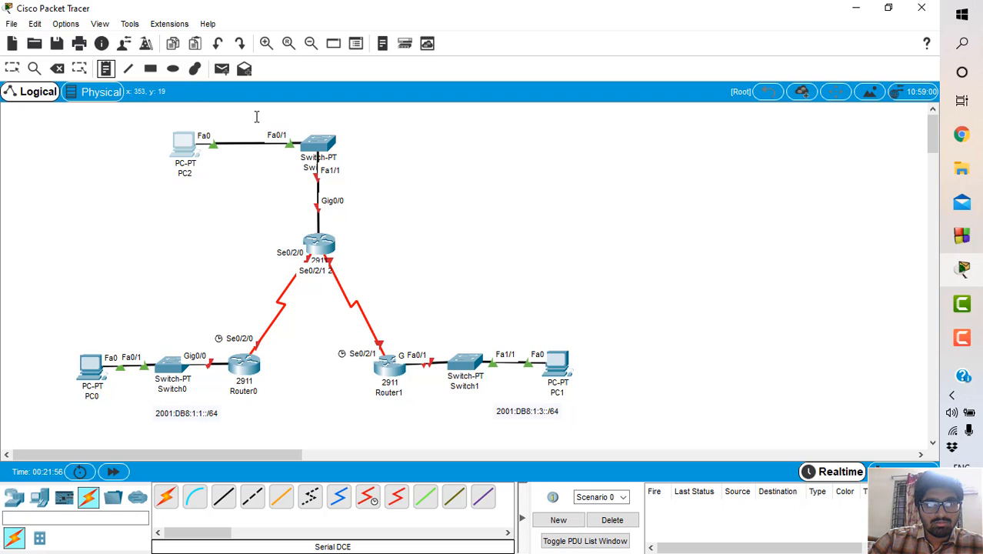
{"action": "left_click", "coordinate": [230, 126]}
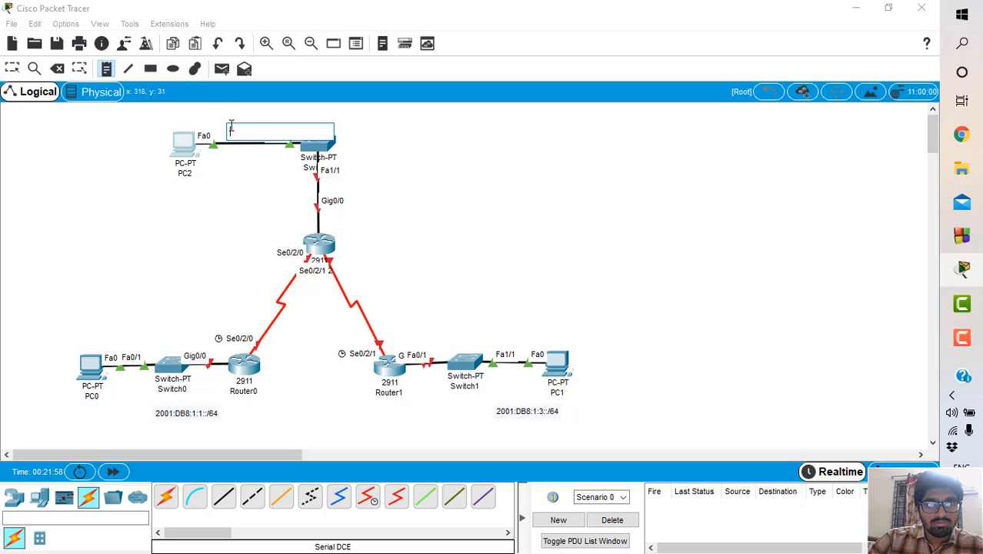
{"action": "key", "text": "Escape"}
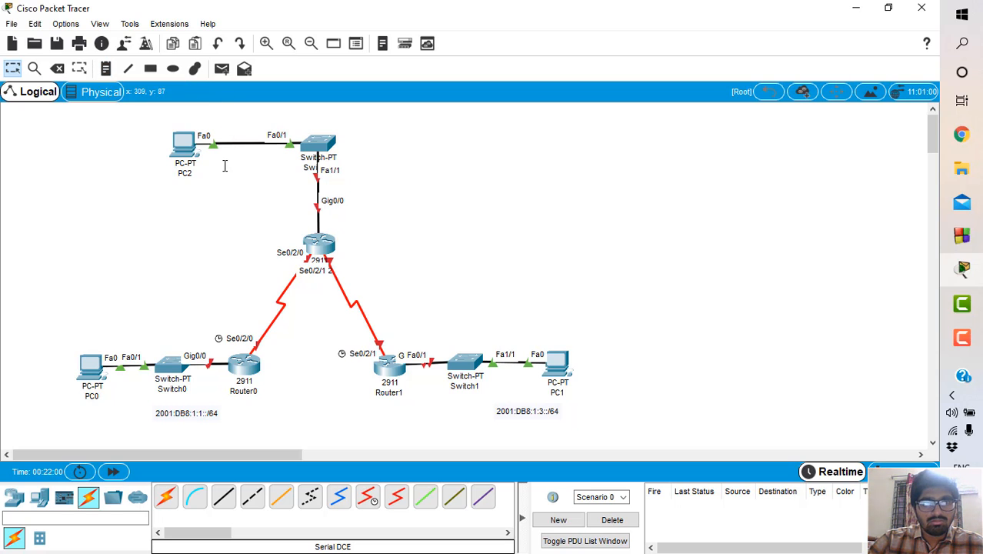
- Add the network label 2001:DB8:1:2::/64 as a note beneath the link between PC2 and Switch2
{"action": "mouse_move", "coordinate": [190, 163]}
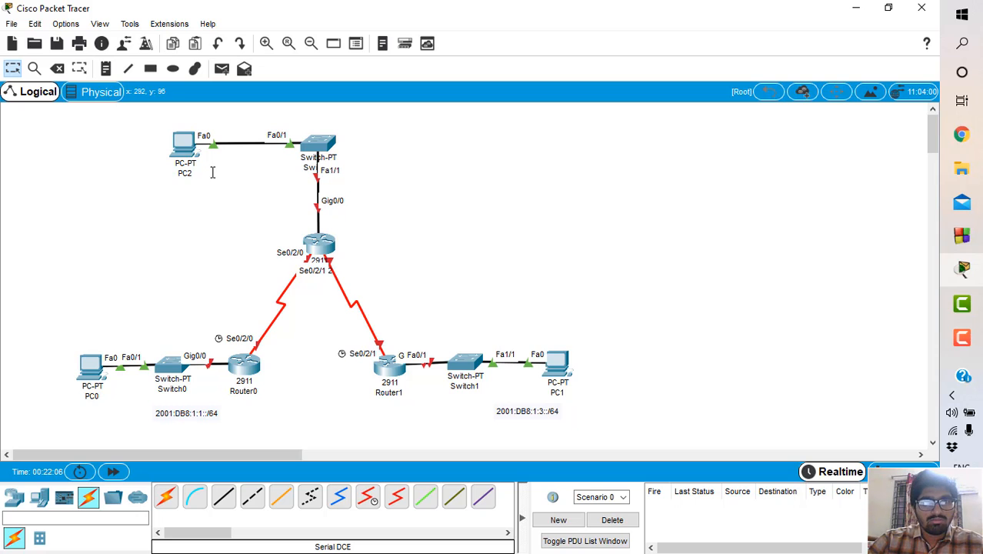
{"action": "left_click", "coordinate": [105, 68]}
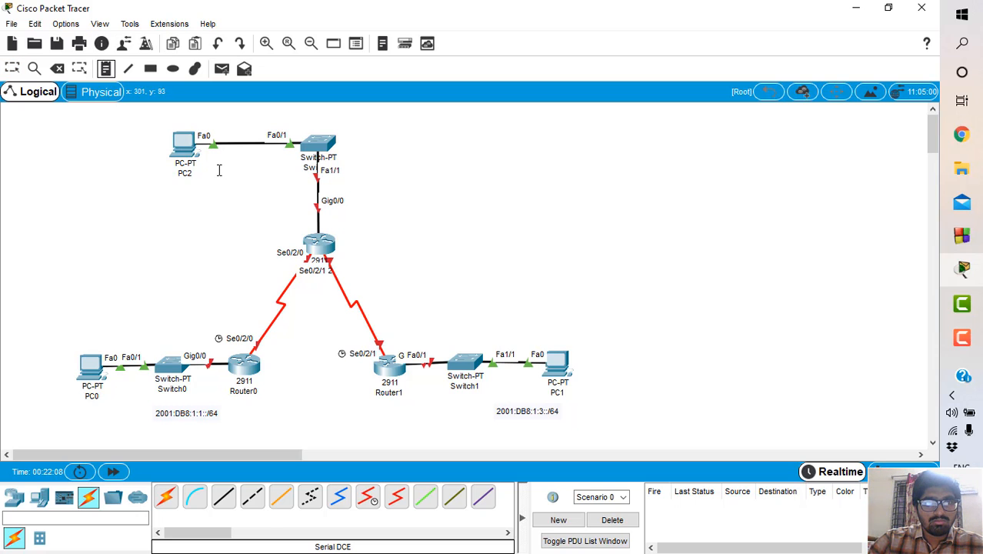
{"action": "left_click", "coordinate": [219, 170]}
{"action": "type", "text": "2001:DB8:1:1::/64"}
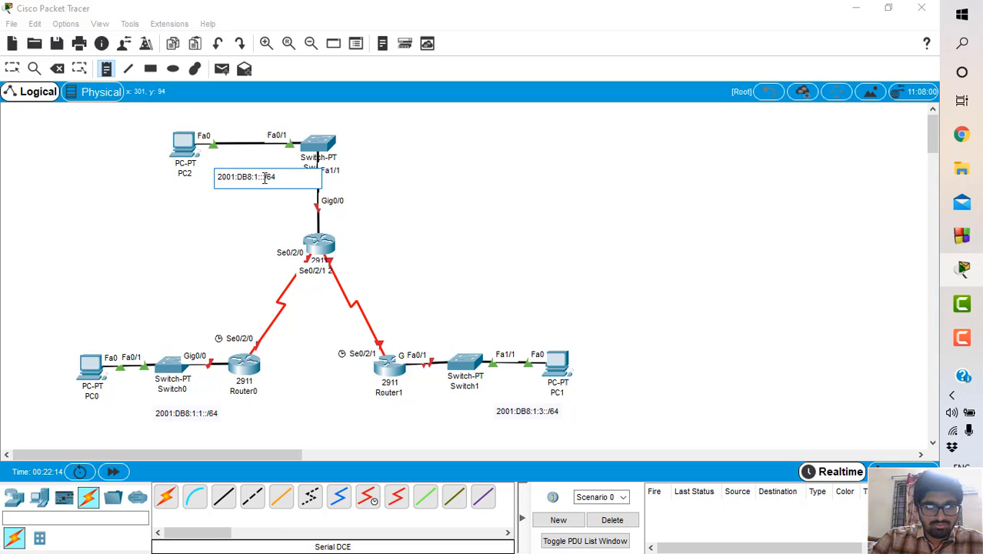
{"action": "key", "text": "Escape"}
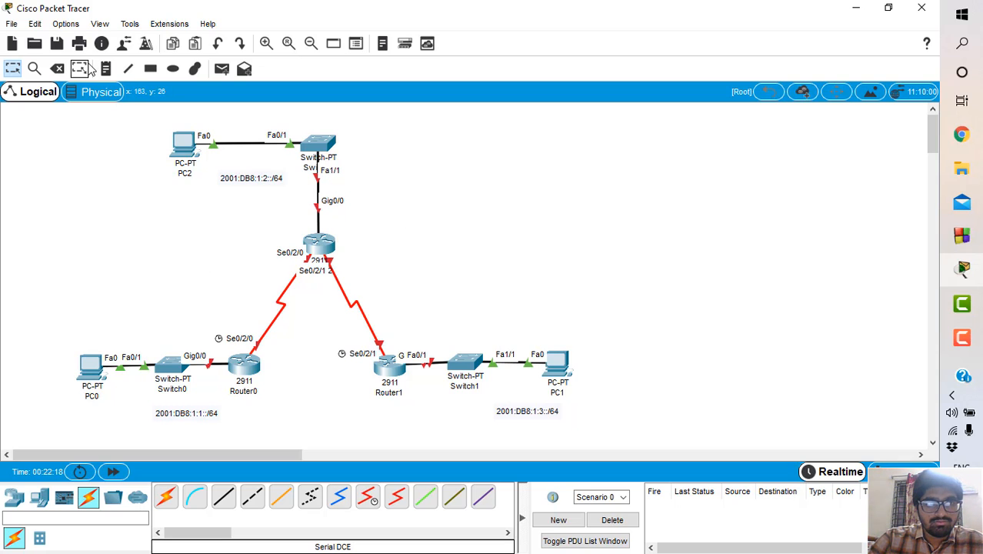
- Add the network label 2001:DB8:1:A001::/64 as a note beside the serial link between Router0 and Router2
{"action": "key", "text": "n"}
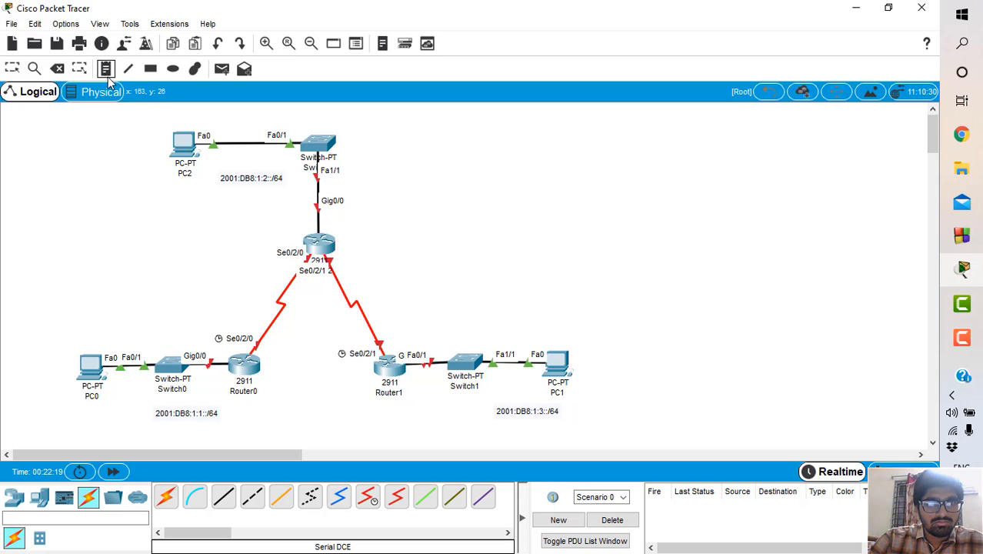
{"action": "left_click", "coordinate": [206, 290]}
{"action": "type", "text": "2001:DB8:1:1::/64"}
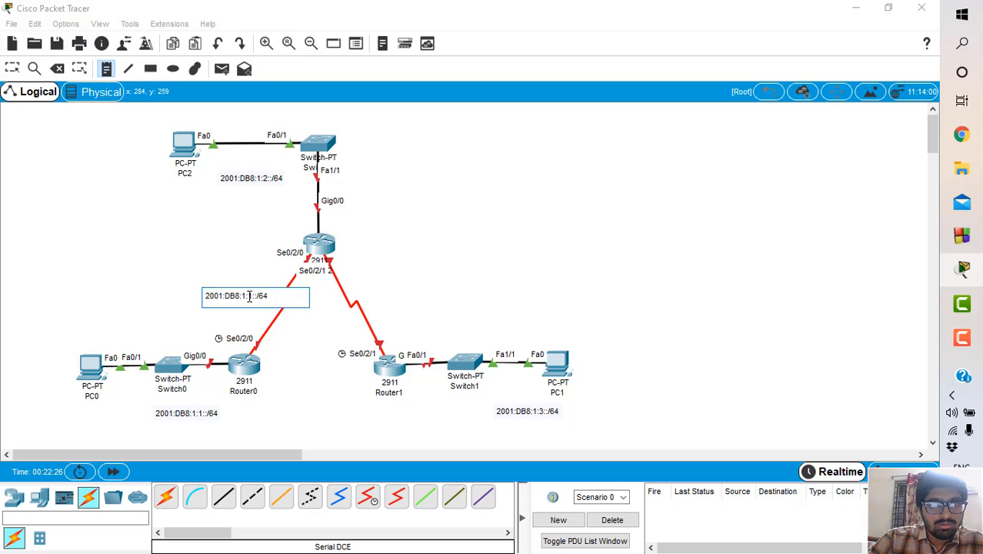
{"action": "type", "text": "A00:"}
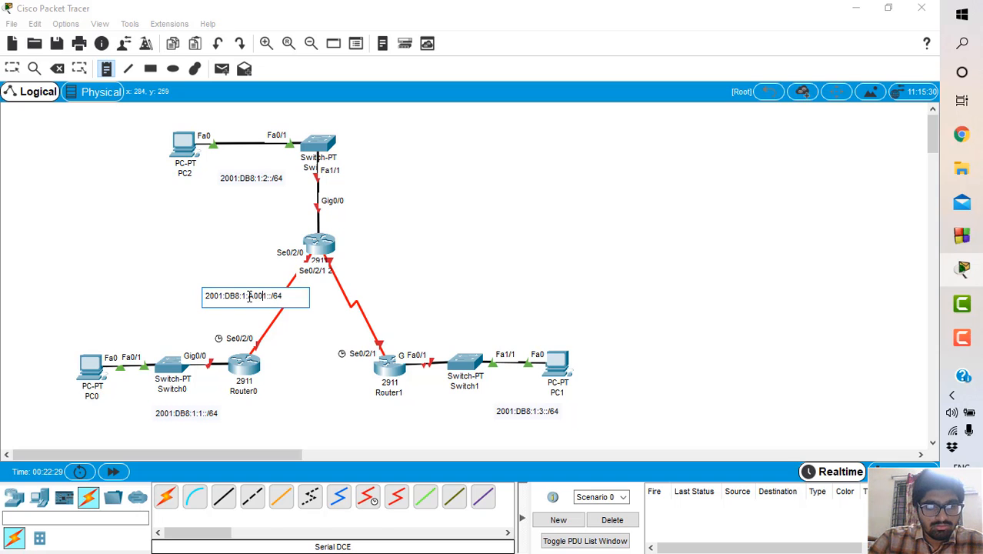
{"action": "key", "text": "Escape"}
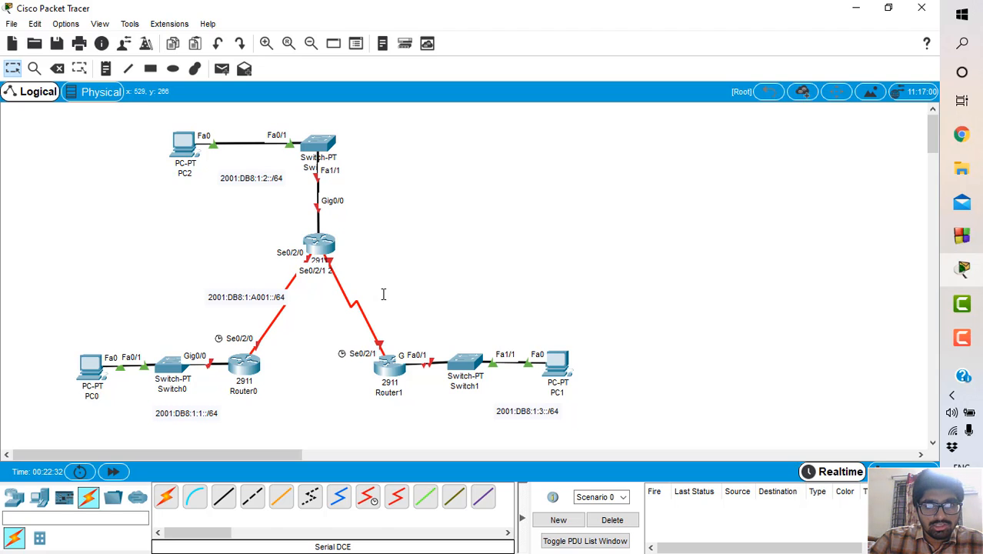
- Add the network label 2001:DB8:1:A002::/64 as a note beside the serial link between Router2 and Router1
{"action": "left_click", "coordinate": [106, 69]}
{"action": "left_click", "coordinate": [380, 301]}
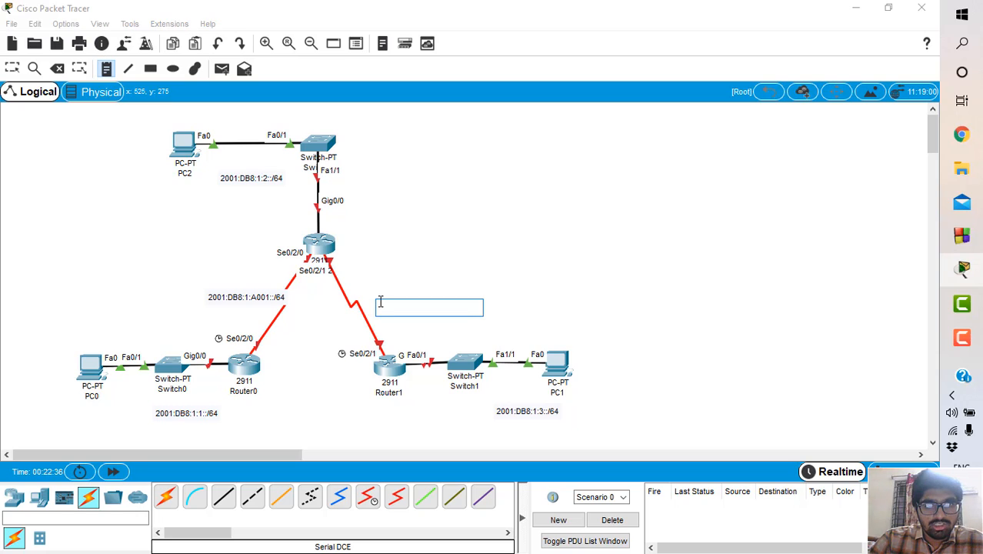
{"action": "type", "text": "2001:DB8:1:1::/64"}
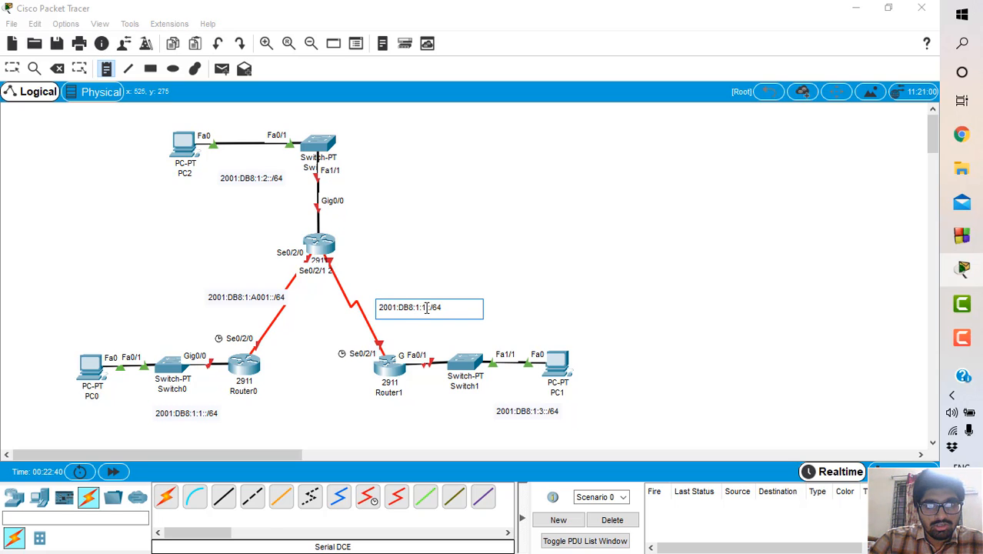
{"action": "type", "text": "00"}
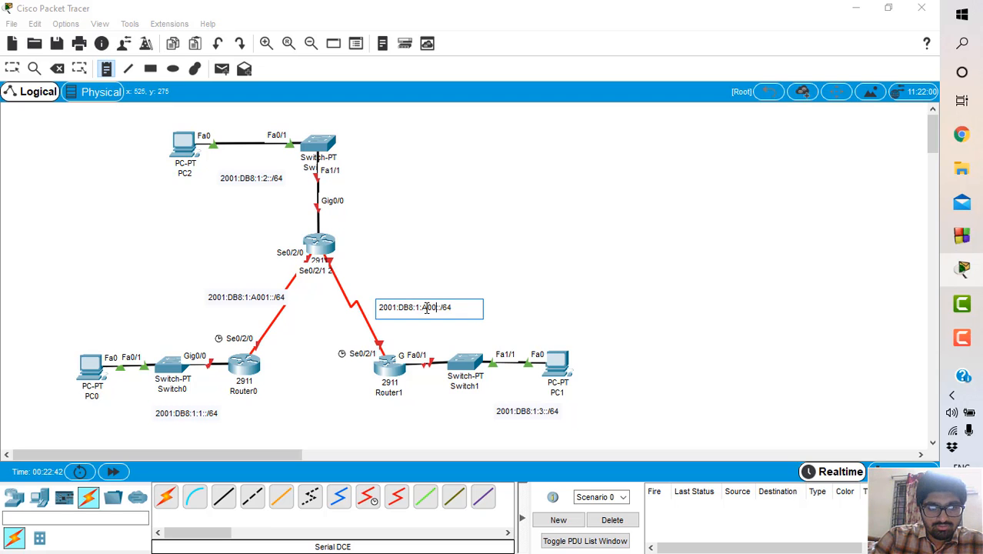
{"action": "type", "text": "2"}
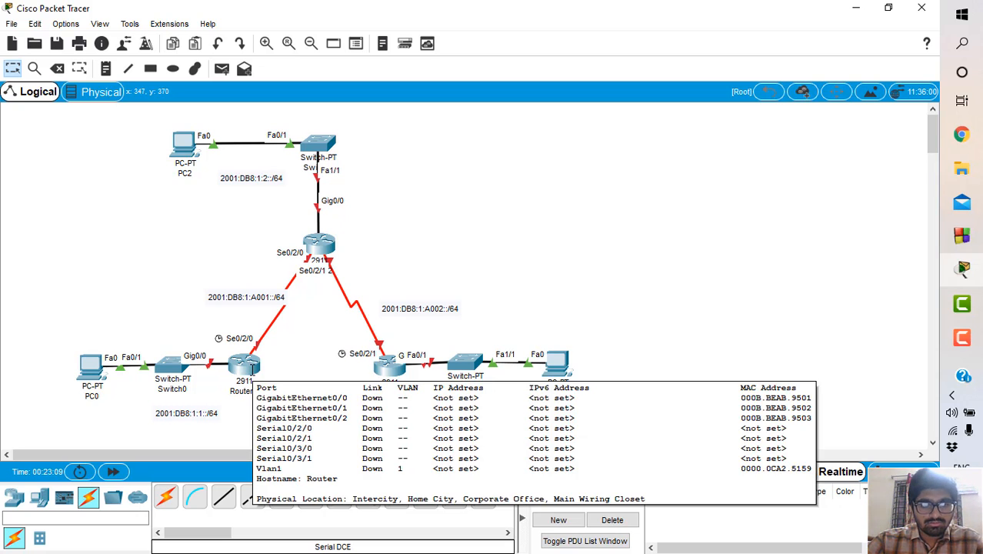
- Open Router0's command line, decline the initial configuration dialog, and enter global configuration mode with en and config t
{"action": "left_click", "coordinate": [250, 371]}
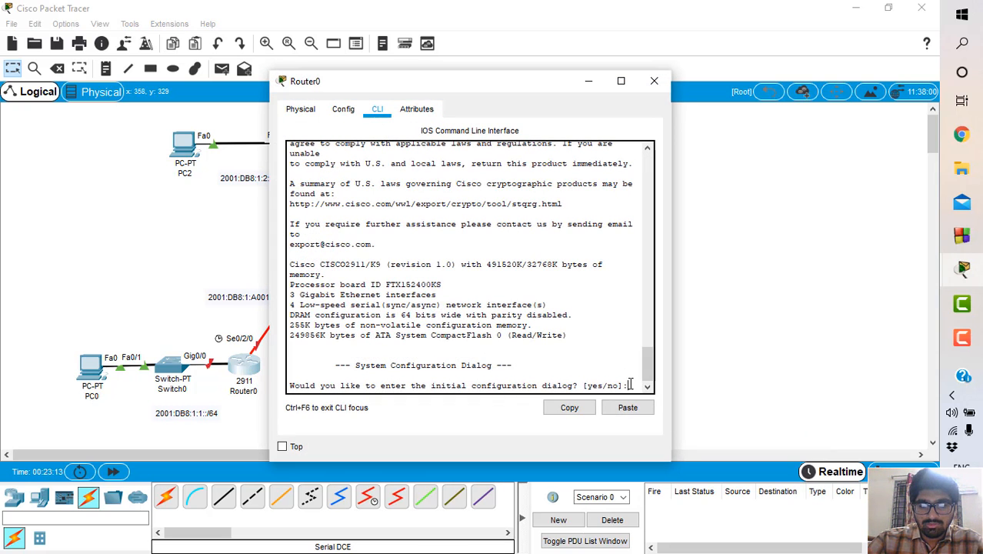
{"action": "type", "text": "no"}
{"action": "key", "text": "Return"}
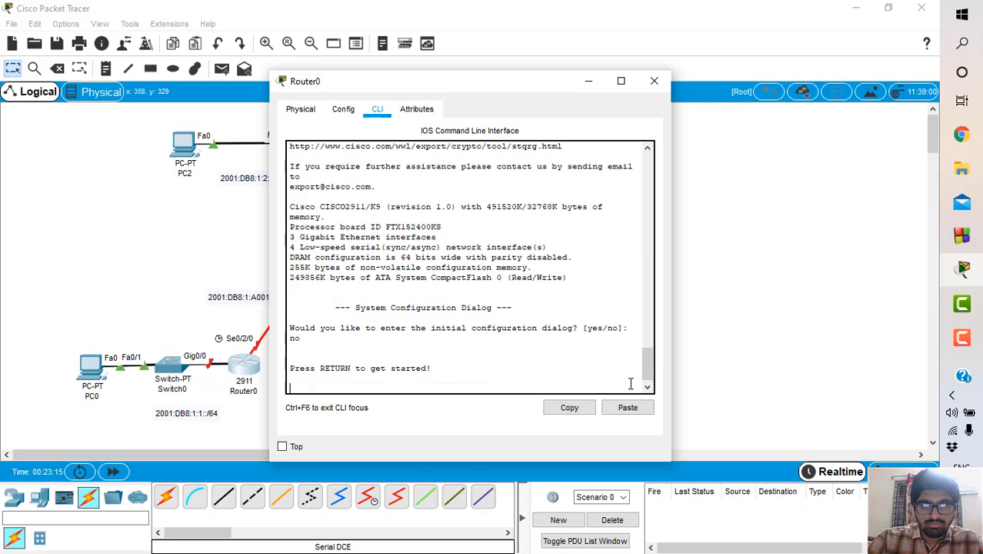
{"action": "key", "text": "Return"}
{"action": "type", "text": "en"}
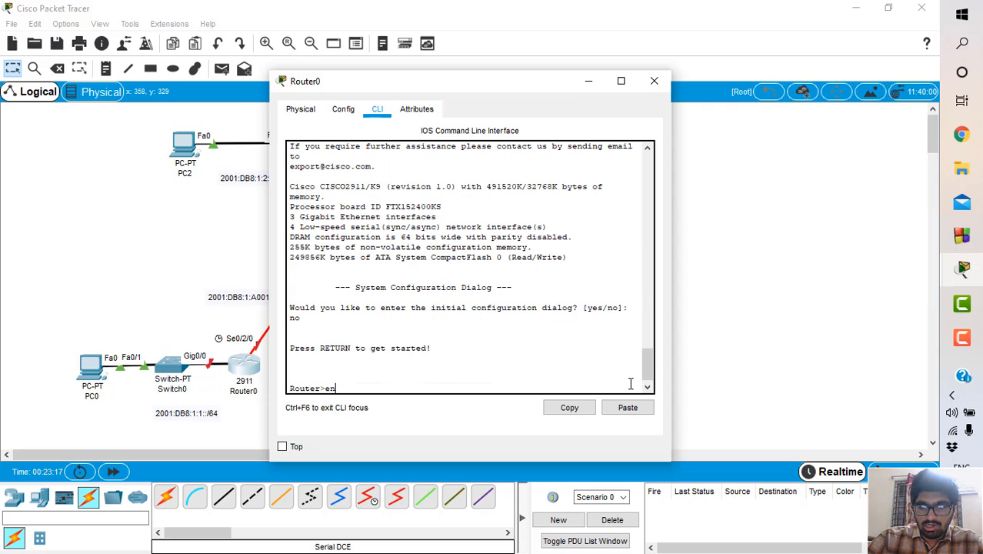
{"action": "key", "text": "Return"}
{"action": "type", "text": "config t"}
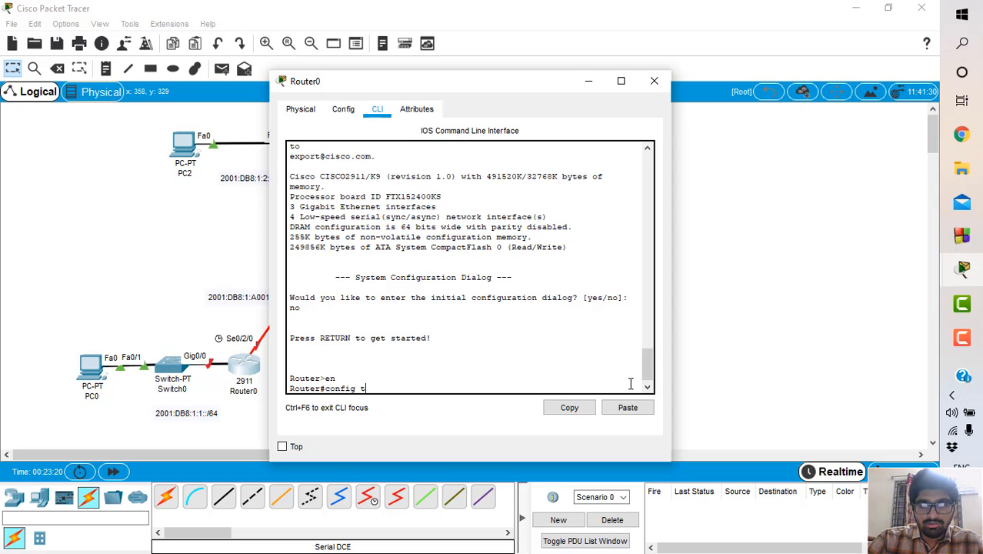
{"action": "key", "text": "Return"}
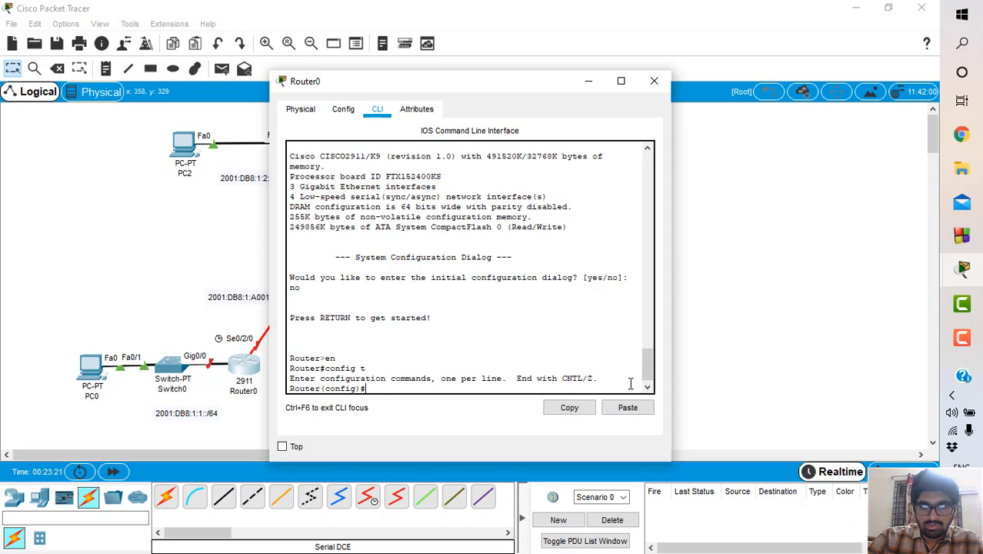
- Enable IPv6 routing on Router0 with the command ipv6 unicast-routing
{"action": "type", "text": "ipv"}
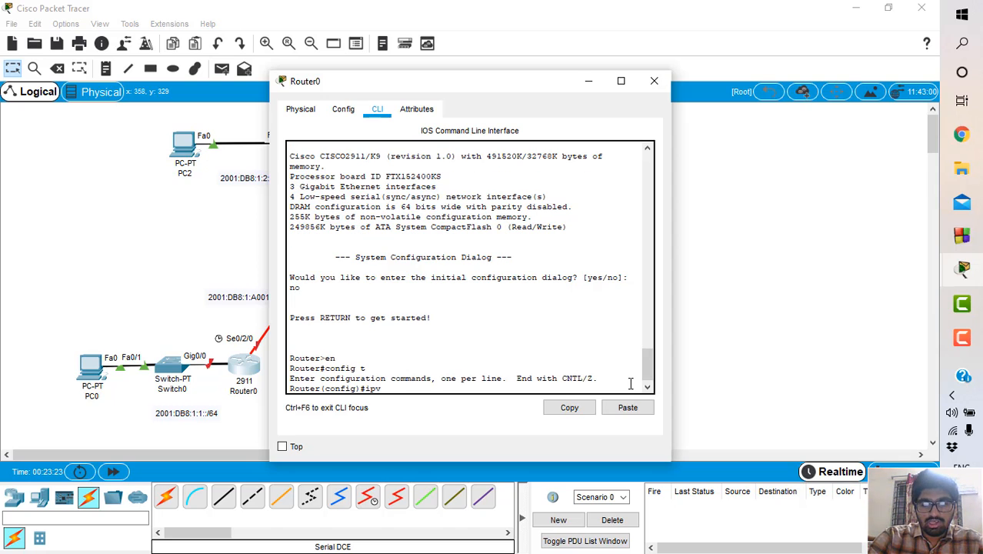
{"action": "type", "text": "6 u"}
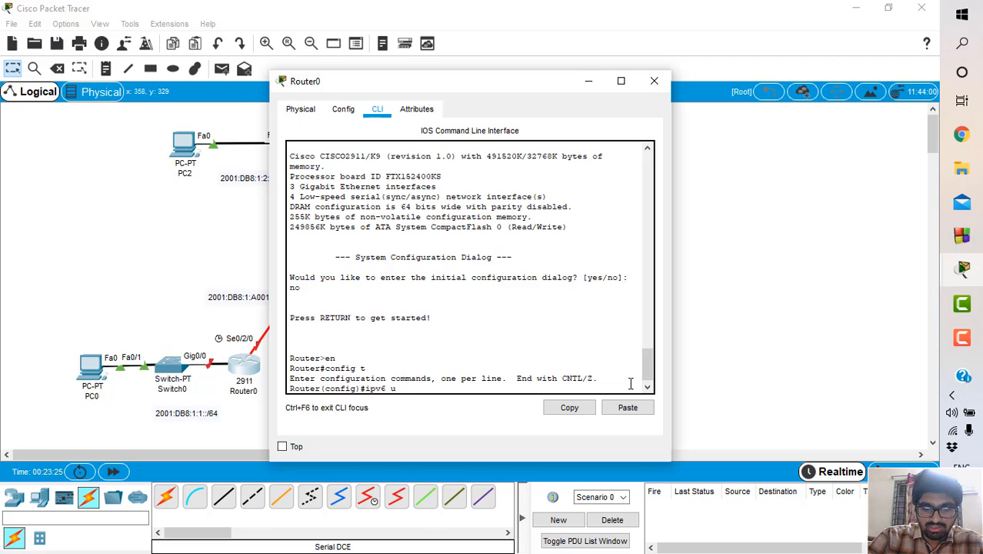
{"action": "type", "text": "nicast"}
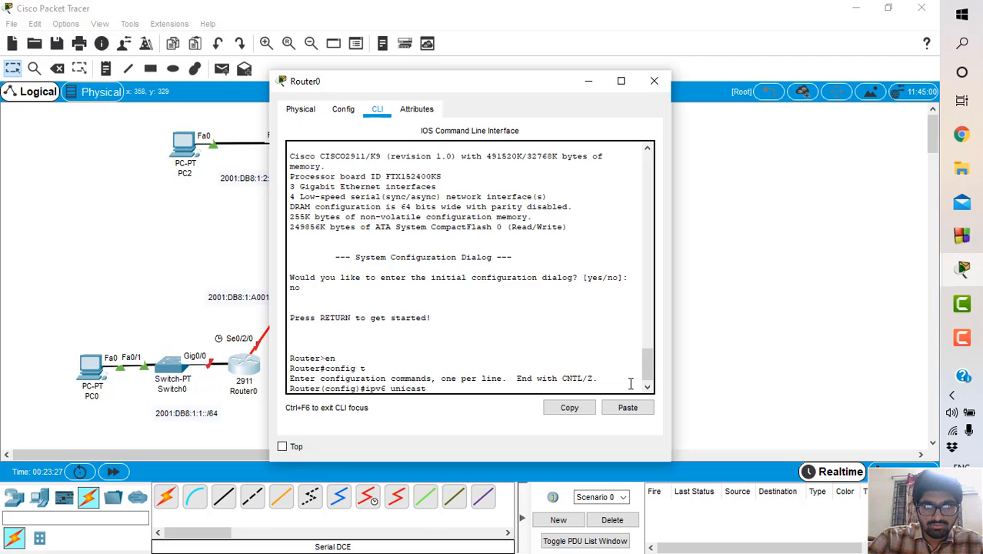
{"action": "type", "text": "-rout"}
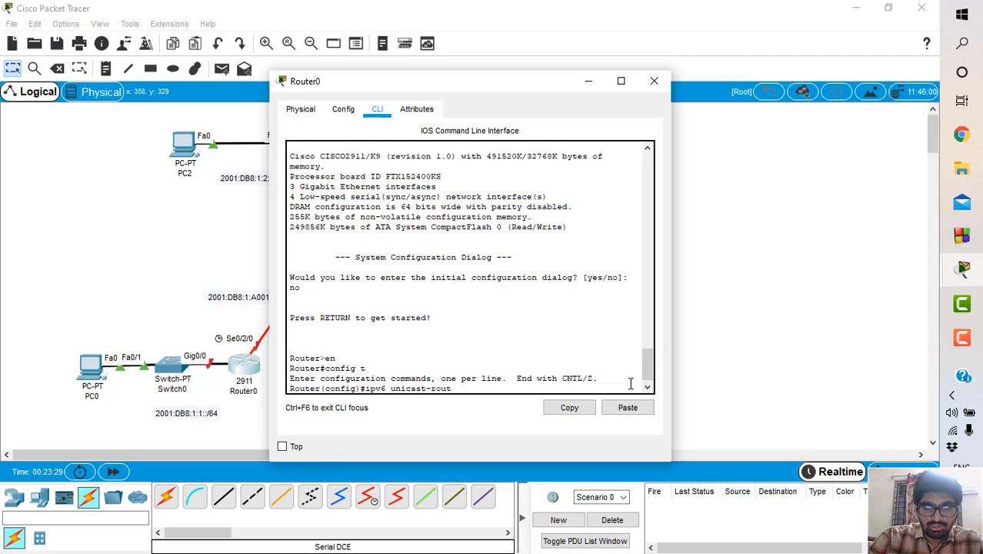
{"action": "type", "text": "ing"}
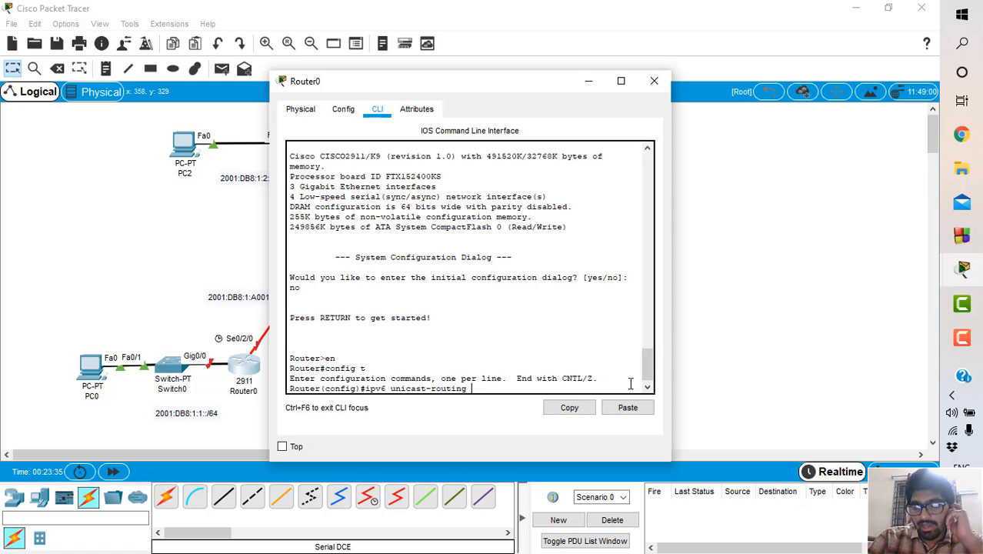
{"action": "key", "text": "Return"}
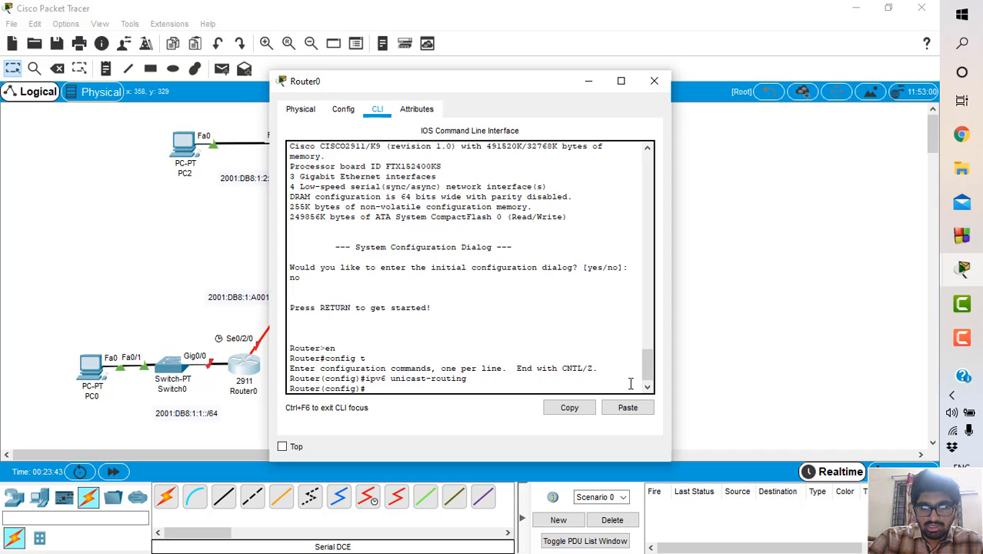
- Assign the IPv6 address 2001:DB8:1:1::1/64 to Router0's gig0/0 interface
{"action": "type", "text": "int"}
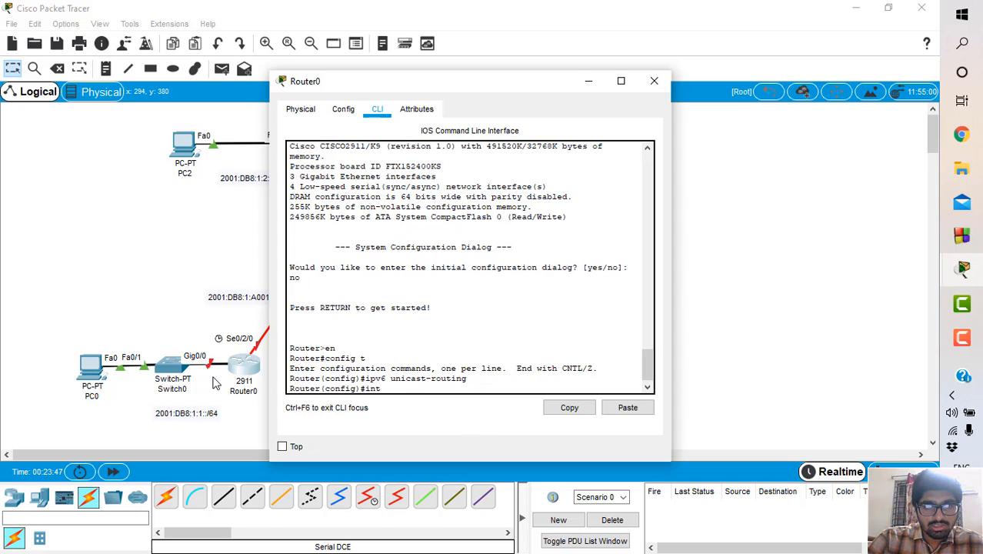
{"action": "scroll", "coordinate": [216, 383], "scroll_direction": "right", "scroll_amount": 1}
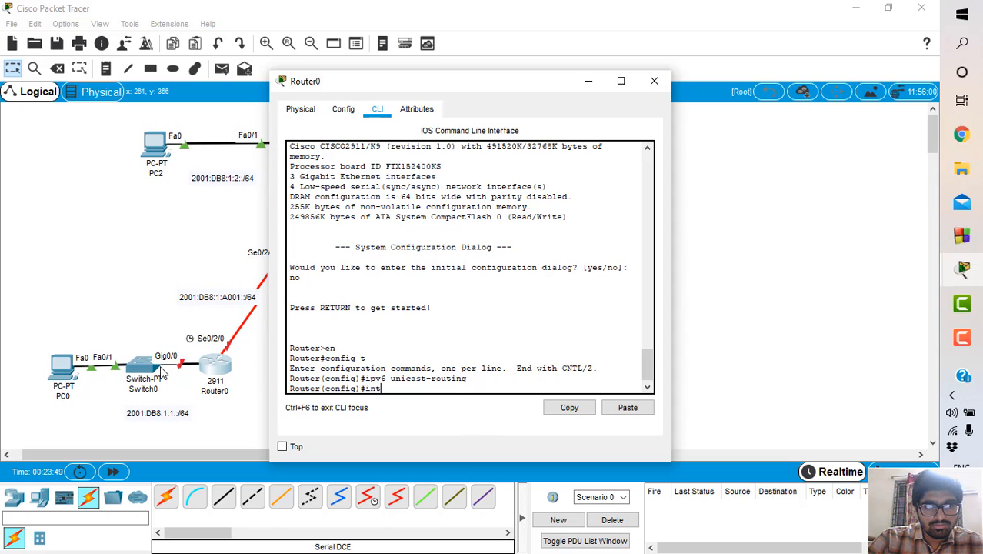
{"action": "type", "text": "g"}
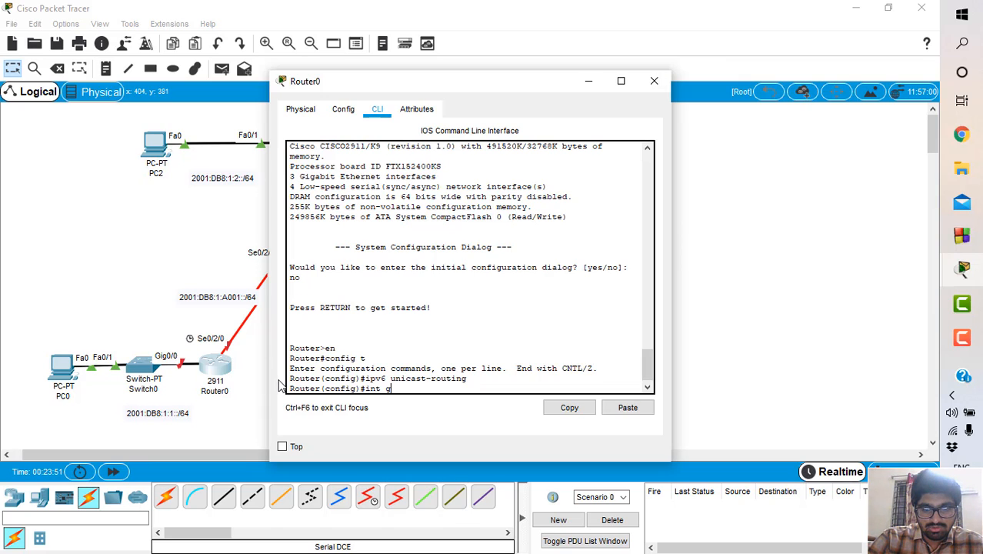
{"action": "type", "text": "ig0/"}
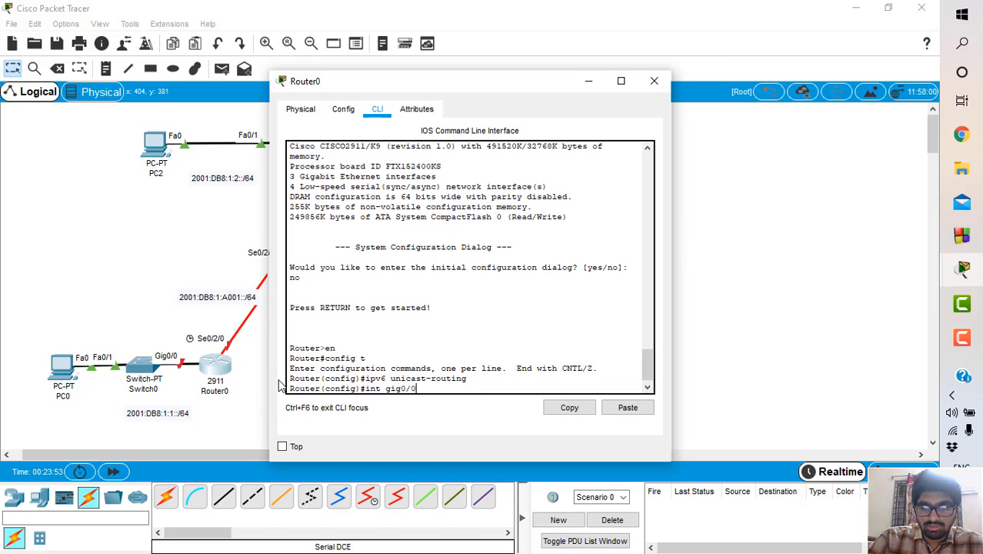
{"action": "type", "text": "0"}
{"action": "key", "text": "Return"}
{"action": "type", "text": "ipv"}
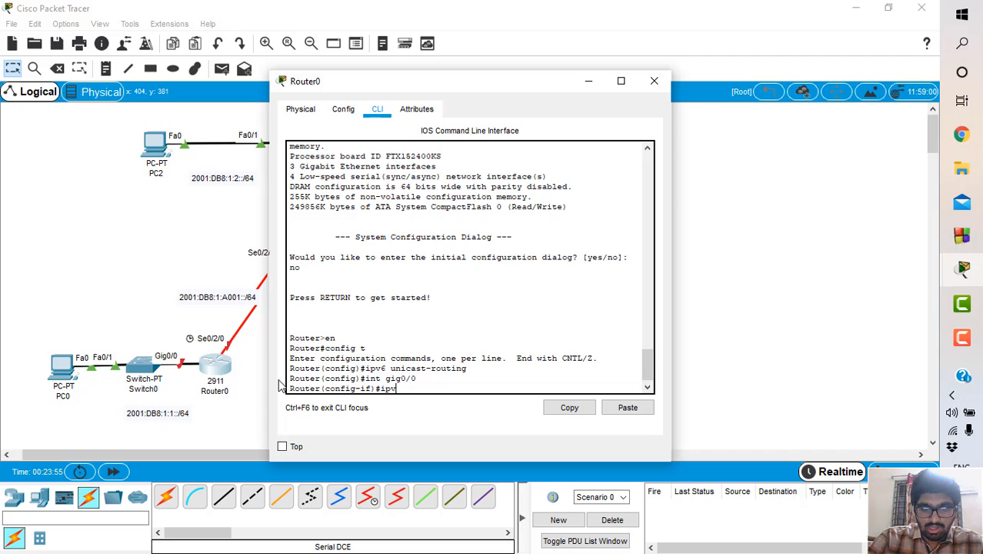
{"action": "type", "text": "6 addr "}
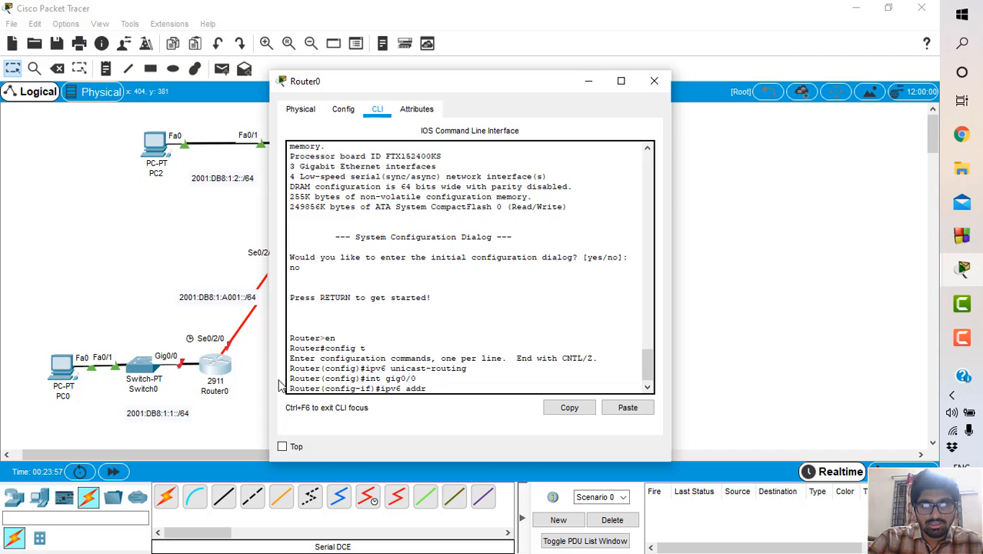
{"action": "type", "text": "2001"}
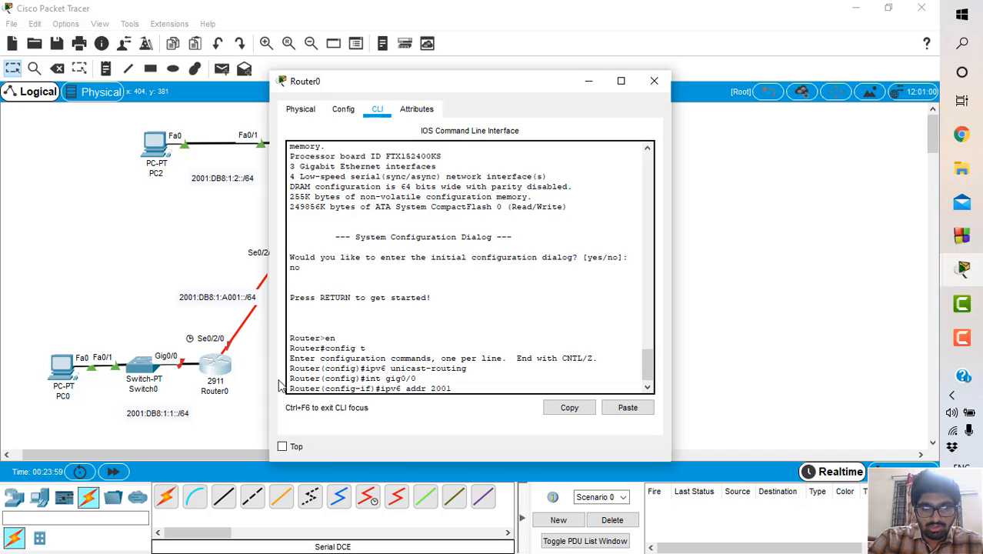
{"action": "type", "text": ":DB8:"}
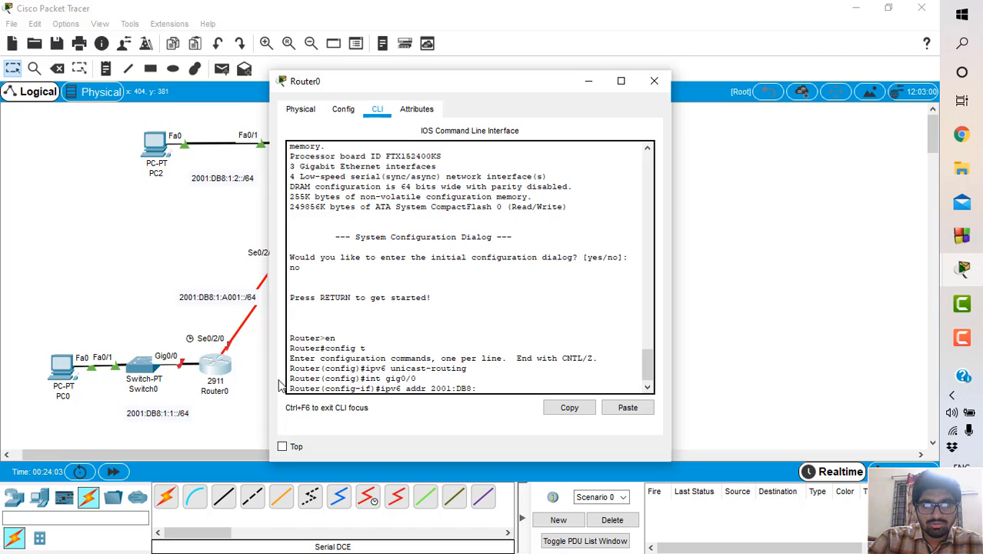
{"action": "type", "text": "1:"}
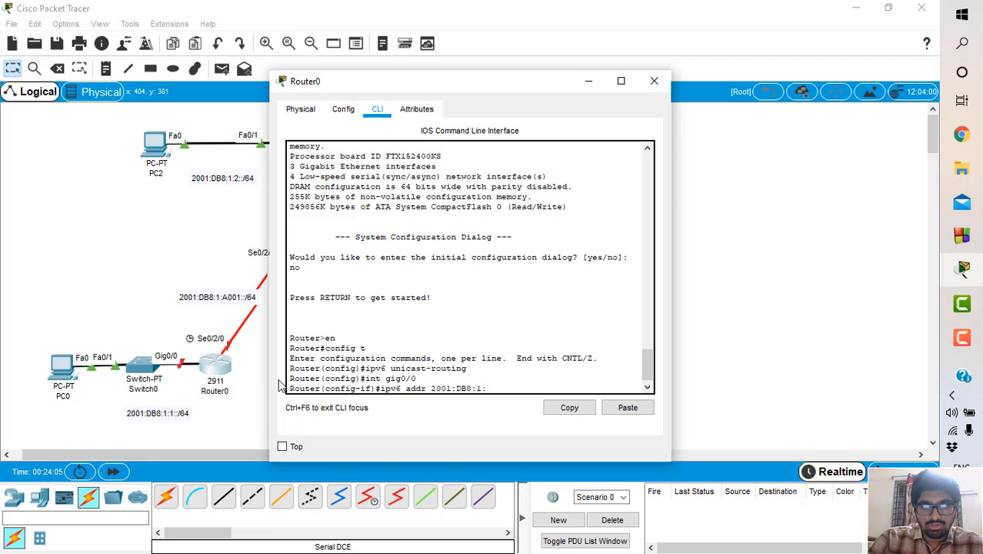
{"action": "type", "text": "1::1/64"}
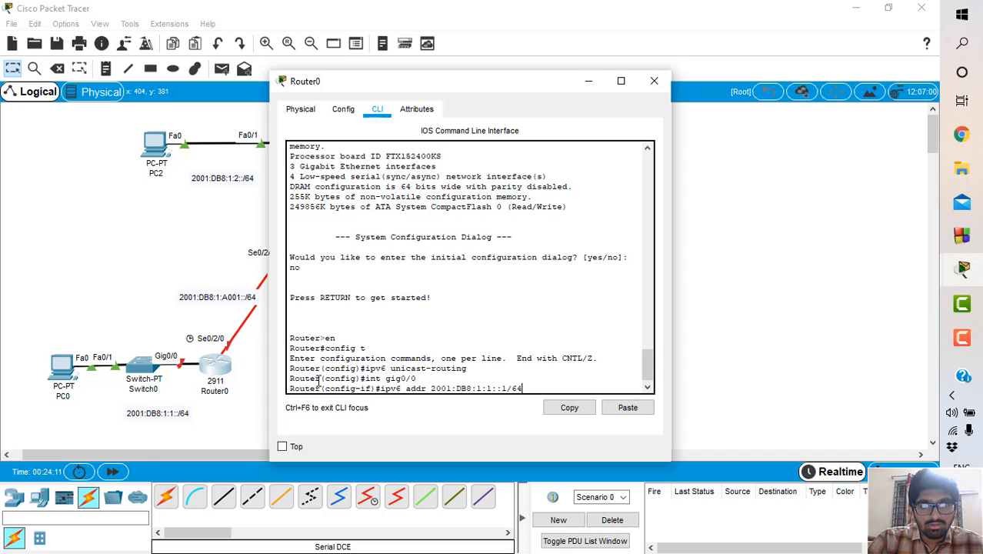
{"action": "key", "text": "Return"}
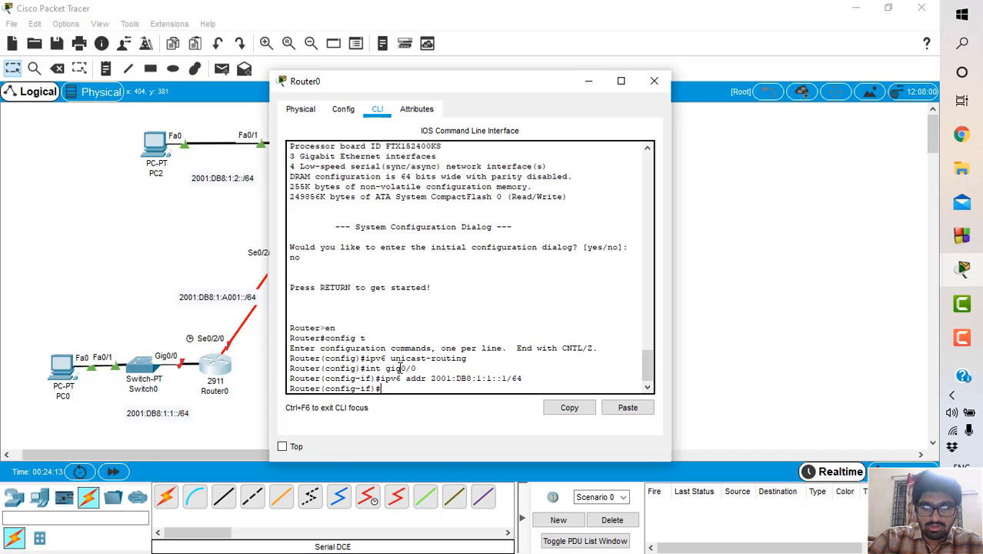
- Bring up Router0's gig0/0 interface with the no shutdown command
{"action": "type", "text": "NO SH"}
{"action": "key", "text": "Return"}
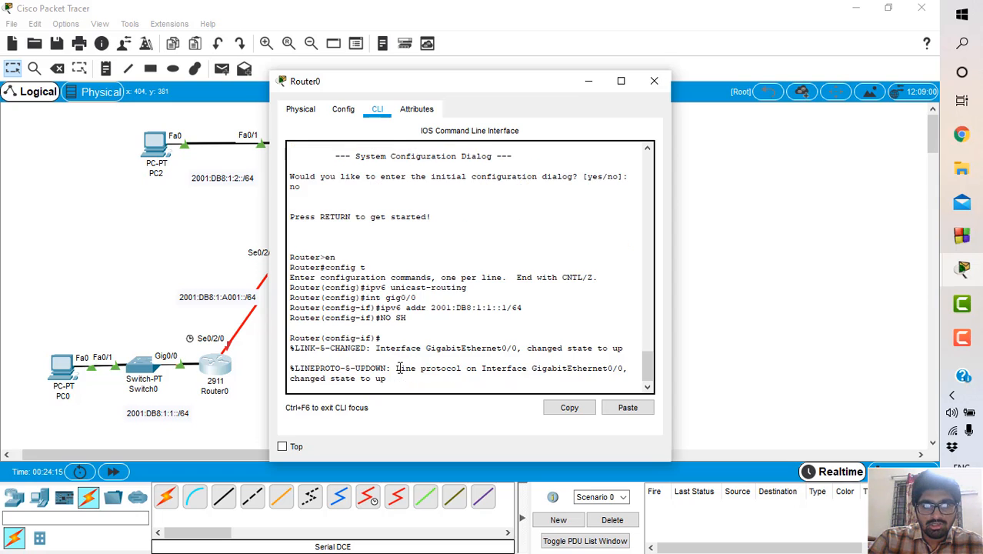
{"action": "key", "text": "Return"}
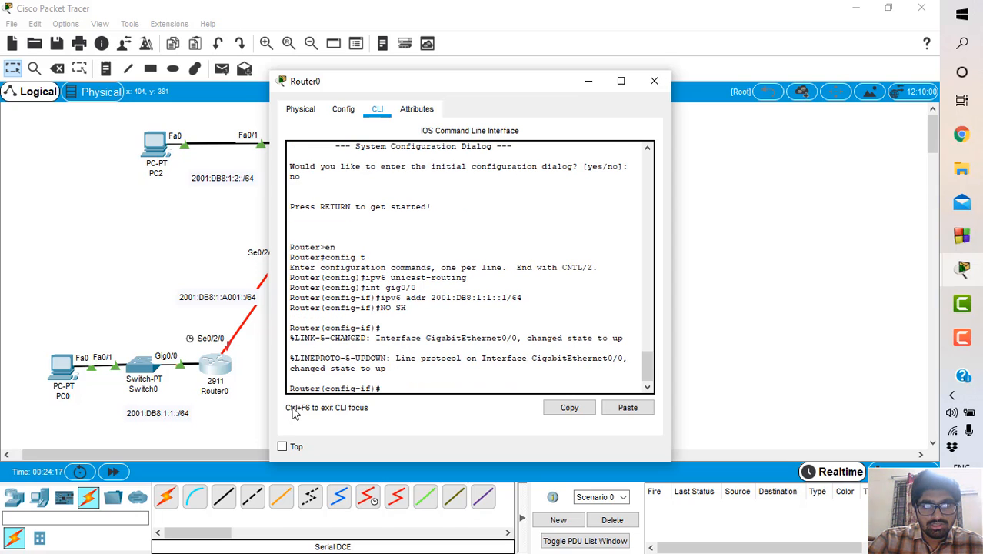
- Assign the IPv6 address 2001:DB8:1:A001::1/64 to Router0's se0/2/0 interface
{"action": "scroll", "coordinate": [228, 318], "scroll_direction": "right", "scroll_amount": 2}
{"action": "type", "text": "i"}
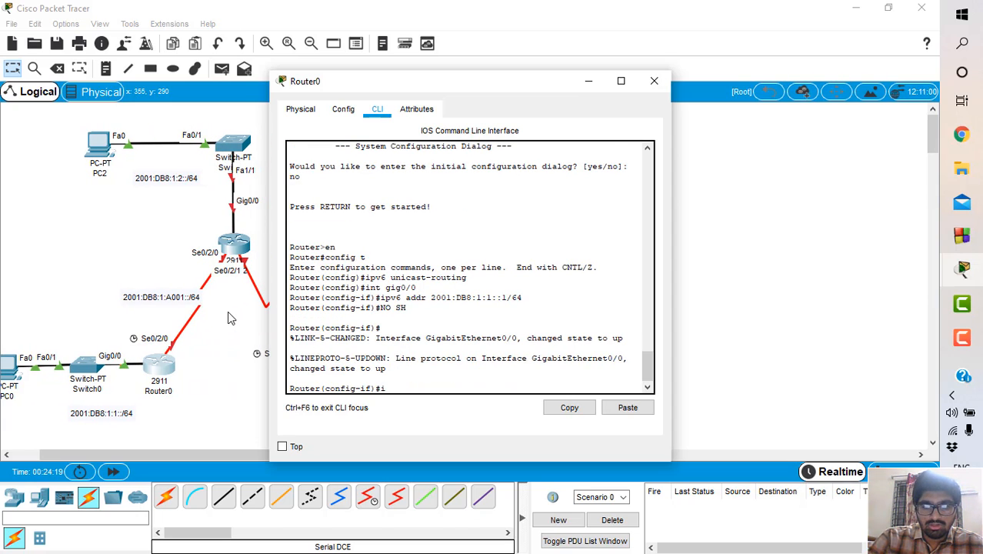
{"action": "type", "text": "nt"}
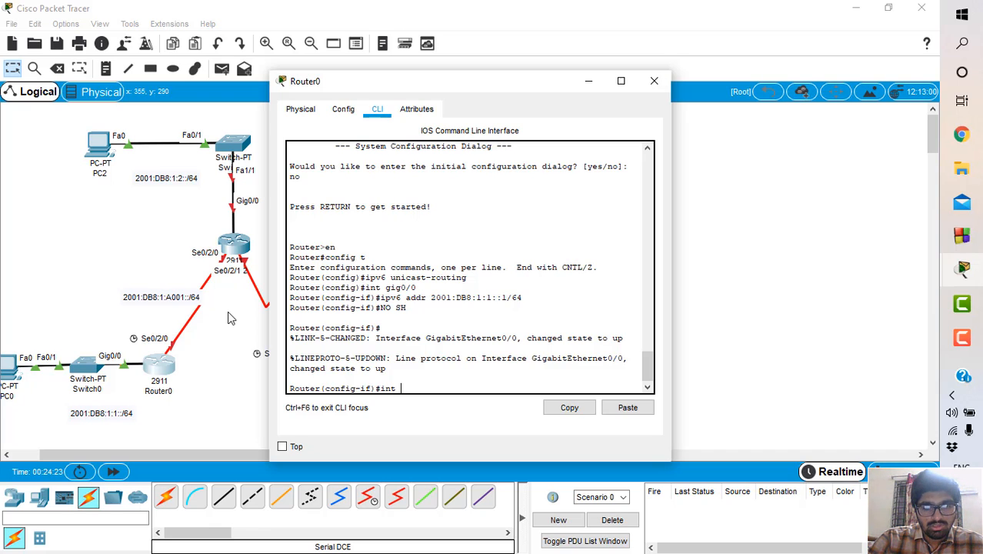
{"action": "type", "text": " se0/"}
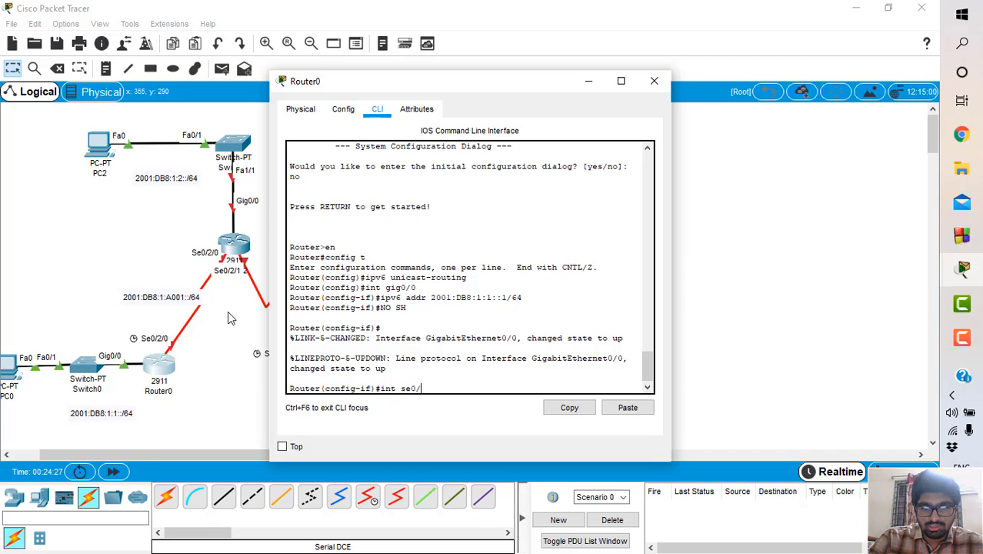
{"action": "type", "text": "2/0"}
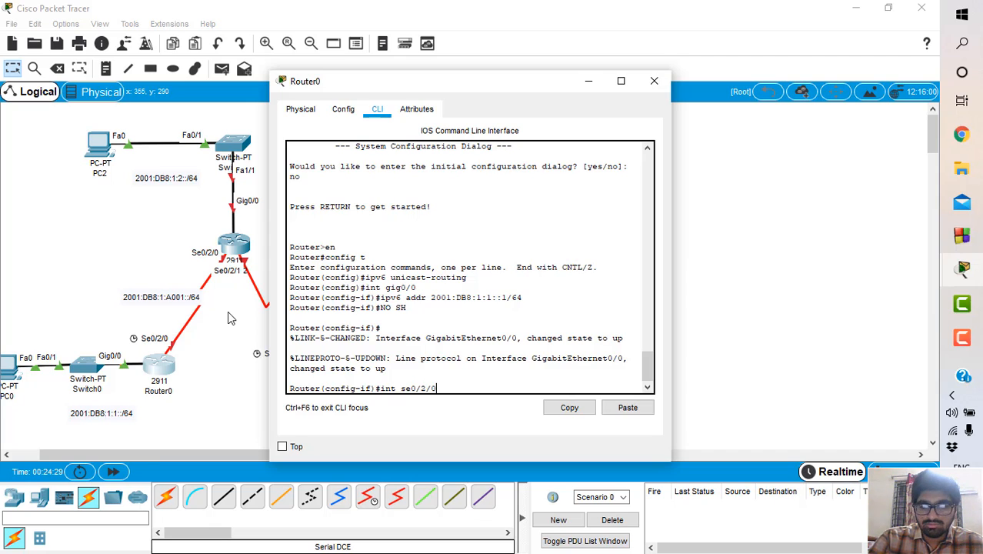
{"action": "key", "text": "Return"}
{"action": "type", "text": "ipv"}
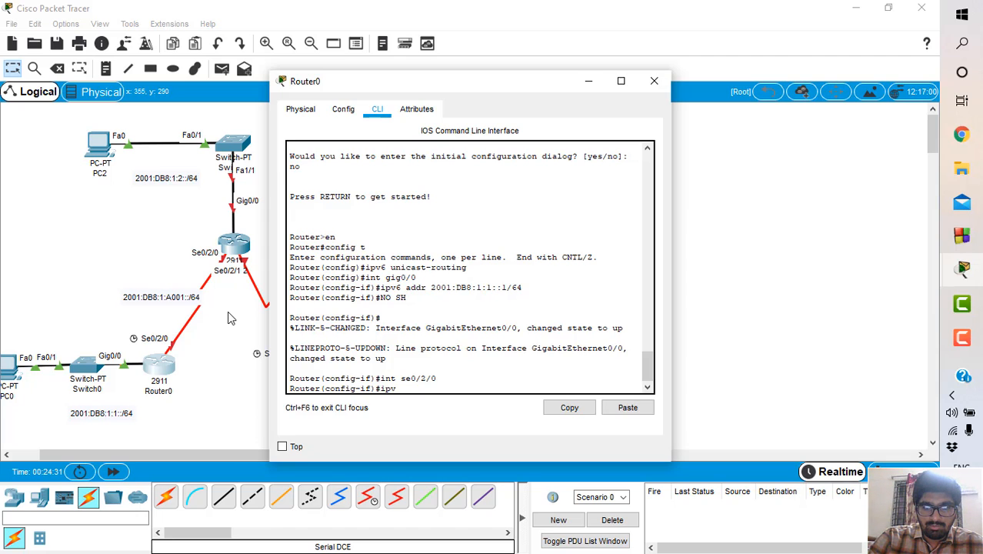
{"action": "type", "text": "6 addr"}
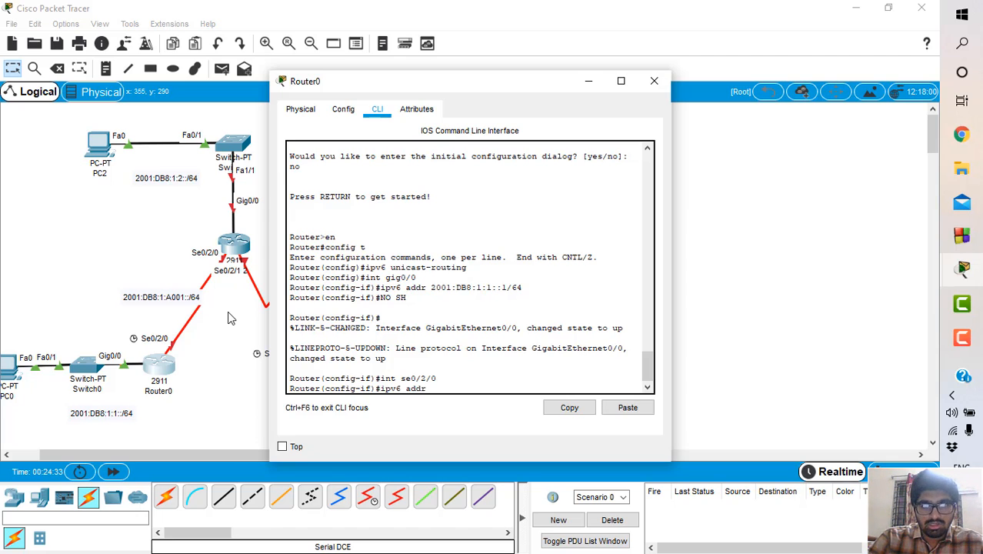
{"action": "key", "text": "Up"}
{"action": "key", "text": "Up"}
{"action": "key", "text": "Up"}
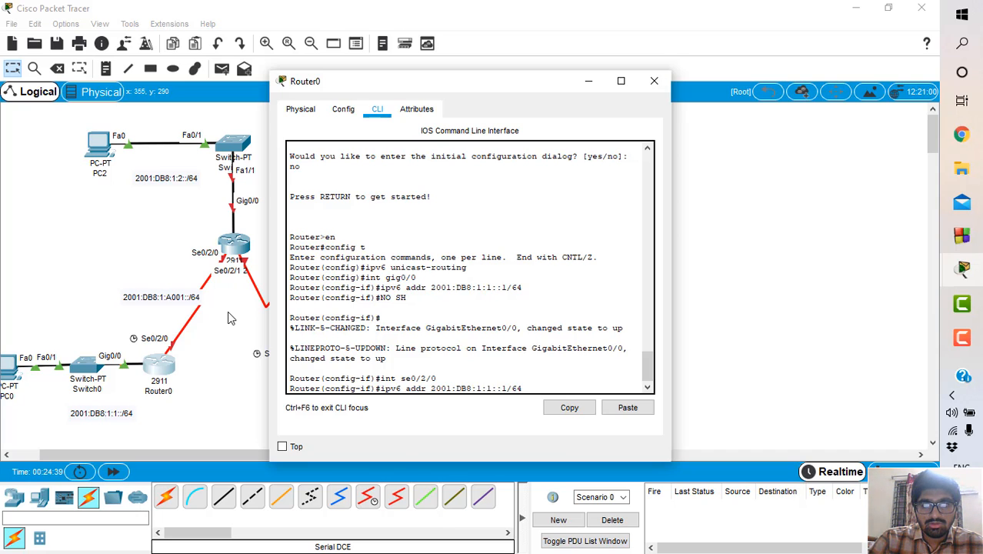
{"action": "key", "text": "Left"}
{"action": "key", "text": "Left"}
{"action": "key", "text": "Left"}
{"action": "key", "text": "Left"}
{"action": "key", "text": "Left"}
{"action": "type", "text": "A001"}
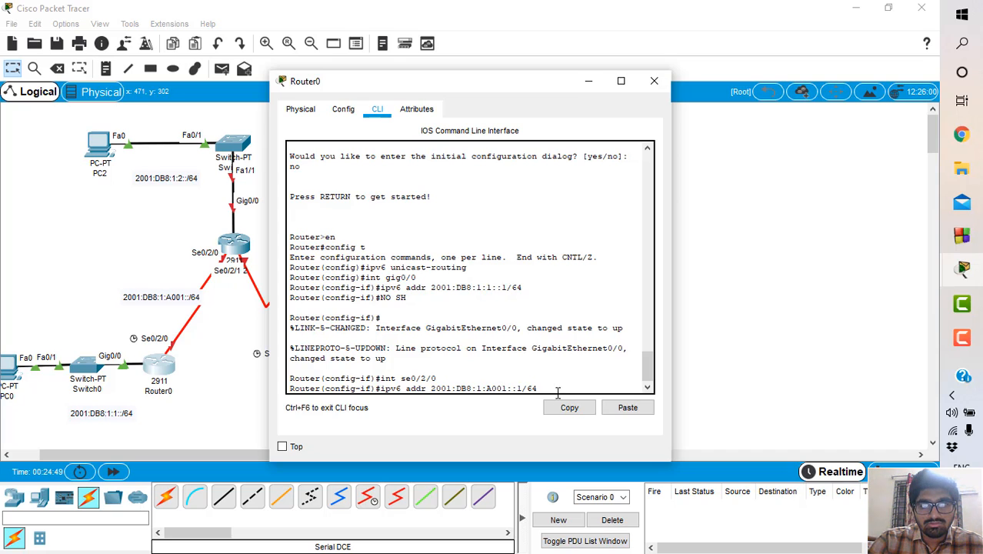
{"action": "key", "text": "Return"}
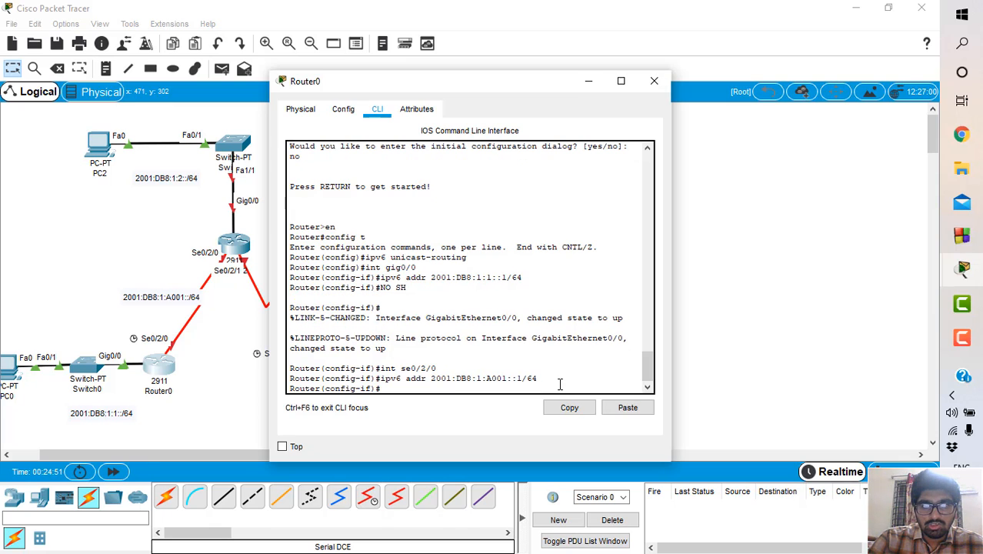
- Set the clock rate of Router0's se0/2/0 interface to 64000 and bring it up with the no shutdown command
{"action": "type", "text": "clock"}
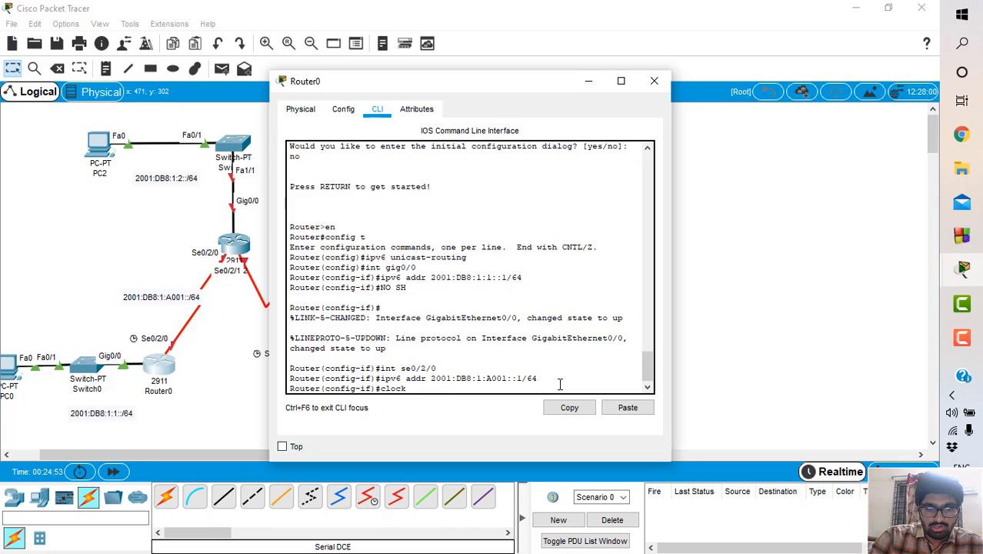
{"action": "type", "text": " rate 640"}
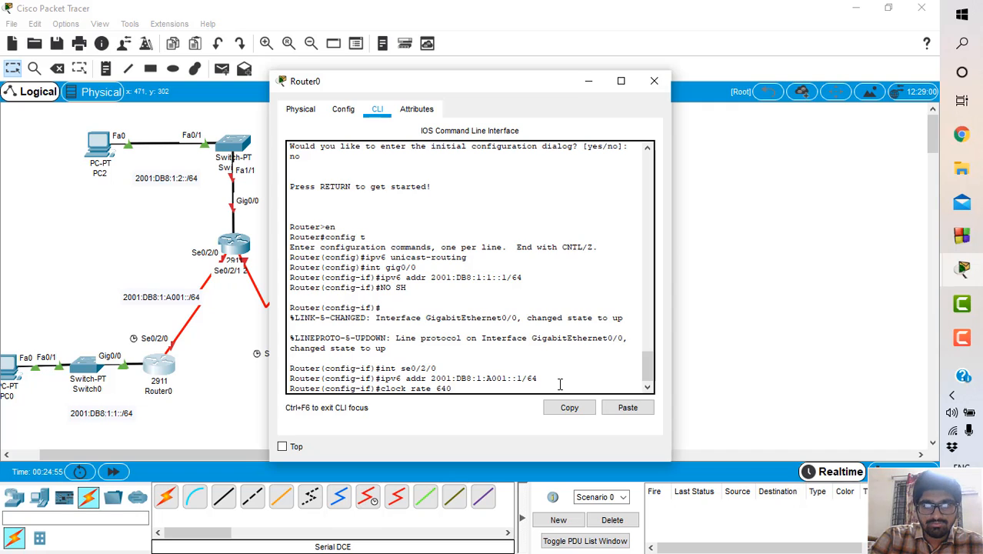
{"action": "type", "text": "00"}
{"action": "key", "text": "Return"}
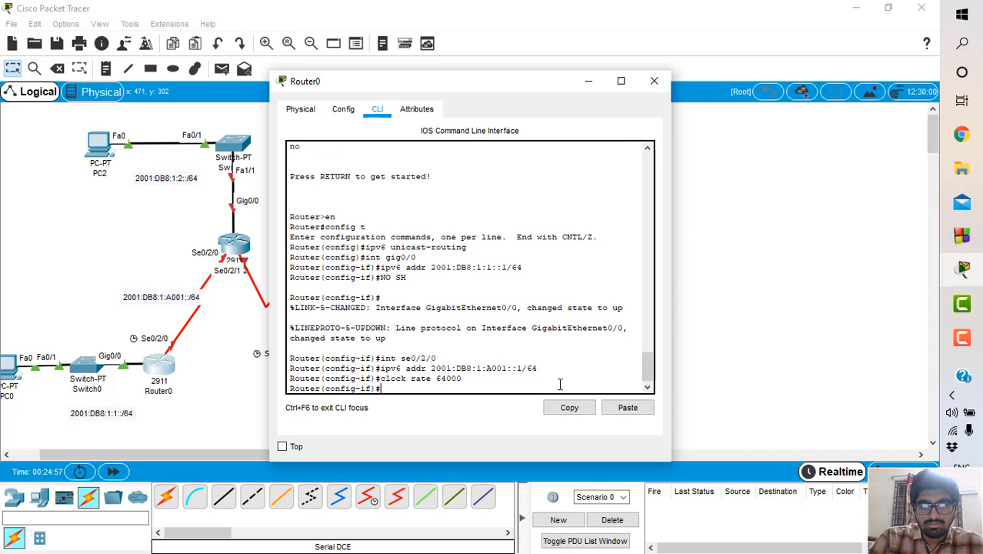
{"action": "type", "text": "no"}
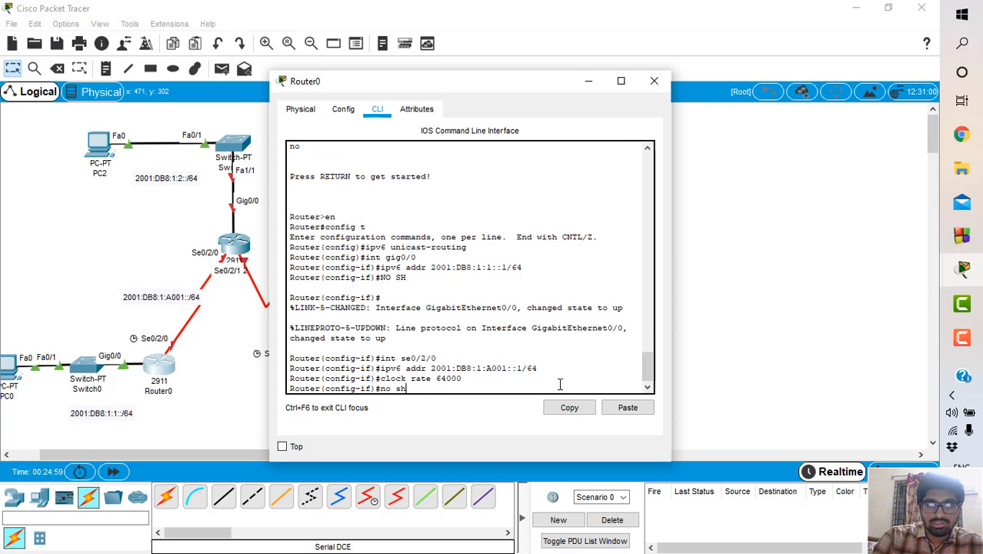
{"action": "type", "text": " sh"}
{"action": "key", "text": "Return"}
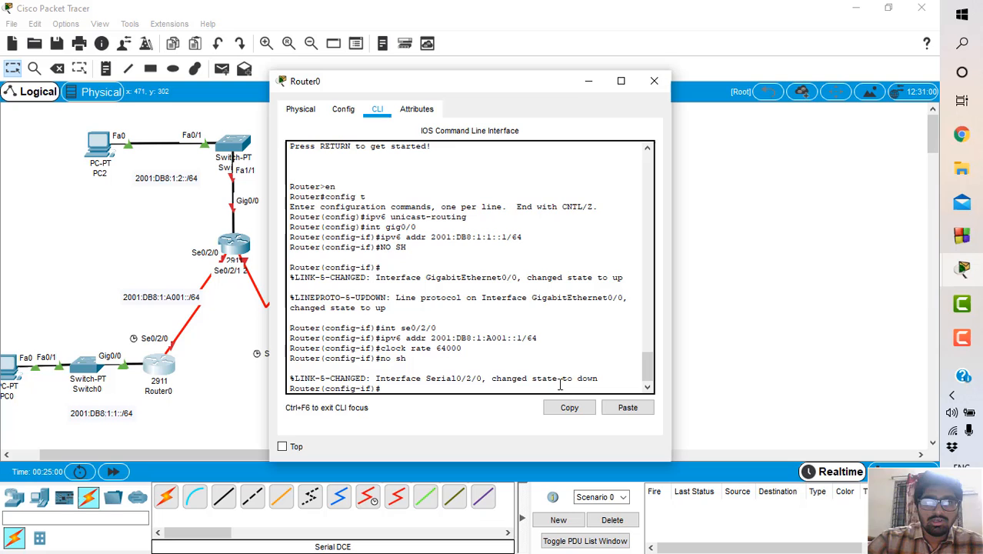
{"action": "left_click", "coordinate": [656, 82]}
- Open Router2's command line and decline the initial configuration dialog with no
{"action": "scroll", "coordinate": [714, 230], "scroll_direction": "left", "scroll_amount": 2}
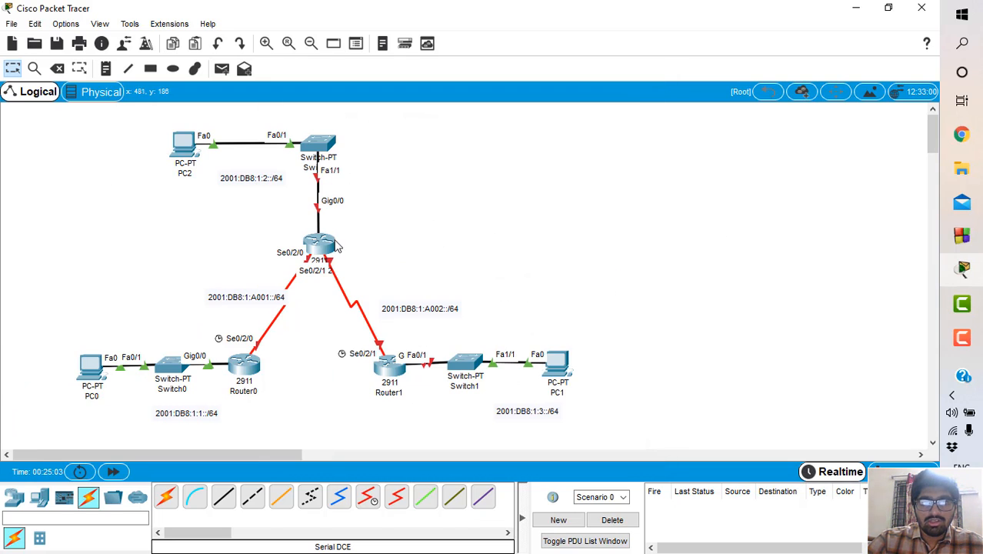
{"action": "left_click", "coordinate": [314, 248]}
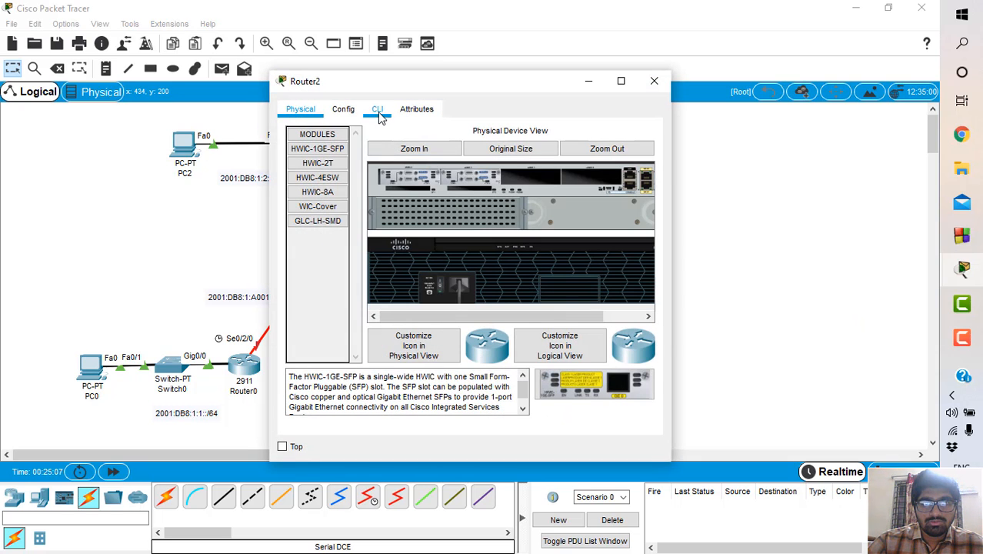
{"action": "left_click", "coordinate": [377, 112]}
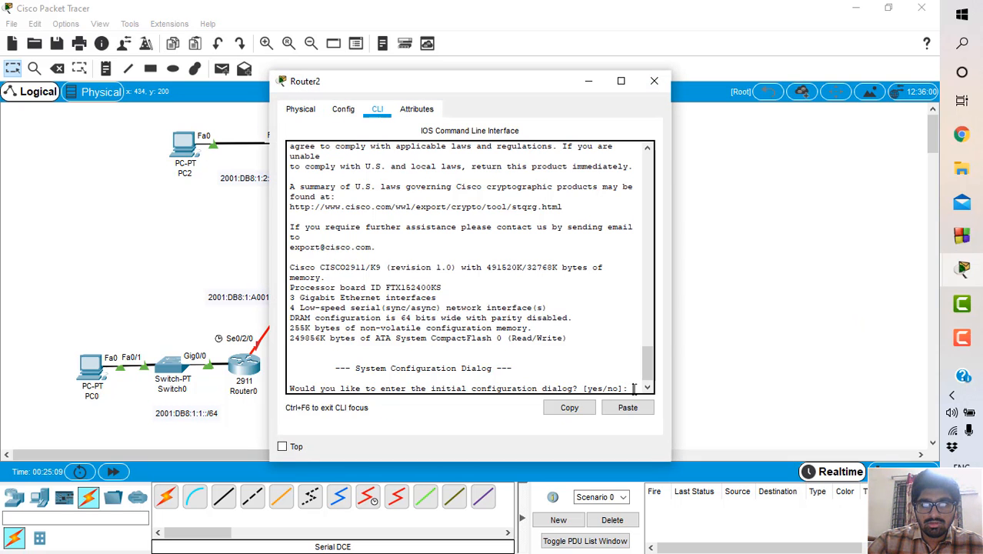
{"action": "type", "text": "no"}
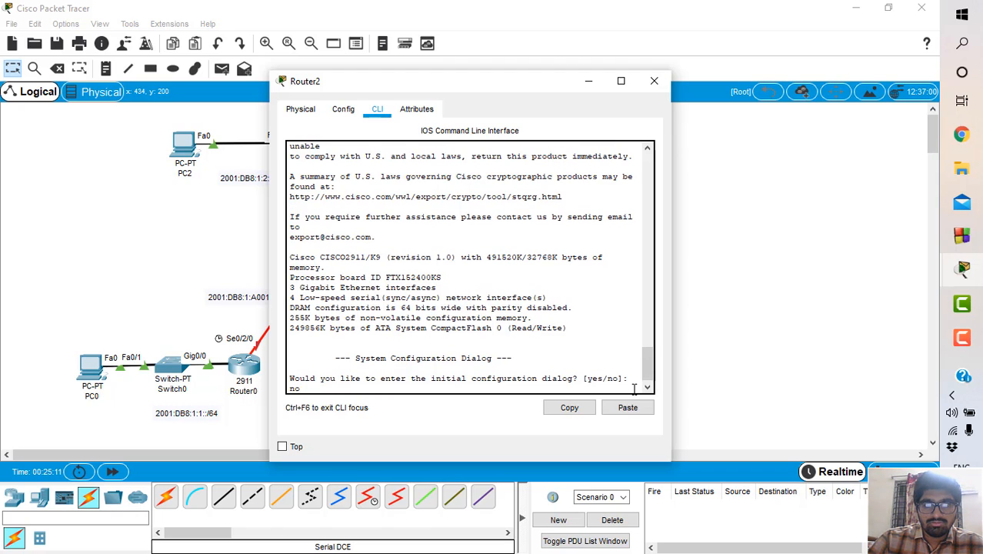
{"action": "key", "text": "Return"}
{"action": "key", "text": "Return"}
- Enter global configuration mode on Router2 with en and config t
{"action": "type", "text": "er>e"}
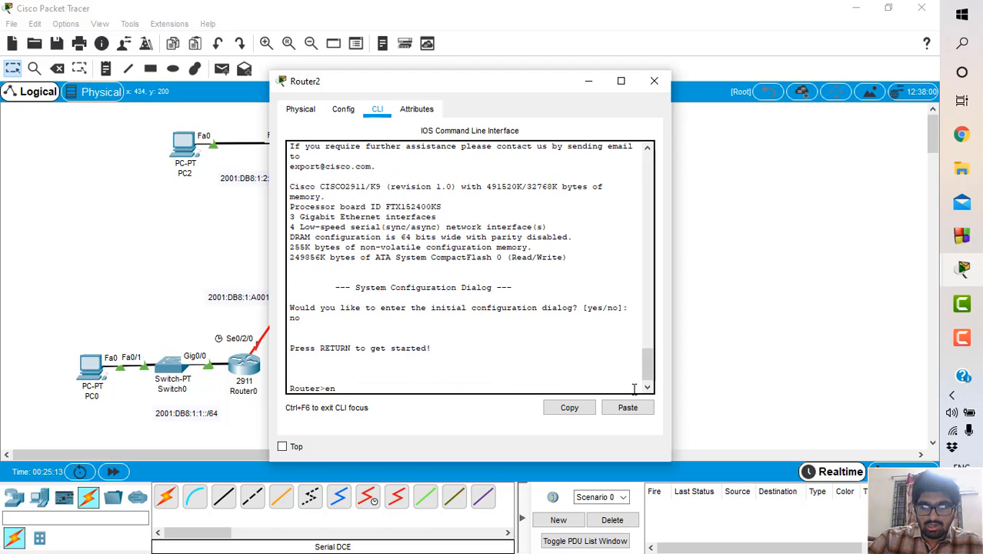
{"action": "type", "text": "n"}
{"action": "key", "text": "Return"}
{"action": "type", "text": "co"}
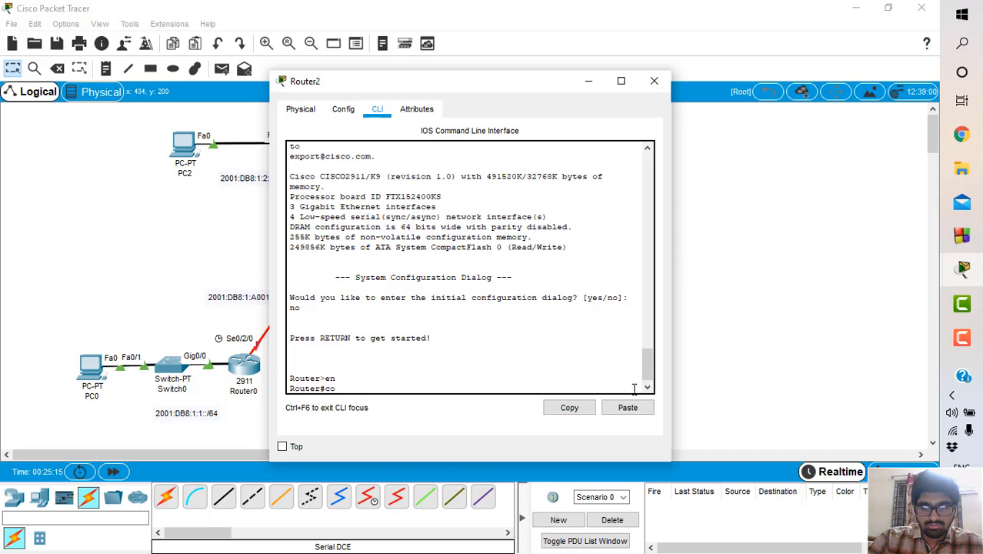
{"action": "type", "text": "nfi gt"}
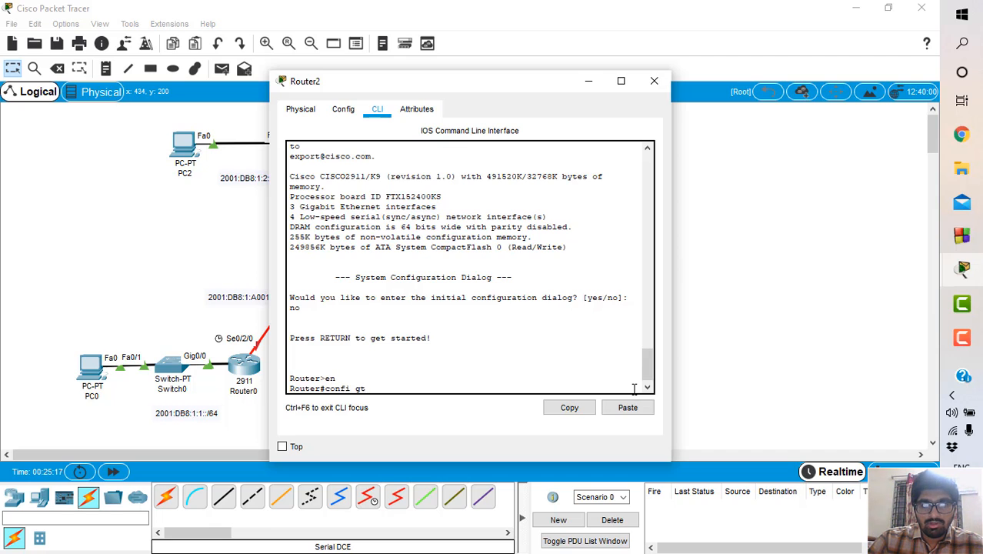
{"action": "key", "text": "BackSpace"}
{"action": "key", "text": "BackSpace"}
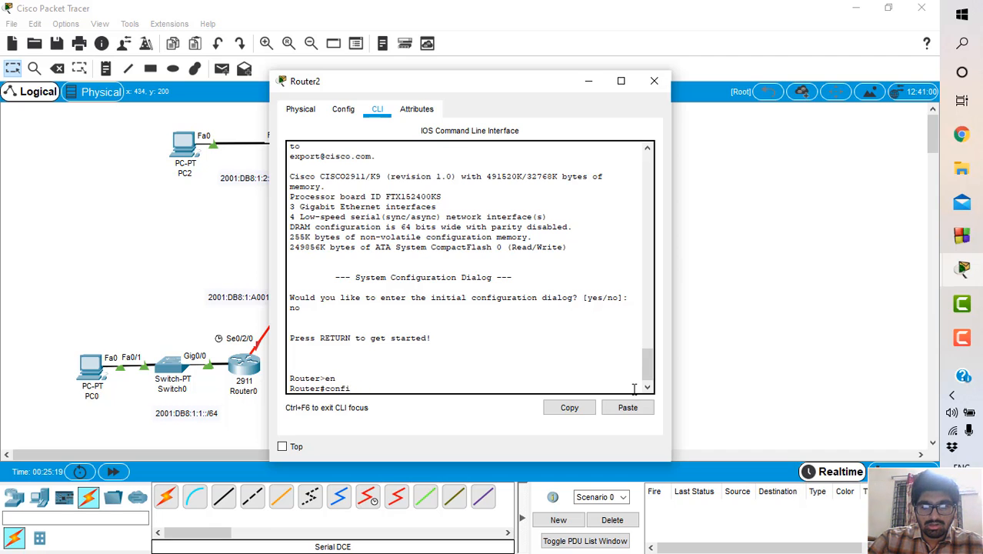
{"action": "type", "text": "g t"}
{"action": "key", "text": "Return"}
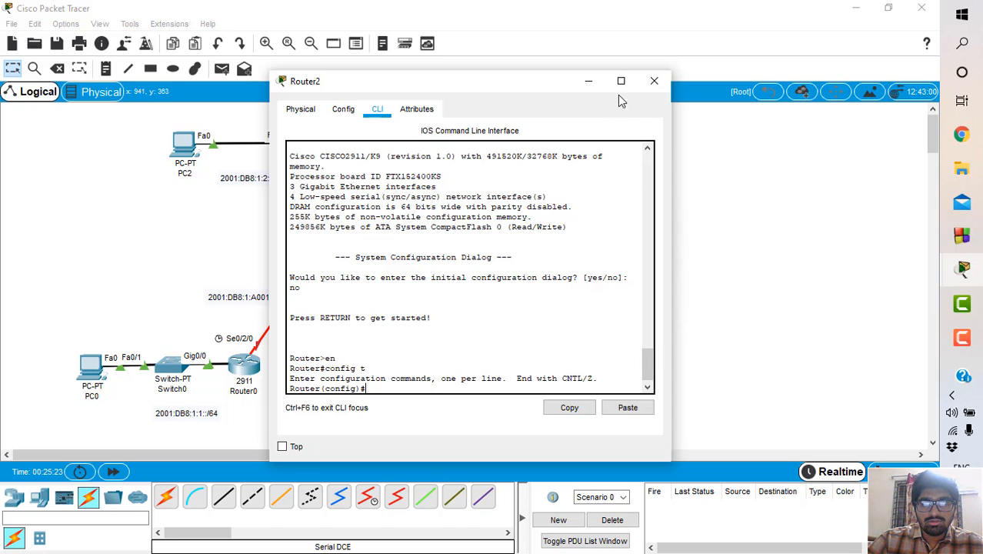
- Return to Router0, leave configuration mode with end, and examine its IPv6 routing table with sh ipv6 route
{"action": "left_click", "coordinate": [654, 81]}
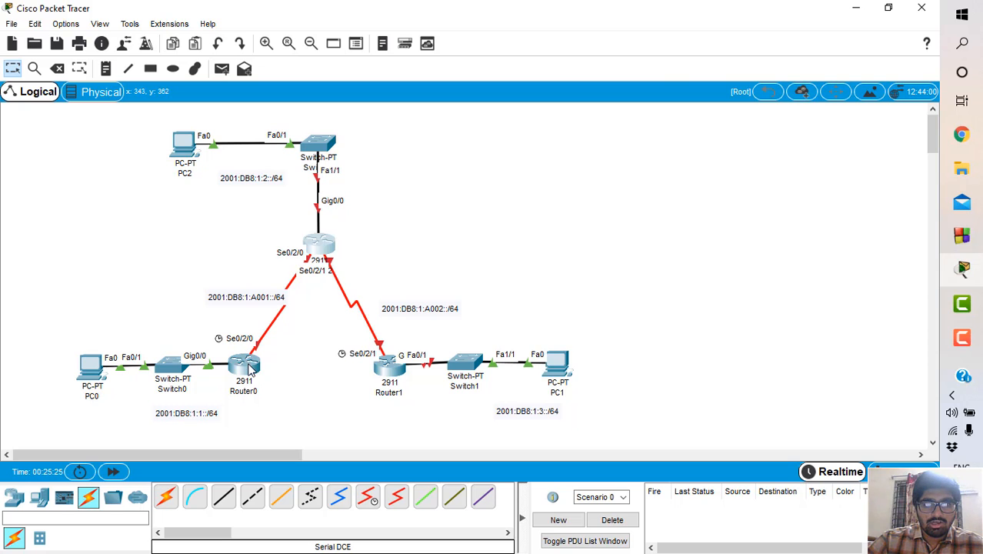
{"action": "left_click", "coordinate": [245, 361]}
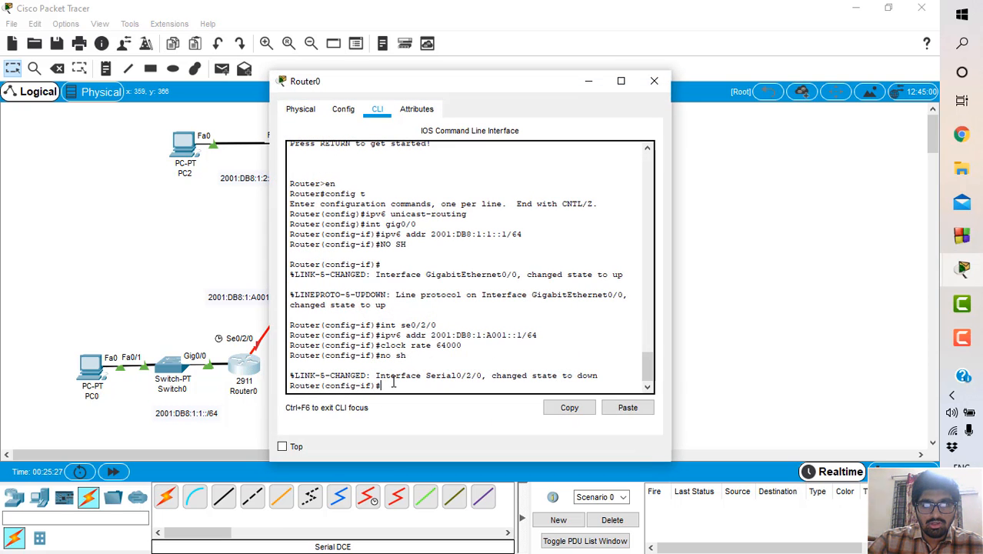
{"action": "type", "text": "en"}
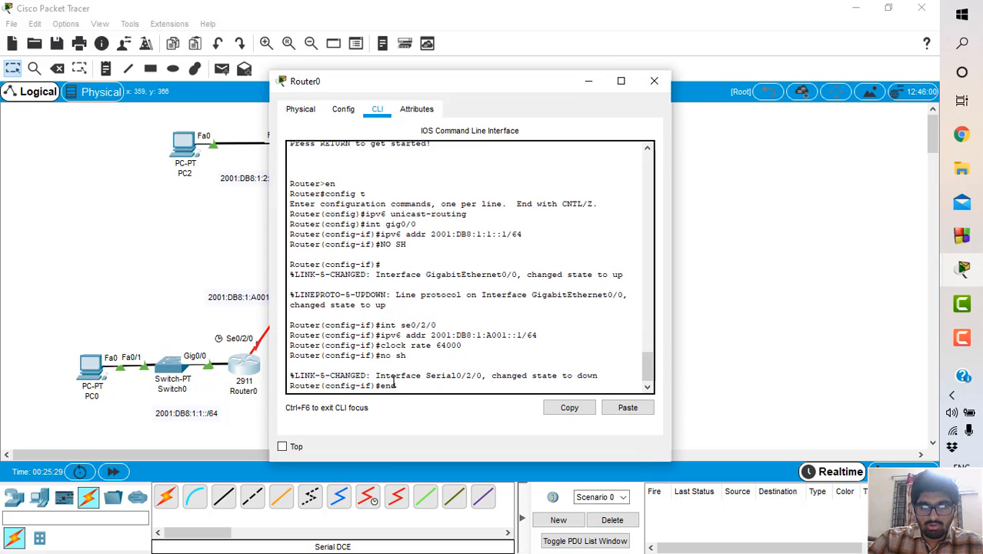
{"action": "type", "text": "d"}
{"action": "key", "text": "Return"}
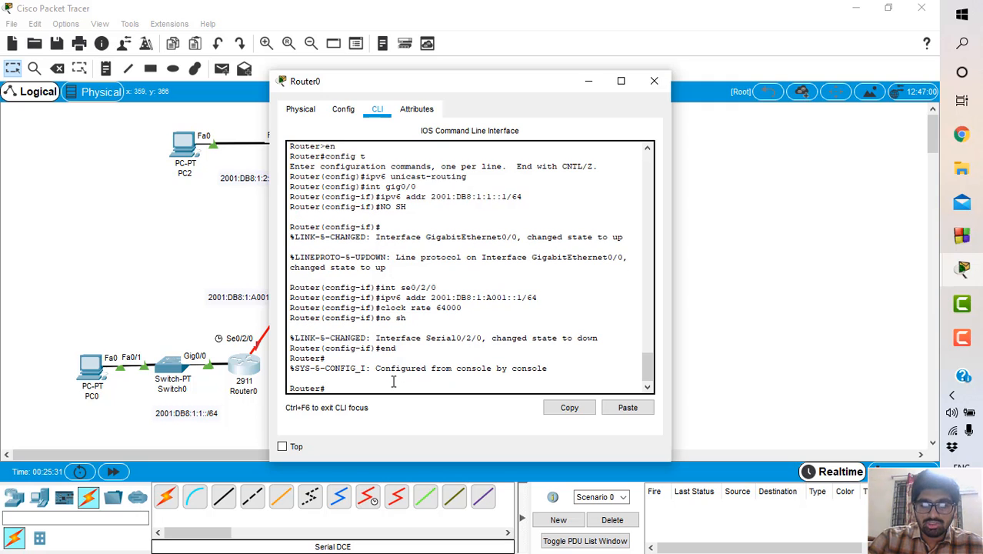
{"action": "type", "text": "sh"}
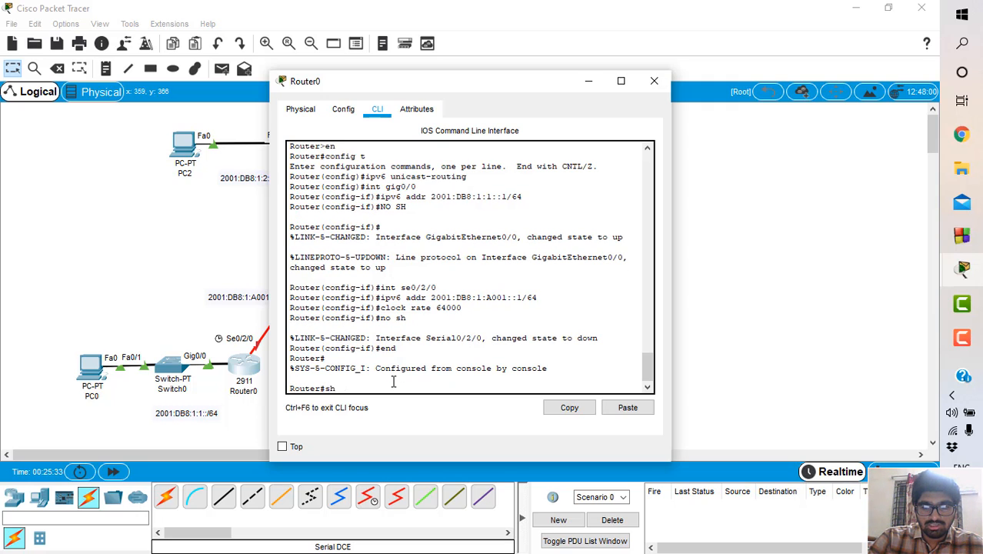
{"action": "type", "text": " ipve"}
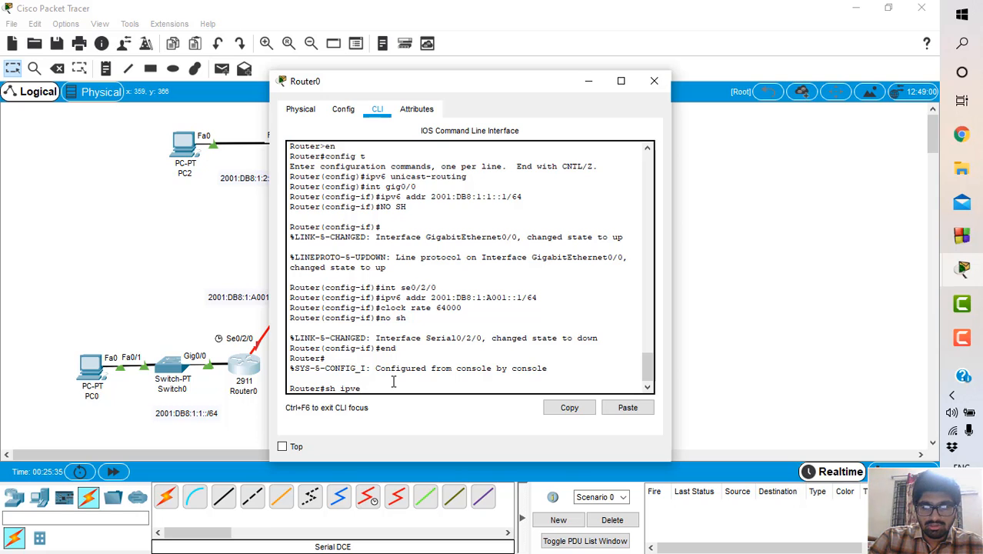
{"action": "key", "text": "BackSpace"}
{"action": "type", "text": "6"}
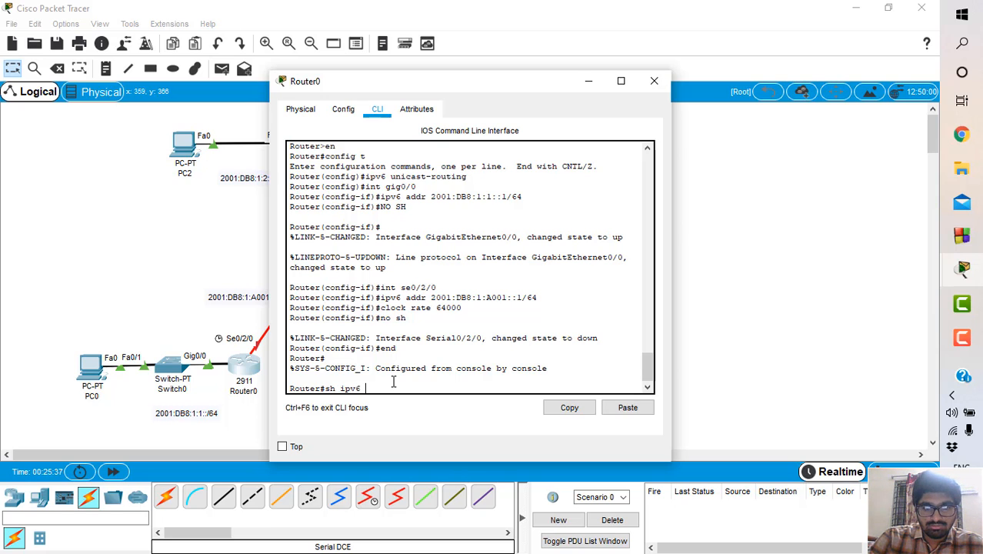
{"action": "type", "text": " route"}
{"action": "key", "text": "Return"}
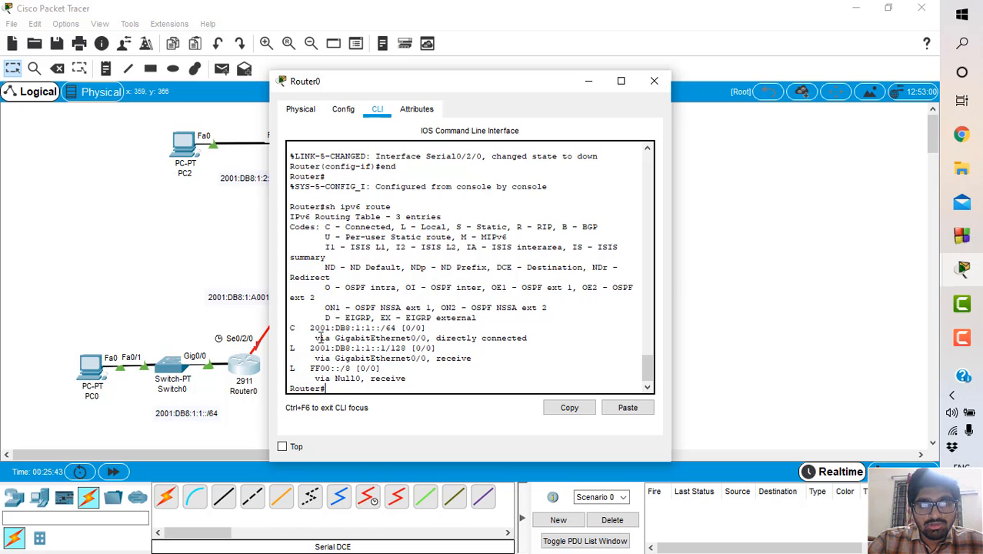
{"action": "scroll", "coordinate": [246, 347], "scroll_direction": "right", "scroll_amount": 1}
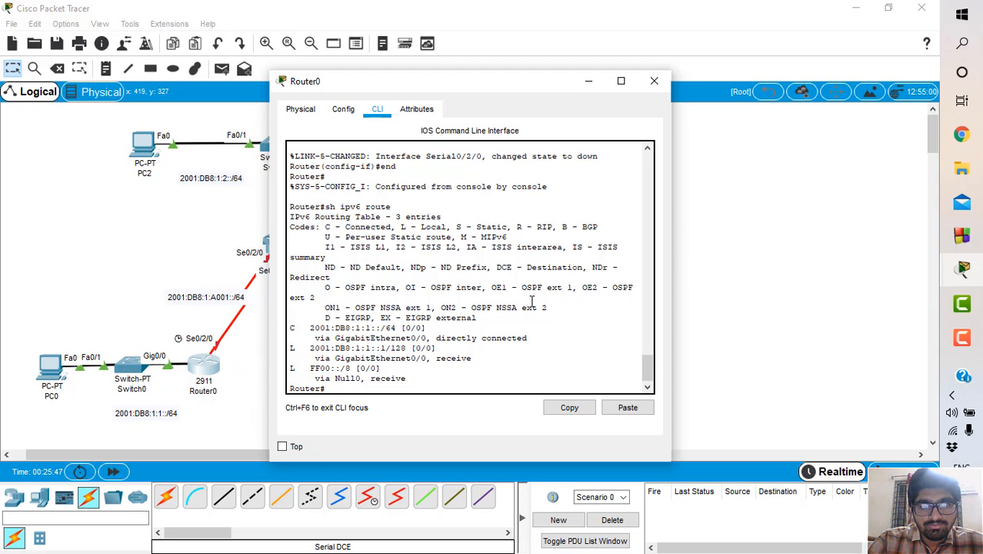
{"action": "left_click", "coordinate": [658, 81]}
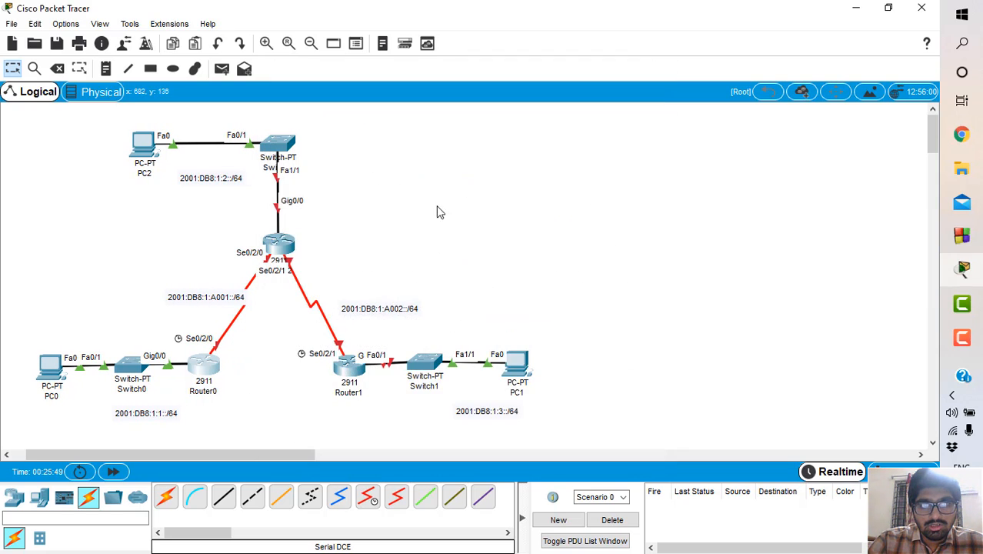
- Reopen Router2's command line and enable IPv6 routing with the ipv6 unicast-routing command
{"action": "left_click", "coordinate": [278, 244]}
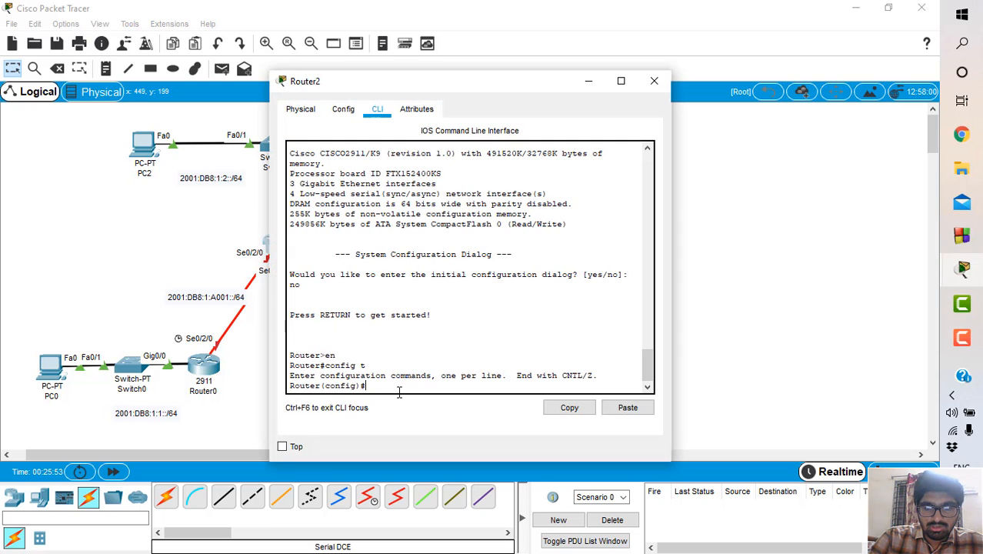
{"action": "type", "text": "ipv6"}
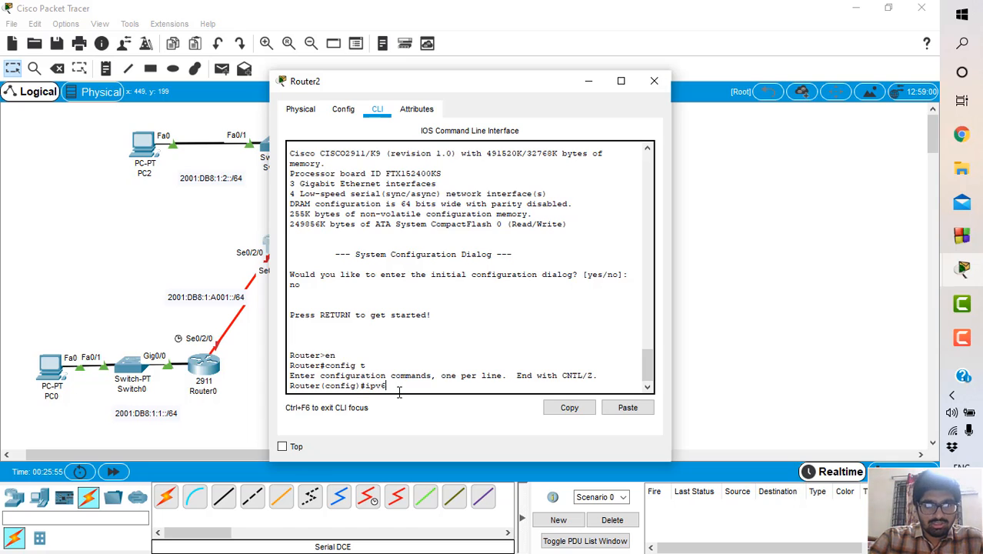
{"action": "type", "text": " unic"}
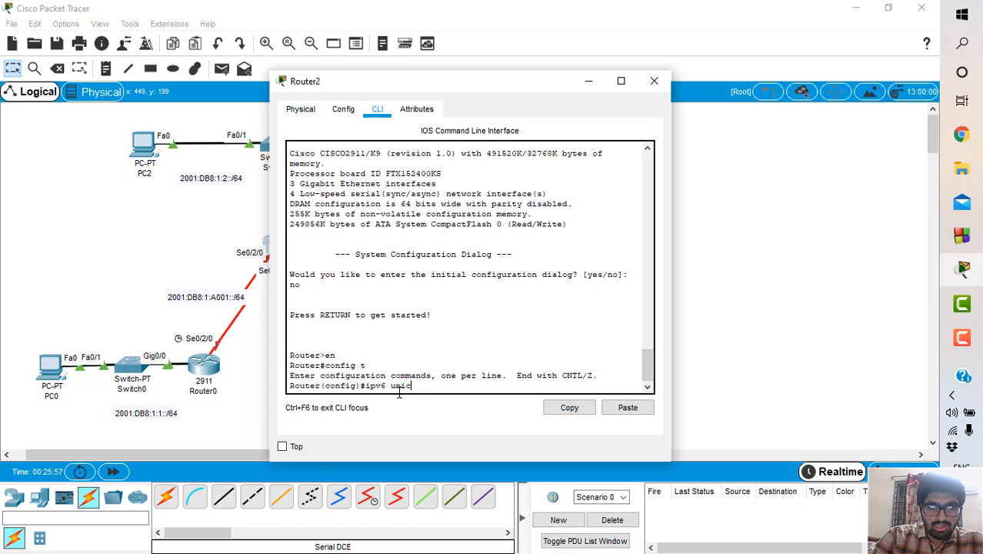
{"action": "type", "text": "ast-"}
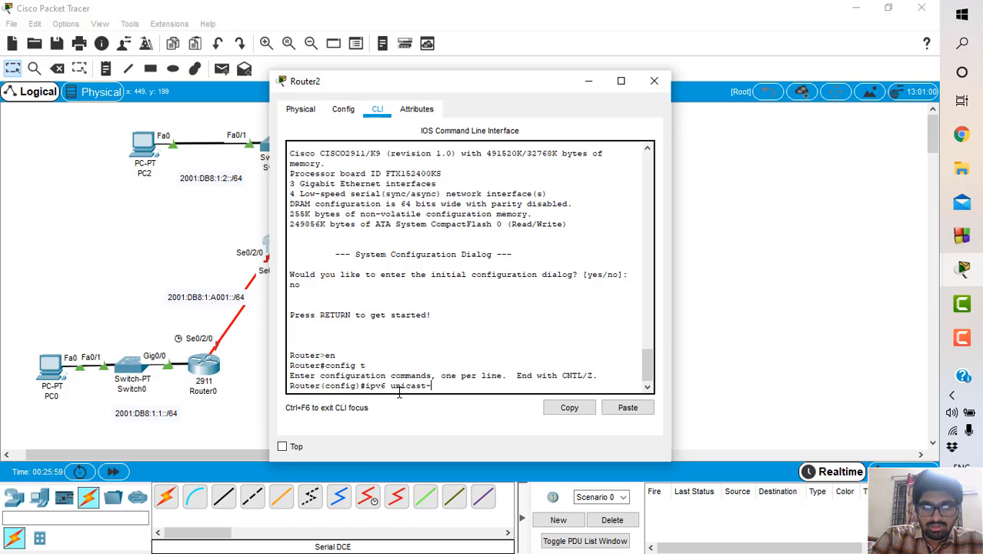
{"action": "type", "text": "routin"}
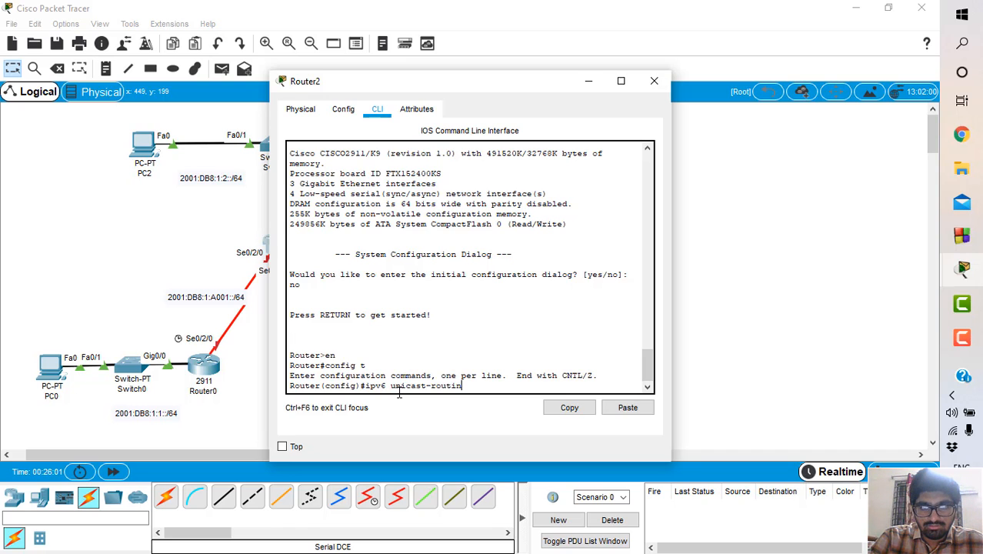
{"action": "type", "text": "g"}
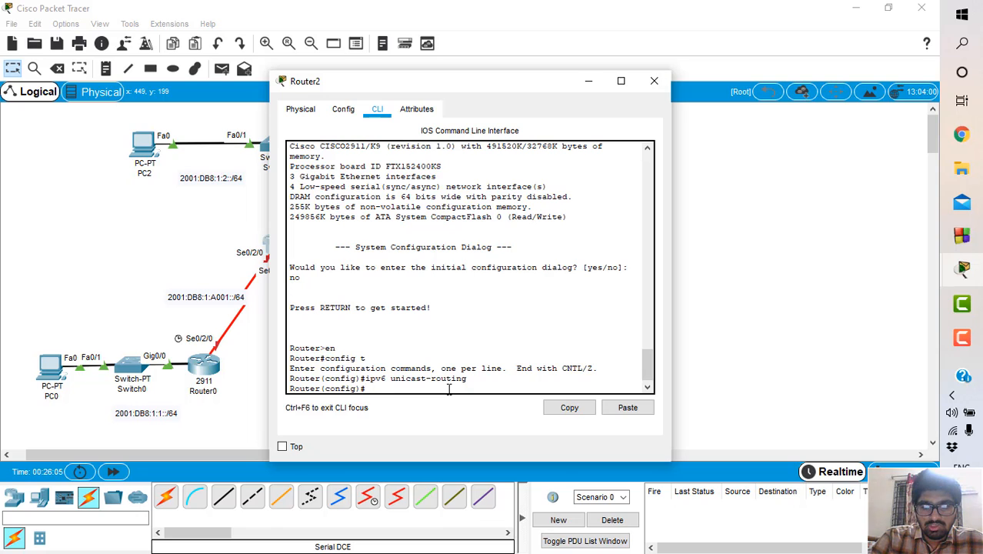
- Enter interface configuration mode for Router2's gig0/0 and move its window aside to uncover the topology
{"action": "type", "text": "int"}
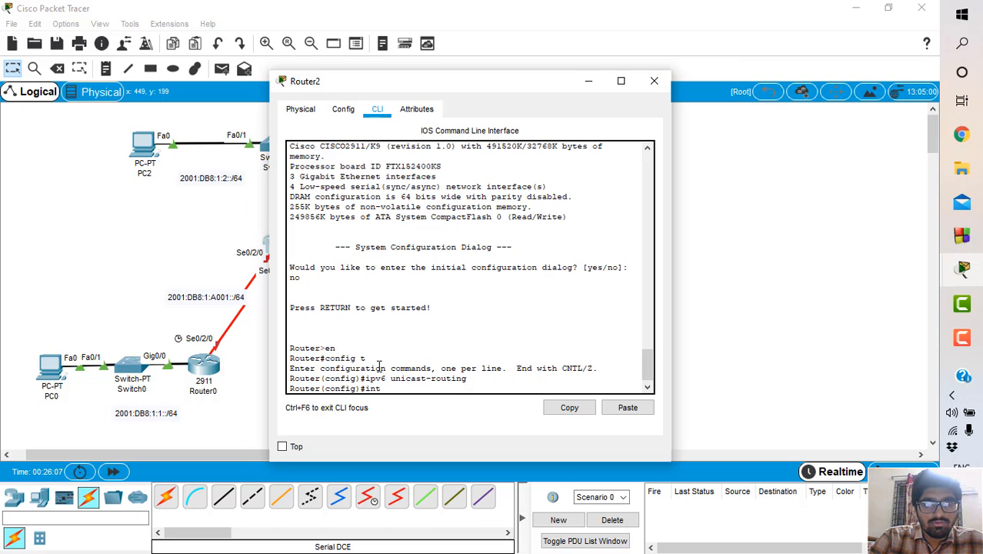
{"action": "scroll", "coordinate": [206, 331], "scroll_direction": "right", "scroll_amount": 3}
{"action": "type", "text": "gig0/0"}
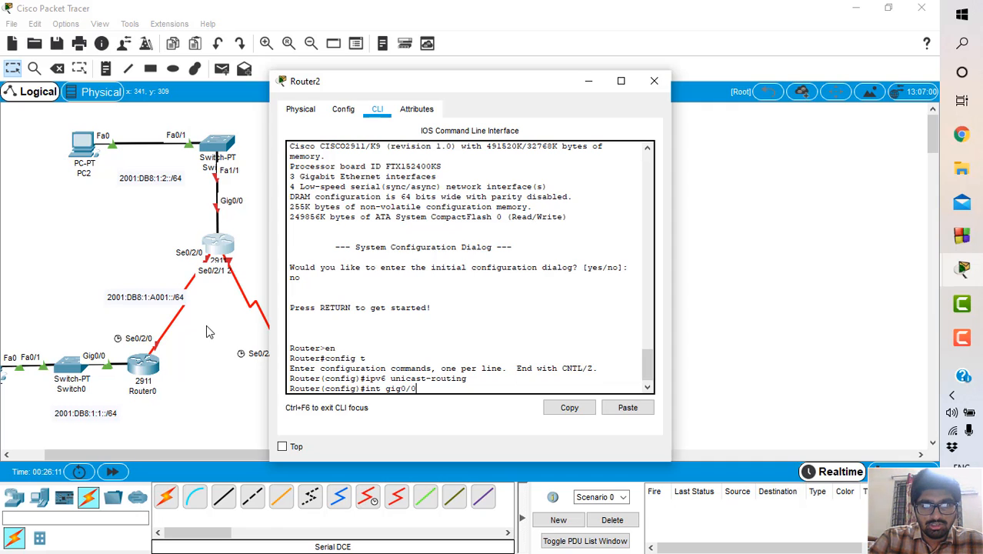
{"action": "key", "text": "Return"}
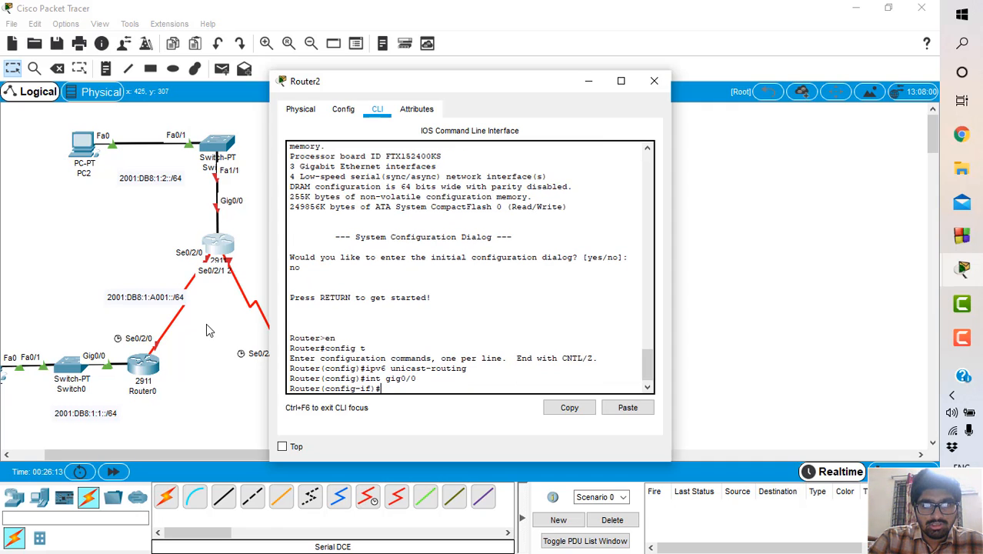
{"action": "scroll", "coordinate": [206, 323], "scroll_direction": "left", "scroll_amount": 3}
{"action": "left_click_drag", "start_coordinate": [459, 85], "coordinate": [670, 82]}
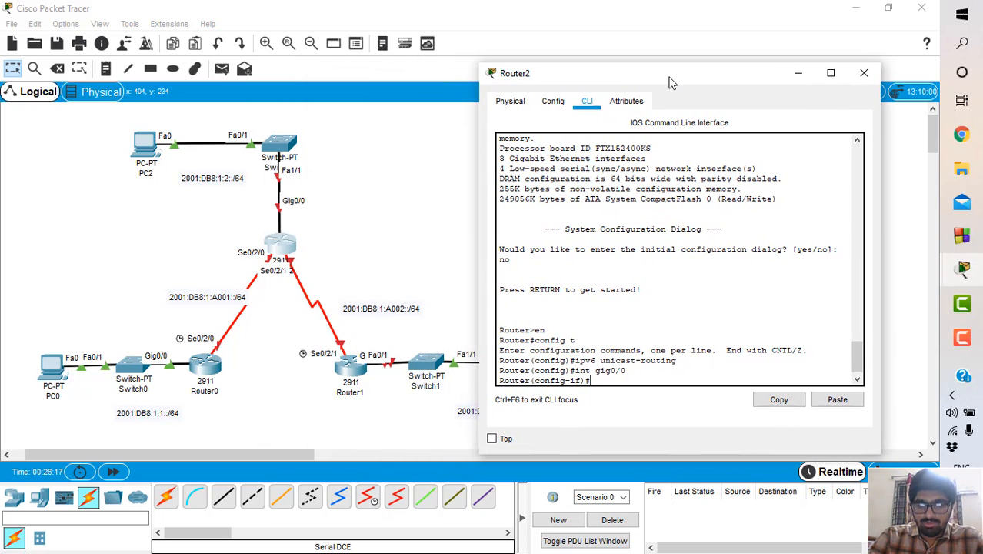
- Assign the IPv6 address 2001:DB8:1:2::1/64 to Router2's gig0/0 interface and bring it up with no sh
{"action": "type", "text": "ipv6 adr"}
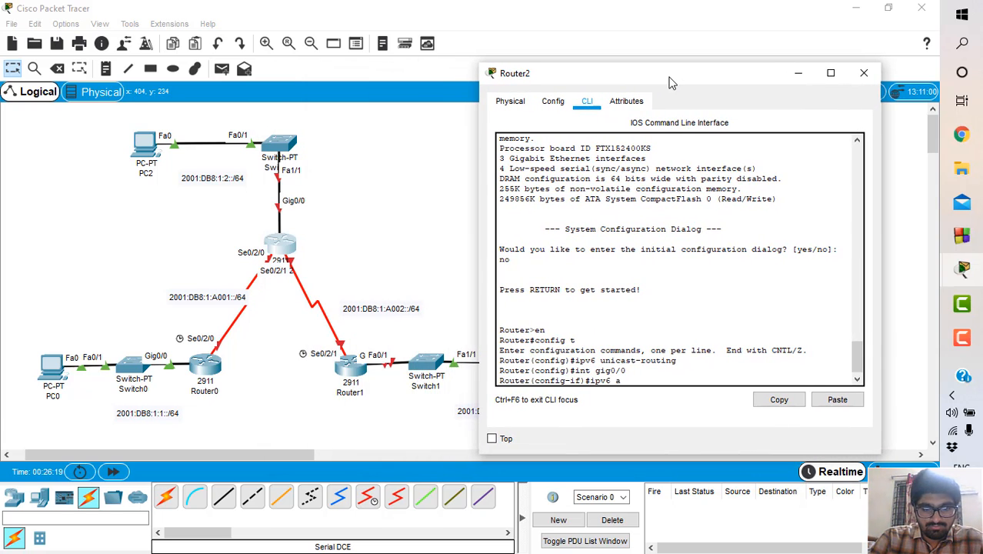
{"action": "left_click", "coordinate": [648, 372]}
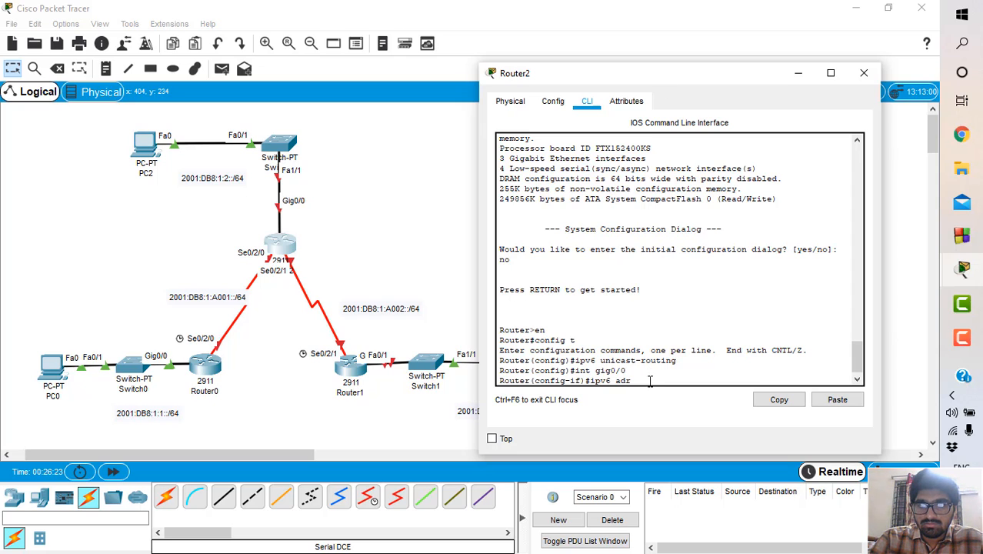
{"action": "key", "text": "BackSpace"}
{"action": "type", "text": "dr"}
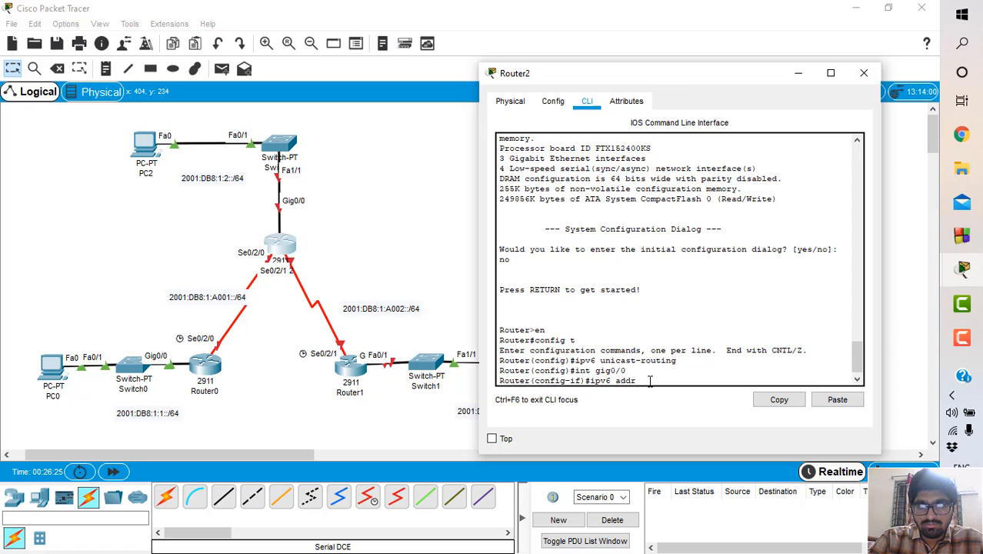
{"action": "type", "text": " 2001"}
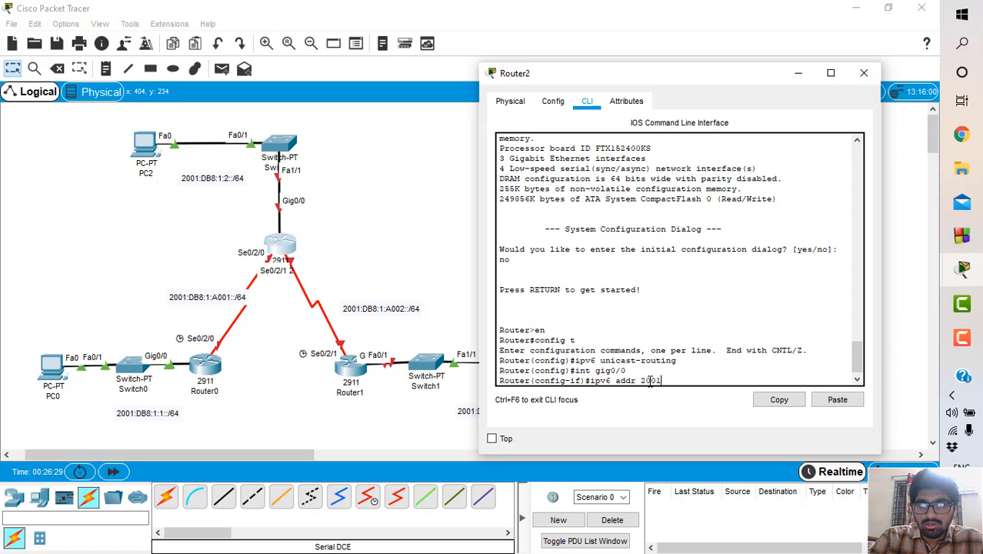
{"action": "type", "text": ":DB8:"}
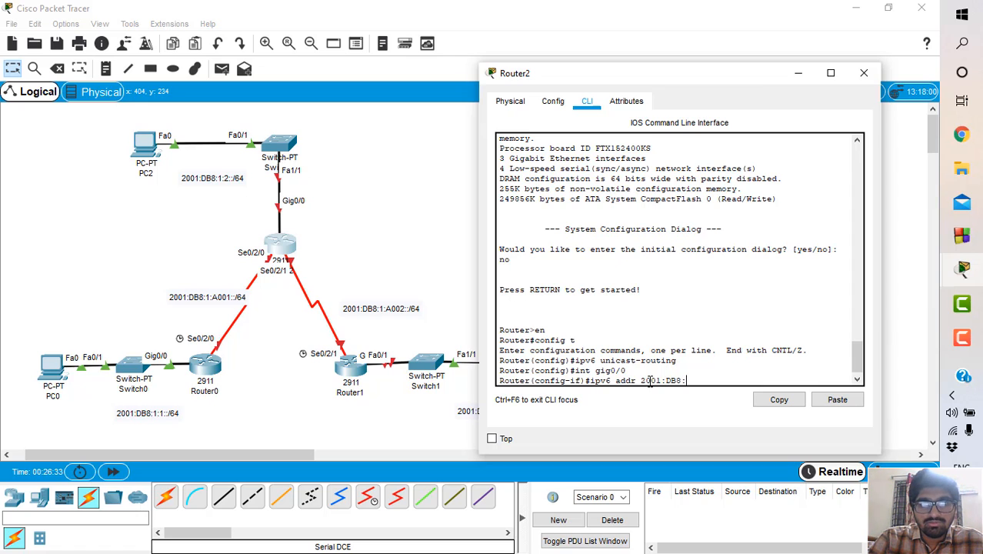
{"action": "type", "text": "1:"}
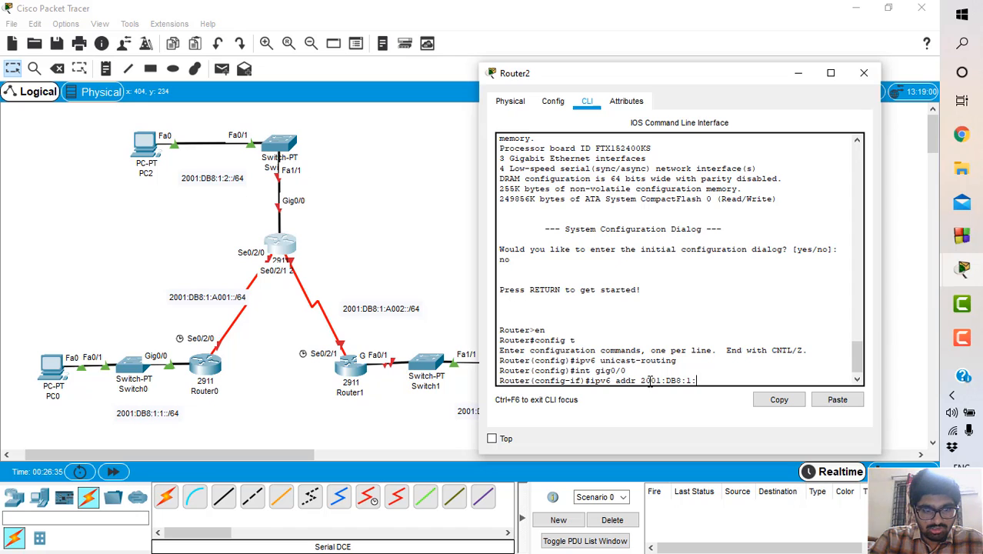
{"action": "type", "text": "2::"}
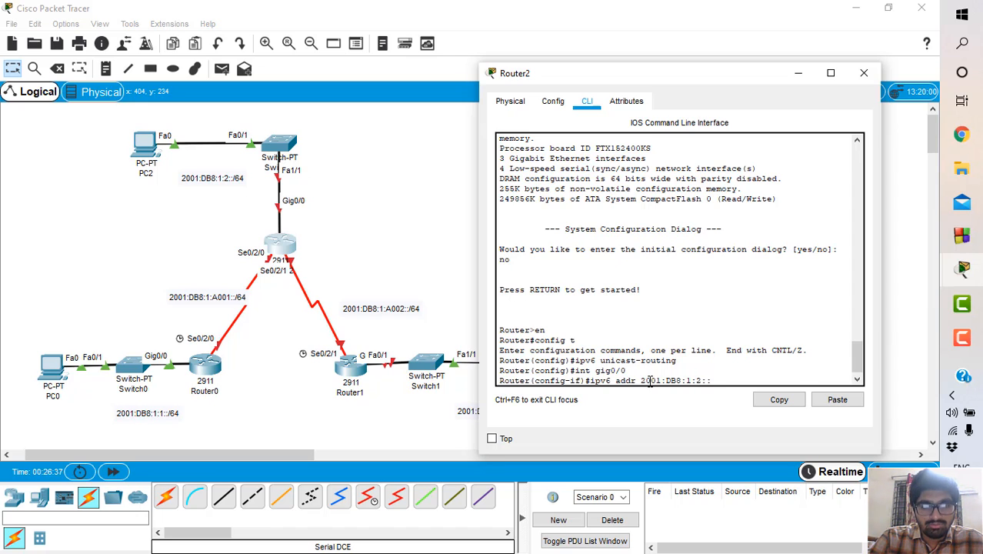
{"action": "type", "text": "1/64"}
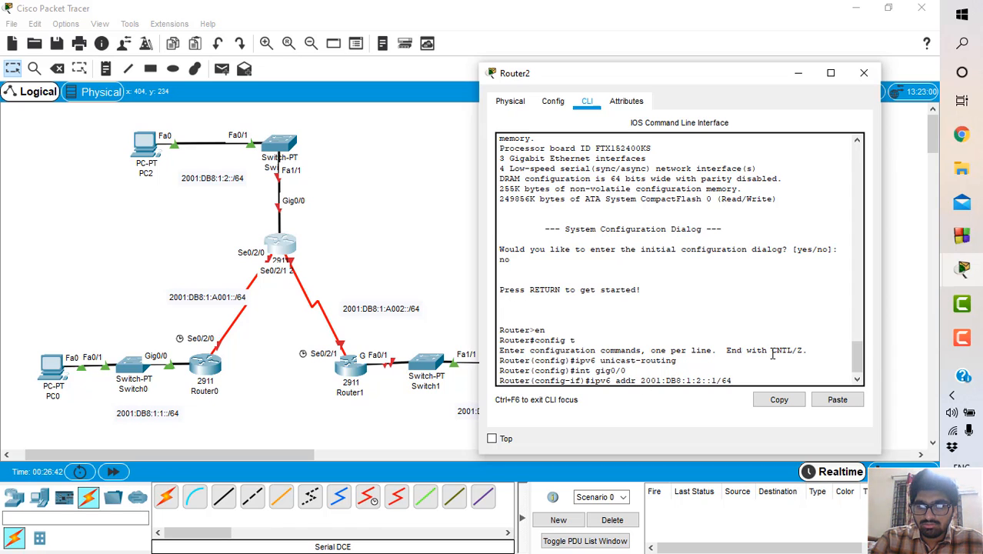
{"action": "key", "text": "Return"}
{"action": "type", "text": "NO SH"}
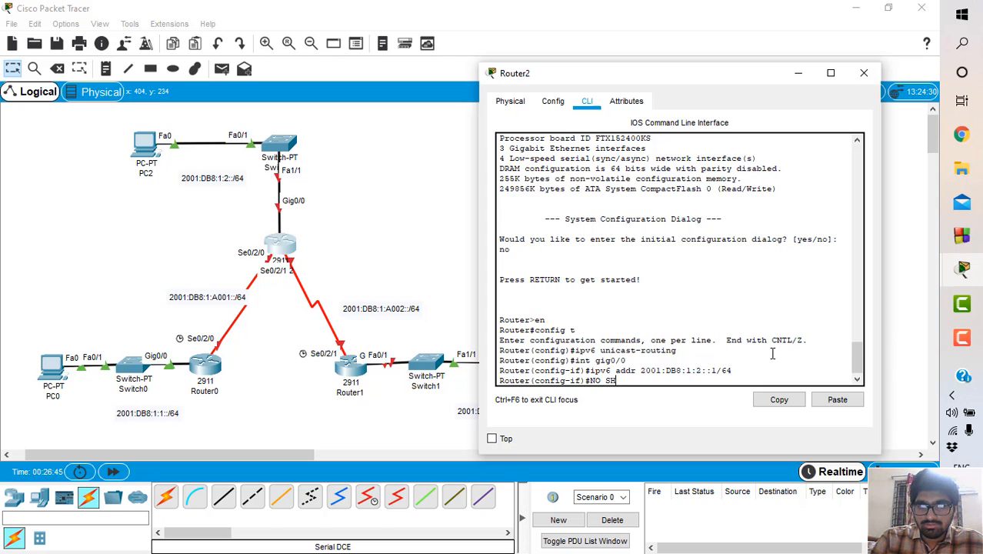
{"action": "key", "text": "Return"}
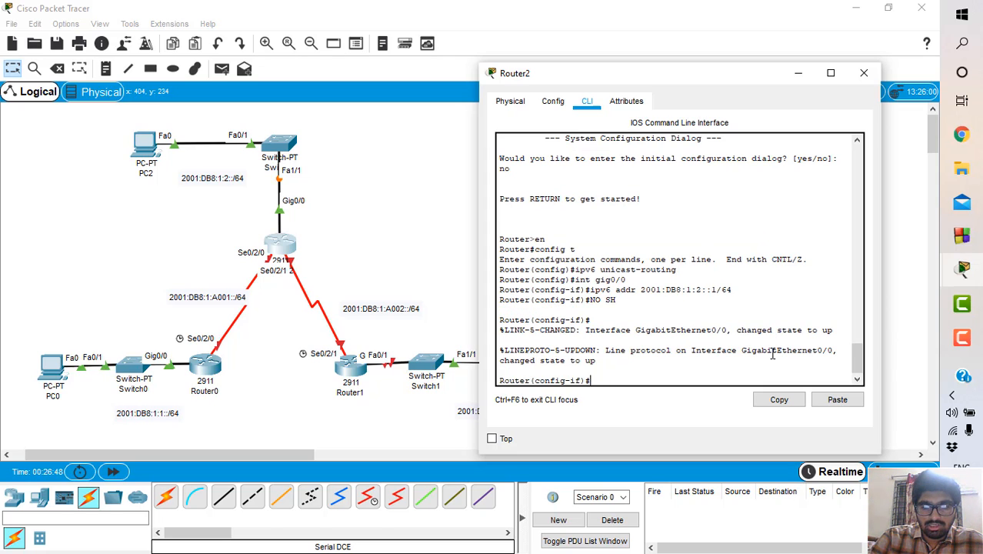
- Select Router2's gig0/0 interface for configuration again with int gig0/0
{"action": "type", "text": "INT "}
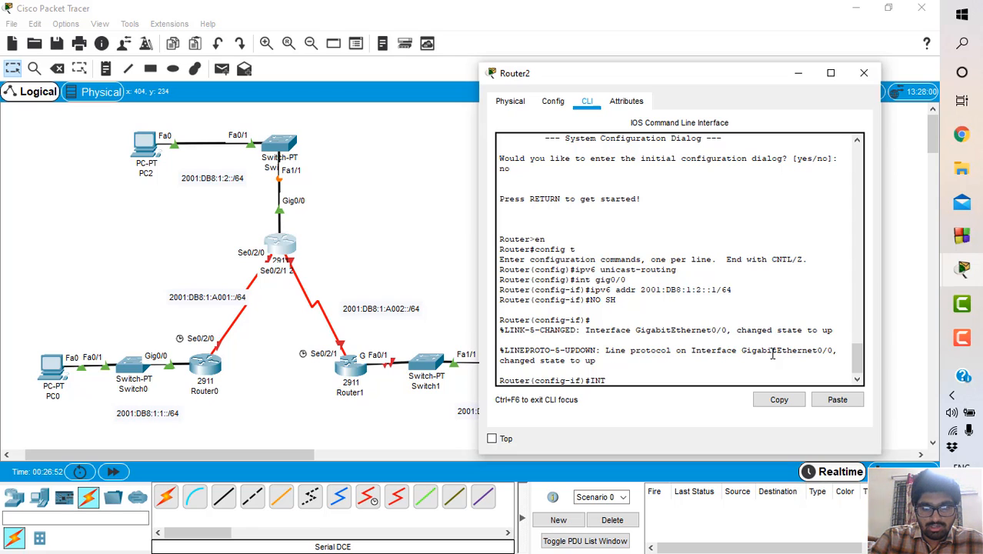
{"action": "type", "text": "GIG"}
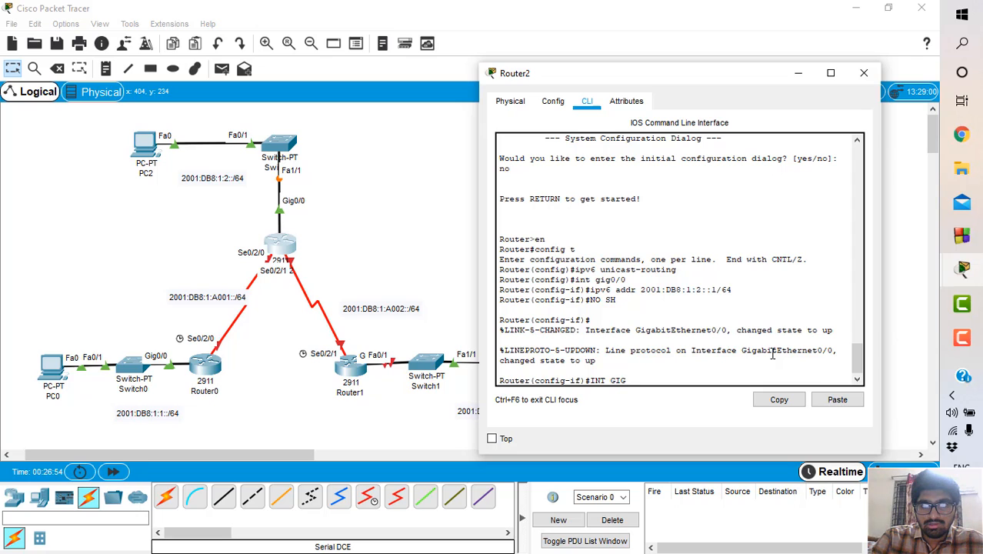
{"action": "key", "text": "BackSpace"}
{"action": "key", "text": "BackSpace"}
{"action": "key", "text": "BackSpace"}
{"action": "key", "text": "BackSpace"}
{"action": "key", "text": "BackSpace"}
{"action": "key", "text": "BackSpace"}
{"action": "key", "text": "BackSpace"}
{"action": "type", "text": "int g"}
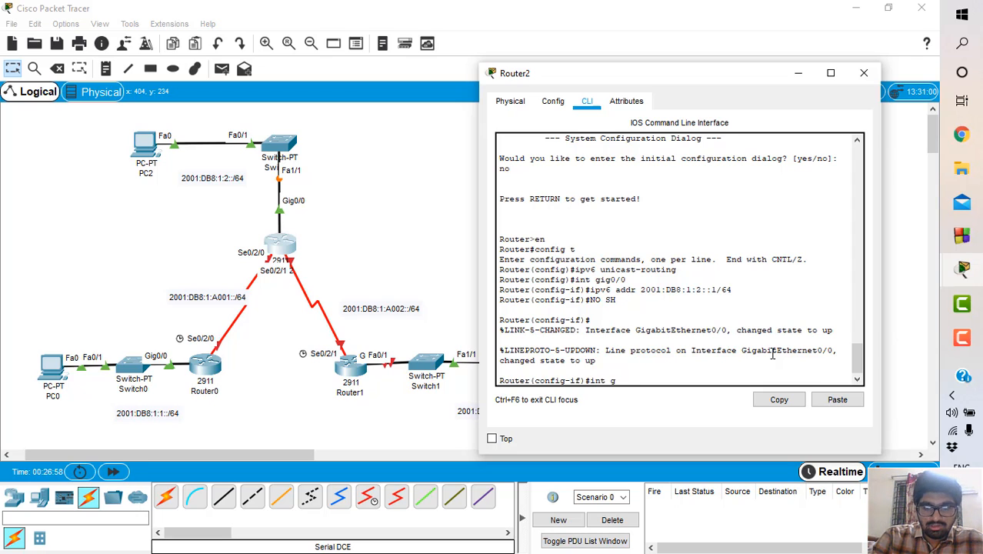
{"action": "type", "text": "ig0/0"}
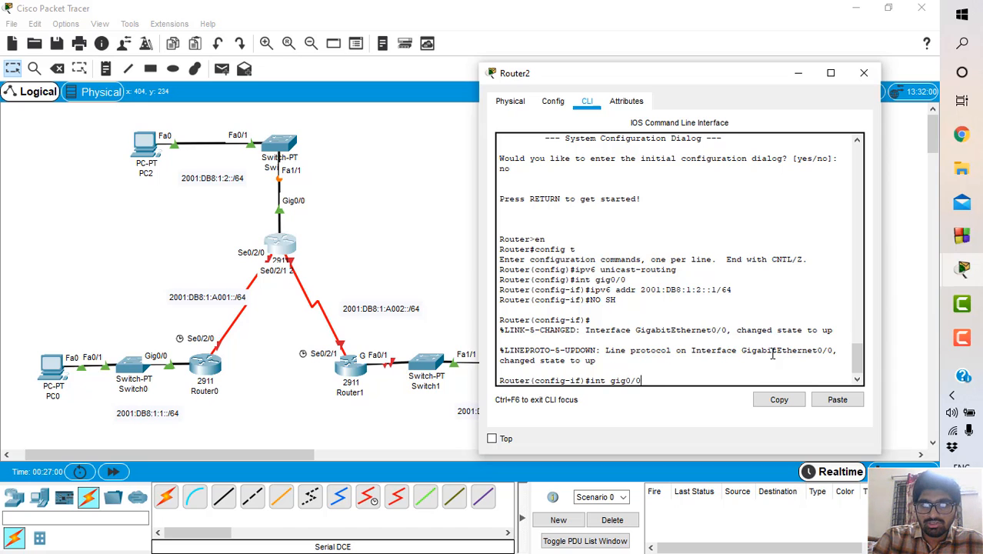
{"action": "key", "text": "Return"}
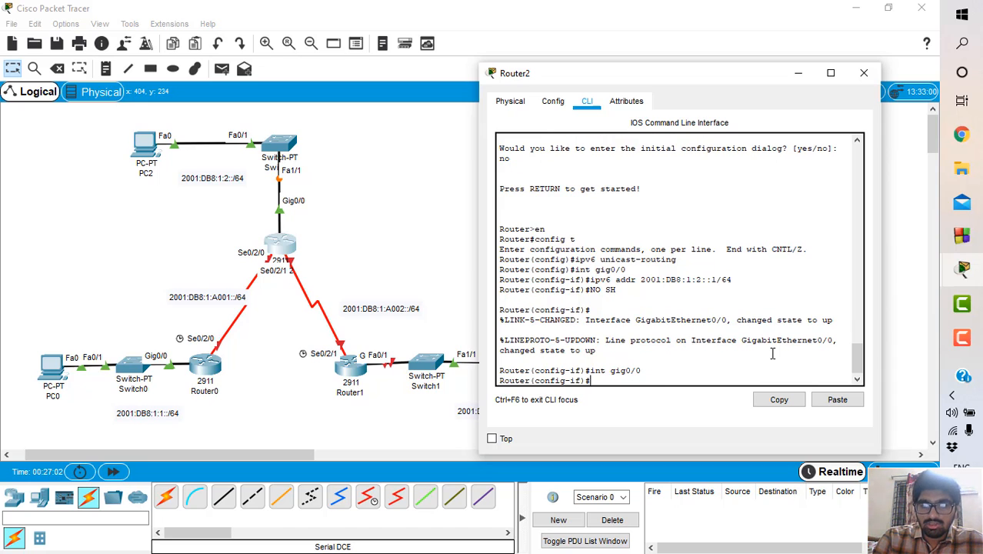
- Reuse the earlier address command to assign 2001:DB8:1:A001::1/64 to Router2's gig0/0 interface, and issue no sh
{"action": "key", "text": "Up"}
{"action": "key", "text": "Up"}
{"action": "key", "text": "Up"}
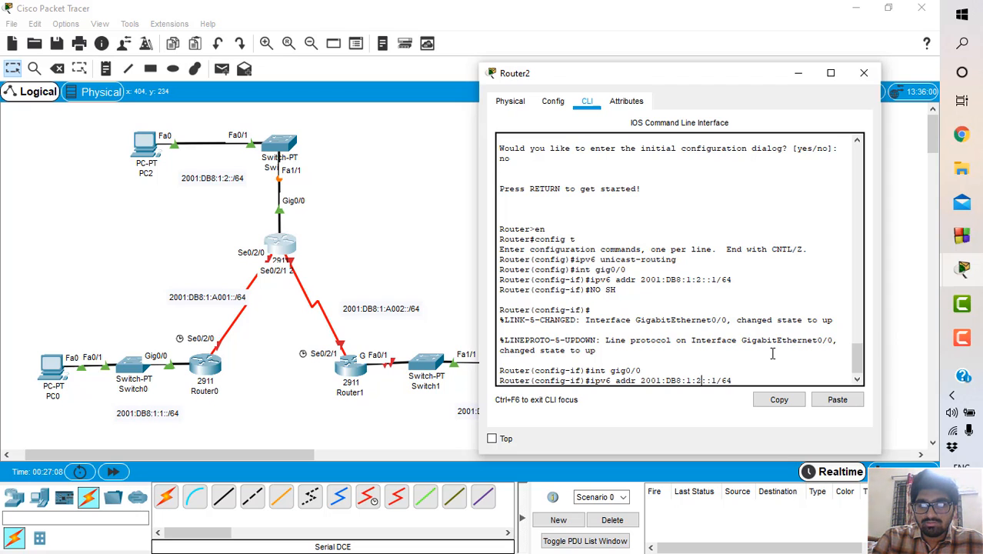
{"action": "key", "text": "BackSpace"}
{"action": "type", "text": "A001"}
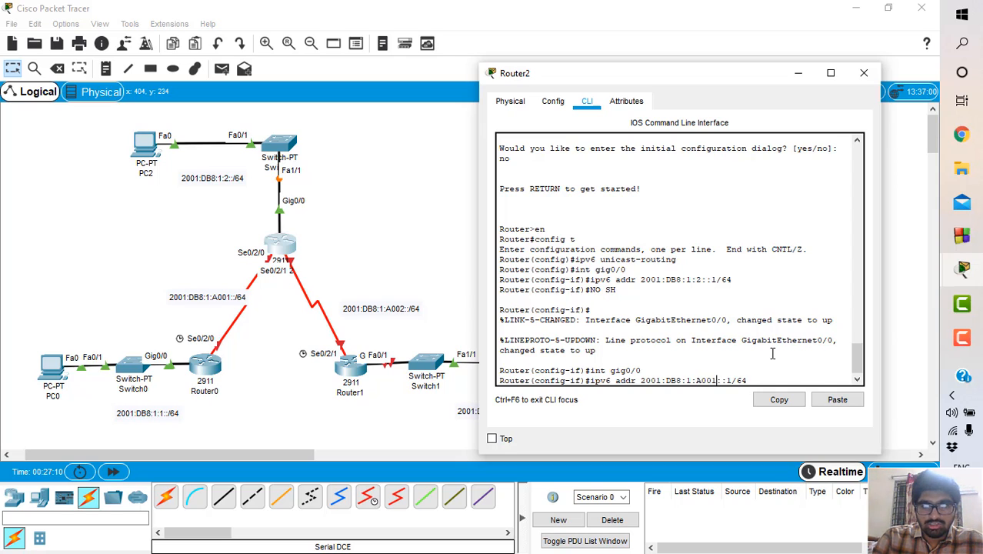
{"action": "key", "text": "Right"}
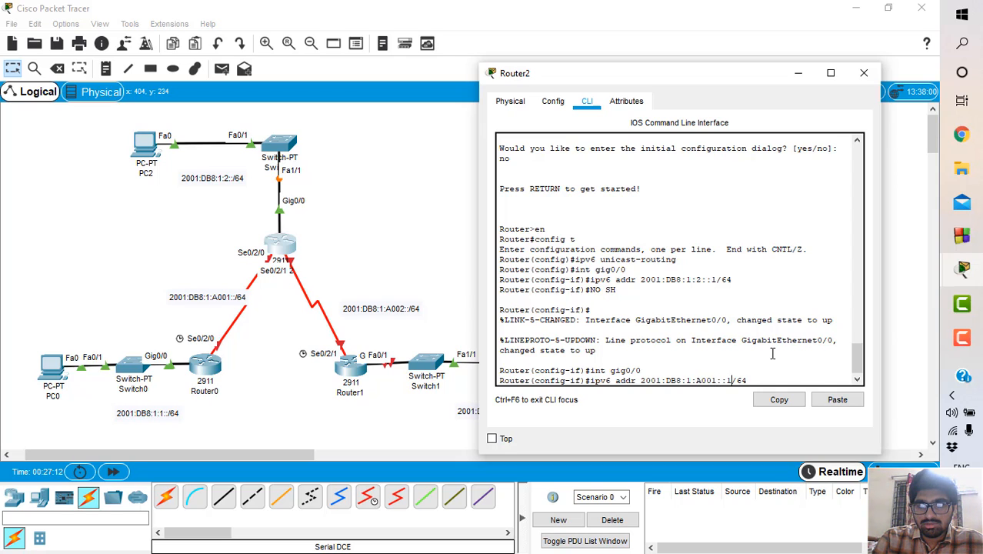
{"action": "key", "text": "Right"}
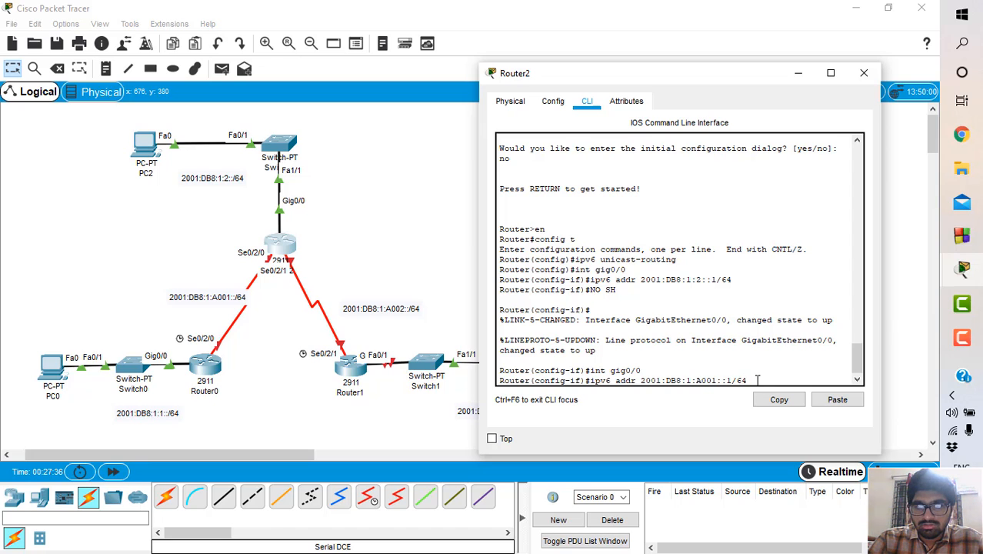
{"action": "key", "text": "Return"}
{"action": "type", "text": "no s"}
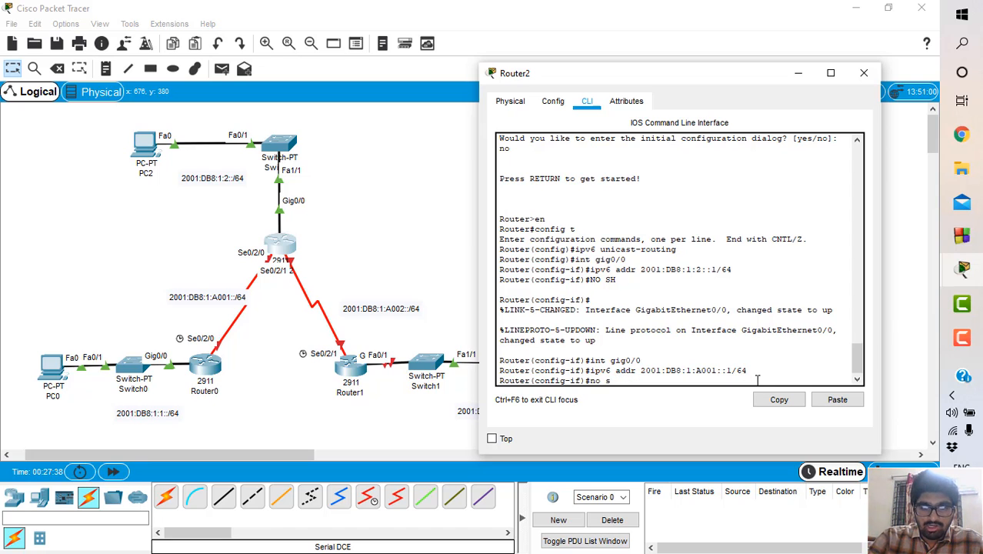
{"action": "type", "text": "h"}
{"action": "key", "text": "Return"}
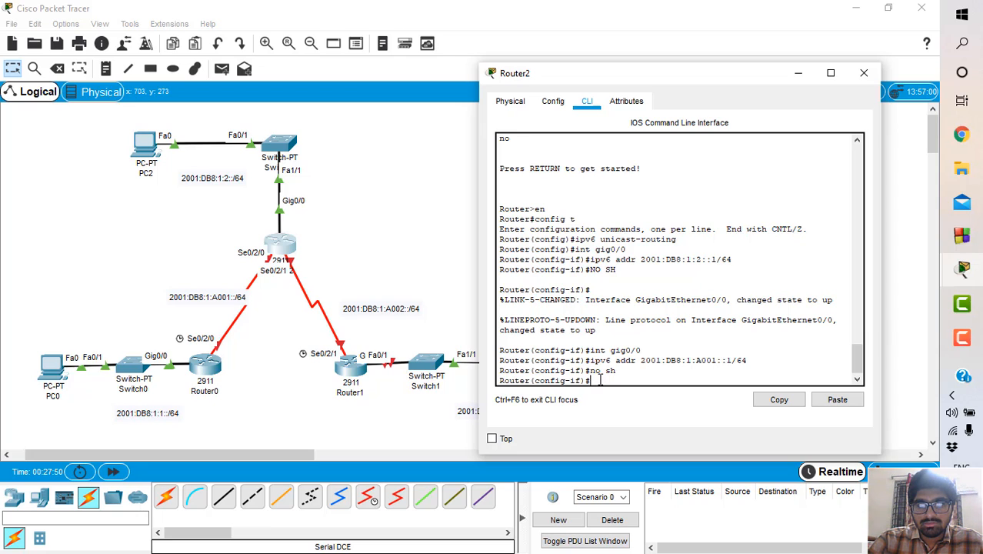
- Enter interface configuration mode for Router2's serial interface with int se0/2/0
{"action": "type", "text": "t "}
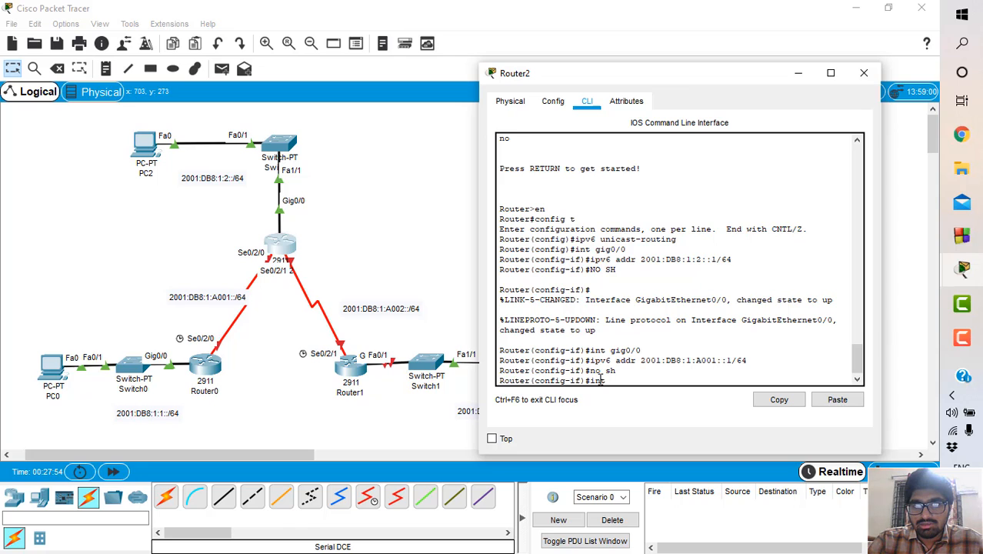
{"action": "type", "text": "se"}
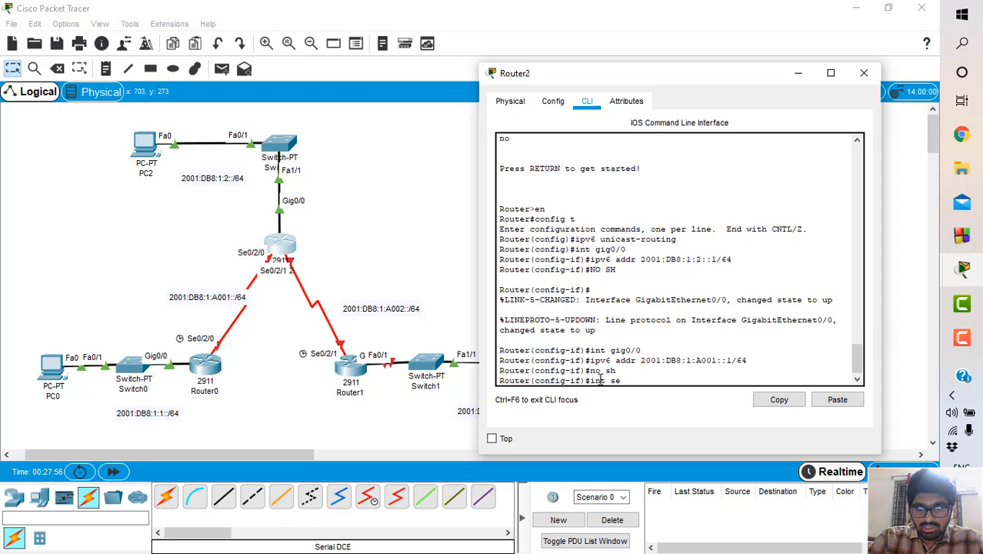
{"action": "type", "text": "0"}
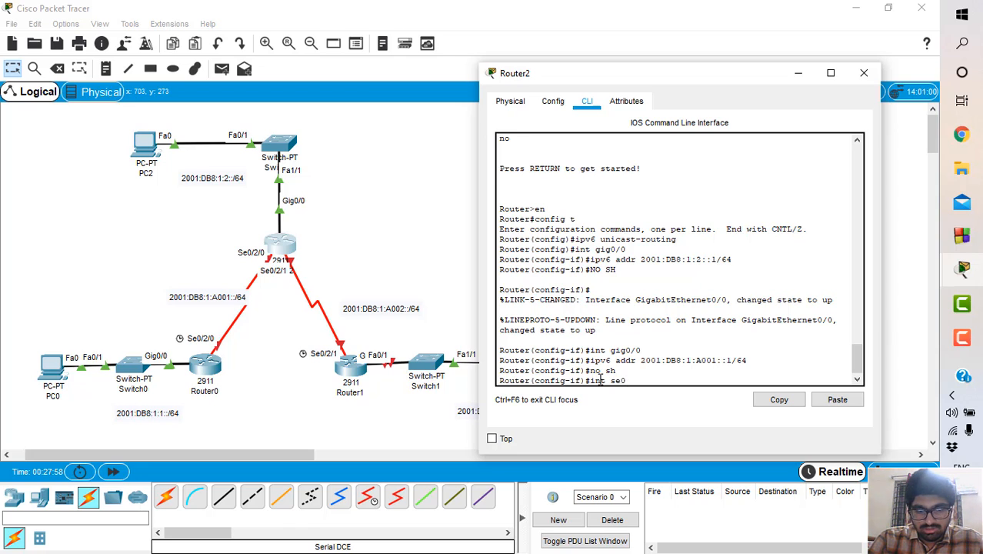
{"action": "type", "text": "/2"}
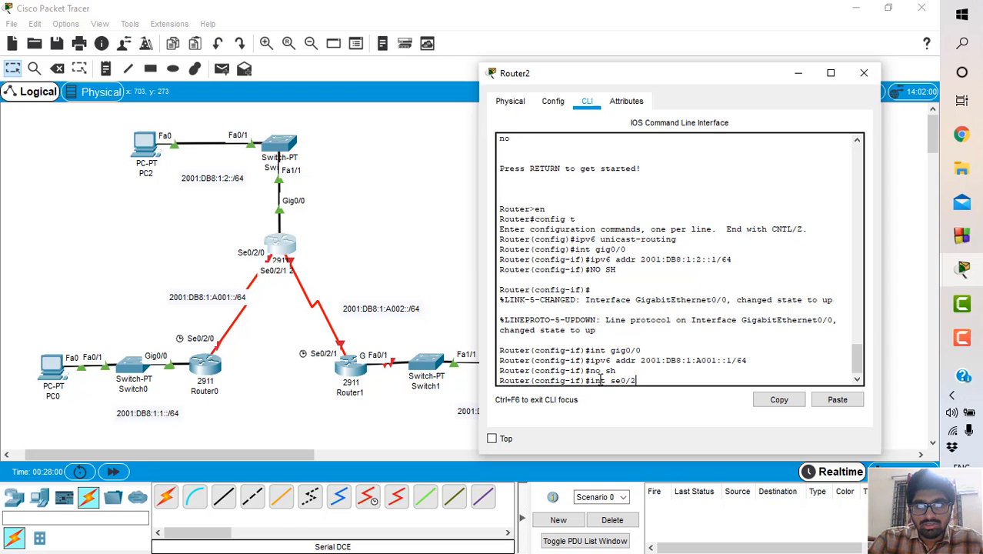
{"action": "type", "text": "/0"}
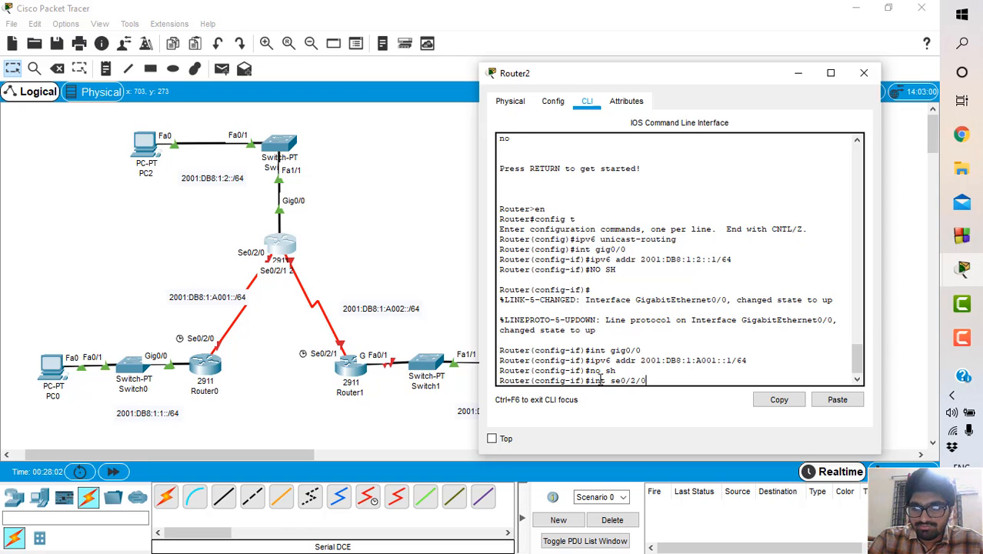
{"action": "key", "text": "Return"}
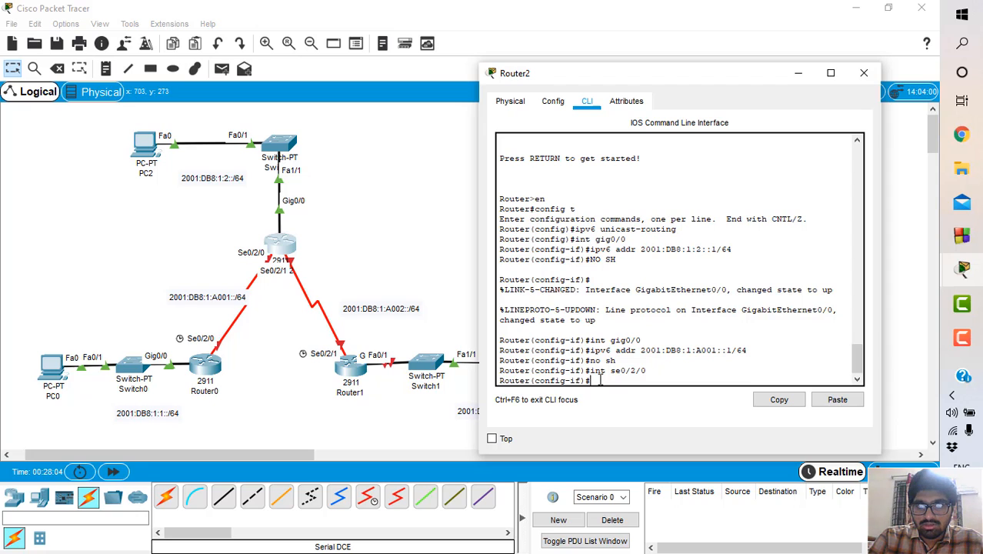
- Try to assign 2001:DB8:1:A001::1/64 to Router2's se0/2/0 interface by recalling the earlier address command
{"action": "key", "text": "Up"}
{"action": "key", "text": "Up"}
{"action": "key", "text": "Up"}
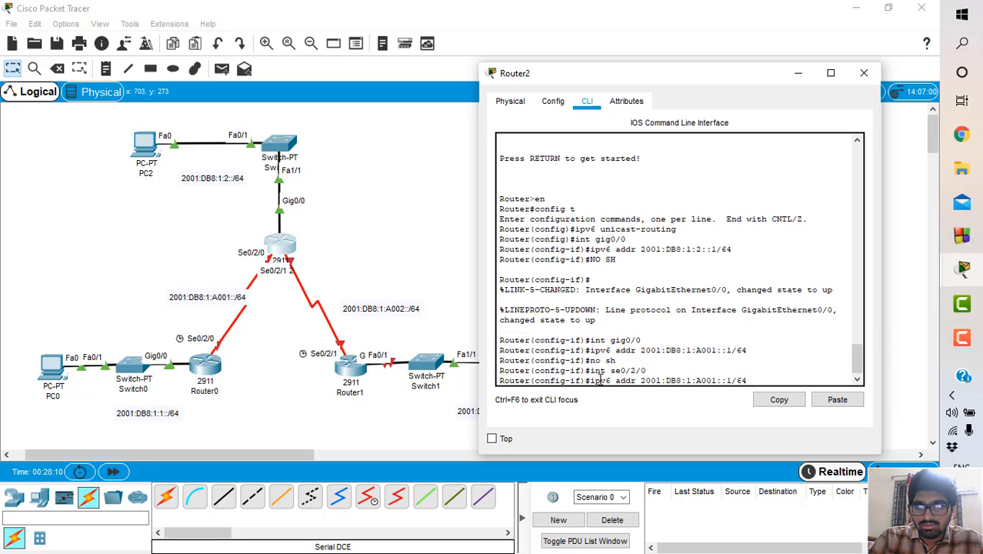
{"action": "key", "text": "Return"}
{"action": "type", "text": "nfig-if)#n"}
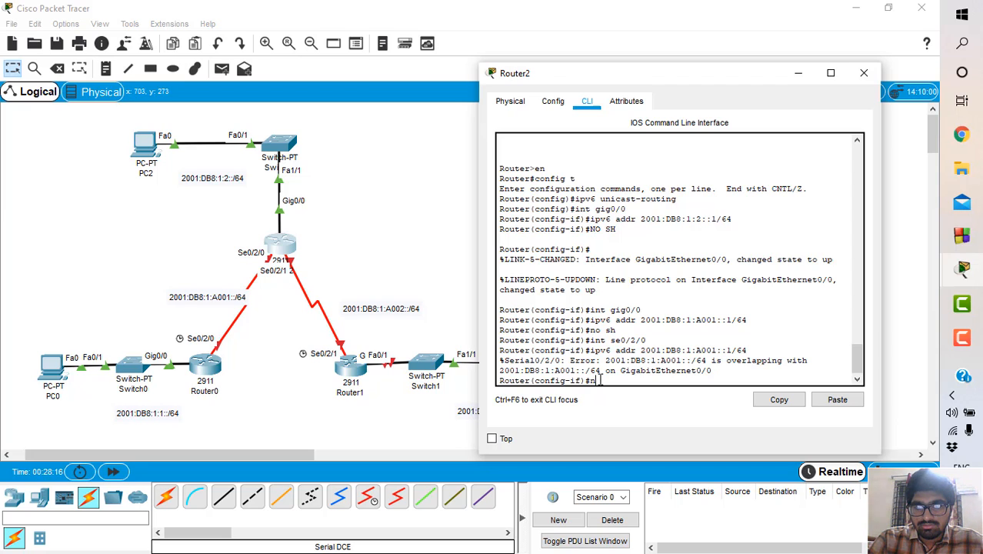
{"action": "key", "text": "BackSpace"}
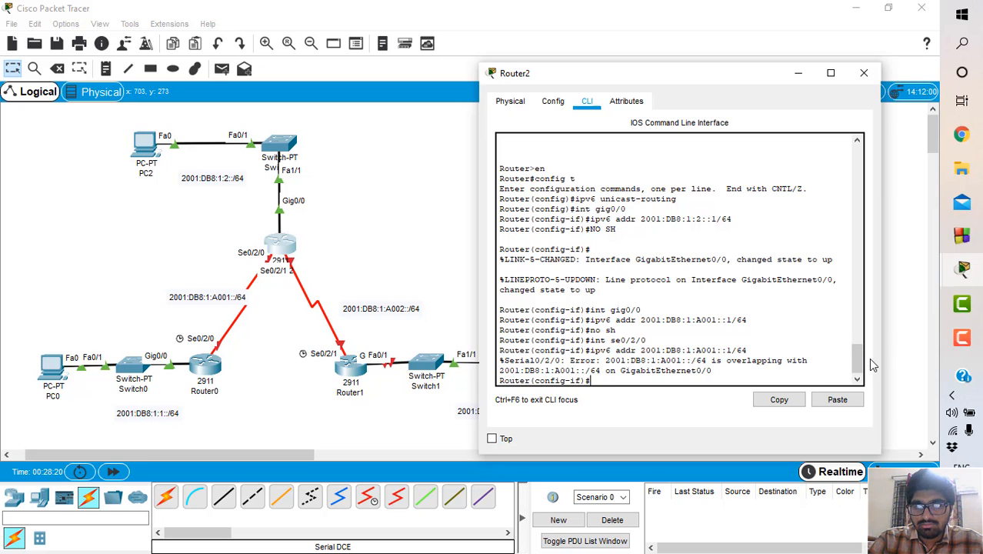
{"action": "left_click", "coordinate": [969, 342]}
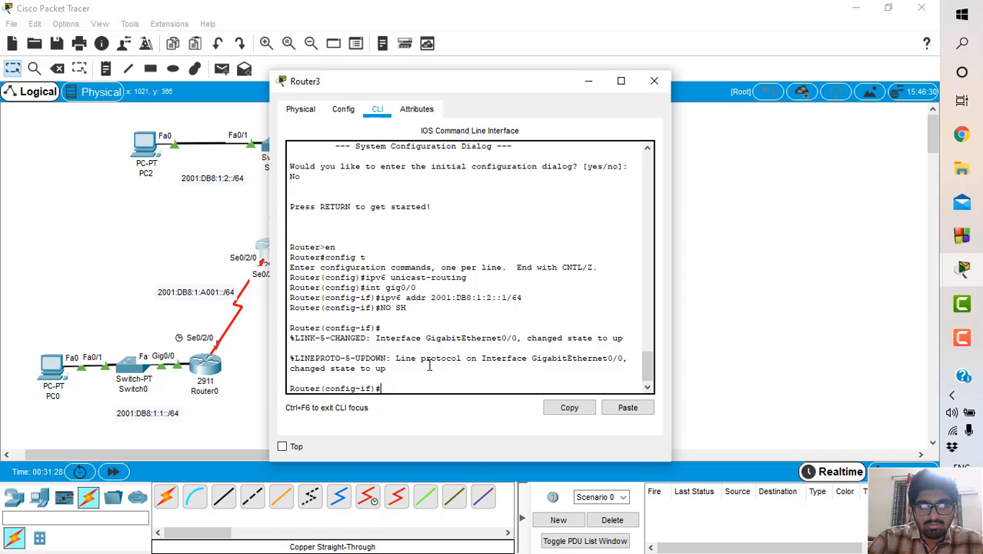
- Enter interface configuration mode for Router3's serial interface with int se0/2/0
{"action": "type", "text": "int"}
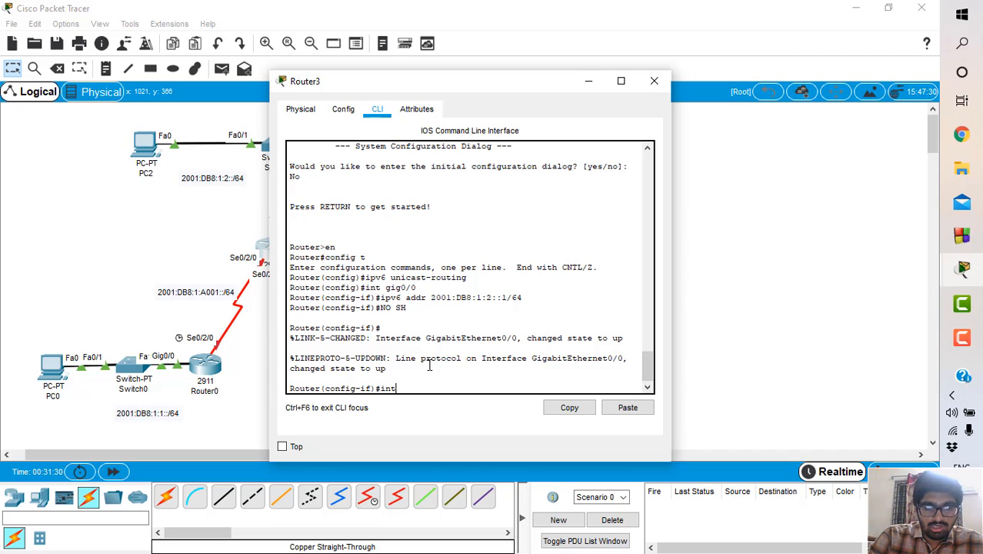
{"action": "type", "text": " se"}
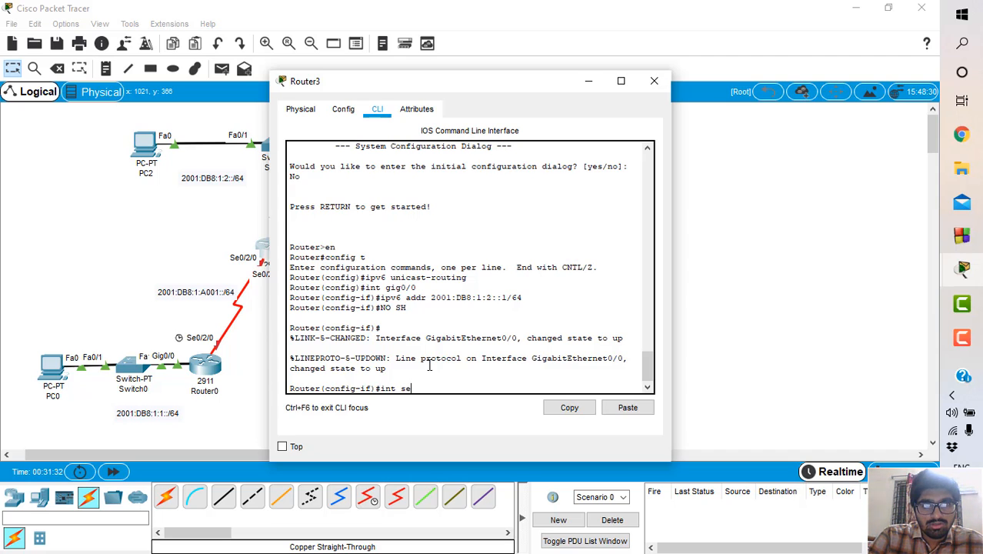
{"action": "type", "text": "0/2/0"}
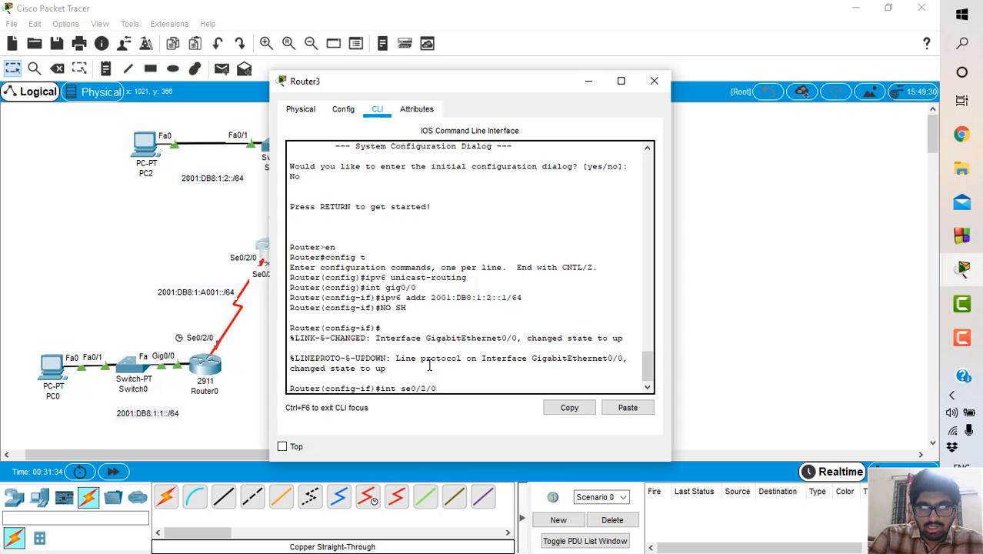
{"action": "key", "text": "Return"}
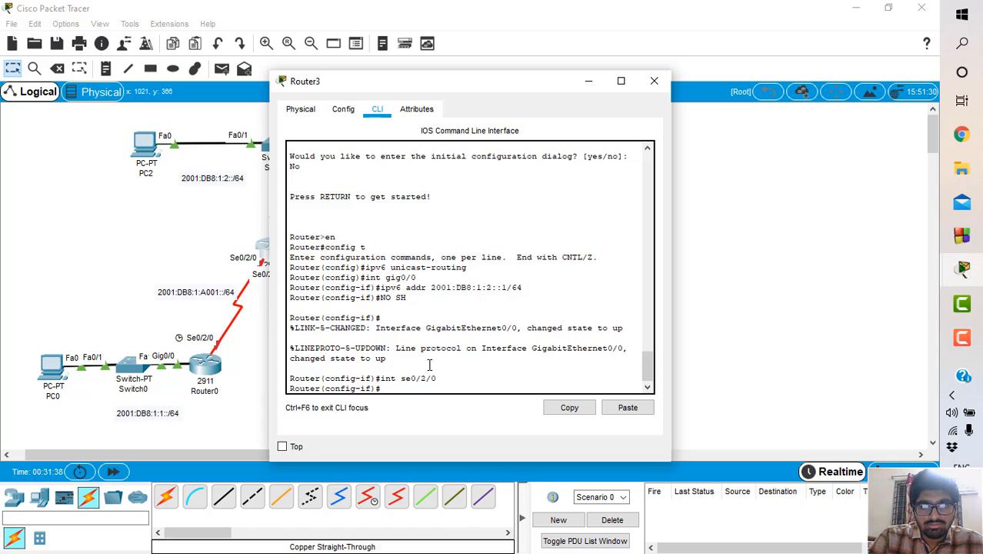
- Recall the earlier ipv6 addr command and edit it to assign 2001:DB8:1:A001::1/64 to Router3's se0/2/0 interface
{"action": "key", "text": "Up"}
{"action": "key", "text": "Up"}
{"action": "key", "text": "Up"}
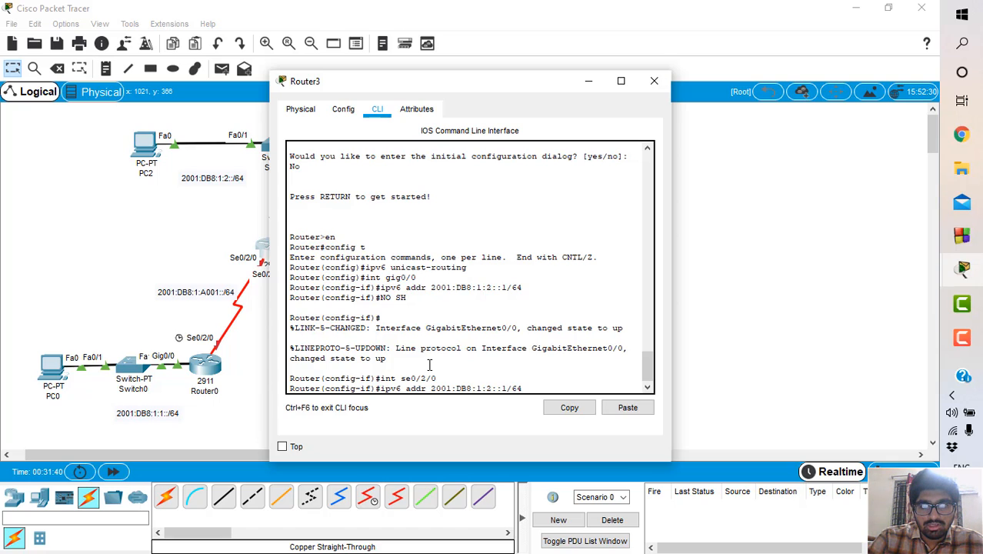
{"action": "left_click", "coordinate": [493, 387]}
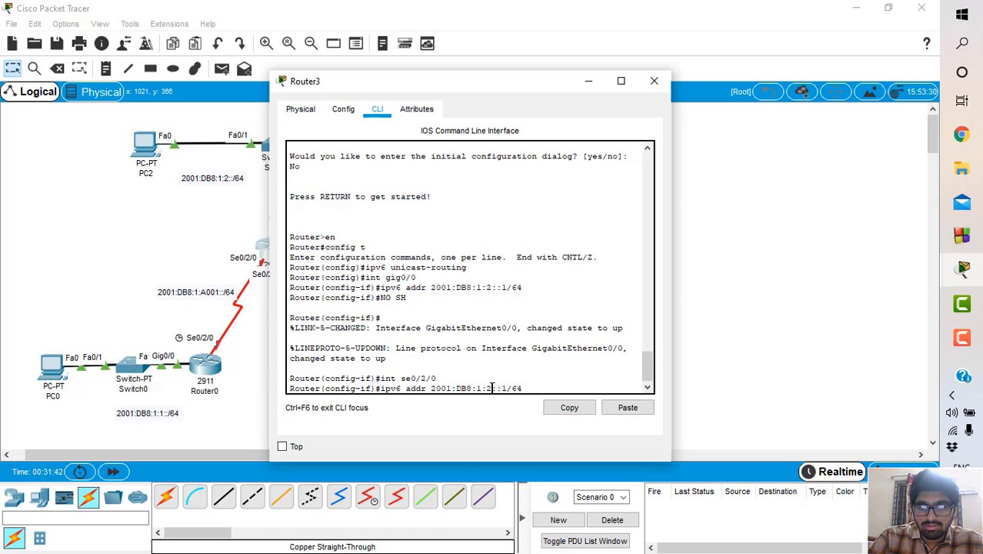
{"action": "key", "text": "BackSpace"}
{"action": "type", "text": "A00"}
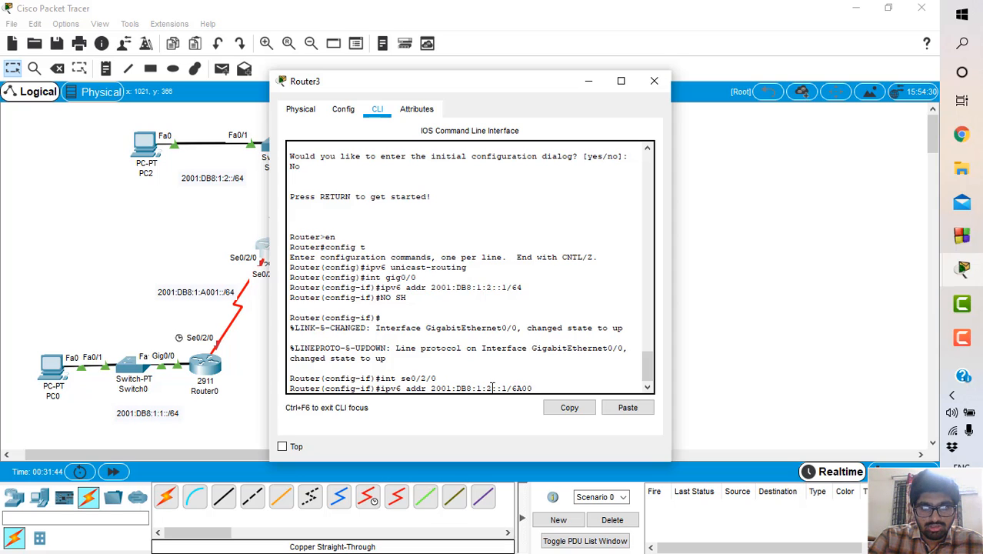
{"action": "type", "text": "1"}
{"action": "key", "text": "BackSpace"}
{"action": "key", "text": "BackSpace"}
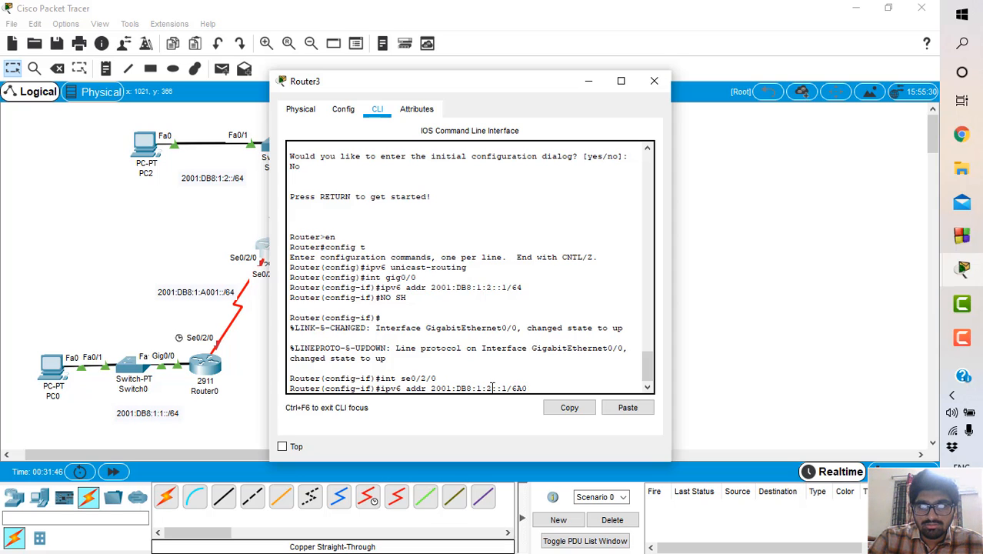
{"action": "key", "text": "BackSpace"}
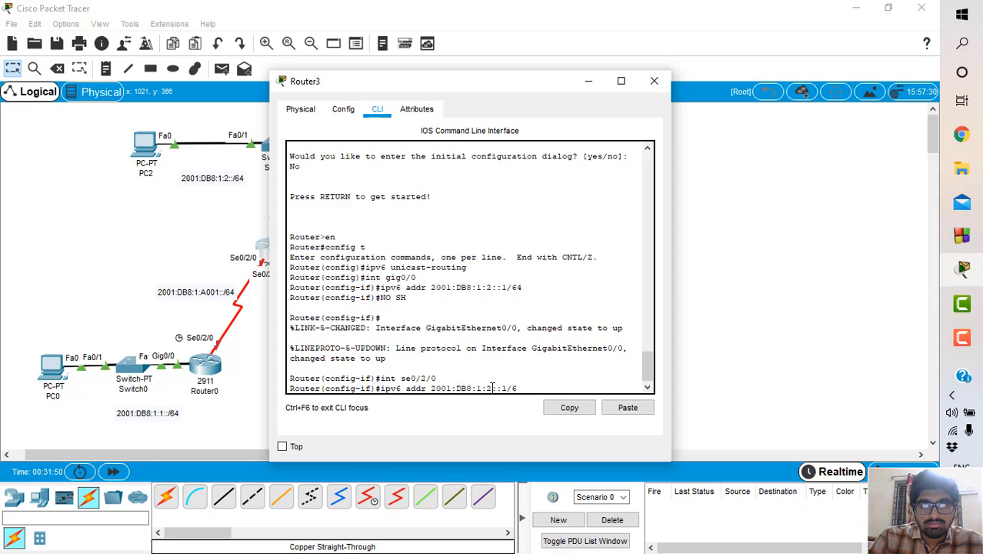
{"action": "key", "text": "BackSpace"}
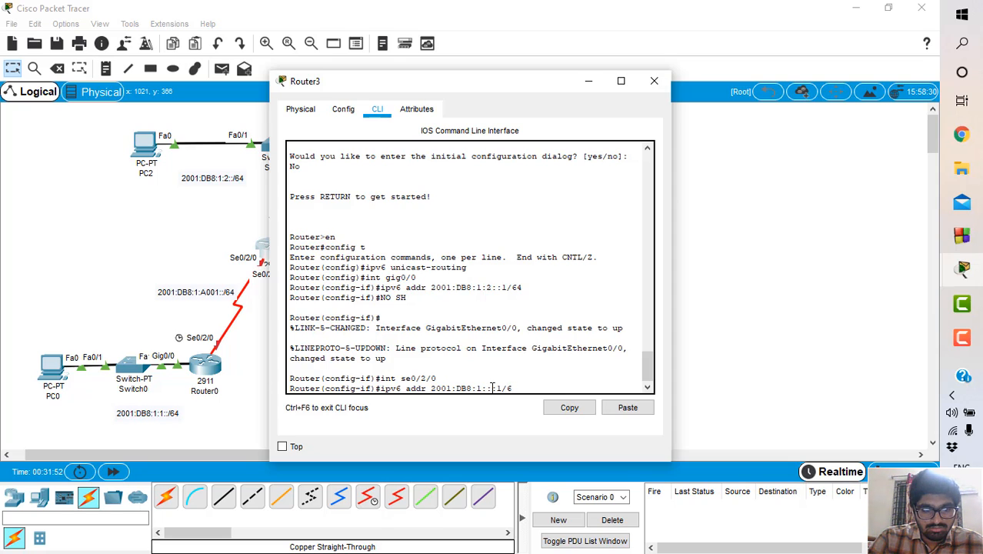
{"action": "type", "text": "A001"}
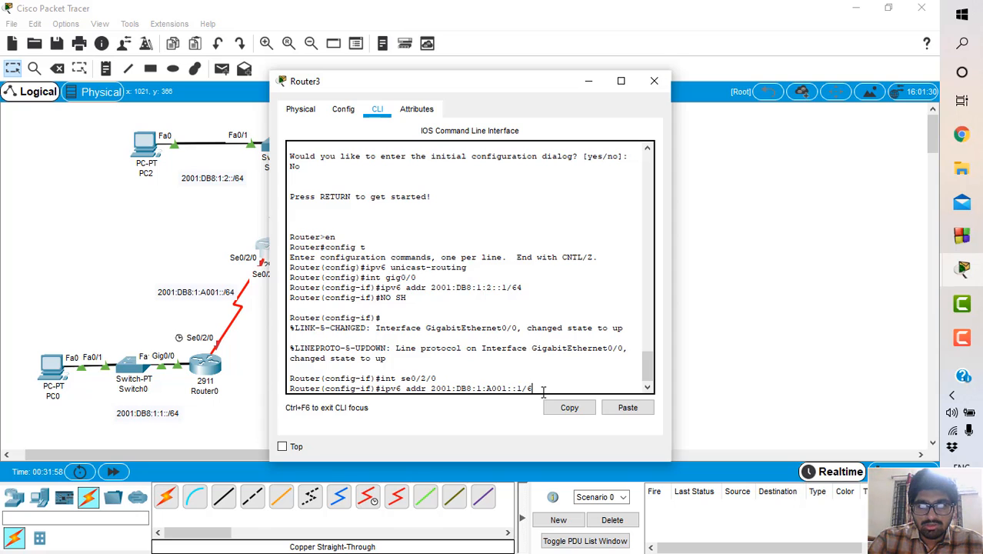
{"action": "type", "text": "4"}
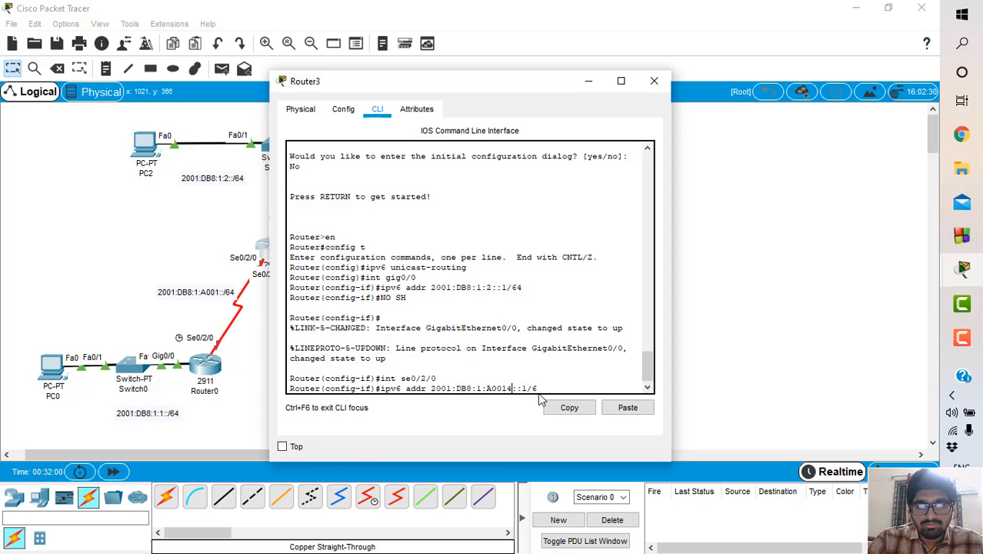
{"action": "key", "text": "BackSpace"}
{"action": "type", "text": "4"}
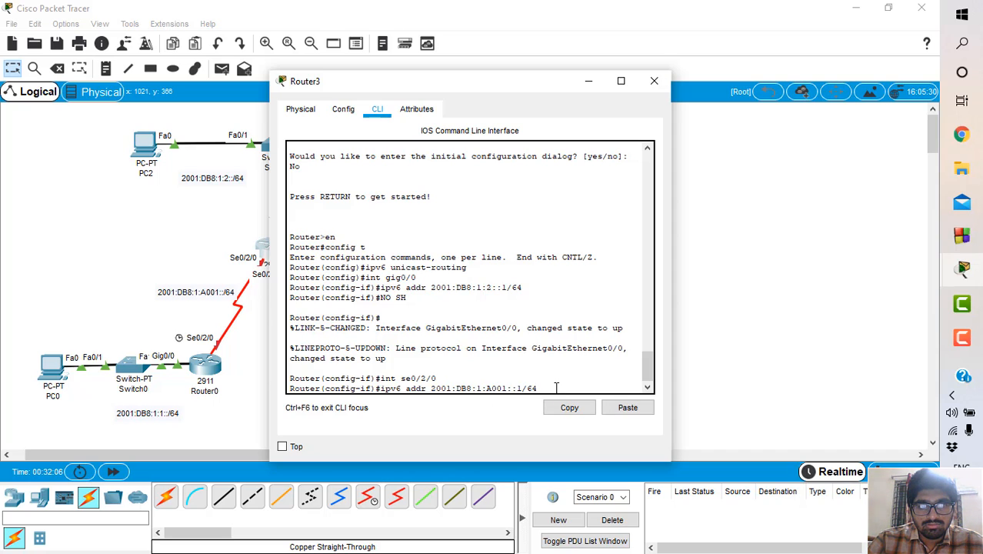
{"action": "key", "text": "Return"}
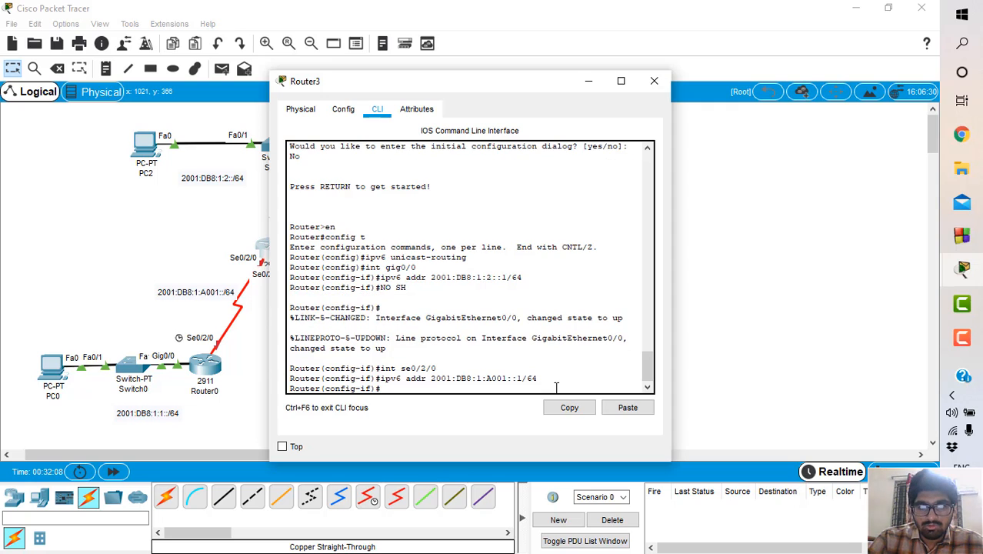
- Bring up Router3's se0/2/0 interface with no sh and close the router's window
{"action": "type", "text": "no sh"}
{"action": "key", "text": "Return"}
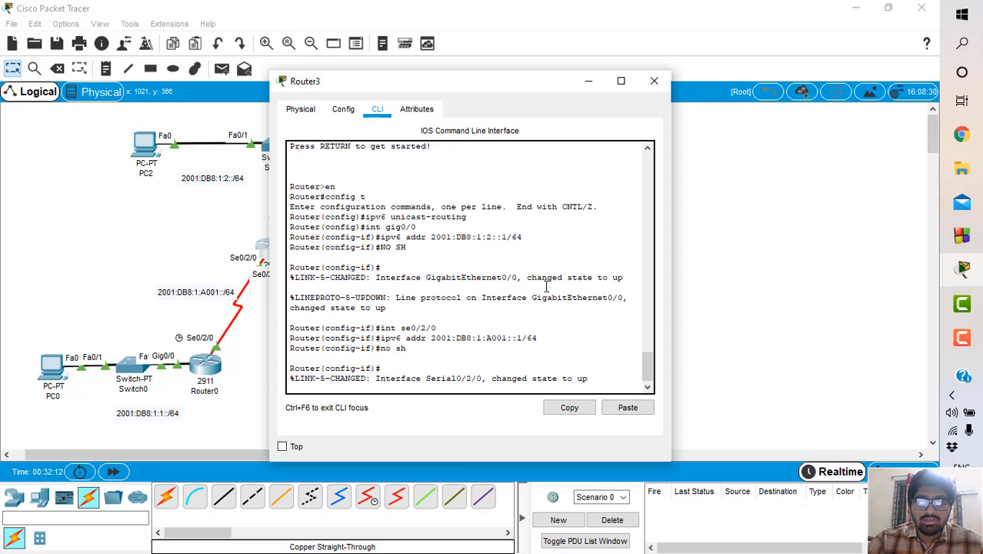
{"action": "left_click", "coordinate": [655, 81]}
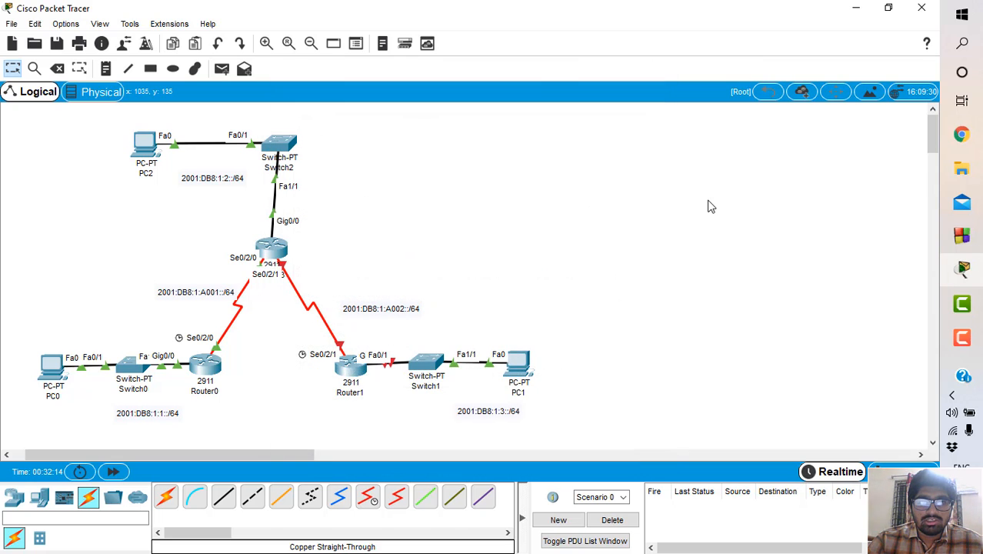
- Nudge Router3 upward and move PC1, Switch1 and Router1 to the right, spacing them out to uncover their port labels
{"action": "scroll", "coordinate": [569, 238], "scroll_direction": "left", "scroll_amount": 1}
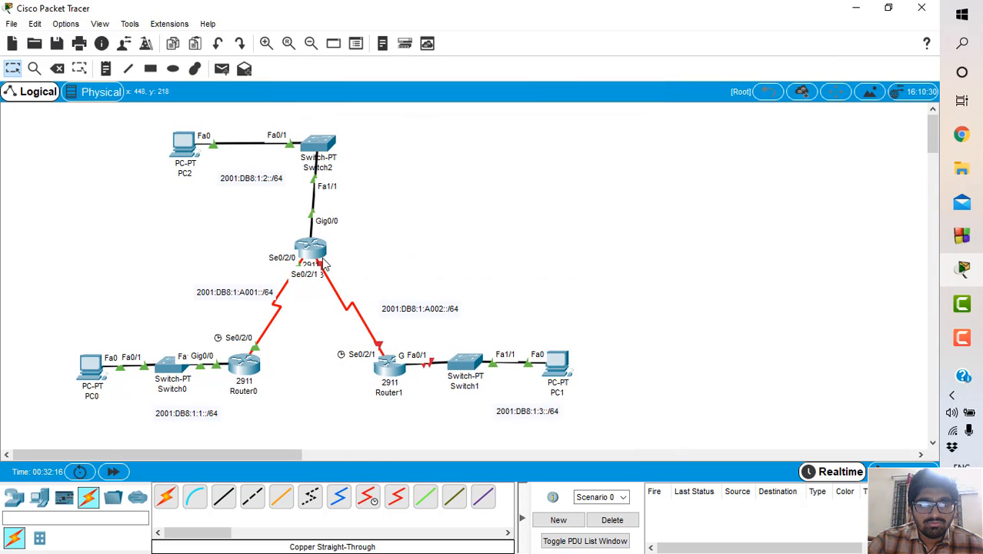
{"action": "left_click_drag", "start_coordinate": [315, 254], "coordinate": [313, 250]}
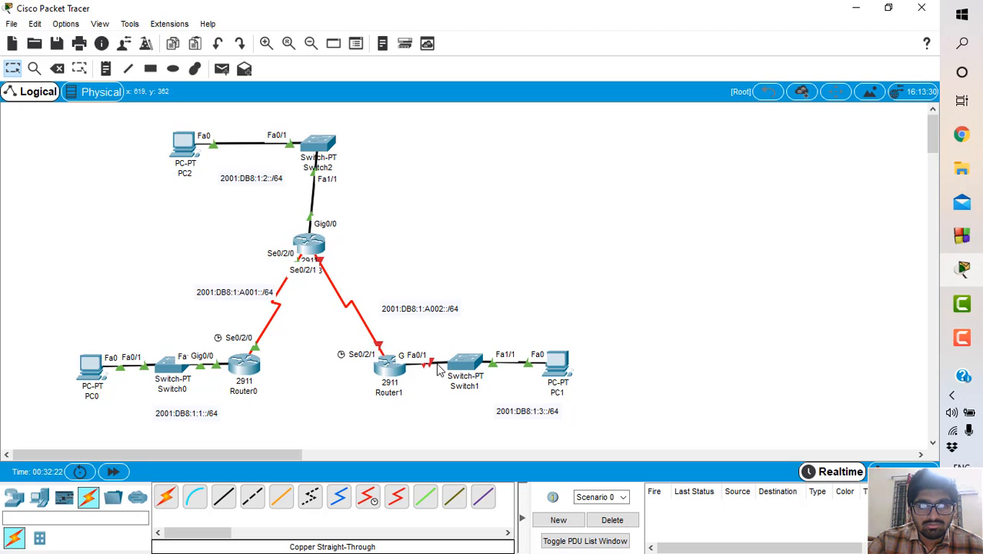
{"action": "left_click_drag", "start_coordinate": [559, 372], "coordinate": [626, 372]}
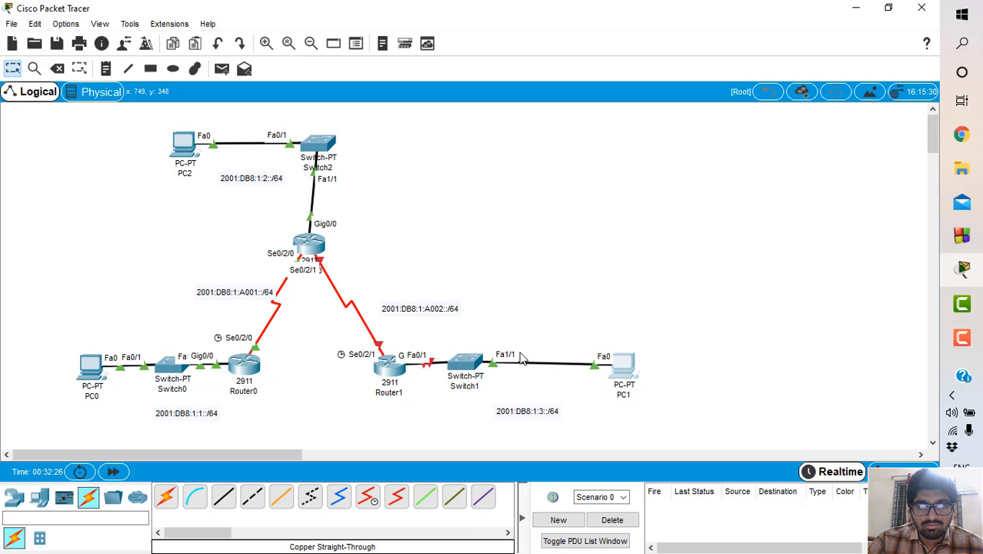
{"action": "left_click_drag", "start_coordinate": [481, 370], "coordinate": [484, 372]}
{"action": "left_click_drag", "start_coordinate": [523, 369], "coordinate": [513, 373]}
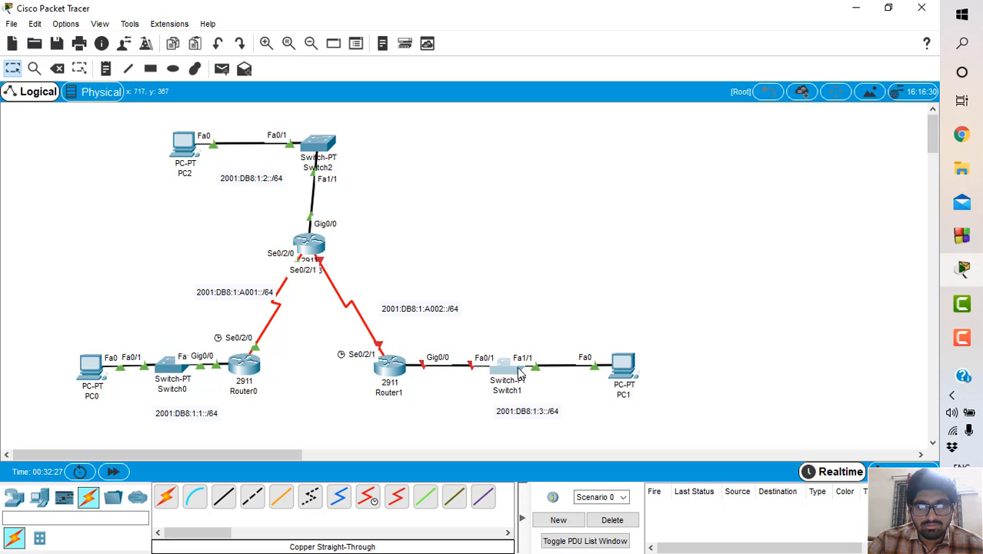
{"action": "left_click_drag", "start_coordinate": [393, 379], "coordinate": [416, 376]}
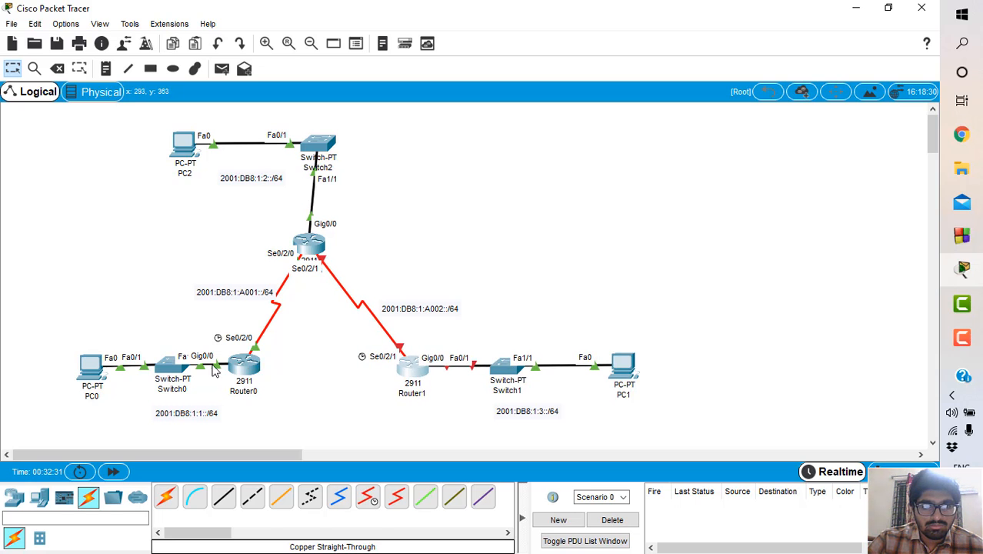
- Space out PC0, Switch0 and Router0 toward the left and raise Router3 closer to Switch2
{"action": "left_click_drag", "start_coordinate": [91, 369], "coordinate": [44, 371]}
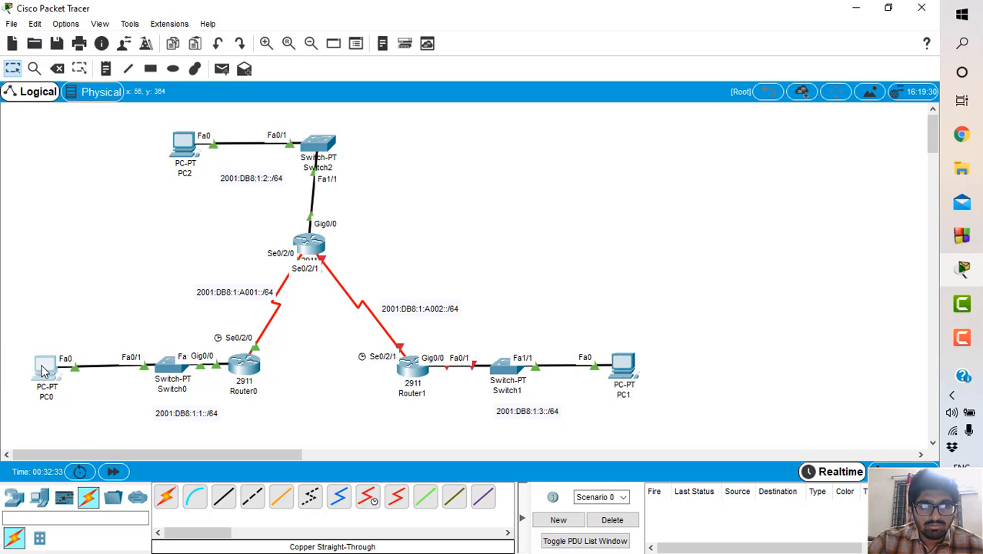
{"action": "left_click_drag", "start_coordinate": [171, 377], "coordinate": [137, 377]}
{"action": "left_click_drag", "start_coordinate": [230, 375], "coordinate": [214, 375]}
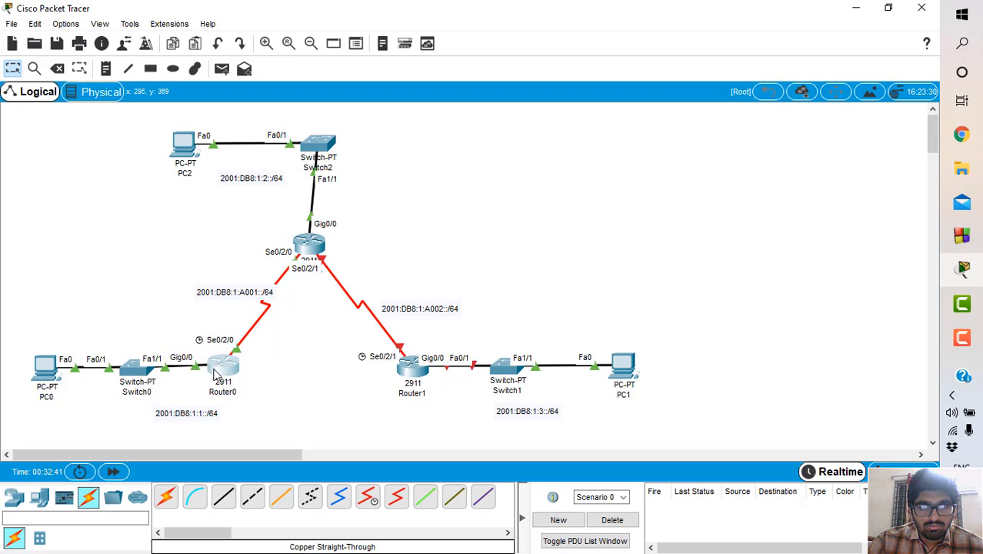
{"action": "left_click_drag", "start_coordinate": [309, 260], "coordinate": [316, 229]}
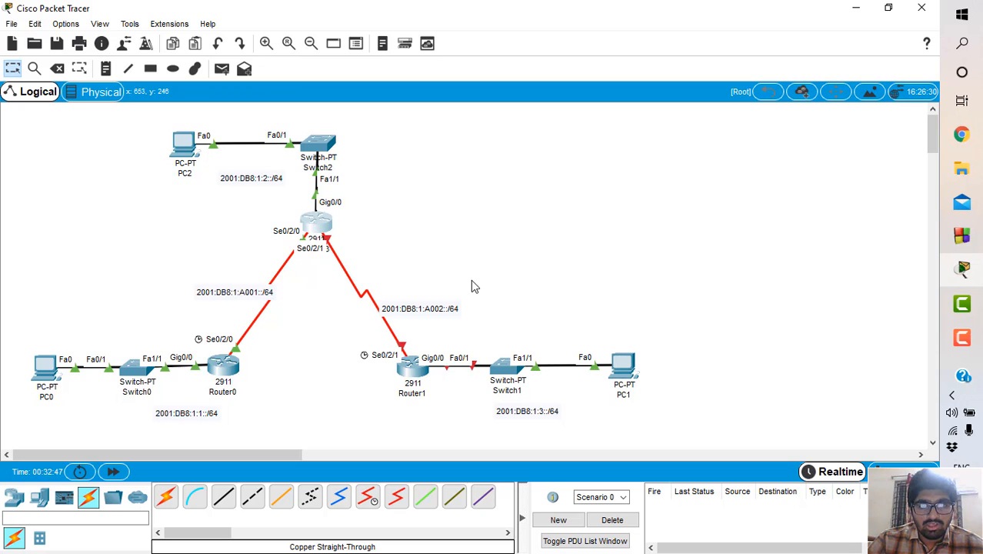
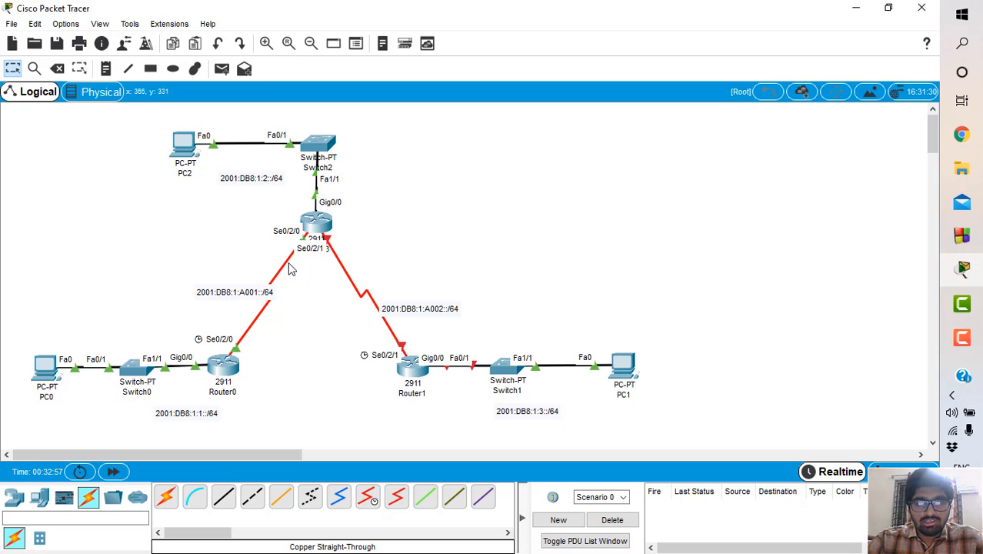
- Reopen Router3's command-line interface
{"action": "left_click", "coordinate": [318, 231]}
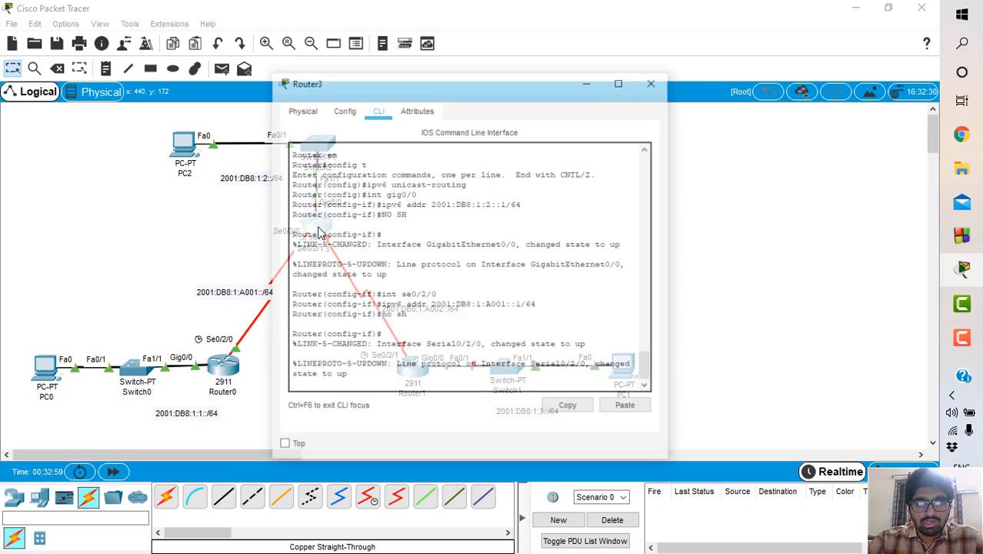
- Enter interface configuration mode for se0/2/1 in Router3's command line
{"action": "scroll", "coordinate": [141, 232], "scroll_direction": "right", "scroll_amount": 5}
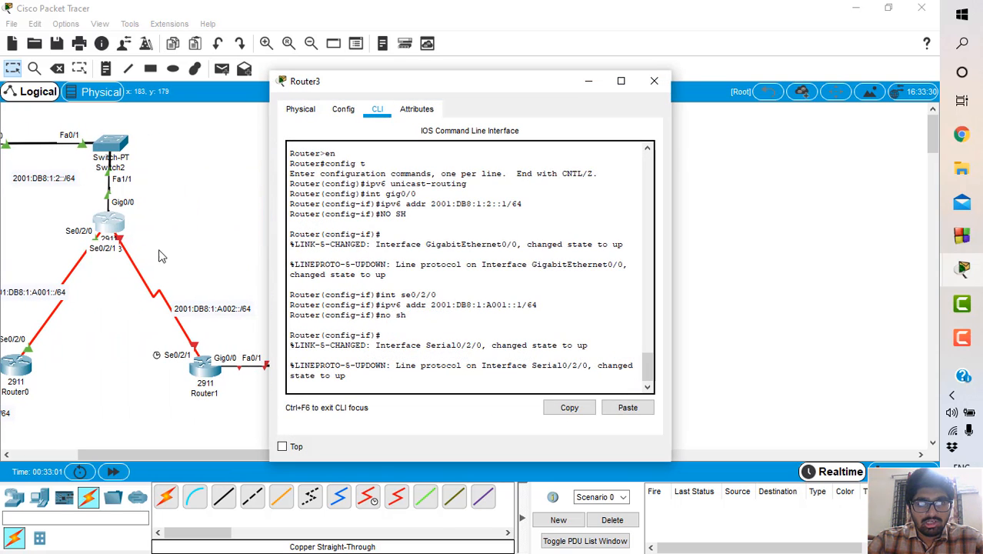
{"action": "left_click", "coordinate": [388, 385]}
{"action": "key", "text": "Return"}
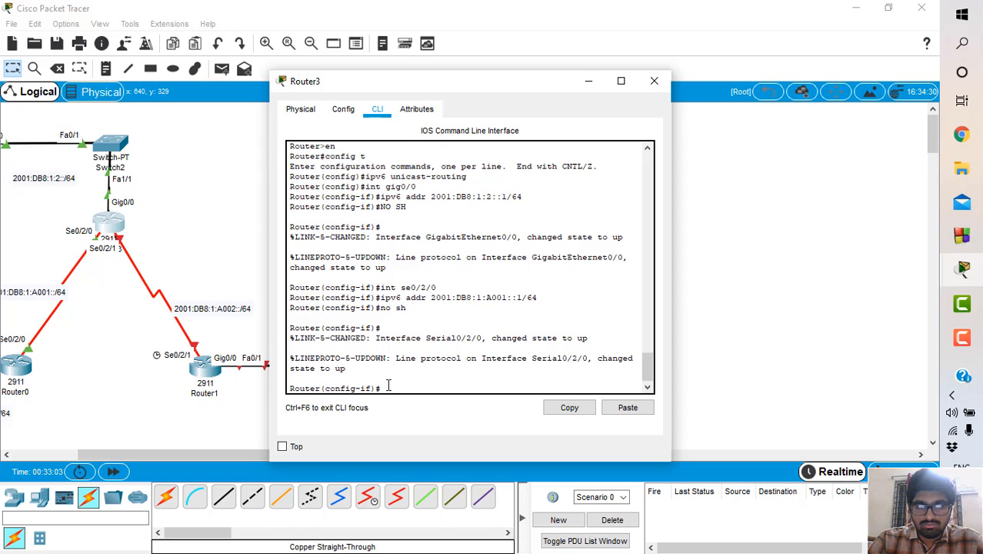
{"action": "type", "text": "int "}
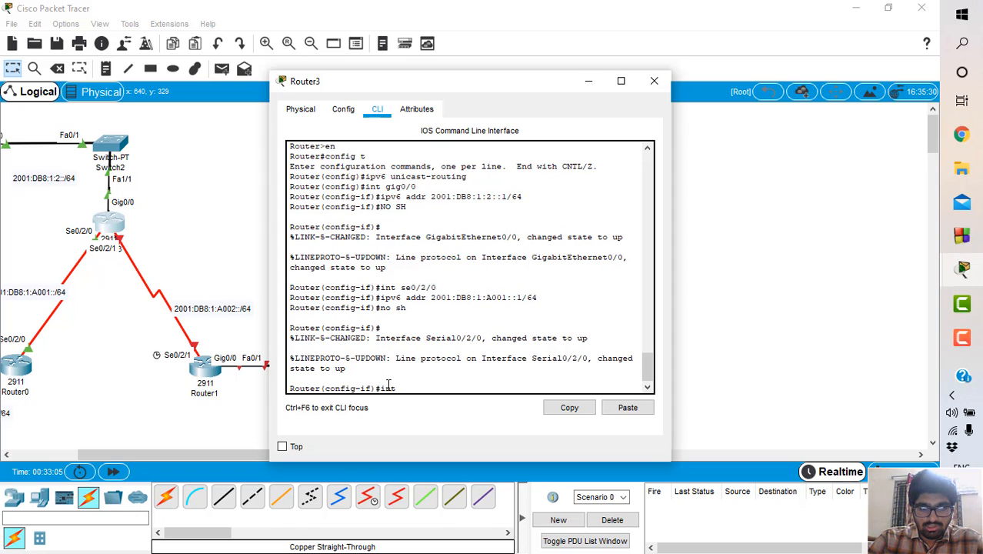
{"action": "type", "text": "se0/2/1"}
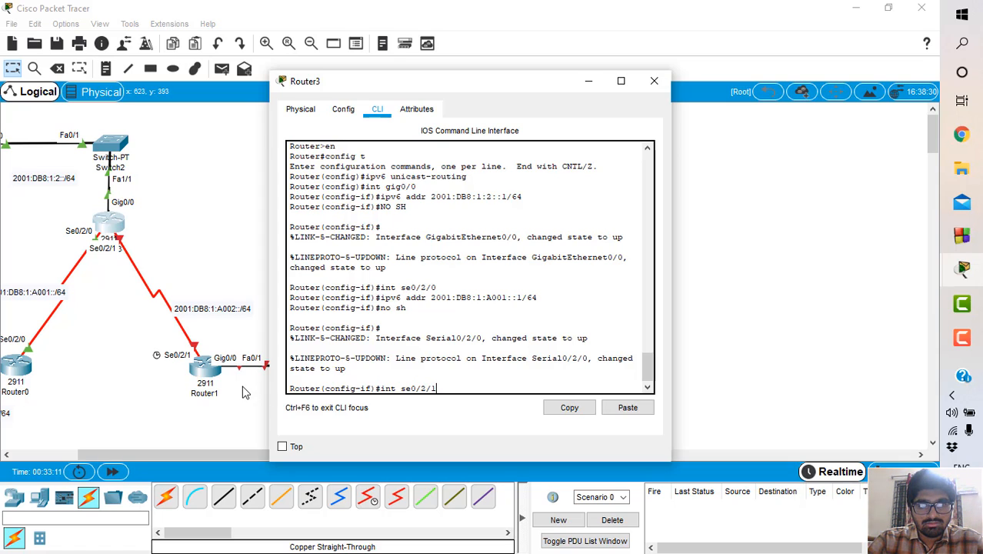
{"action": "key", "text": "Return"}
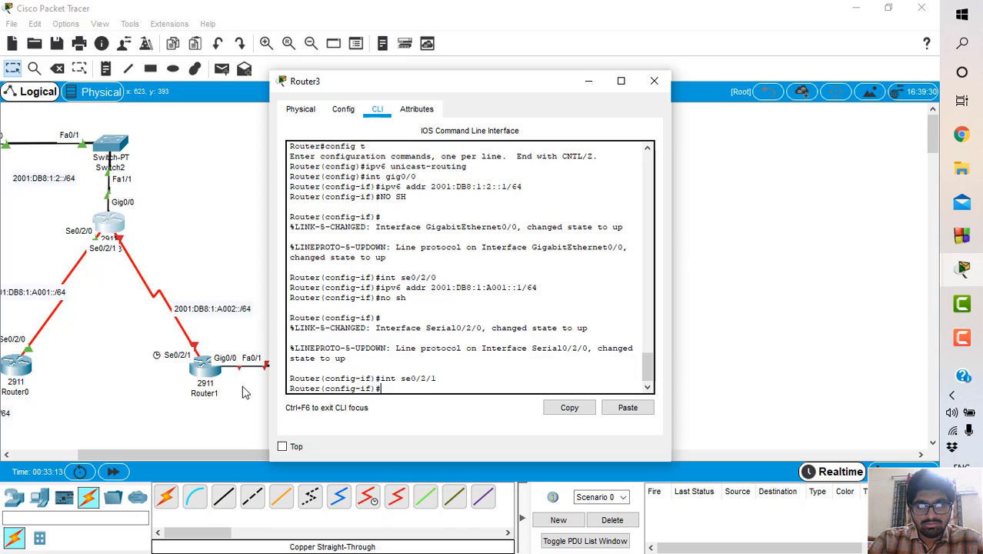
- Assign the IPv6 address 2001:DB8:1:A002::1/64 to Router3's se0/2/1 interface, reusing the earlier address command
{"action": "type", "text": "no sh"}
{"action": "key", "text": "Up"}
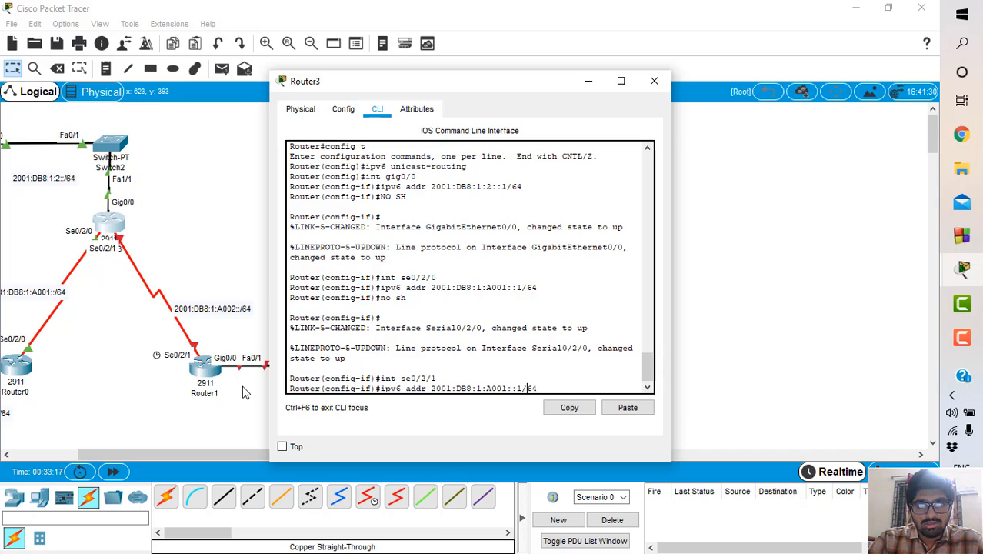
{"action": "key", "text": "Left"}
{"action": "key", "text": "Left"}
{"action": "key", "text": "Left"}
{"action": "key", "text": "Left"}
{"action": "key", "text": "Left"}
{"action": "key", "text": "Left"}
{"action": "key", "text": "BackSpace"}
{"action": "type", "text": "2"}
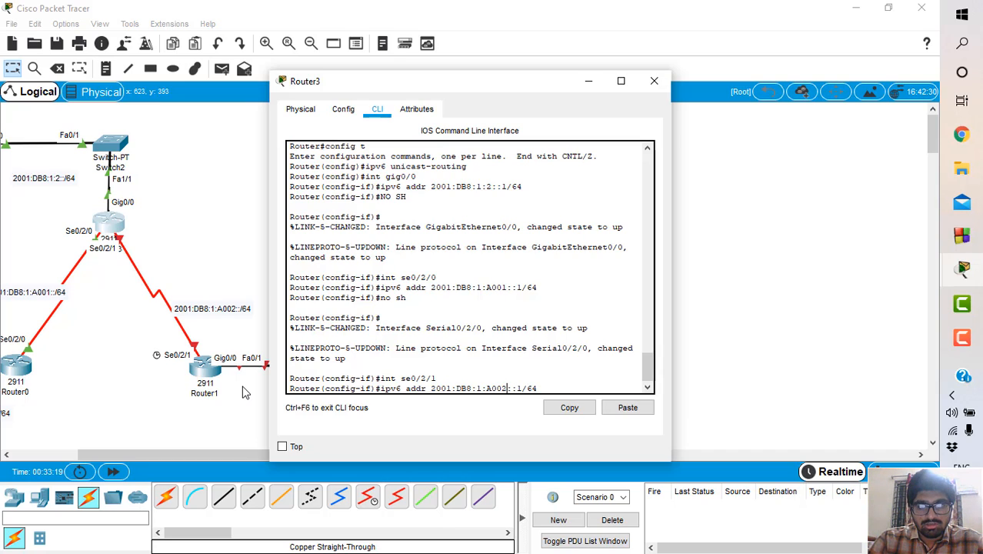
{"action": "key", "text": "Right"}
{"action": "key", "text": "Right"}
{"action": "key", "text": "Right"}
{"action": "key", "text": "Right"}
{"action": "key", "text": "Right"}
{"action": "key", "text": "Right"}
{"action": "key", "text": "Return"}
- Bring up Router3's se0/2/1 interface with "no sh" and close the router's window
{"action": "type", "text": "no"}
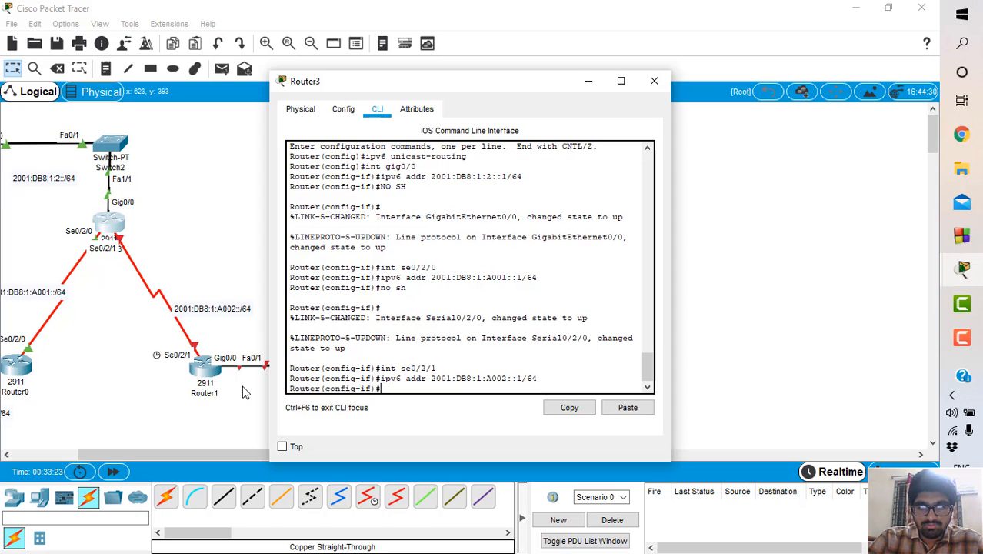
{"action": "type", "text": " h"}
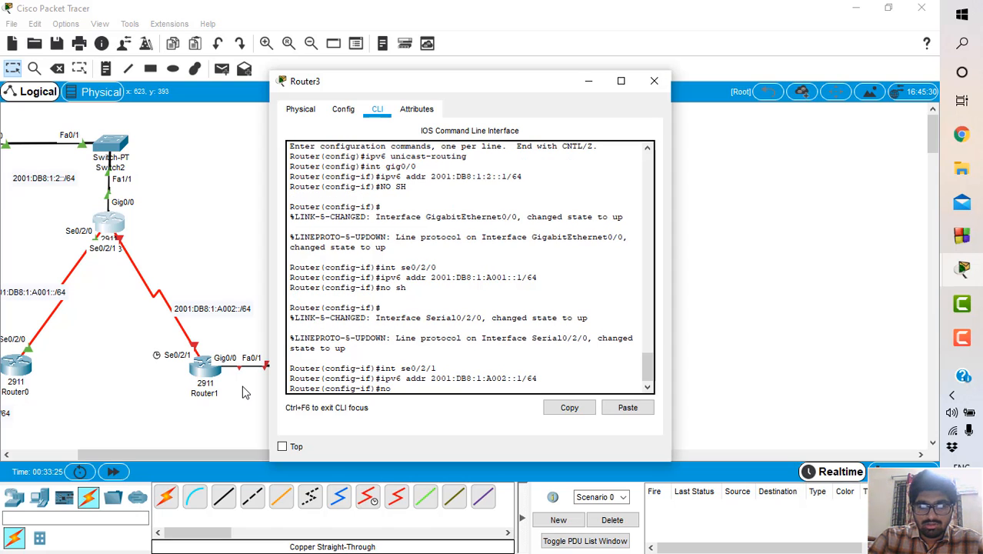
{"action": "type", "text": "sh"}
{"action": "key", "text": "Return"}
{"action": "key", "text": "Return"}
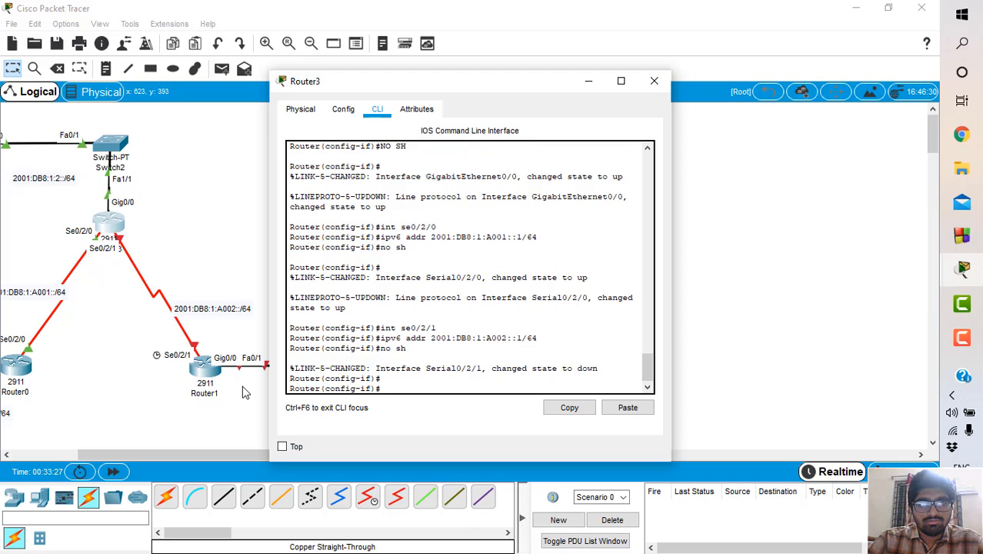
{"action": "left_click", "coordinate": [653, 81]}
- Open Router1's command line and answer "no" to the initial configuration dialog
{"action": "scroll", "coordinate": [688, 265], "scroll_direction": "left", "scroll_amount": 5}
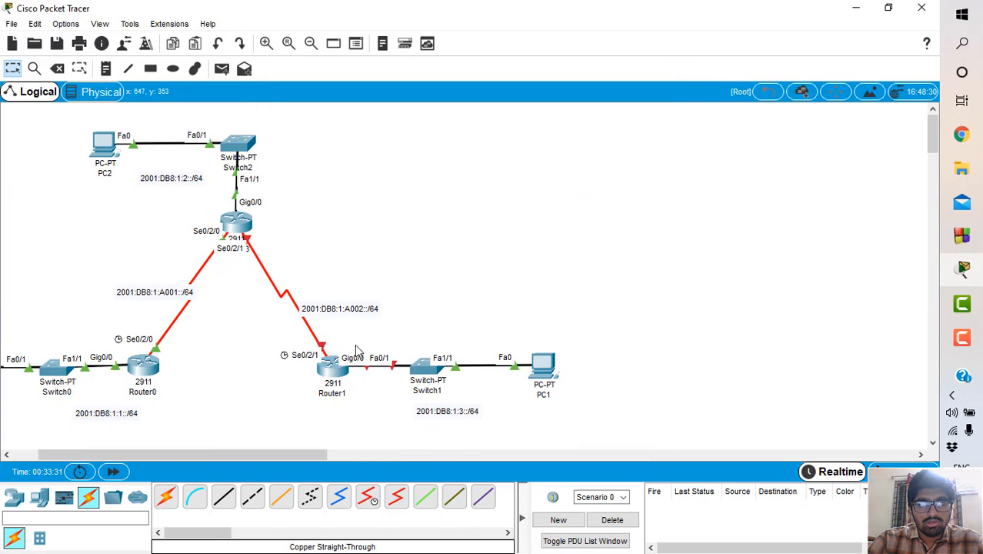
{"action": "left_click", "coordinate": [331, 373]}
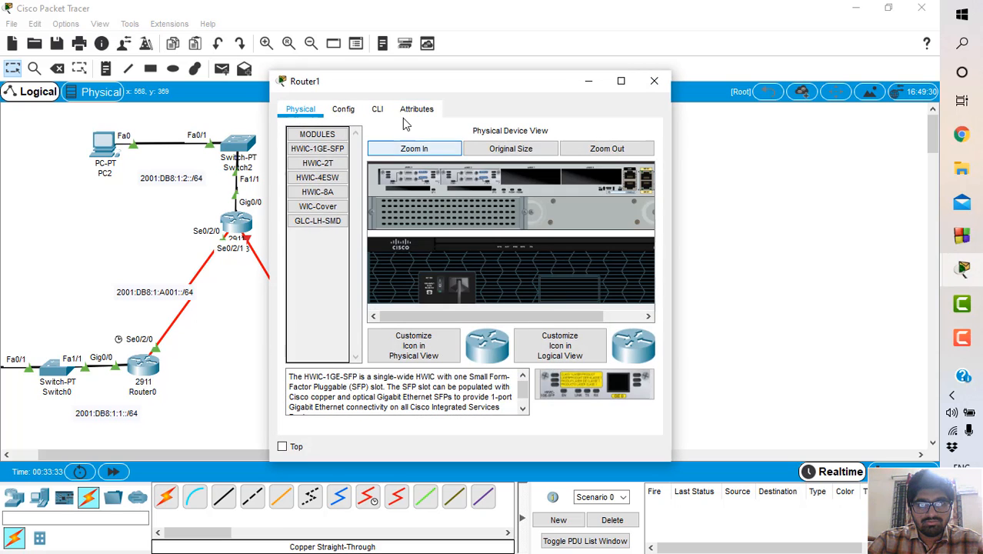
{"action": "left_click", "coordinate": [378, 110]}
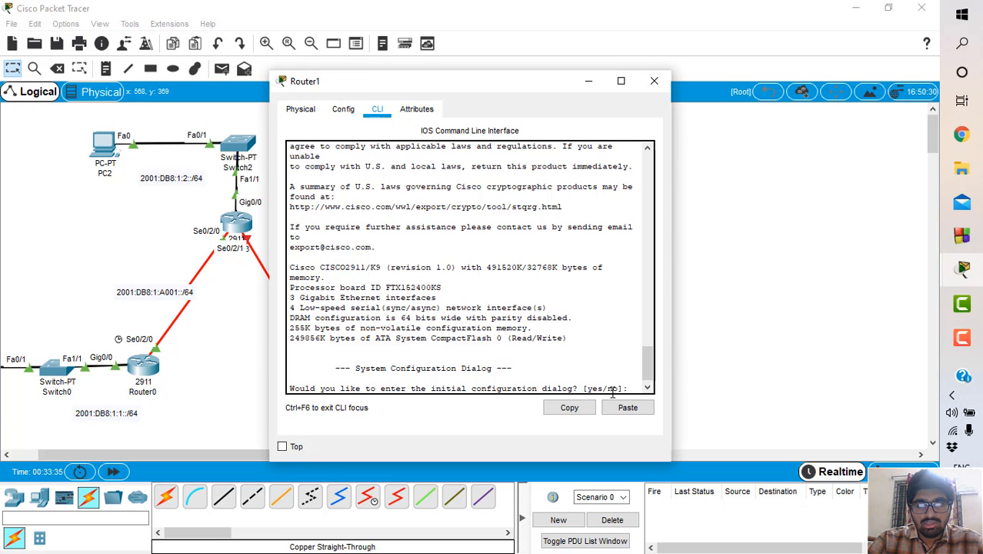
{"action": "key", "text": "Return"}
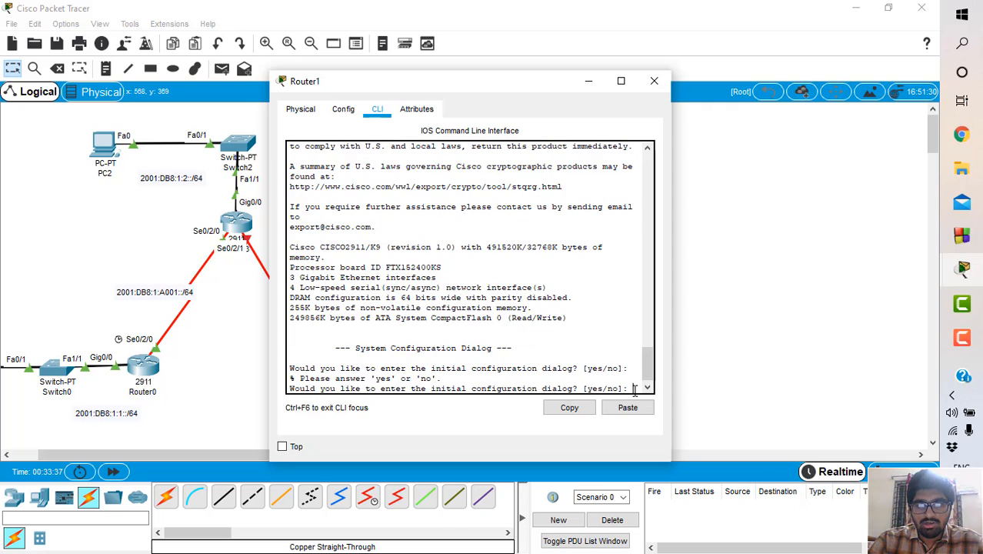
{"action": "type", "text": "no"}
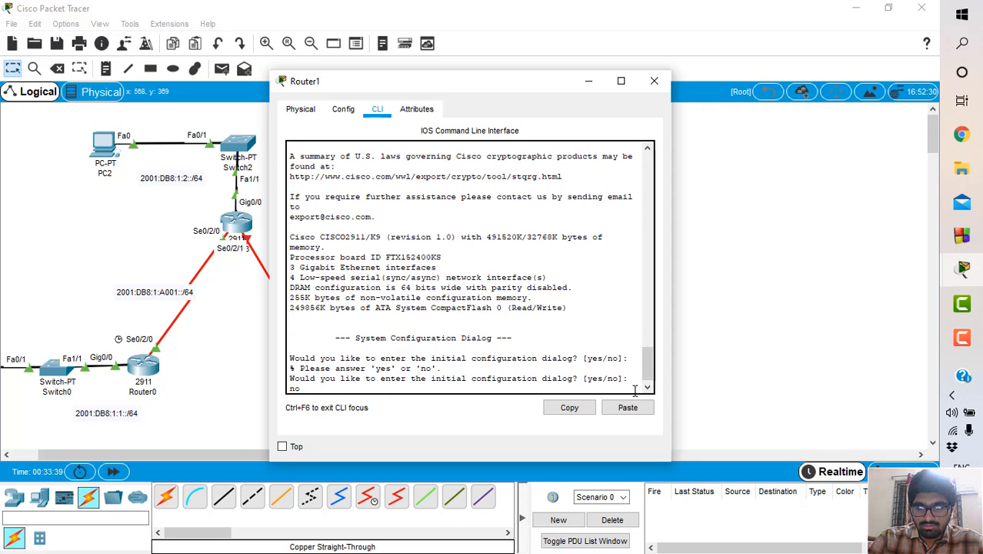
{"action": "key", "text": "Return"}
{"action": "key", "text": "Return"}
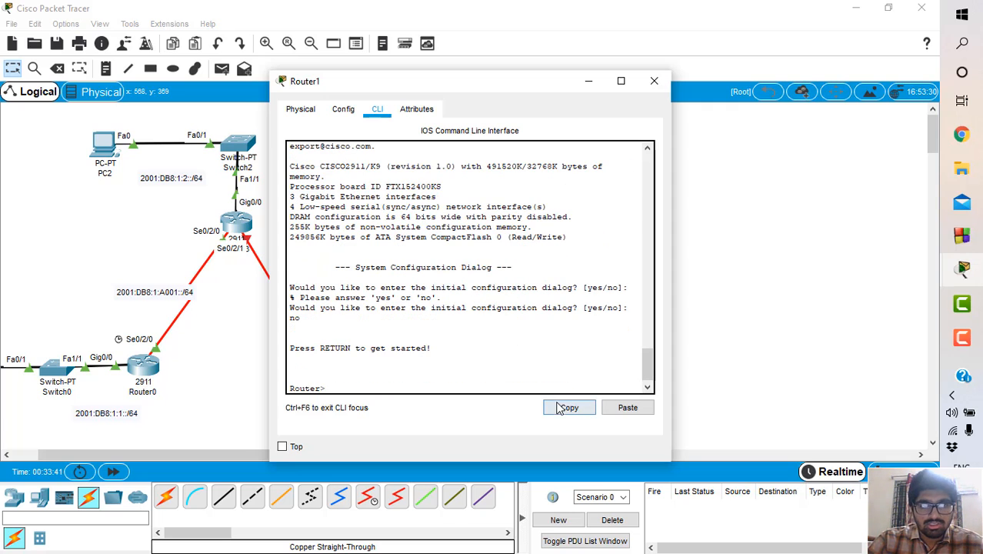
- Enter privileged mode with "en" and global configuration mode with "config t" on Router1
{"action": "scroll", "coordinate": [184, 320], "scroll_direction": "right", "scroll_amount": 5}
{"action": "scroll", "coordinate": [184, 321], "scroll_direction": "right", "scroll_amount": 3}
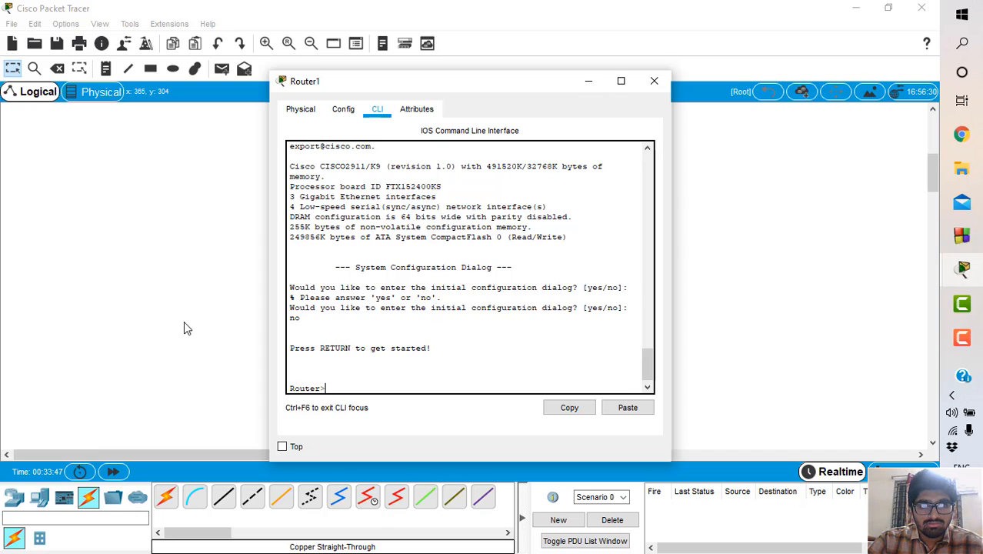
{"action": "scroll", "coordinate": [184, 329], "scroll_direction": "left", "scroll_amount": 3}
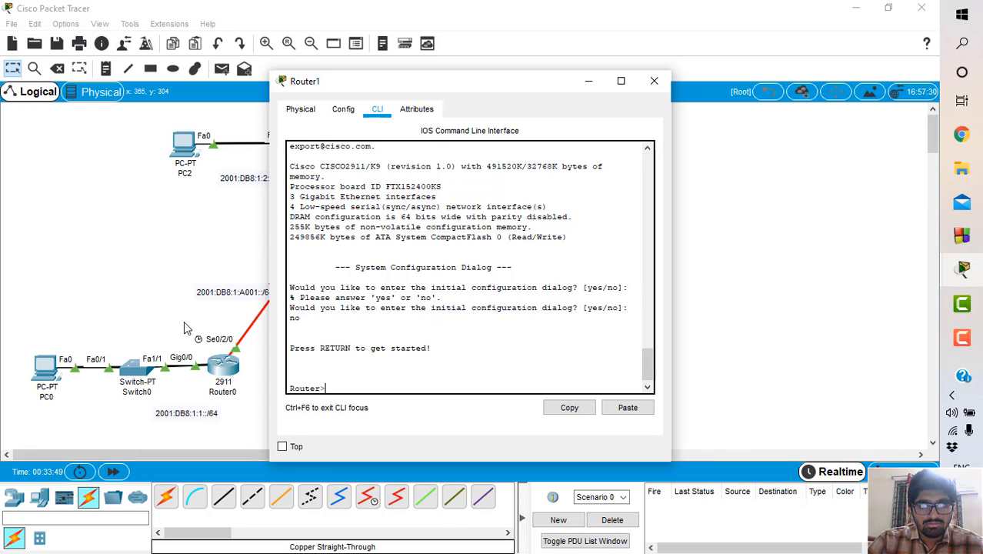
{"action": "scroll", "coordinate": [129, 332], "scroll_direction": "right", "scroll_amount": 3}
{"action": "scroll", "coordinate": [129, 332], "scroll_direction": "right", "scroll_amount": 3}
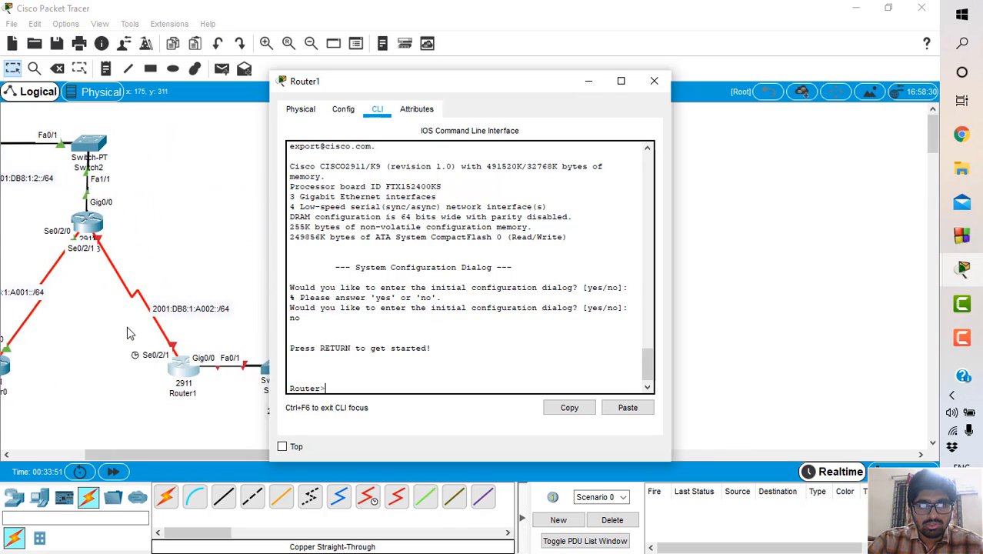
{"action": "type", "text": "re"}
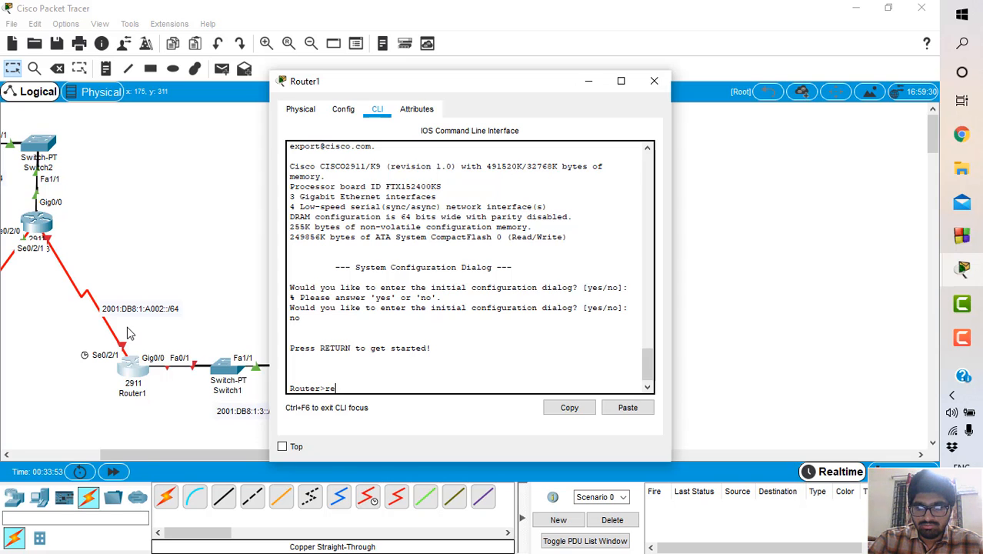
{"action": "key", "text": "BackSpace"}
{"action": "key", "text": "BackSpace"}
{"action": "type", "text": "en"}
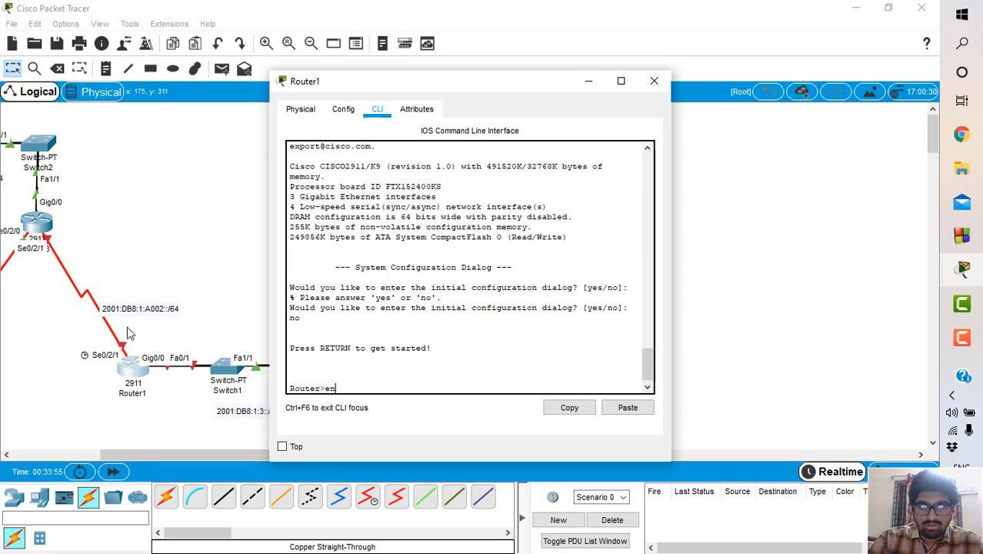
{"action": "key", "text": "Return"}
{"action": "type", "text": "conf"}
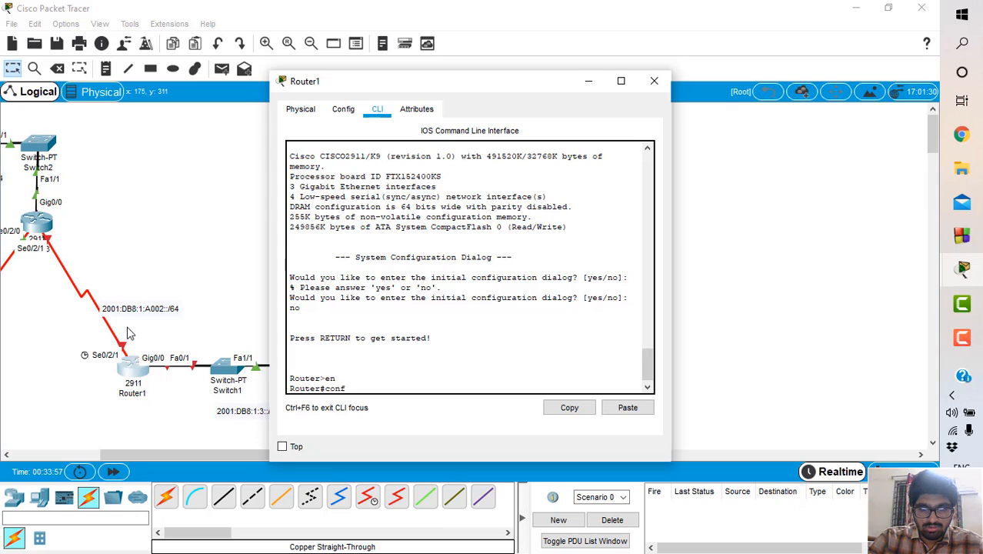
{"action": "type", "text": "ig t"}
{"action": "key", "text": "Return"}
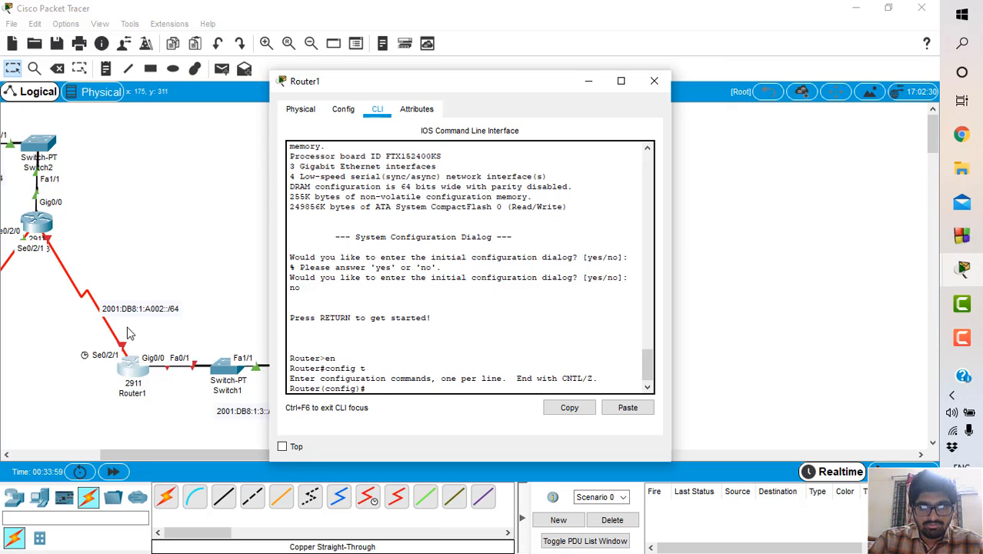
- Enable IPv6 routing on Router1 with the command "ipv6 unicast-routing"
{"action": "type", "text": "ipv"}
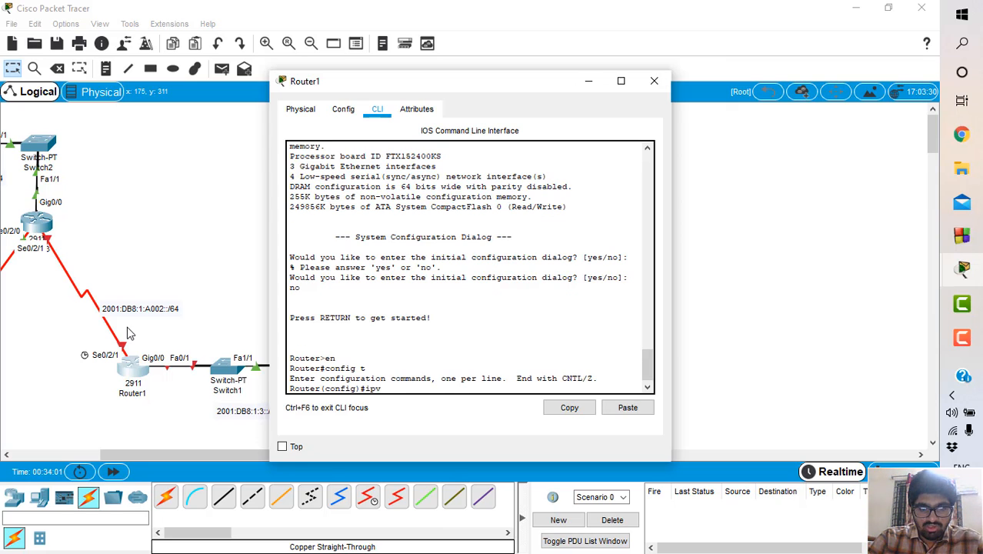
{"action": "type", "text": "6 unicast-"}
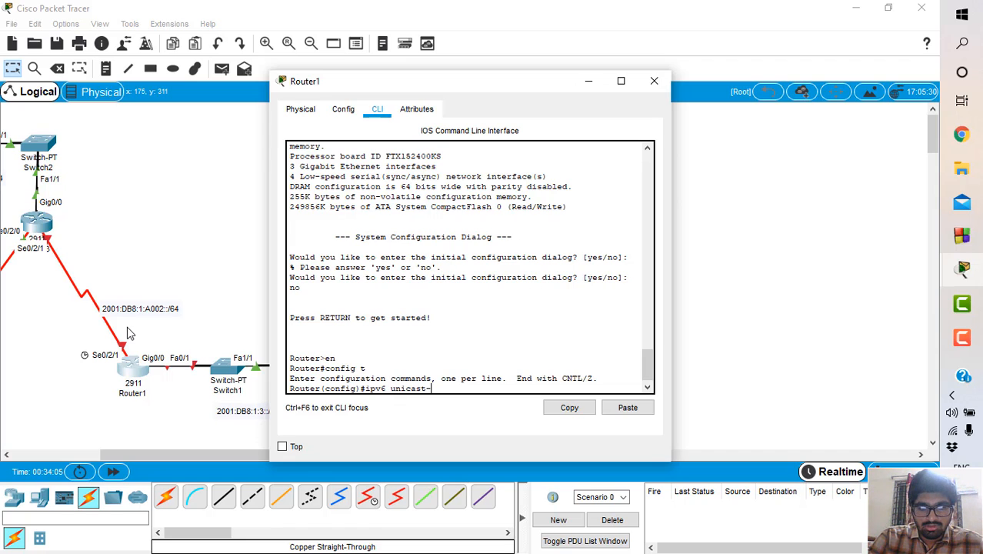
{"action": "type", "text": "routing"}
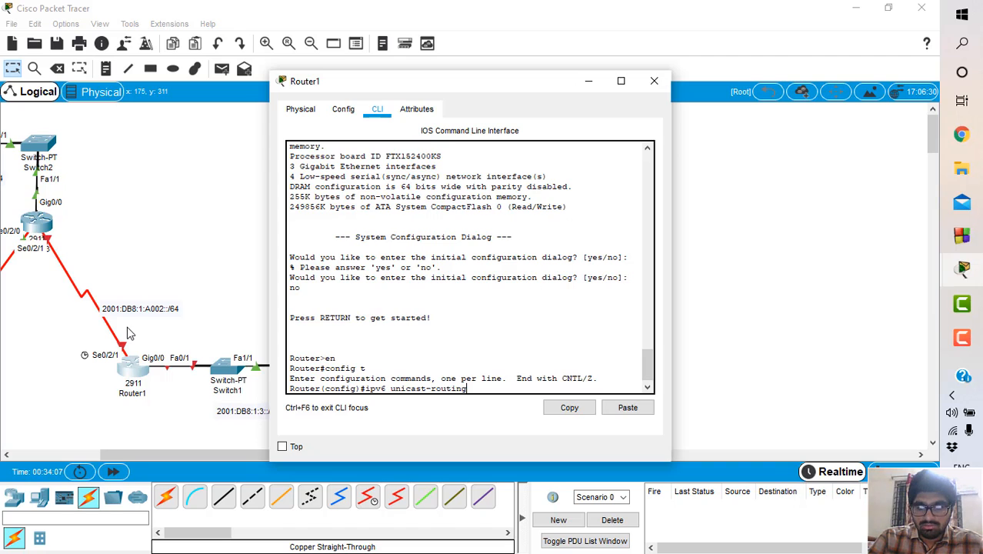
{"action": "key", "text": "Return"}
- Enter interface configuration mode for gig0/0 on Router1
{"action": "type", "text": "int g"}
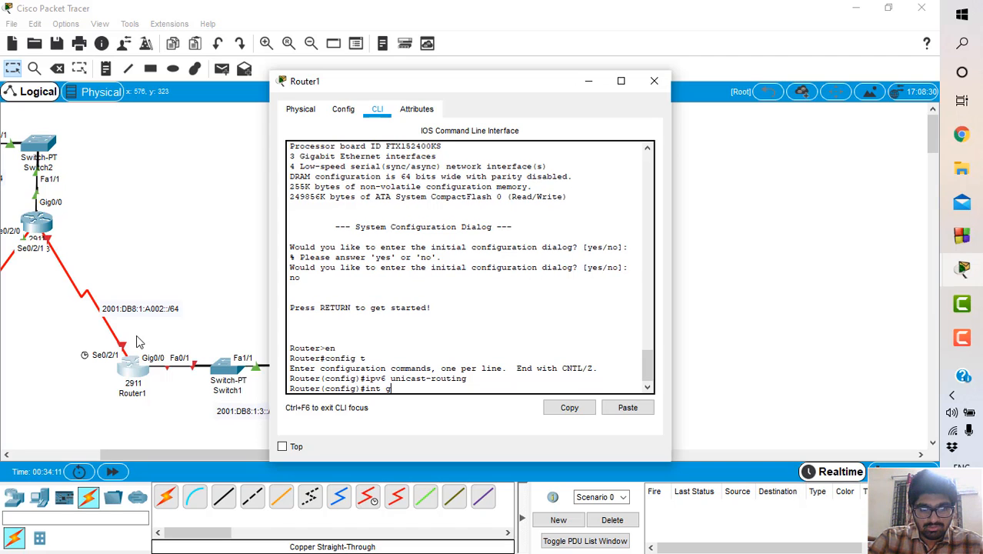
{"action": "type", "text": "ig0"}
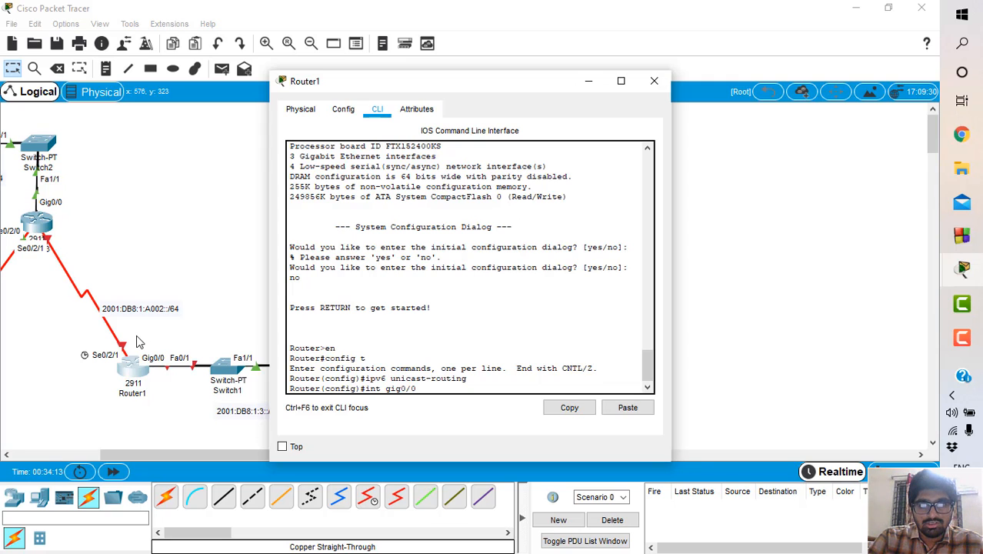
{"action": "type", "text": "/0"}
{"action": "key", "text": "Return"}
- Assign the IPv6 address 2001:DB8:1:3::1/64 to Router1's gig0/0 and enable the interface with "no sh"
{"action": "type", "text": "ipv"}
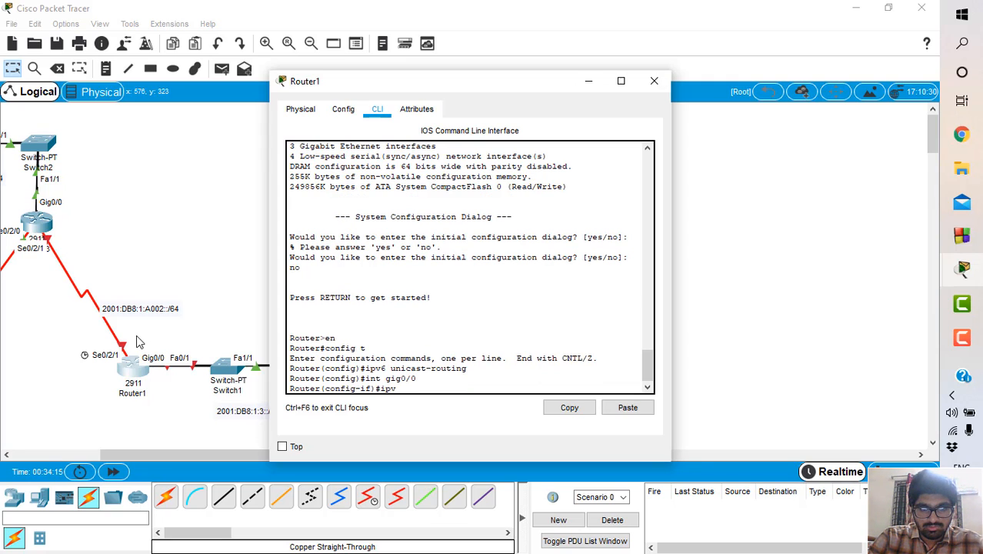
{"action": "type", "text": "6 addr 2001:"}
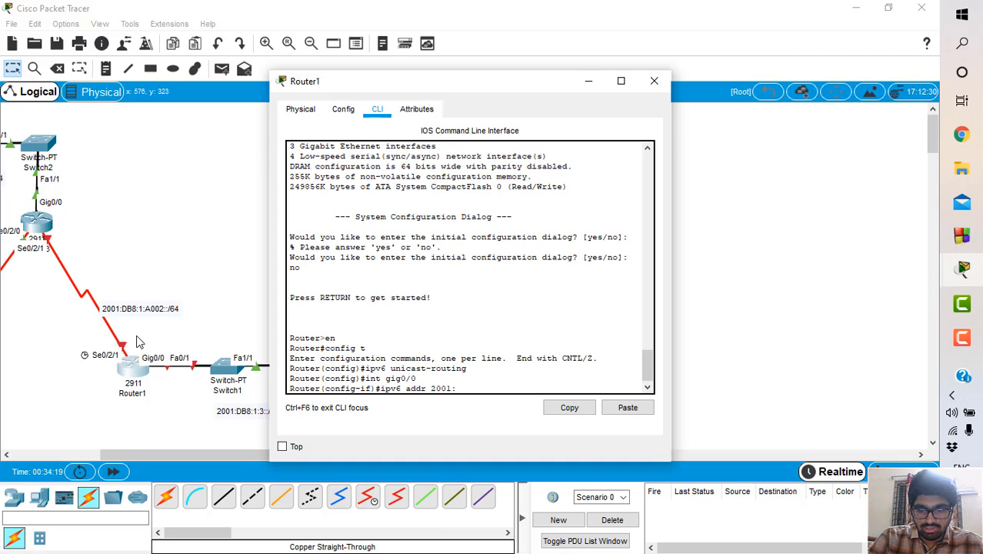
{"action": "type", "text": "DB8"}
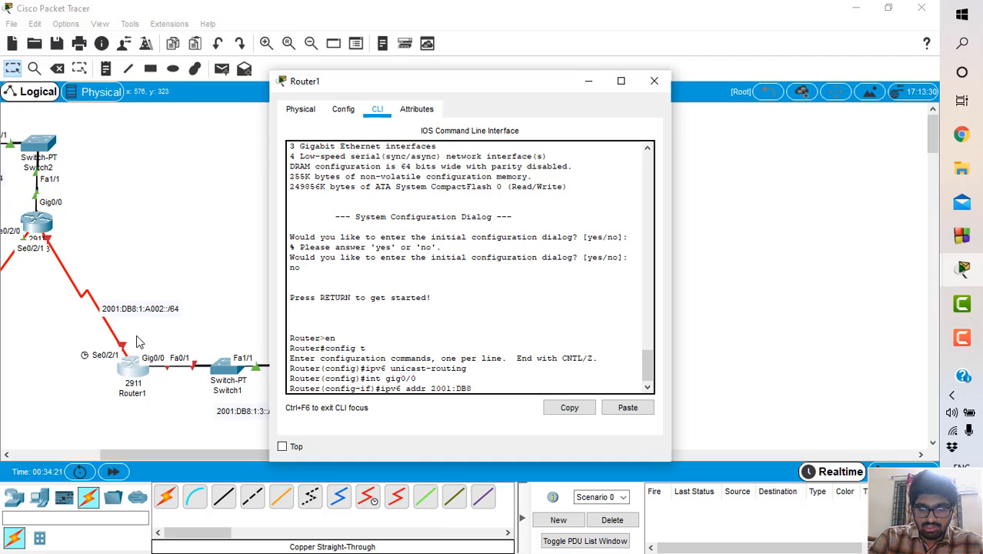
{"action": "type", "text": ":1:"}
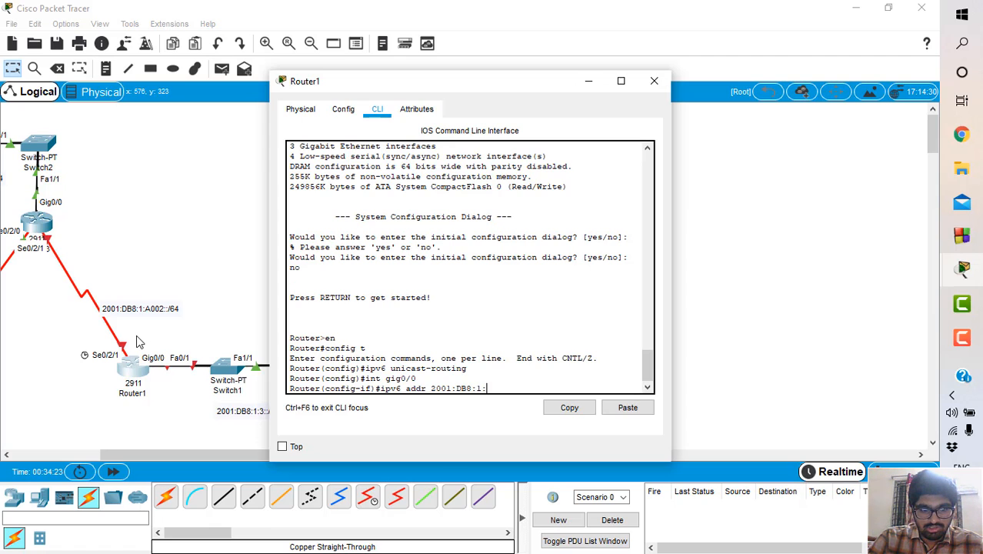
{"action": "type", "text": "3::1"}
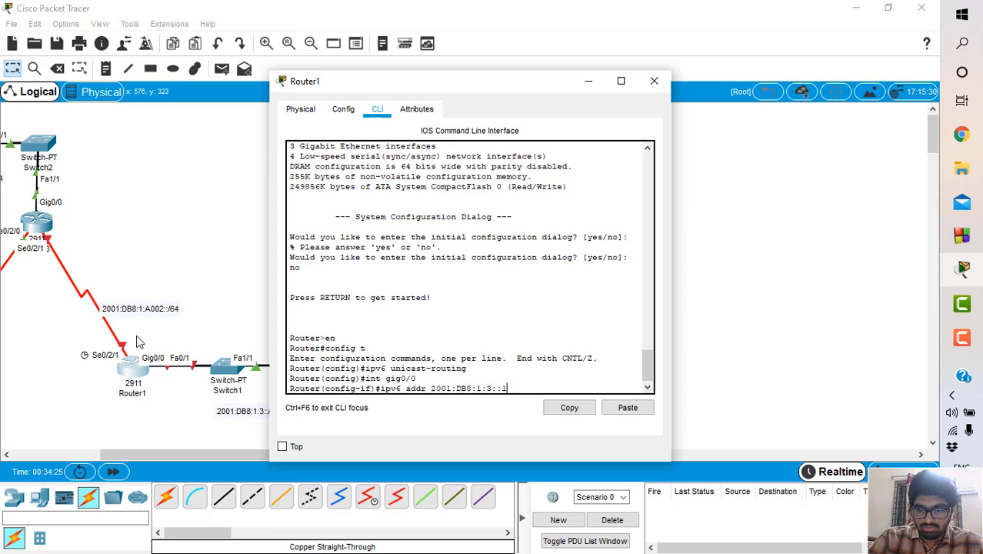
{"action": "type", "text": "/64"}
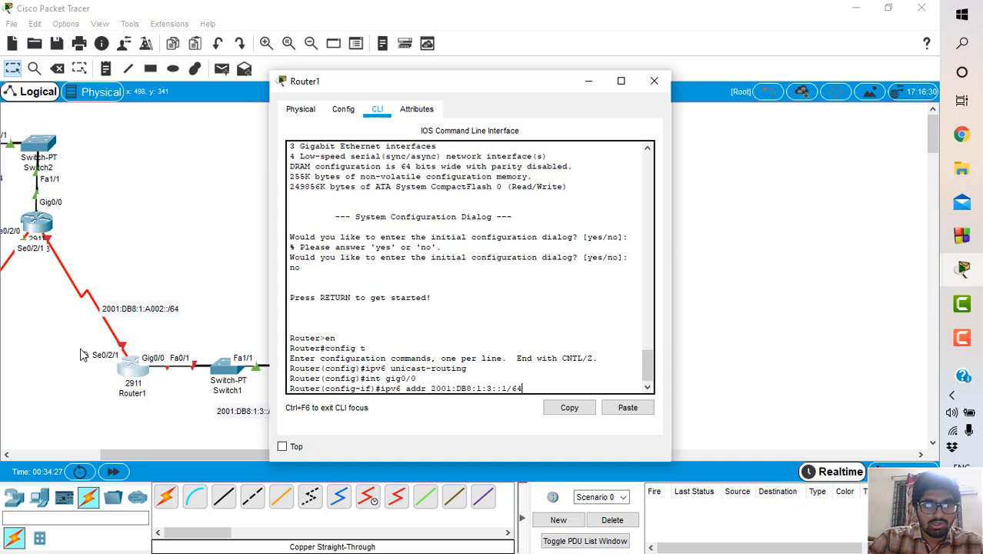
{"action": "scroll", "coordinate": [129, 365], "scroll_direction": "right", "scroll_amount": 2}
{"action": "scroll", "coordinate": [129, 365], "scroll_direction": "right", "scroll_amount": 3}
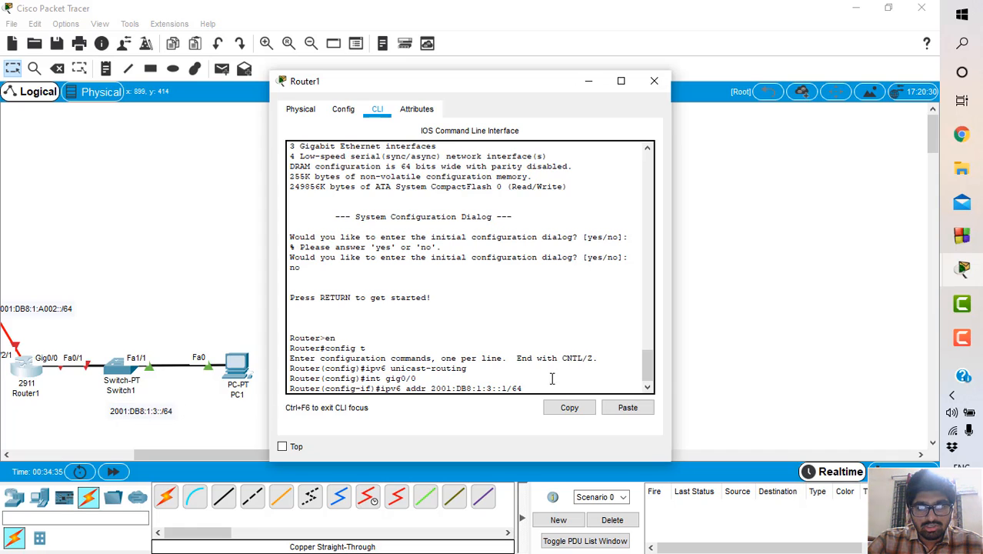
{"action": "key", "text": "Return"}
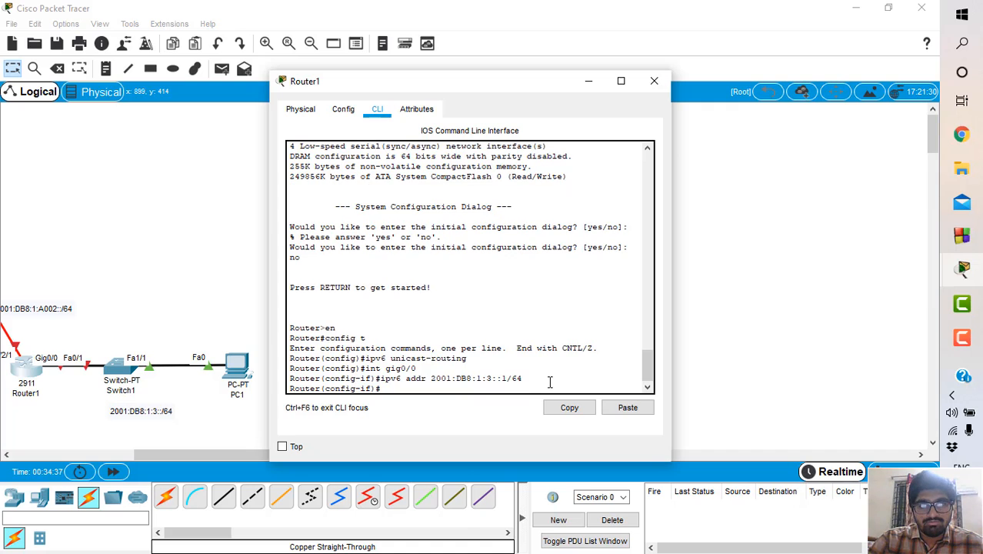
{"action": "type", "text": "NO SH"}
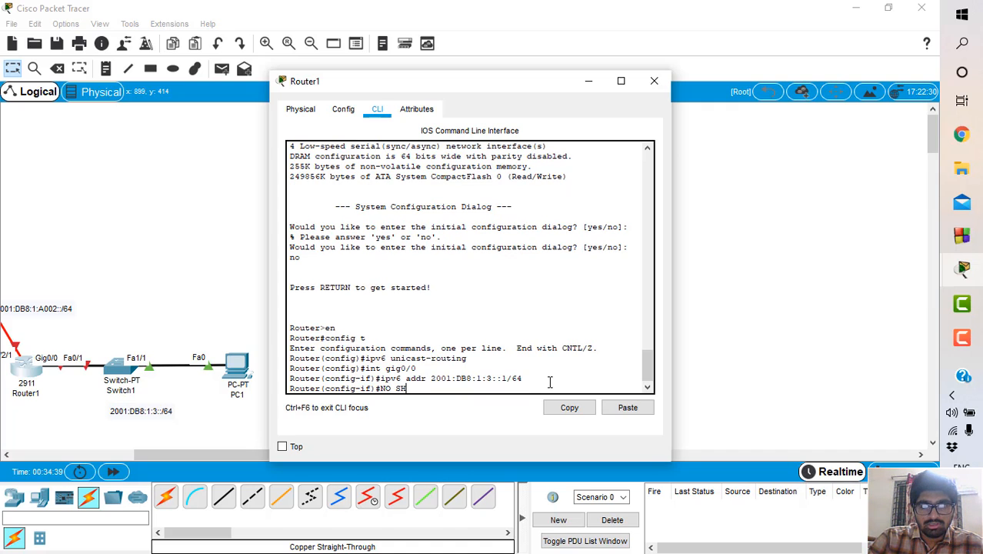
{"action": "key", "text": "Return"}
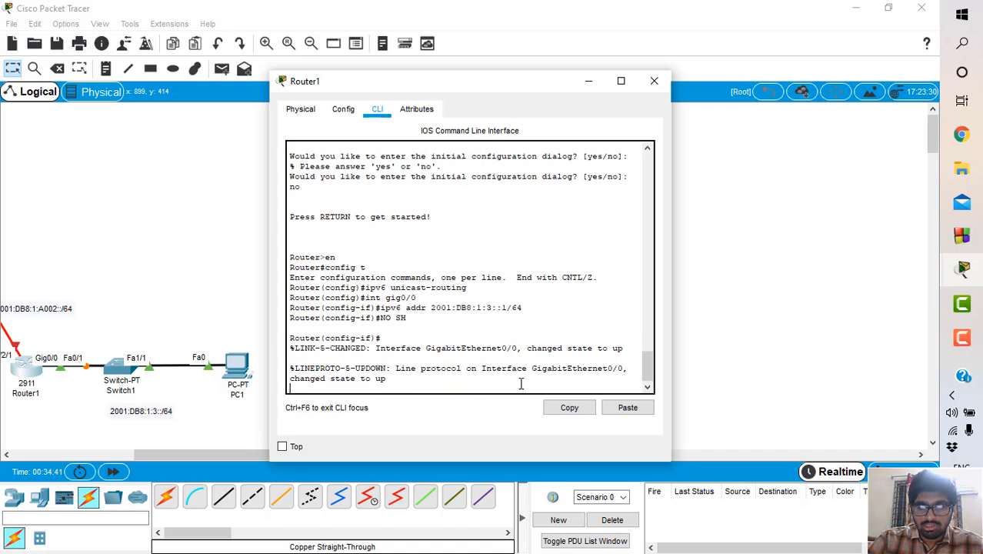
- Move Router1's window clear of the topology and enter interface configuration mode for se0/2/1
{"action": "scroll", "coordinate": [143, 387], "scroll_direction": "left", "scroll_amount": 5}
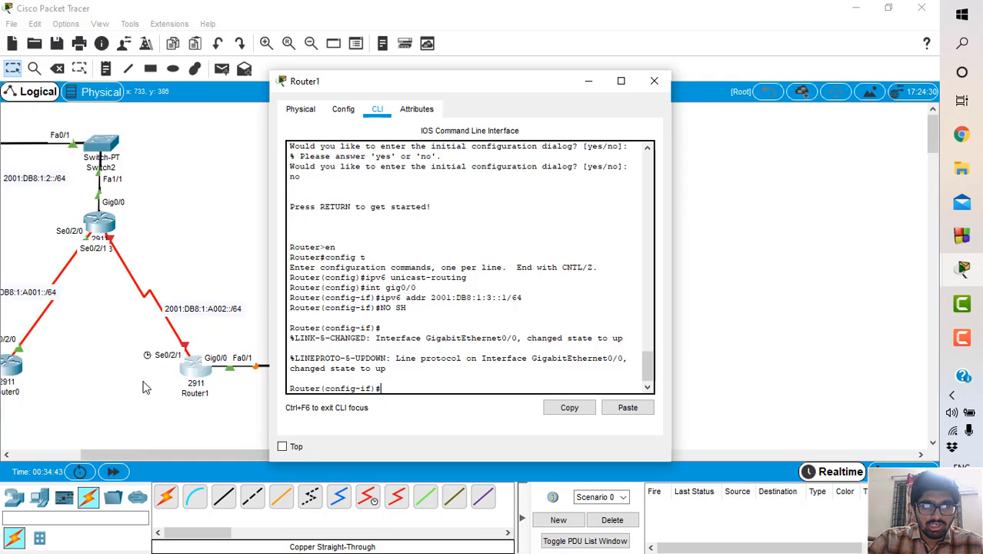
{"action": "scroll", "coordinate": [143, 387], "scroll_direction": "right", "scroll_amount": 1}
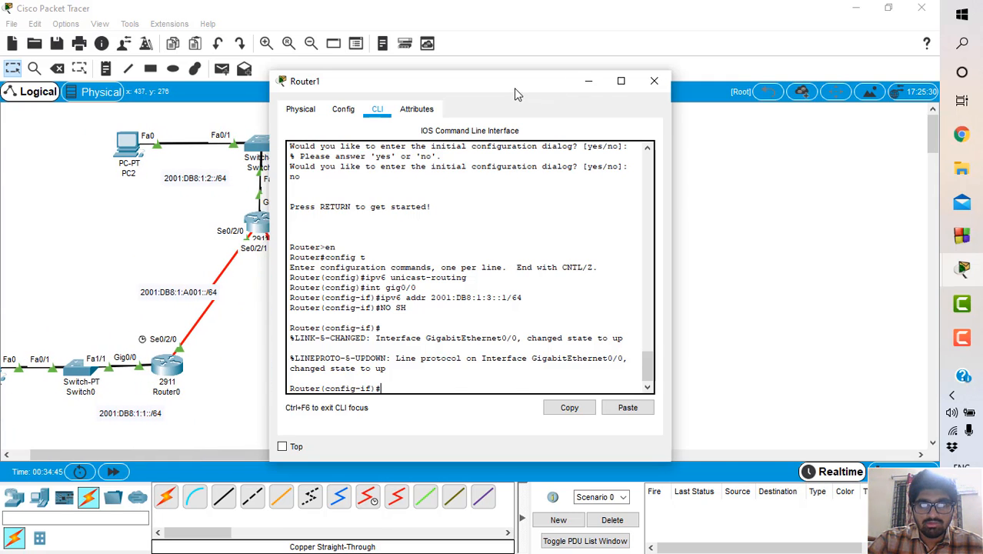
{"action": "left_click_drag", "start_coordinate": [514, 87], "coordinate": [752, 83]}
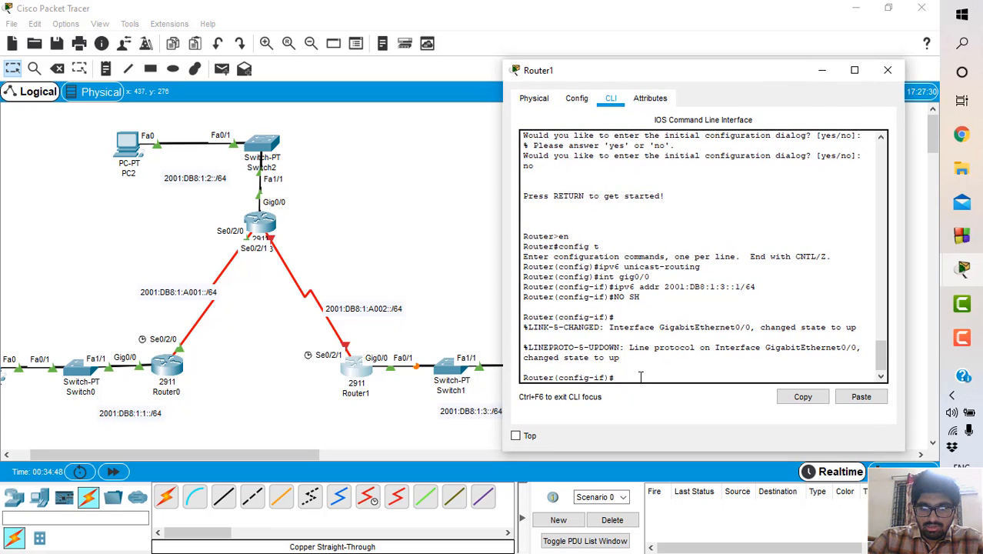
{"action": "type", "text": "int"}
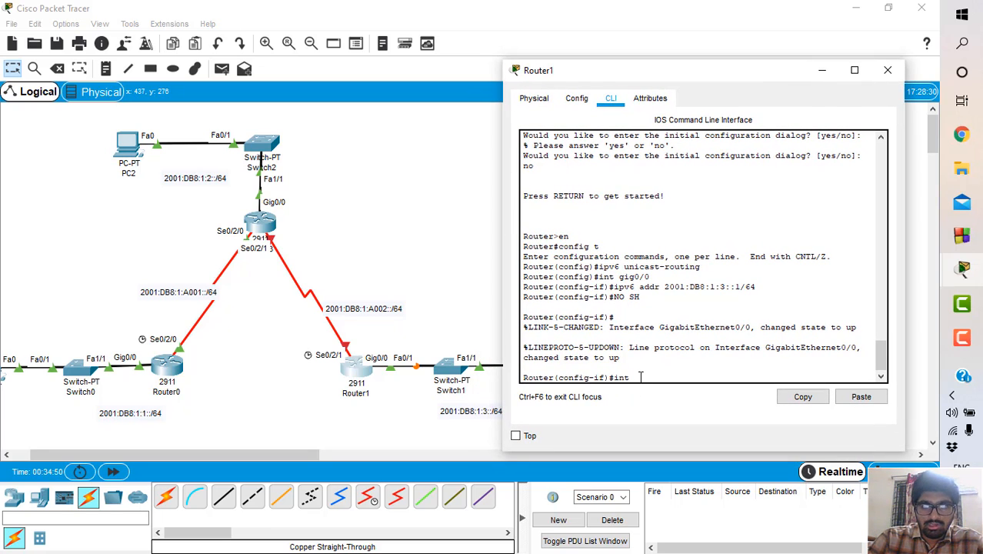
{"action": "type", "text": " se"}
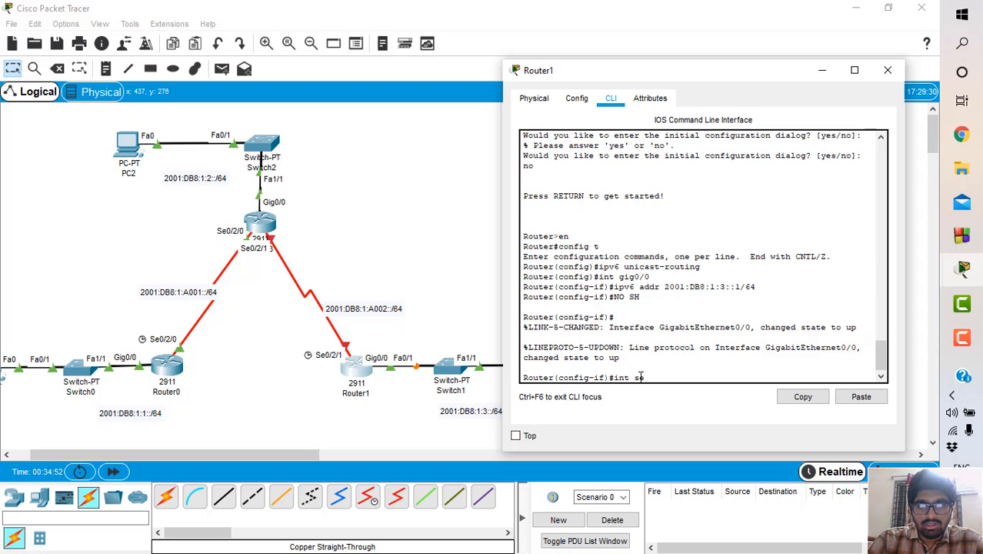
{"action": "type", "text": "0/2"}
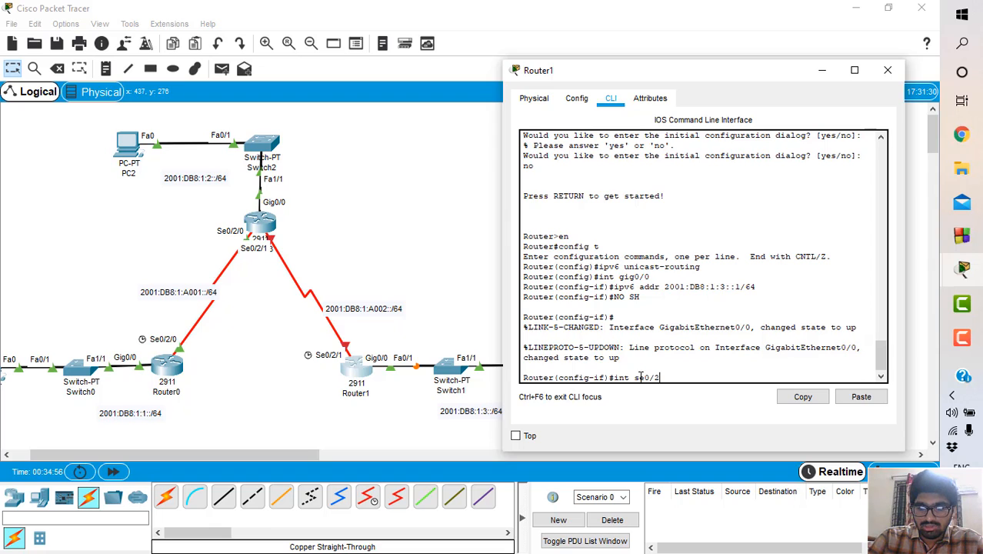
{"action": "type", "text": "/1"}
{"action": "key", "text": "Return"}
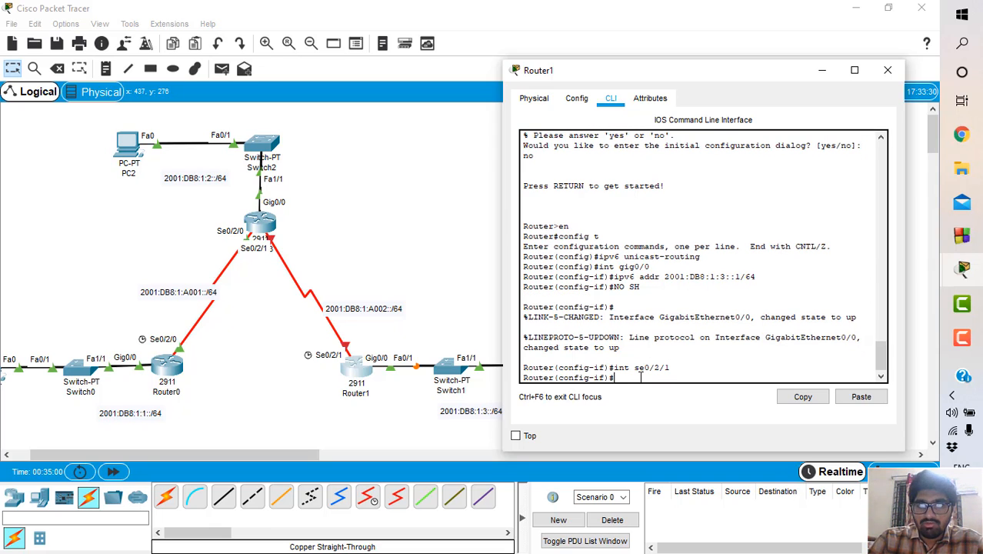
- Assign the IPv6 address 2001:DB8:1:A002::1/64 to Router1's se0/2/1 by editing the recalled gig0/0 address command
{"action": "key", "text": "Up"}
{"action": "key", "text": "Up"}
{"action": "key", "text": "Up"}
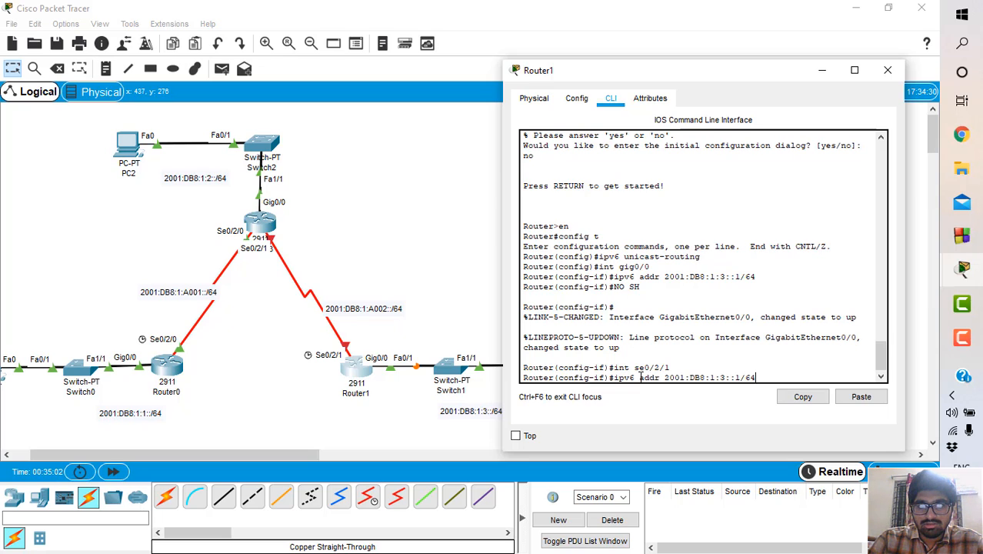
{"action": "key", "text": "Left"}
{"action": "key", "text": "Left"}
{"action": "key", "text": "Left"}
{"action": "key", "text": "Left"}
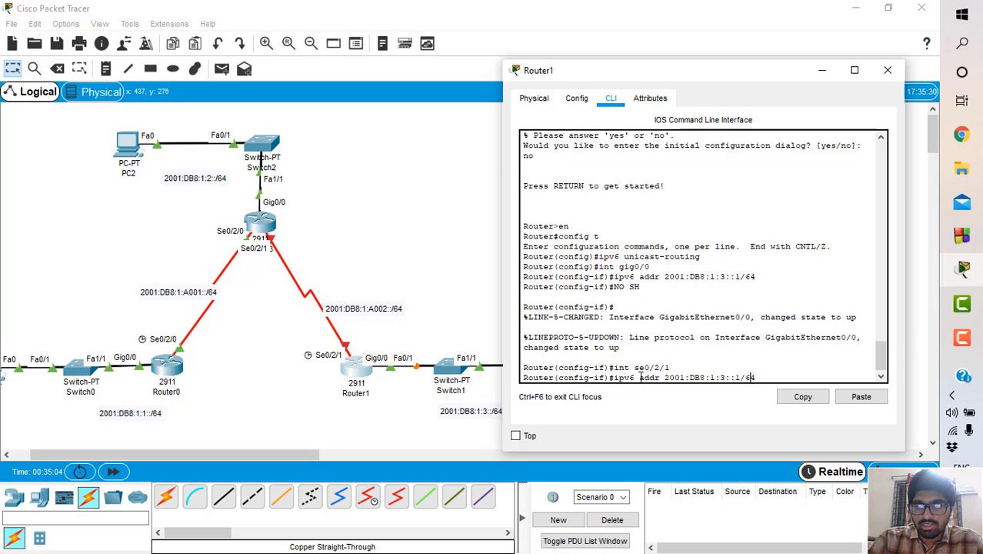
{"action": "key", "text": "BackSpace"}
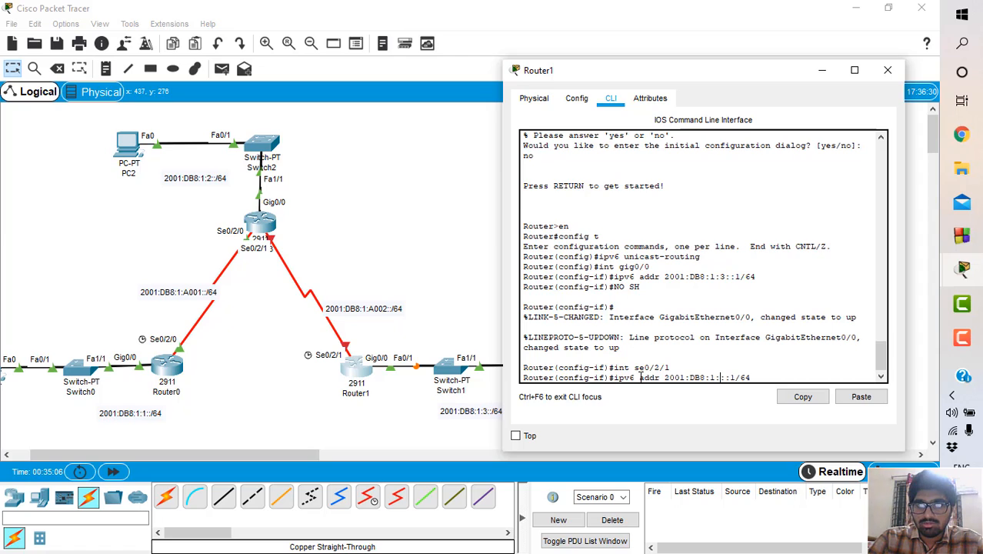
{"action": "type", "text": "A002"}
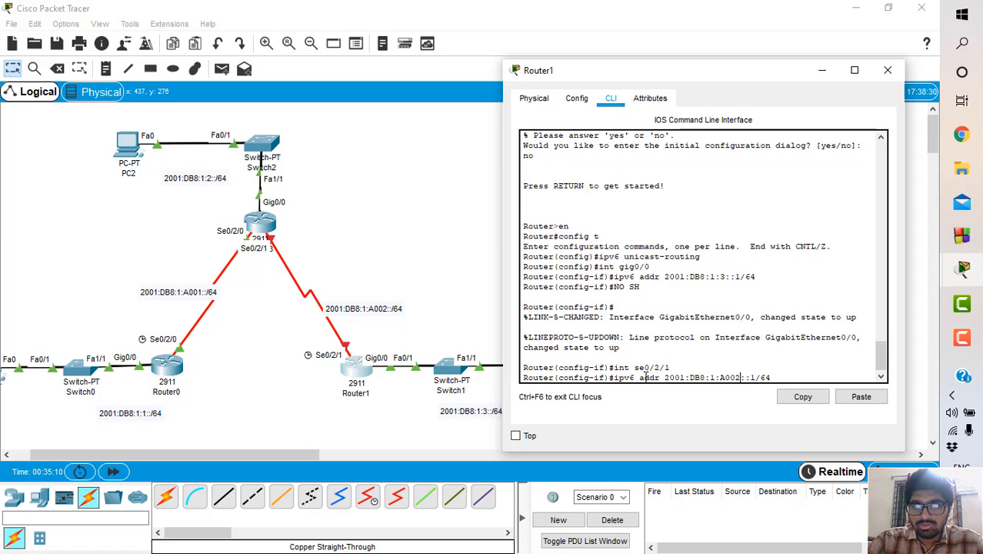
{"action": "left_click", "coordinate": [787, 379]}
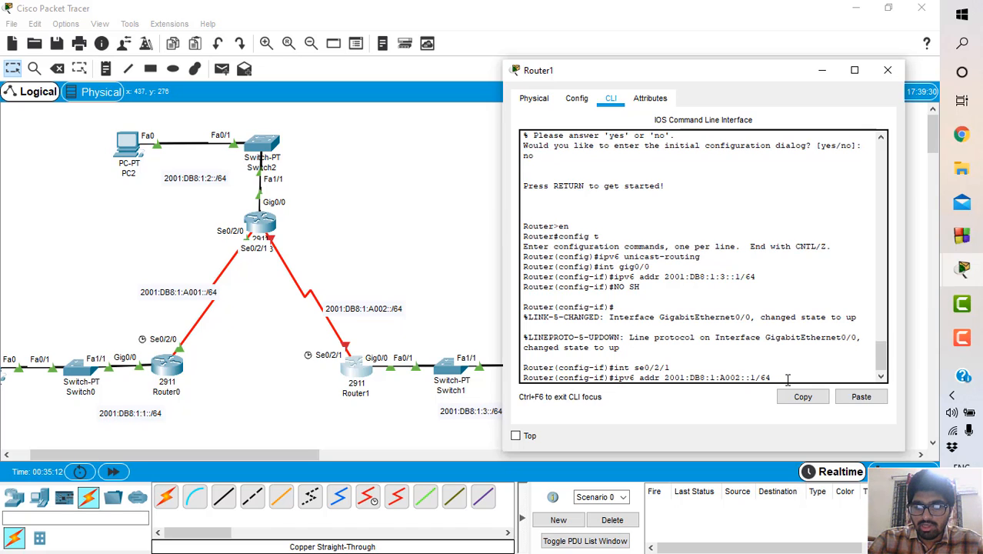
{"action": "key", "text": "Return"}
- Set the clock rate of Router1's se0/2/1 to 64000 and enable the interface with "no sh"
{"action": "type", "text": "clock"}
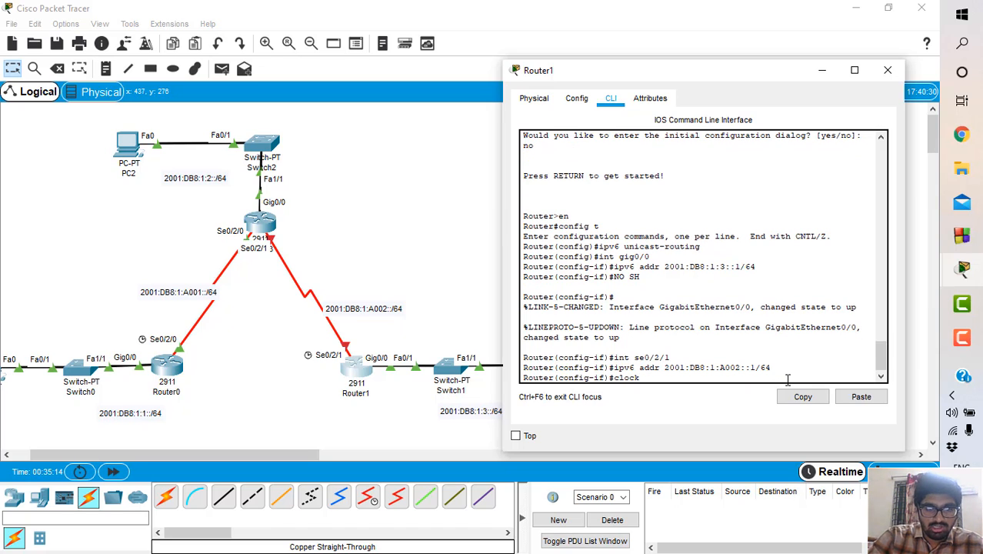
{"action": "type", "text": "rate"}
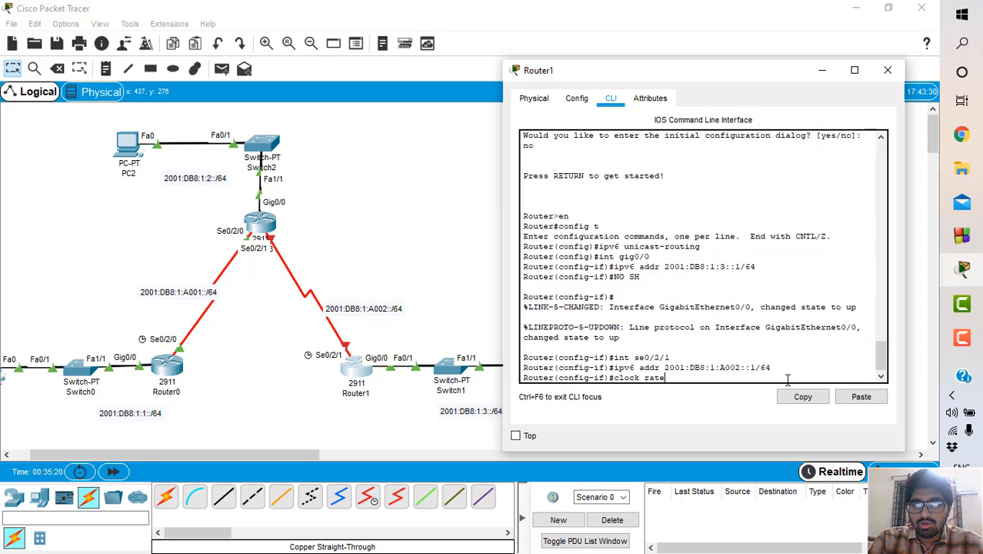
{"action": "type", "text": "  64000"}
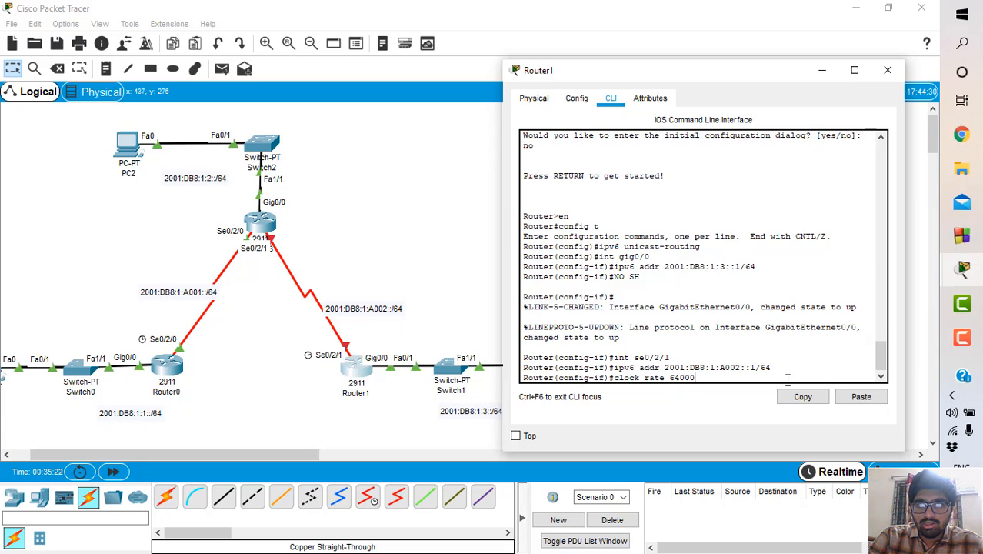
{"action": "key", "text": "Return"}
{"action": "type", "text": "no"}
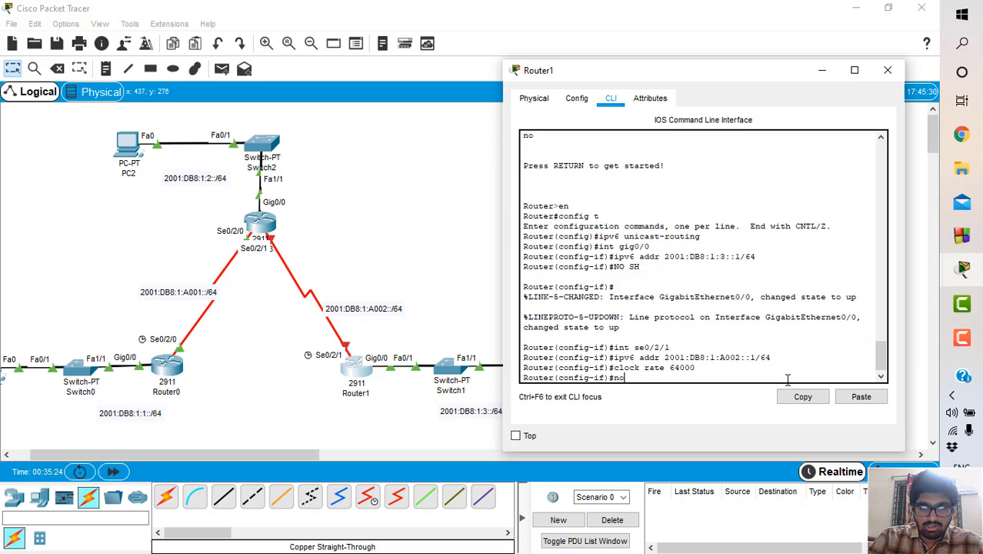
{"action": "type", "text": " sh"}
{"action": "key", "text": "Return"}
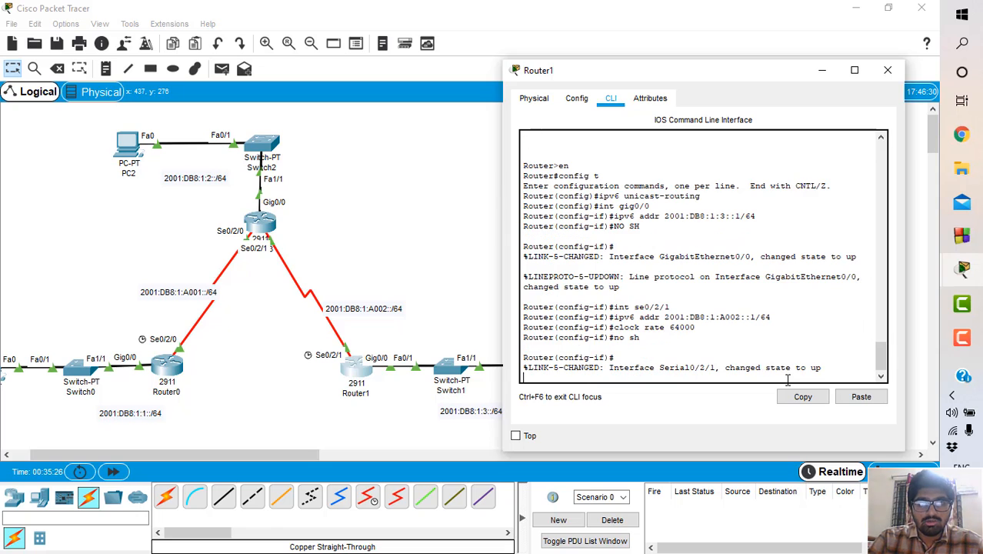
- Close Router1's window and open Router0's command line at a fresh prompt
{"action": "left_click", "coordinate": [887, 70]}
{"action": "scroll", "coordinate": [664, 302], "scroll_direction": "left", "scroll_amount": 1}
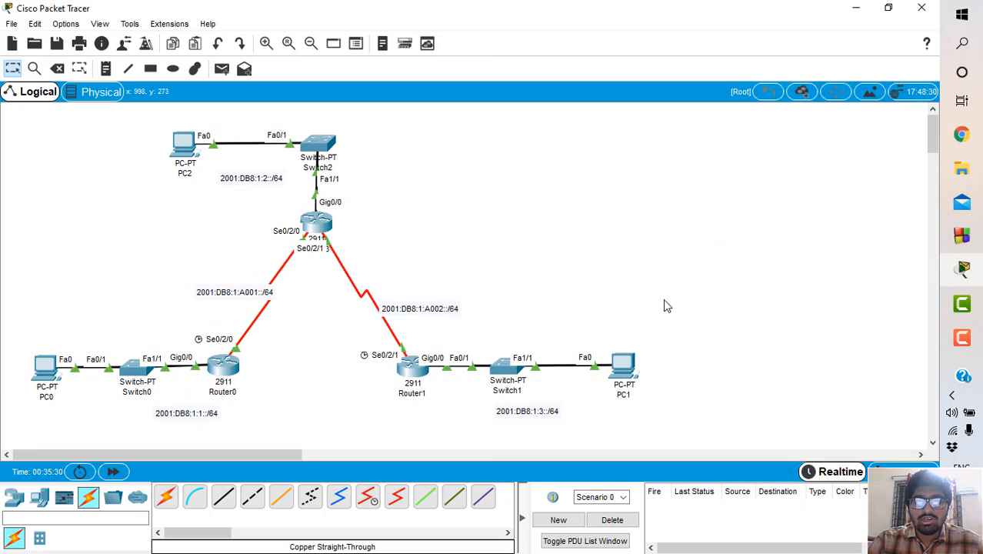
{"action": "scroll", "coordinate": [665, 305], "scroll_direction": "right", "scroll_amount": 1}
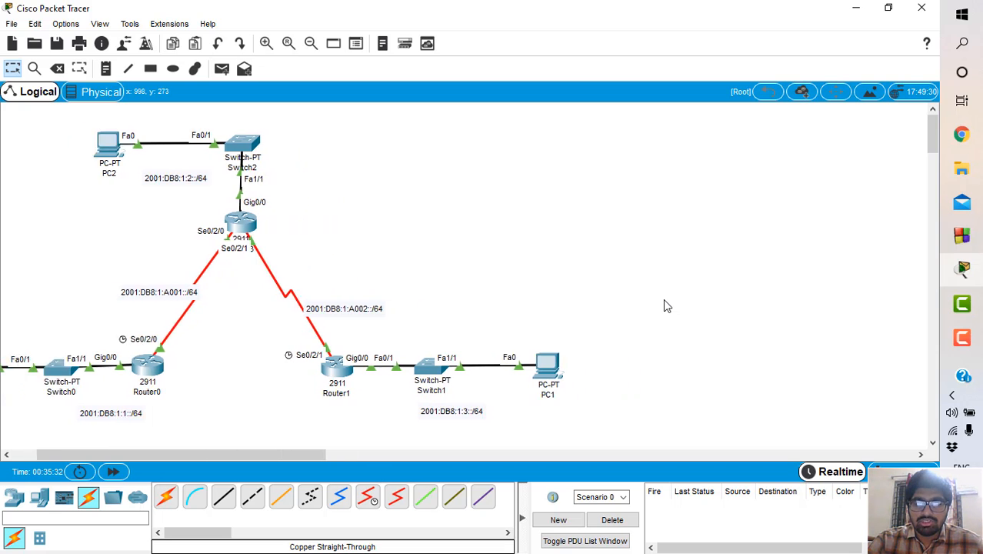
{"action": "scroll", "coordinate": [664, 305], "scroll_direction": "left", "scroll_amount": 1}
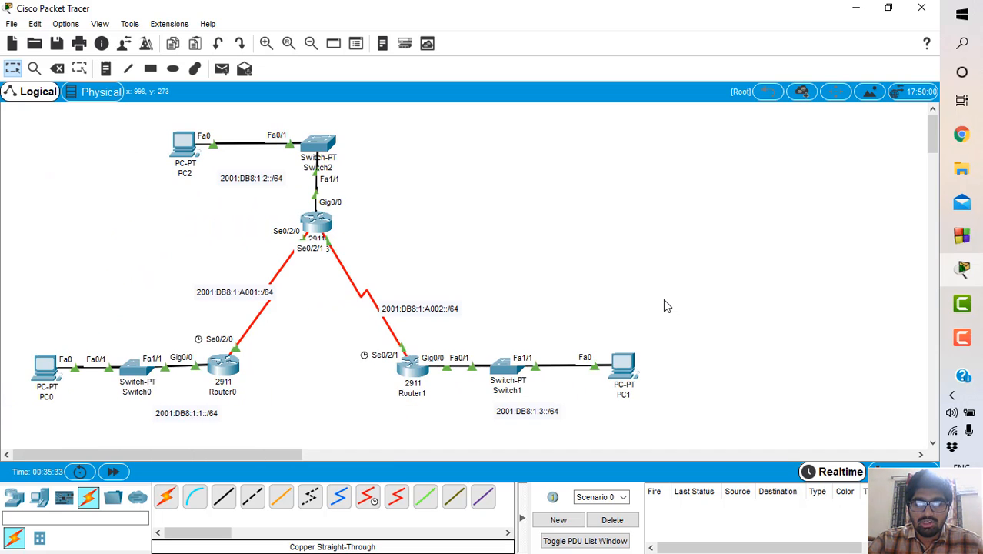
{"action": "left_click", "coordinate": [225, 367]}
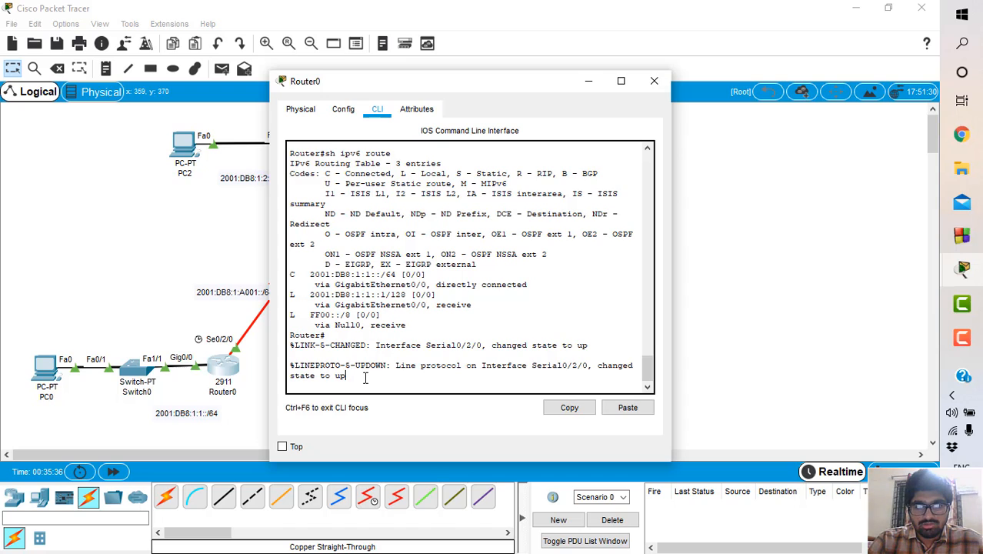
{"action": "key", "text": "Return"}
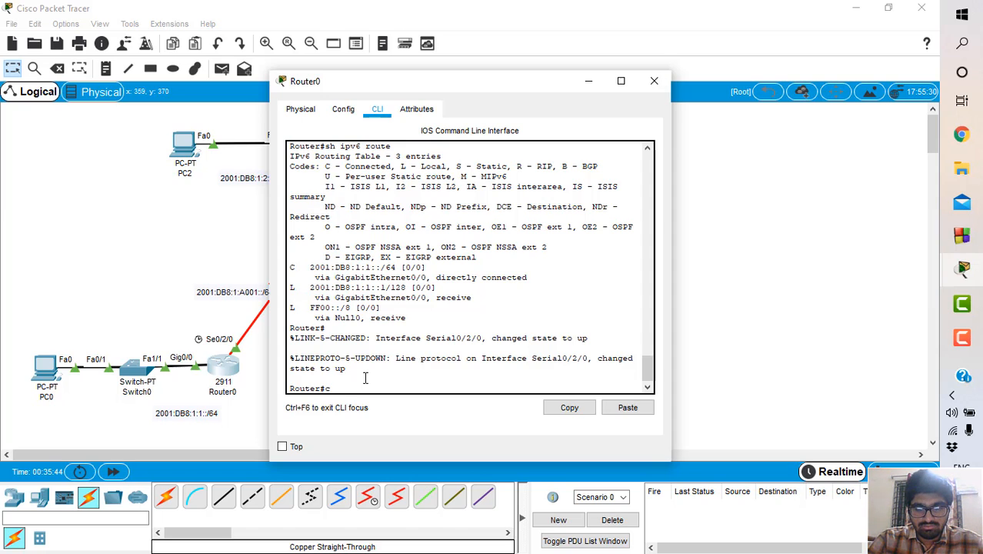
- Issue "en" and enter global configuration mode on Router0 with "config t"
{"action": "type", "text": "conf"}
{"action": "key", "text": "BackSpace"}
{"action": "key", "text": "BackSpace"}
{"action": "key", "text": "BackSpace"}
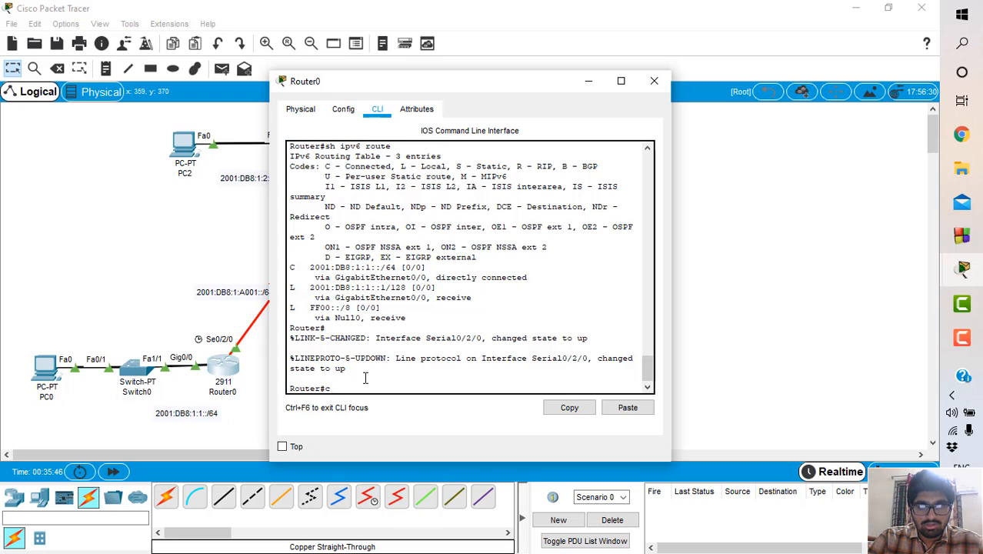
{"action": "type", "text": "en"}
{"action": "key", "text": "Return"}
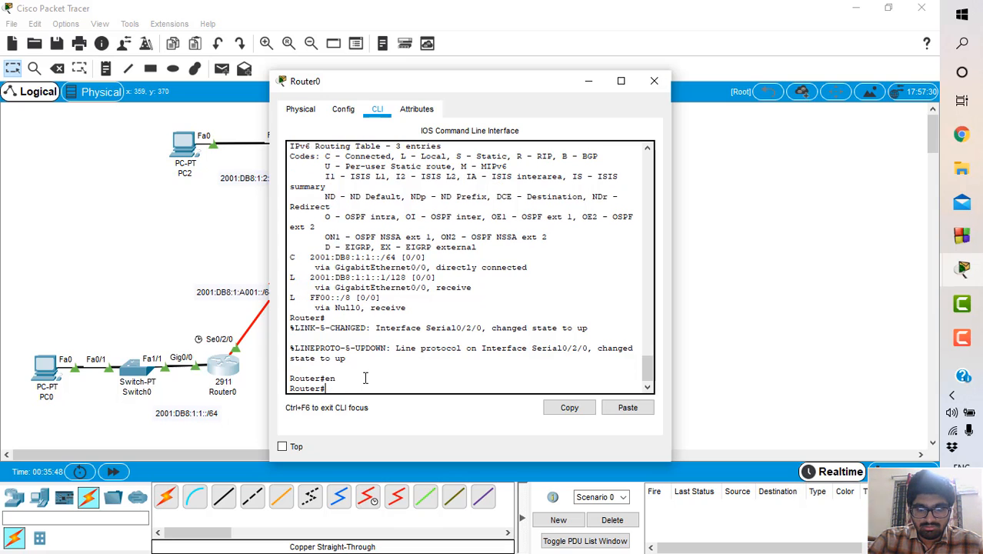
{"action": "type", "text": "config t"}
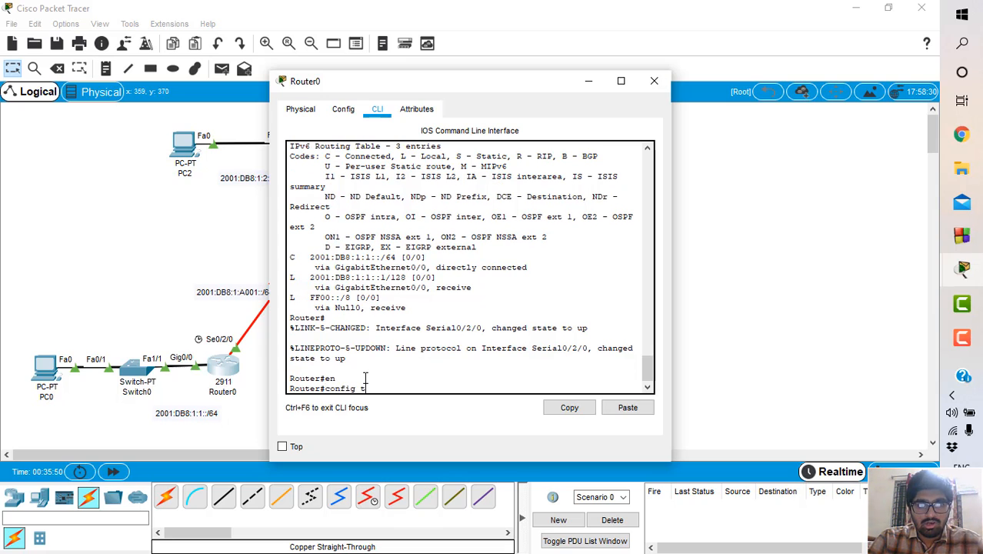
{"action": "key", "text": "Return"}
- Enable the IPv6 RIP process Test1 on Router0's gig0/0 interface with "ipv6 rip Test1 enable"
{"action": "type", "text": "int"}
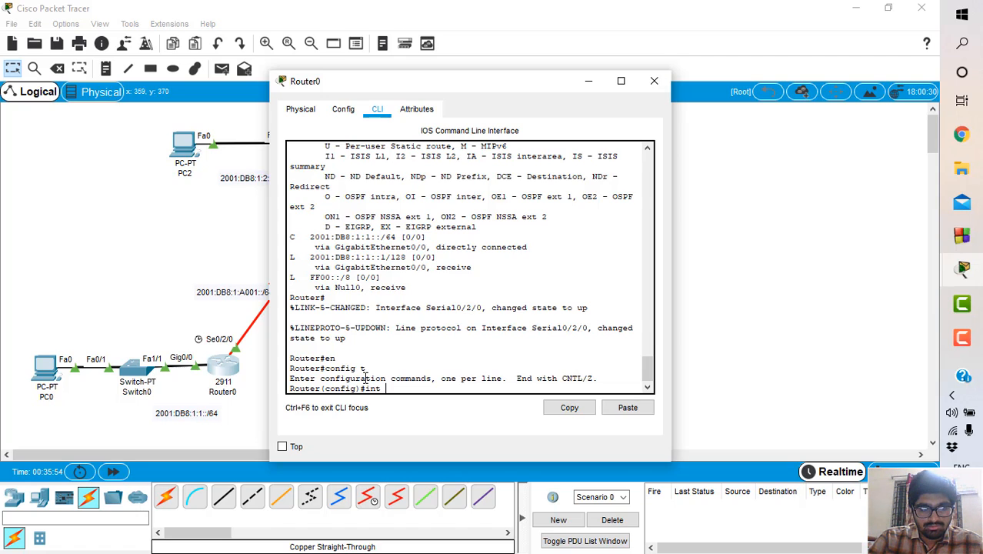
{"action": "type", "text": " gig0/0"}
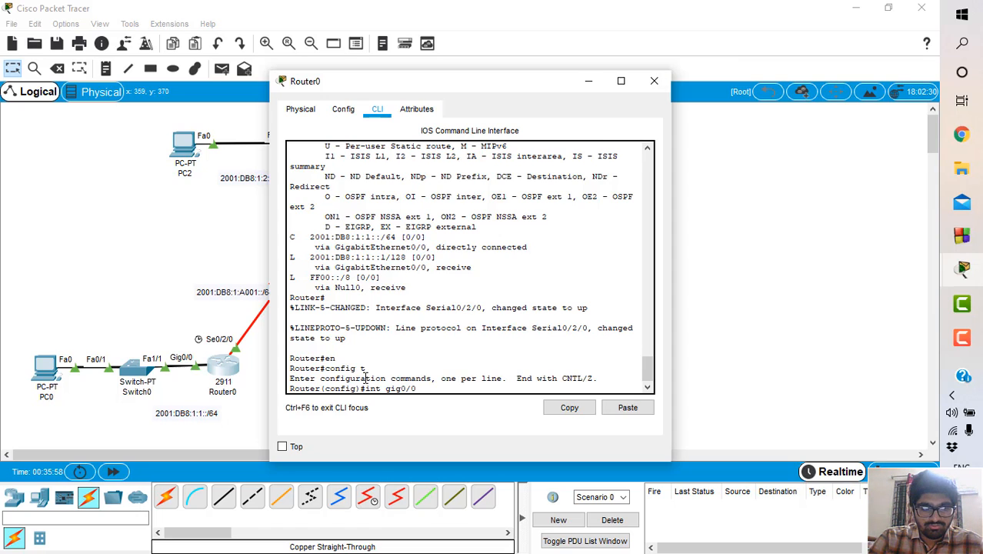
{"action": "key", "text": "Return"}
{"action": "type", "text": "ipv6"}
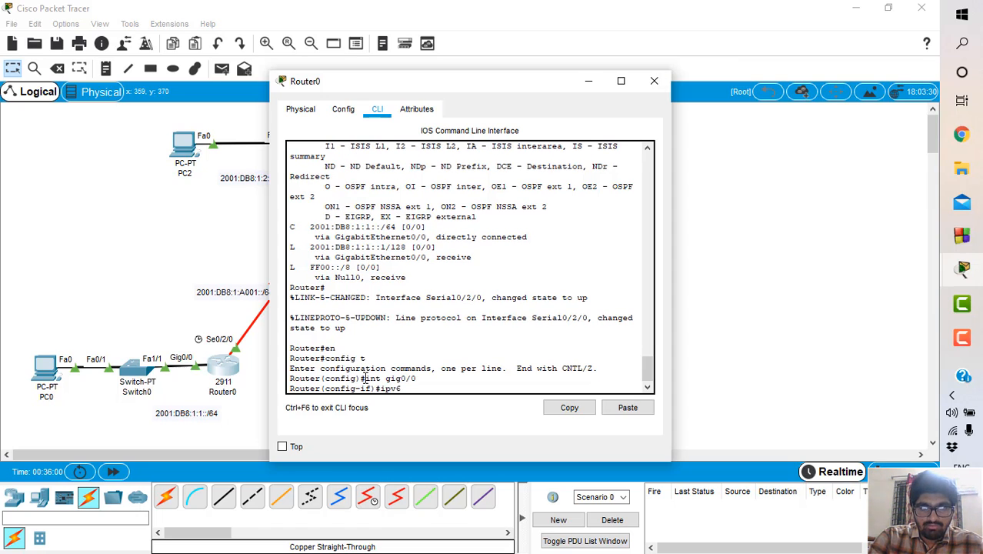
{"action": "type", "text": " r"}
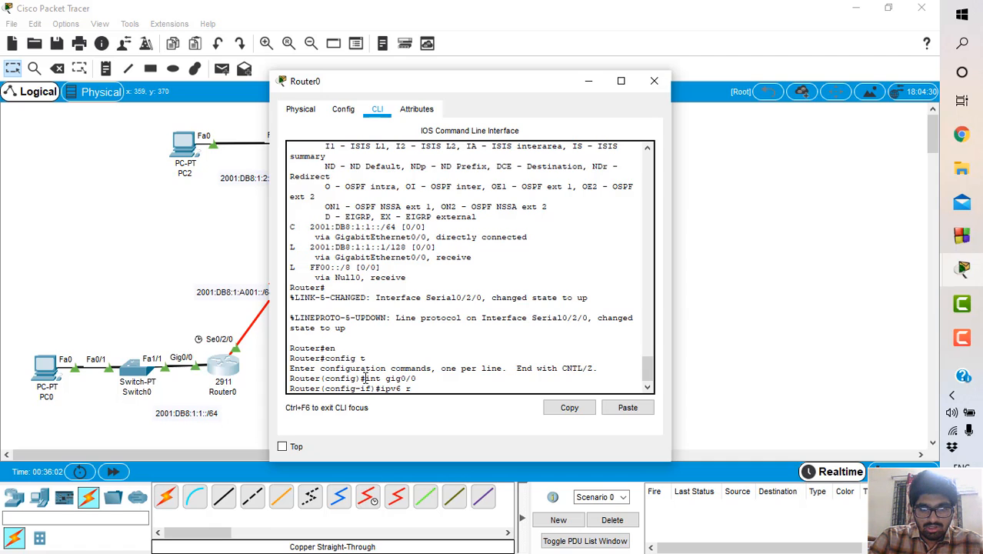
{"action": "type", "text": "ip Test1"}
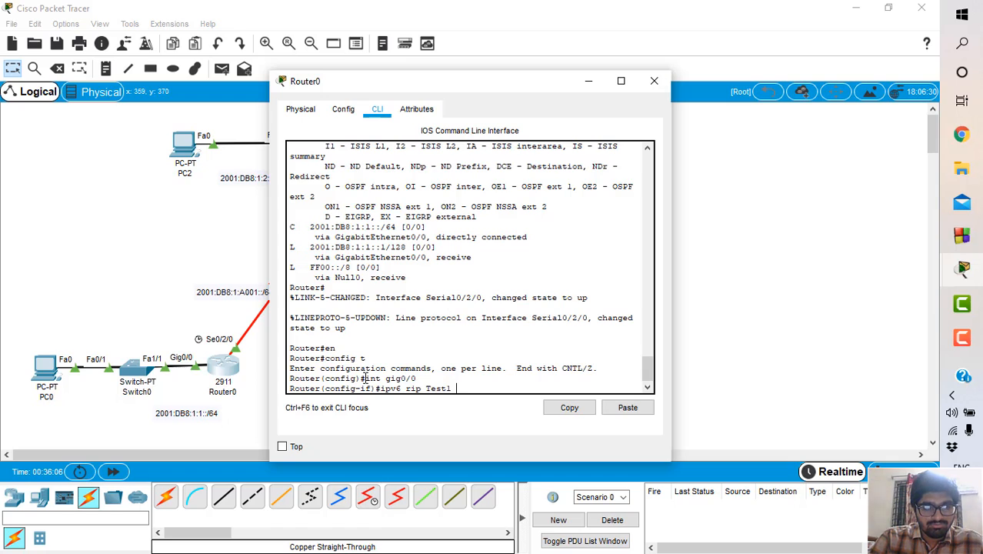
{"action": "type", "text": " enable"}
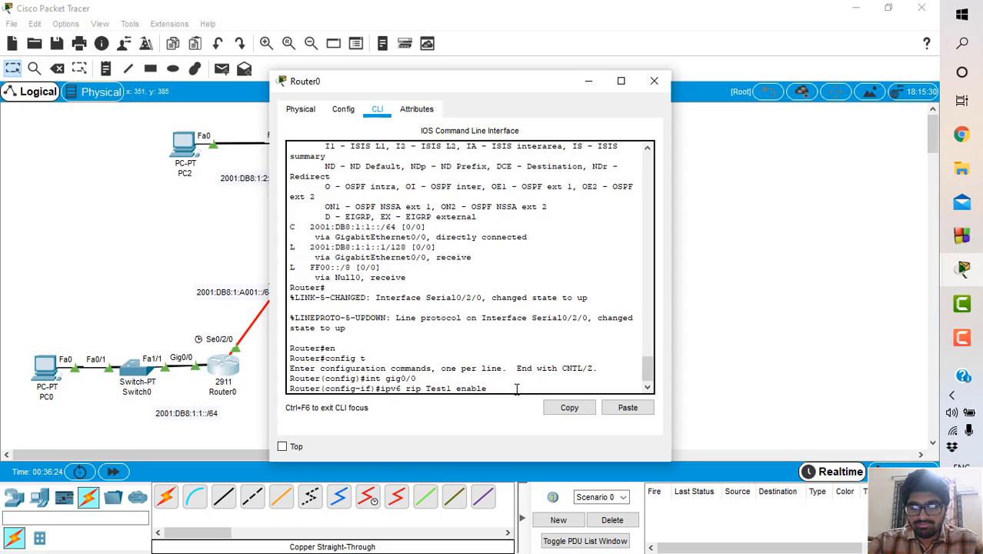
{"action": "key", "text": "Return"}
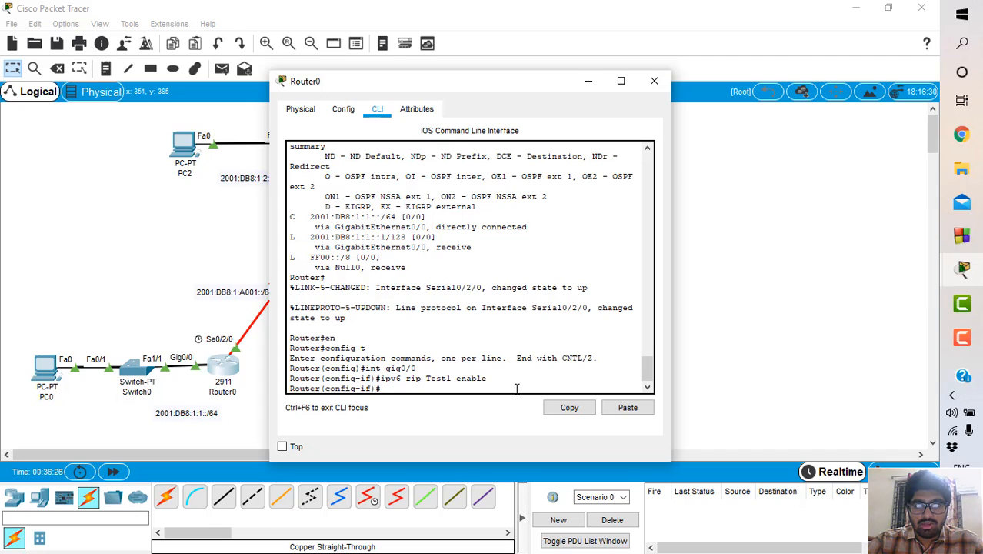
- Select Router0's se0/2/0 interface and enable the IPv6 RIP process Test1 on it by reusing the earlier command
{"action": "type", "text": "int"}
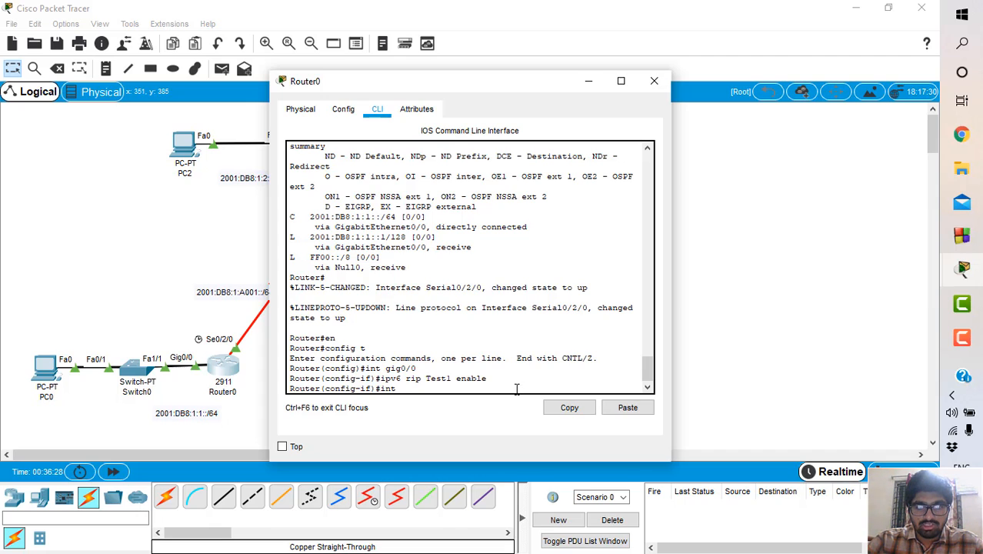
{"action": "type", "text": " se"}
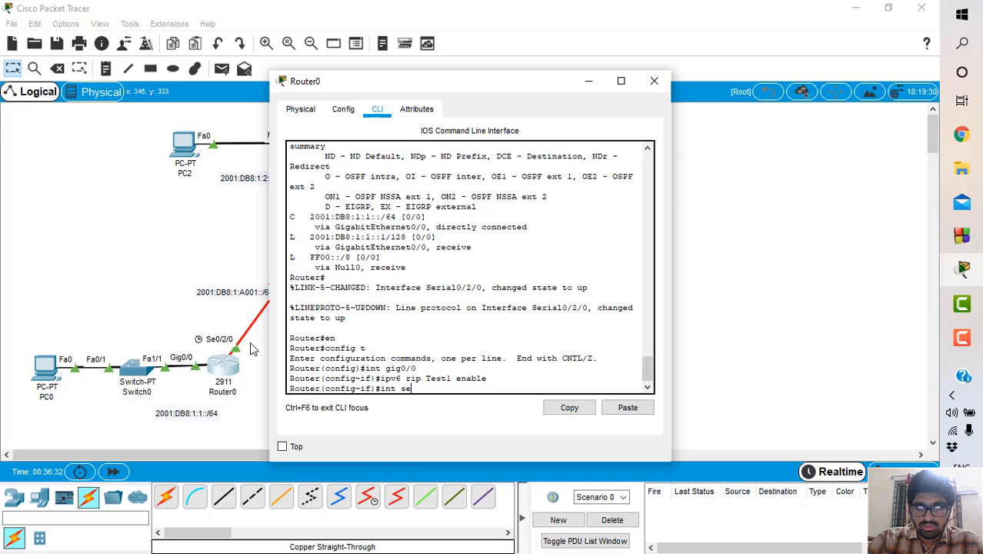
{"action": "type", "text": "0/2/0"}
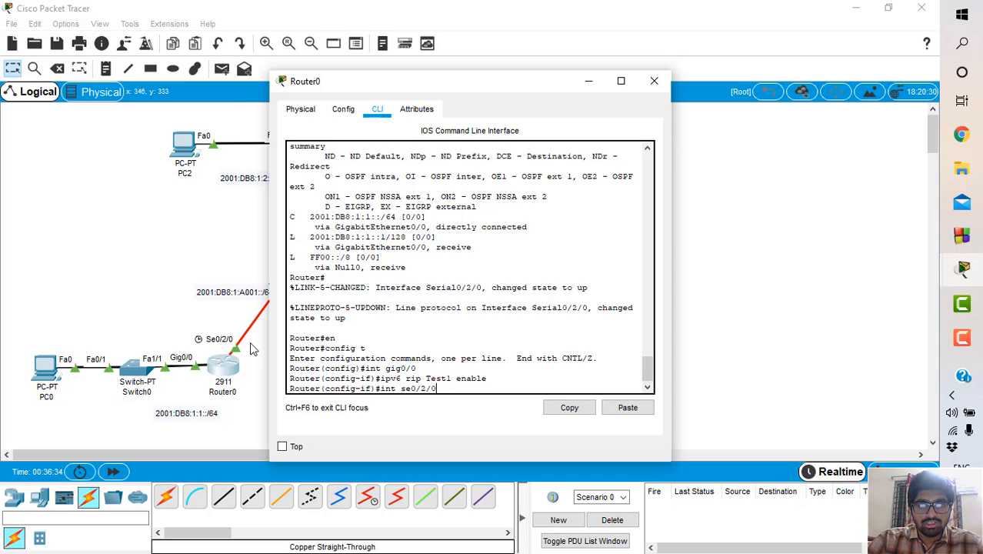
{"action": "key", "text": "Return"}
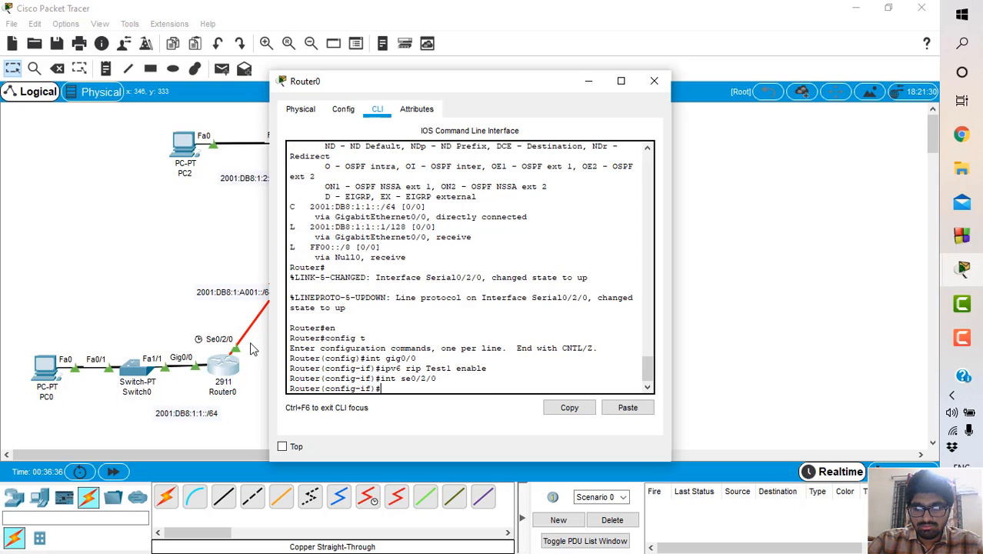
{"action": "key", "text": "Up"}
{"action": "key", "text": "Up"}
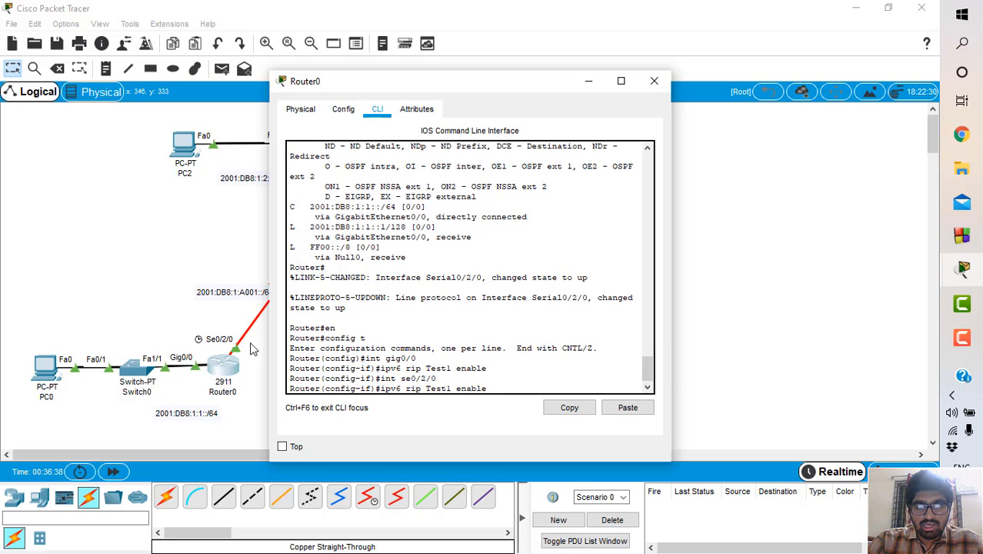
{"action": "key", "text": "Return"}
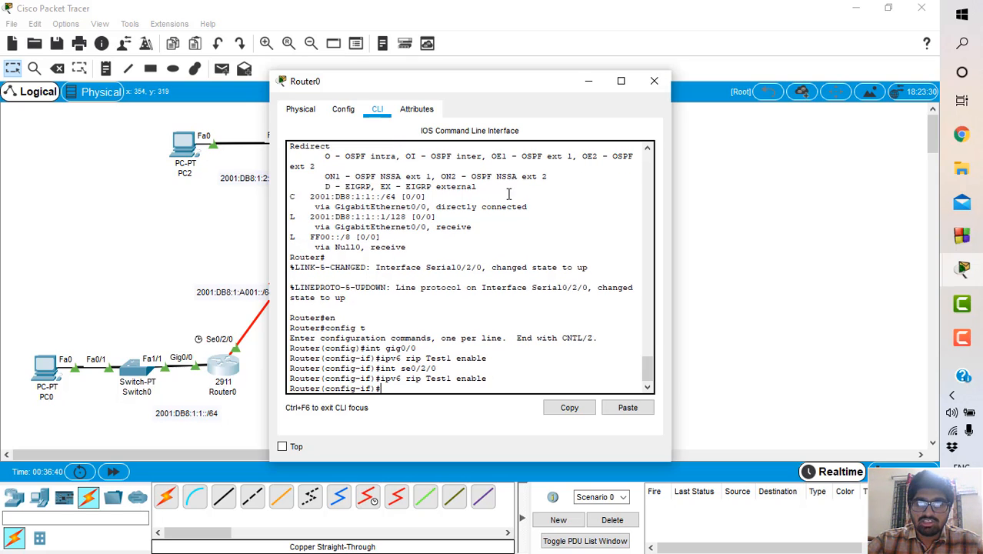
- Close Router0's window and open Router3's command line at a fresh prompt
{"action": "left_click", "coordinate": [654, 82]}
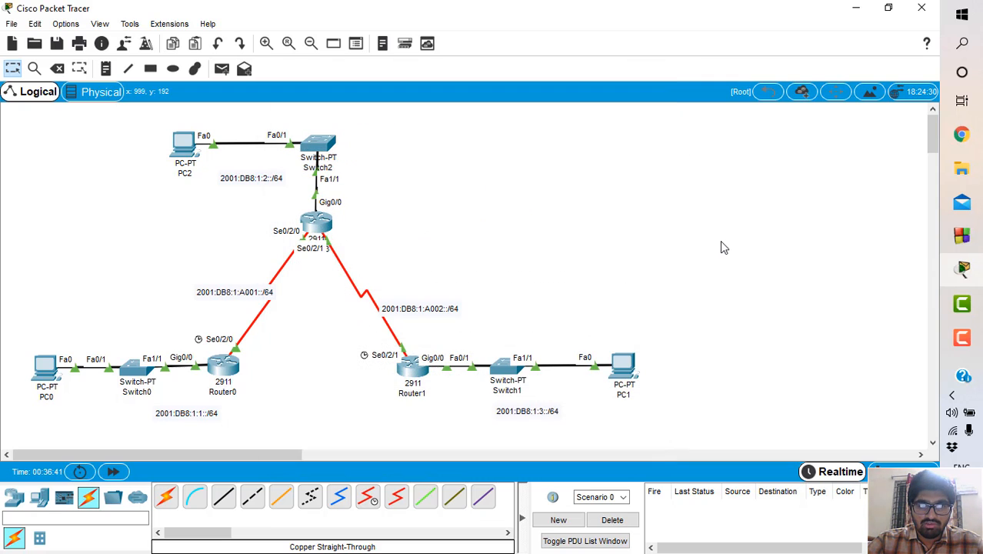
{"action": "left_click", "coordinate": [317, 229]}
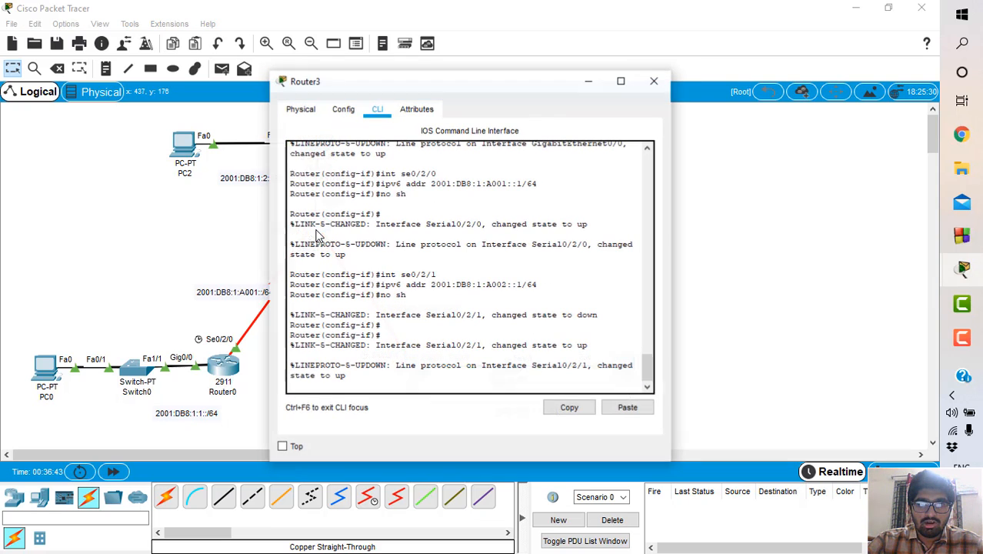
{"action": "left_click", "coordinate": [400, 388]}
{"action": "key", "text": "Return"}
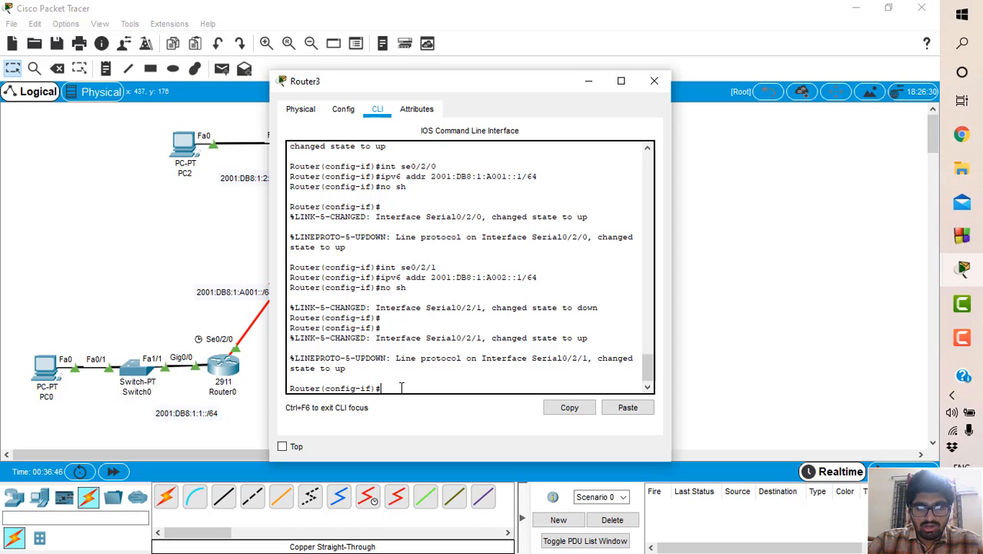
- Exit Router3's interface configuration back to privileged mode and re-enter global configuration mode with "config t"
{"action": "type", "text": "exit"}
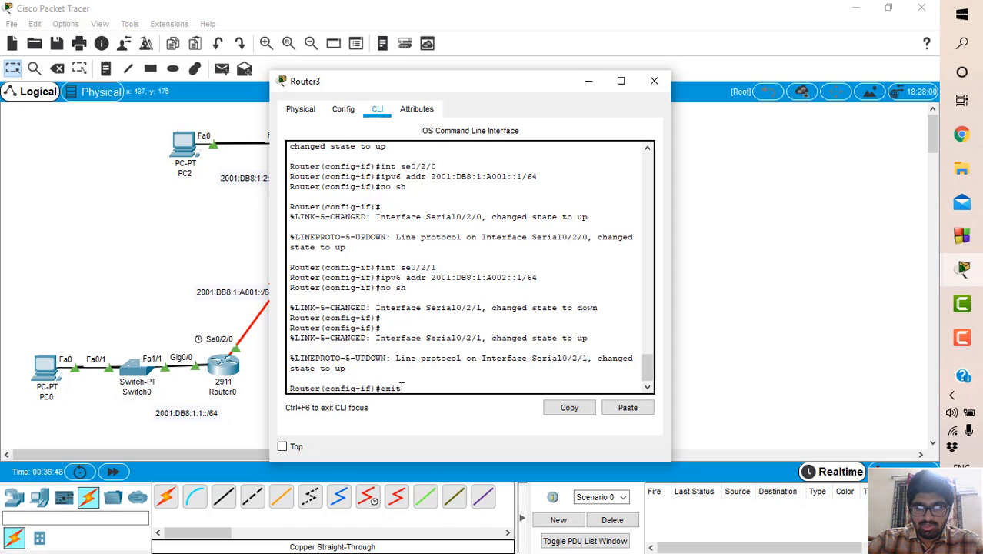
{"action": "key", "text": "Return"}
{"action": "type", "text": "er(config)#e"}
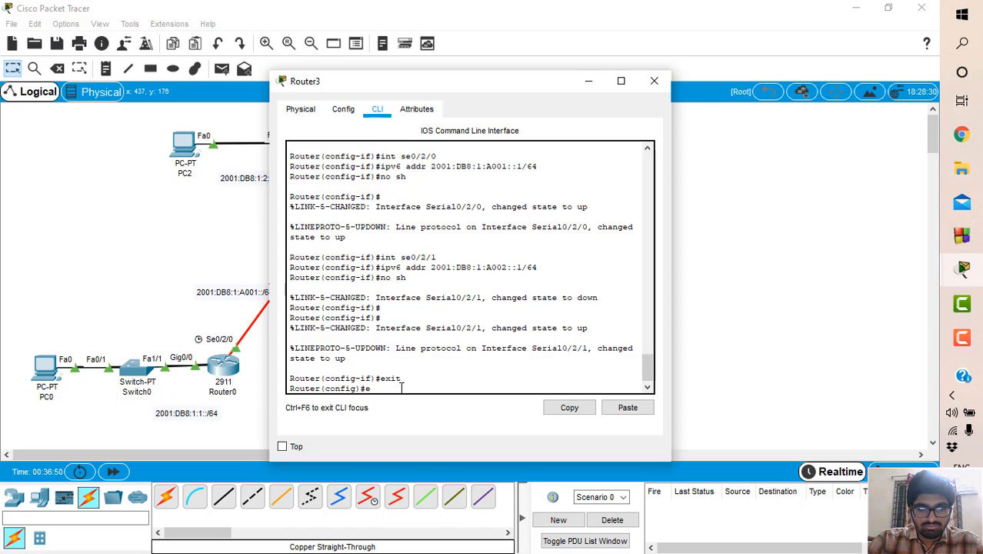
{"action": "type", "text": "xit"}
{"action": "key", "text": "Return"}
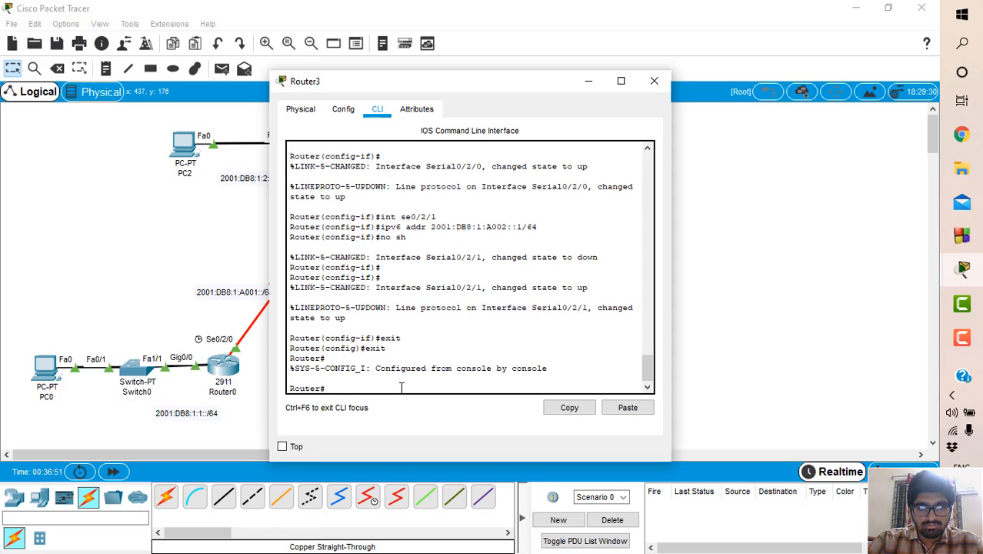
{"action": "type", "text": "en"}
{"action": "key", "text": "Return"}
{"action": "type", "text": "con"}
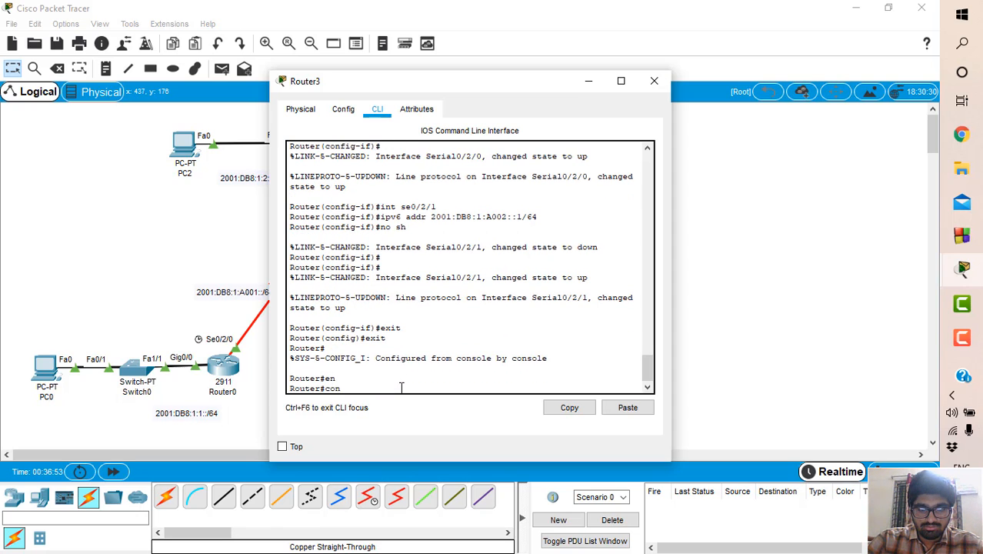
{"action": "type", "text": "fig t"}
{"action": "key", "text": "Return"}
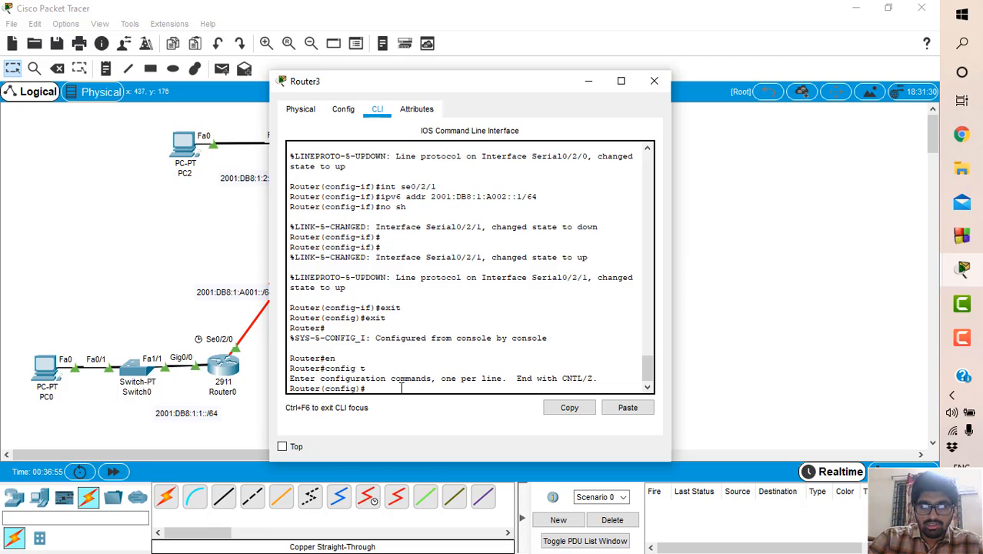
- Select Router3's gig0/0 interface and enable the IPv6 RIP process Test1 on it with "ipv6 rip Test1 enable"
{"action": "type", "text": "int gg"}
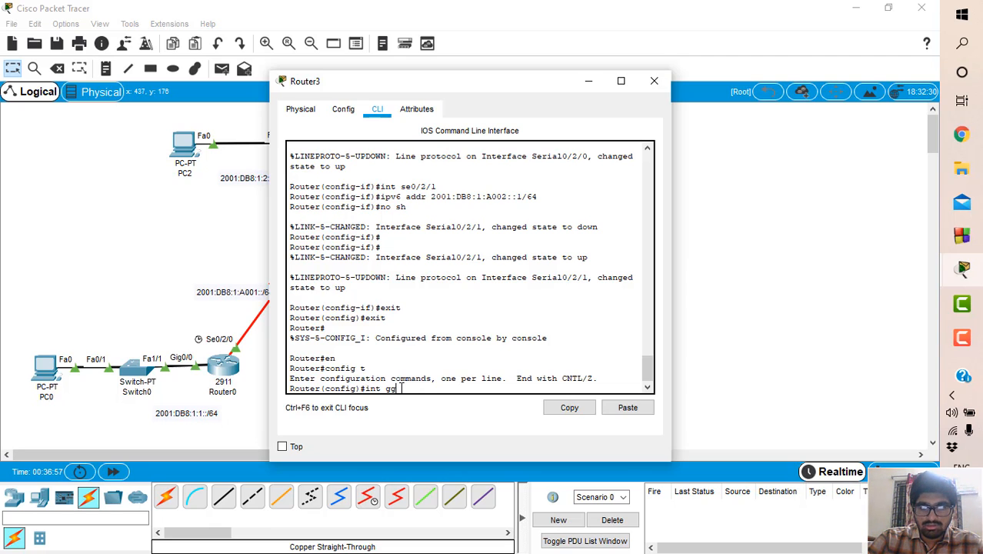
{"action": "key", "text": "BackSpace"}
{"action": "key", "text": "BackSpace"}
{"action": "type", "text": "gig0/0"}
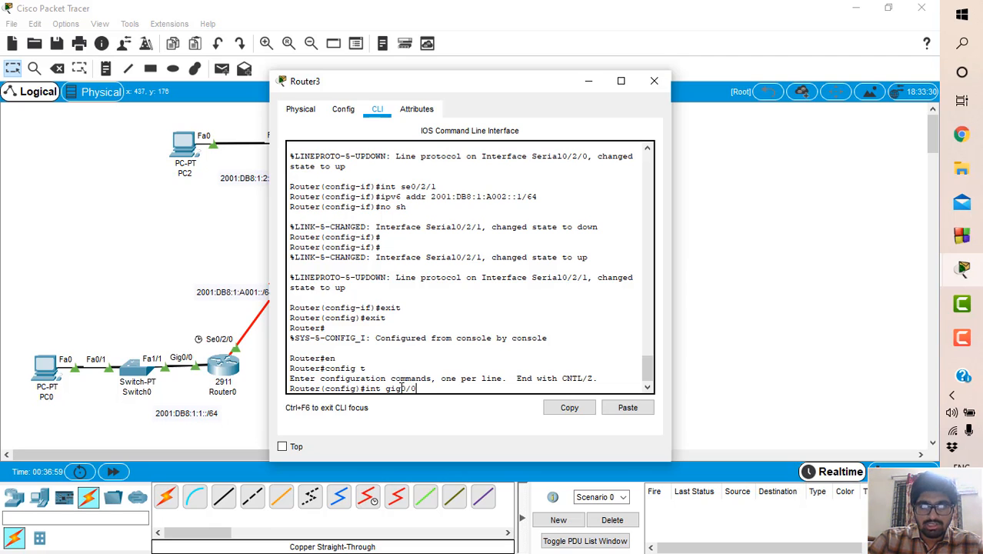
{"action": "key", "text": "Return"}
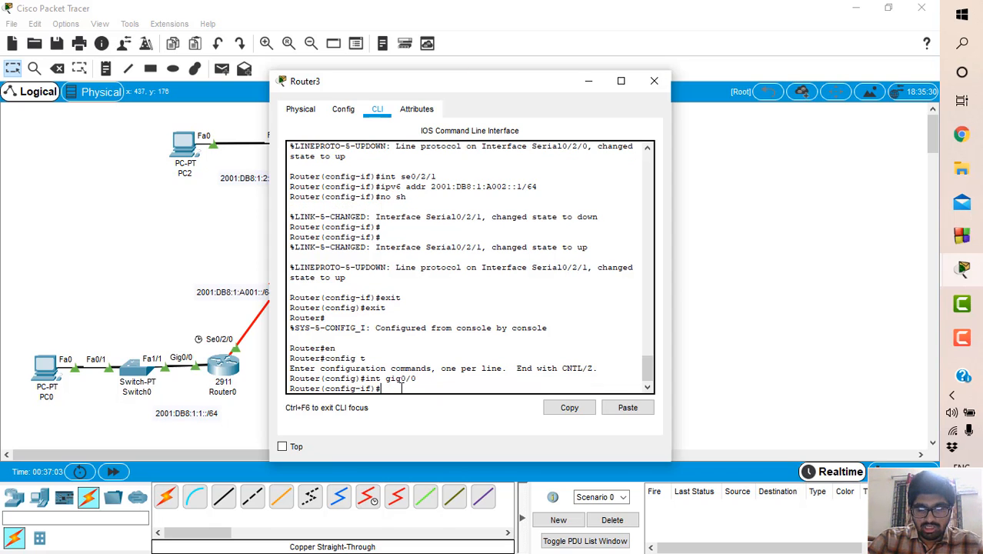
{"action": "type", "text": "ipv6"}
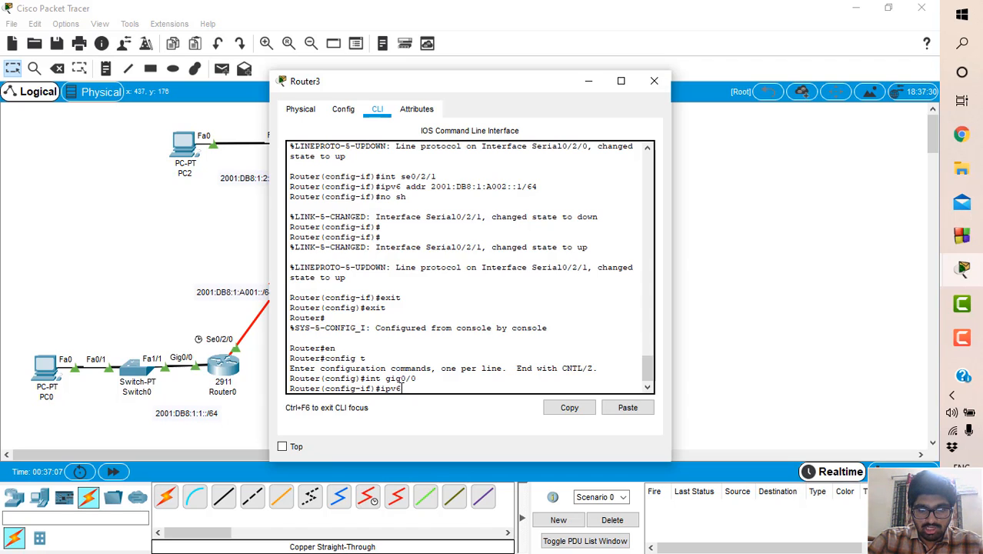
{"action": "type", "text": " rip"}
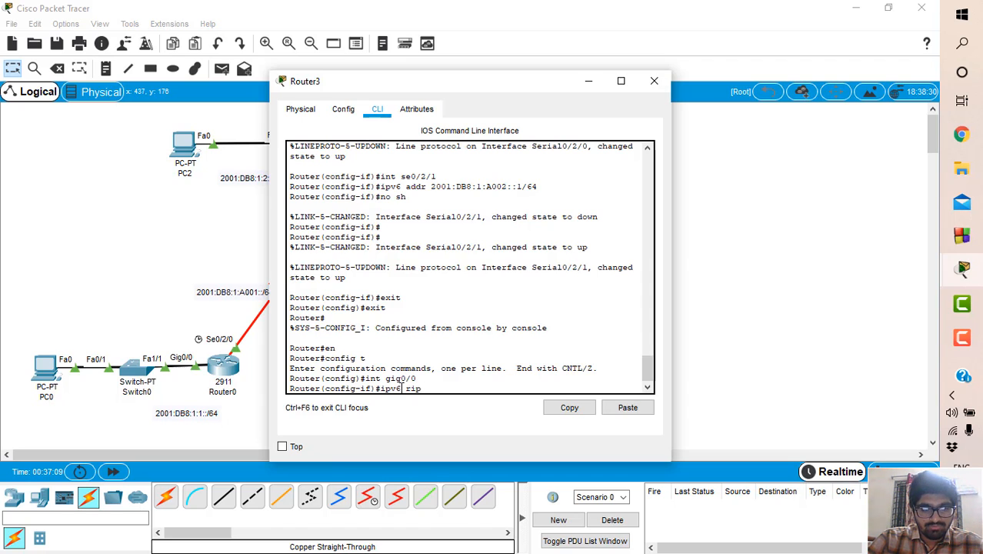
{"action": "type", "text": " Test1"}
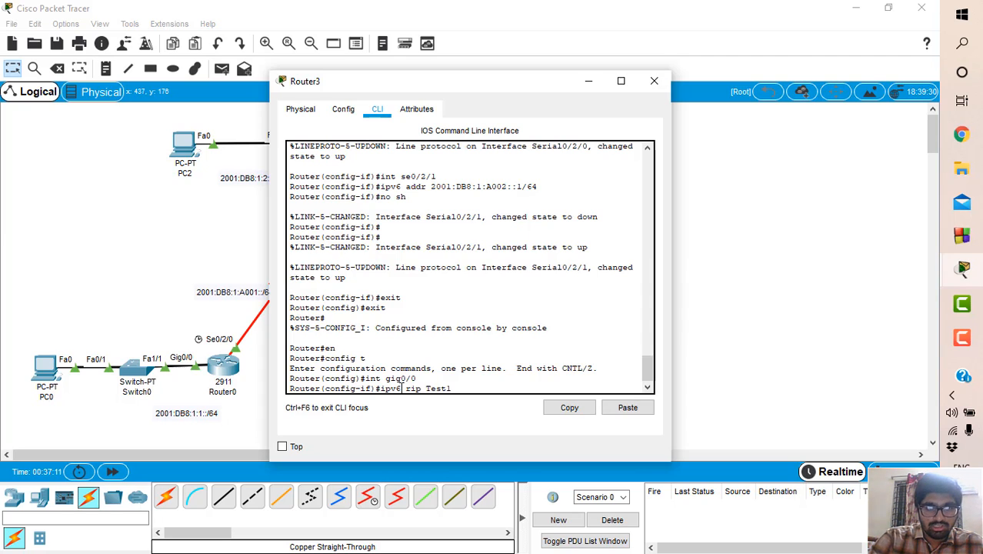
{"action": "type", "text": " e"}
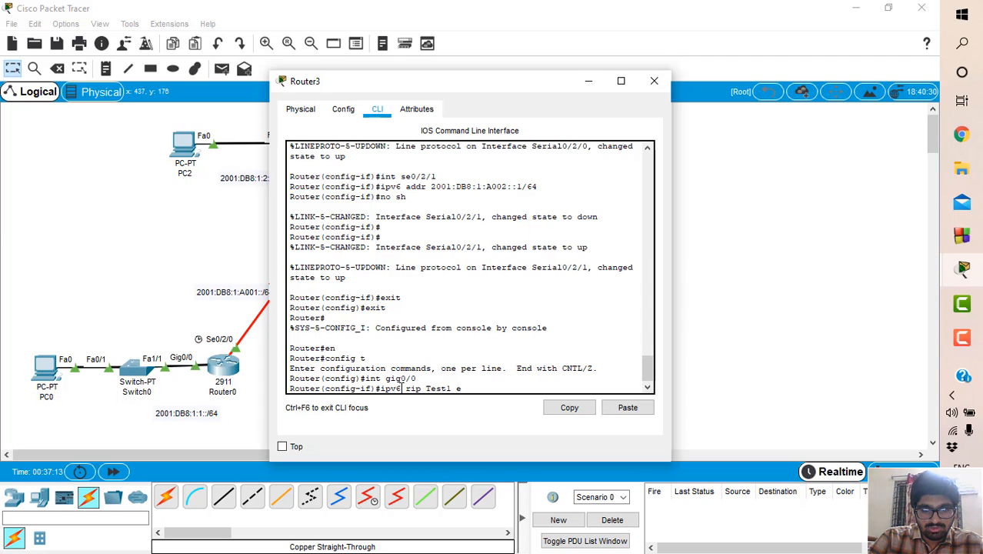
{"action": "type", "text": "nable"}
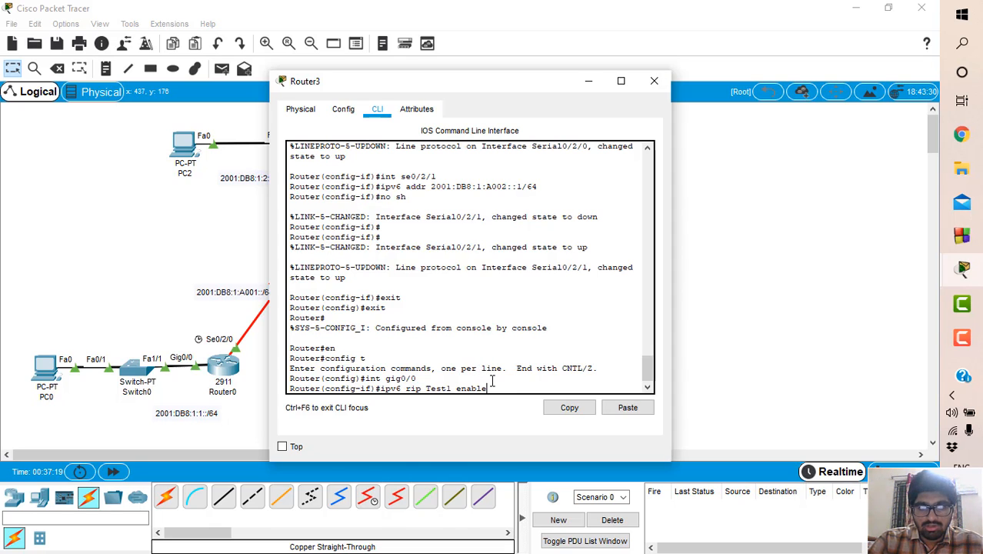
{"action": "key", "text": "Return"}
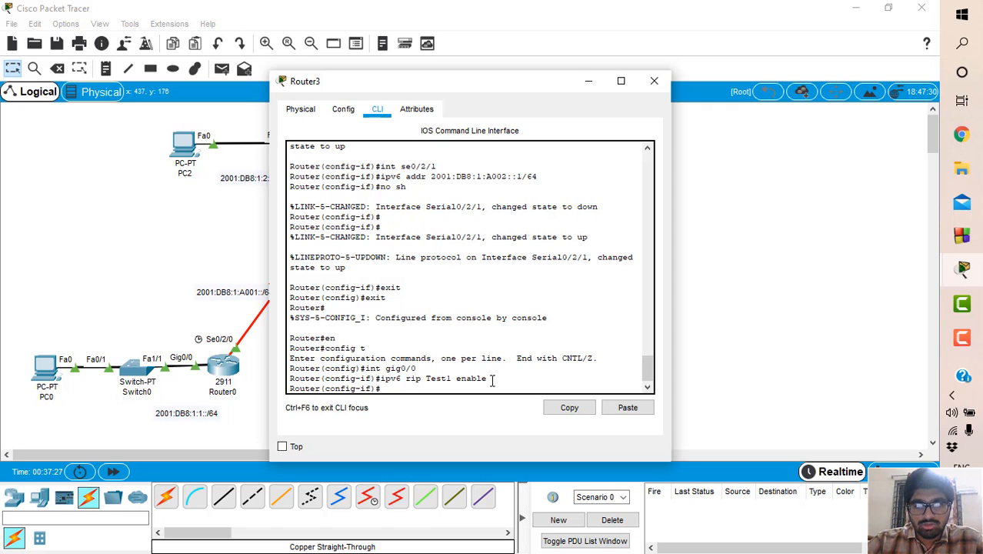
- Select Router3's se0/2/0 interface and enable the IPv6 RIP process Test1 on it by reusing the earlier command
{"action": "scroll", "coordinate": [204, 247], "scroll_direction": "right", "scroll_amount": 4}
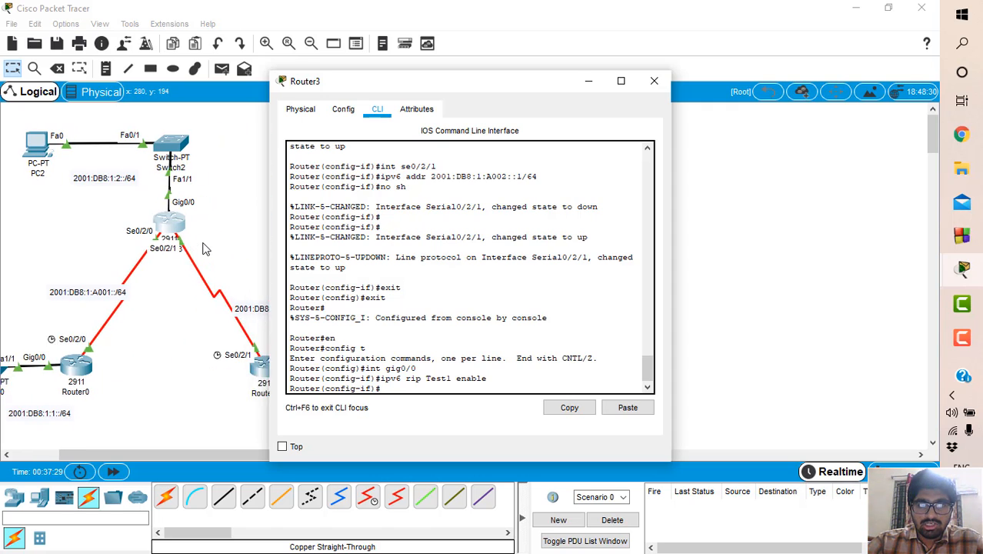
{"action": "scroll", "coordinate": [204, 248], "scroll_direction": "left", "scroll_amount": 1}
{"action": "type", "text": "in"}
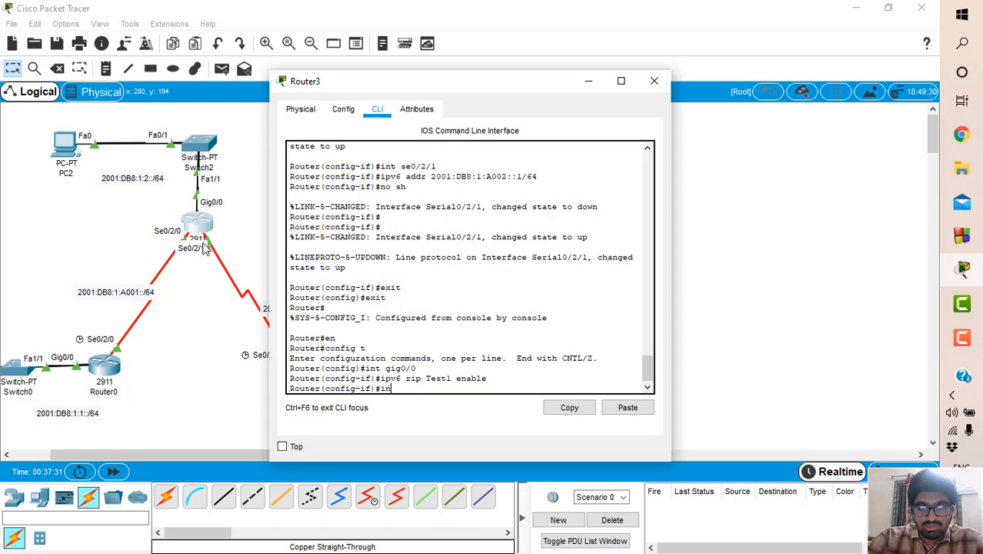
{"action": "type", "text": "t se"}
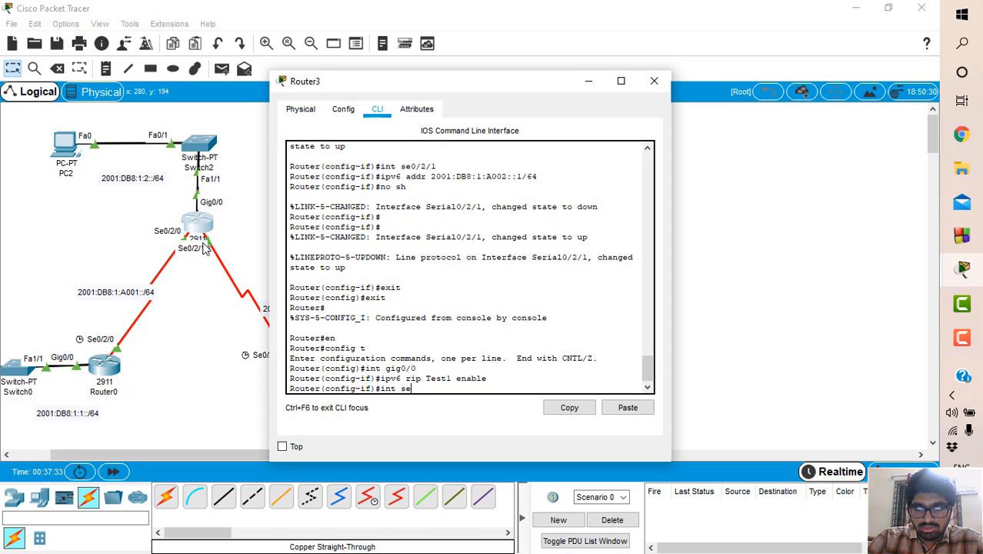
{"action": "type", "text": "0"}
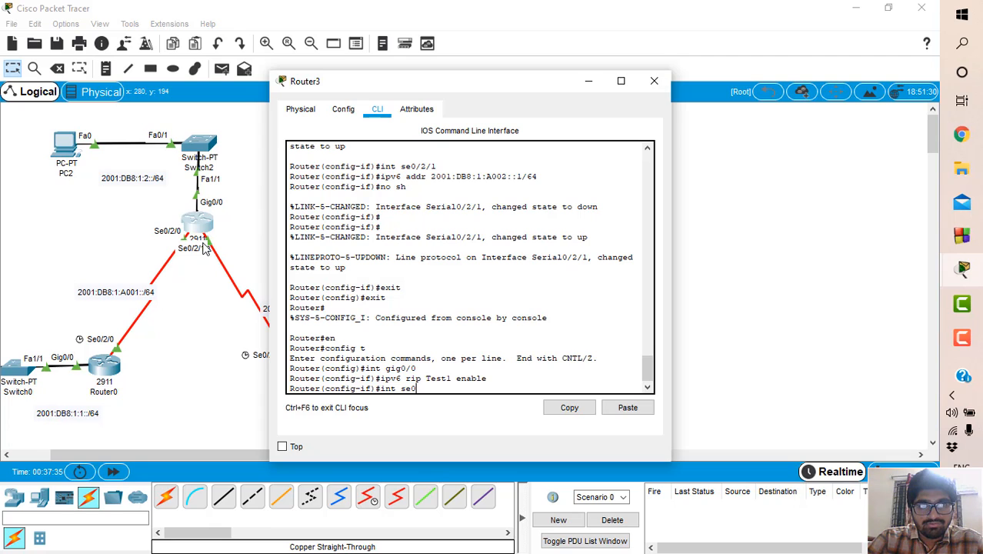
{"action": "type", "text": "/2/"}
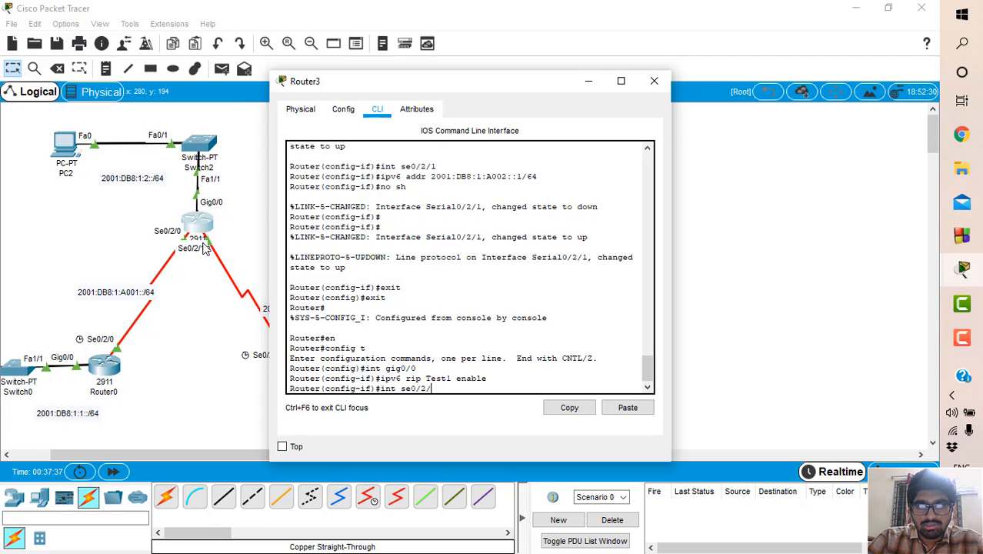
{"action": "type", "text": "0"}
{"action": "key", "text": "Return"}
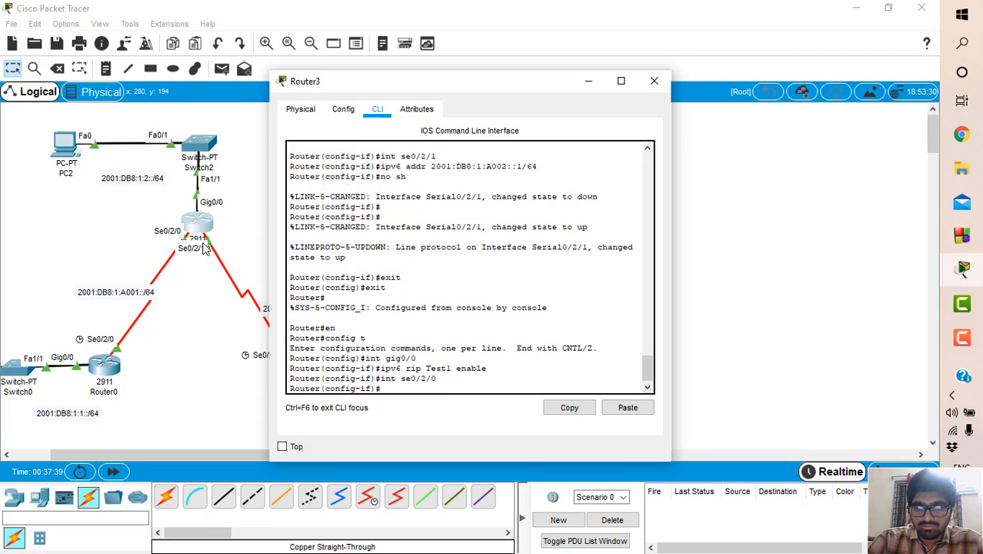
{"action": "key", "text": "Up"}
{"action": "key", "text": "Up"}
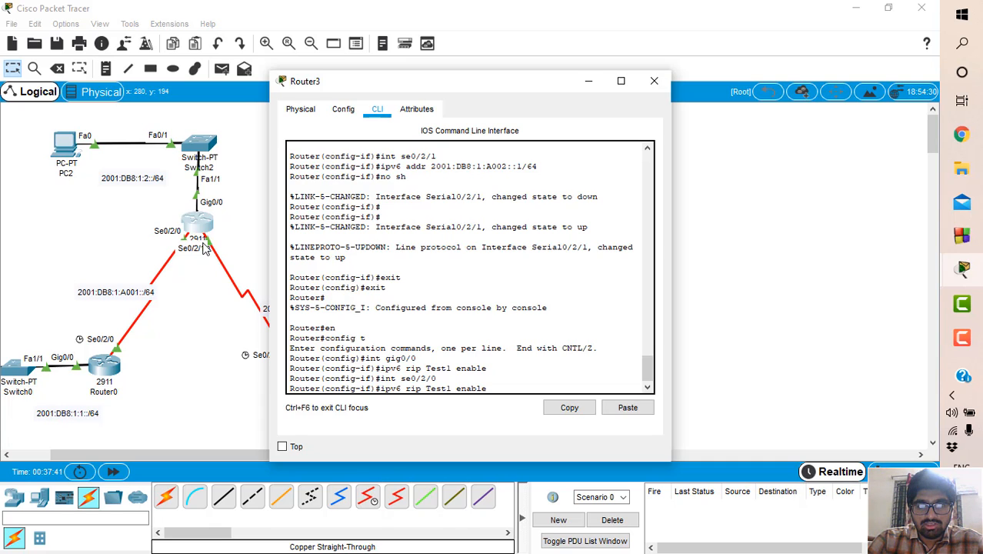
{"action": "key", "text": "Return"}
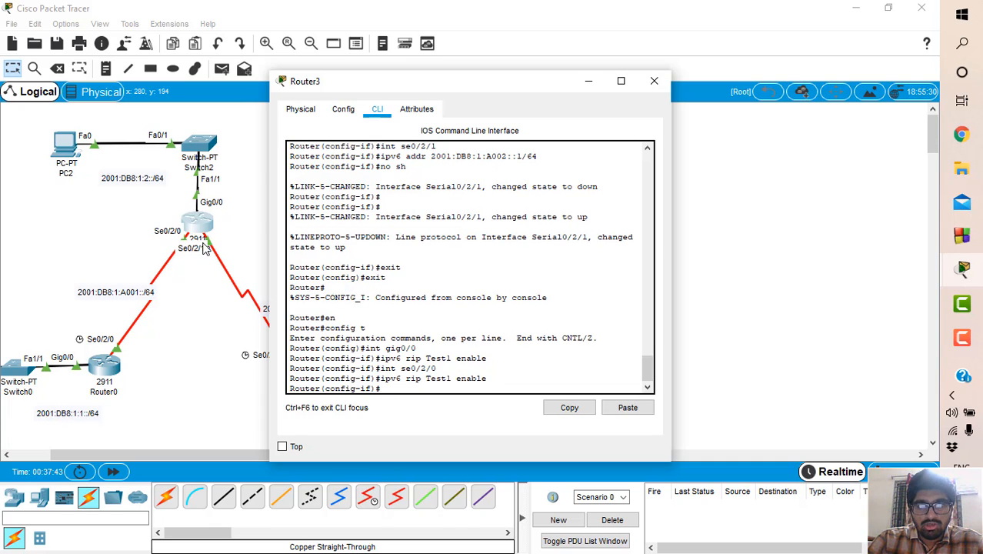
- Select Router3's se0/2/1 interface and enable the IPv6 RIP process Test1 on it, again reusing the earlier command
{"action": "scroll", "coordinate": [218, 200], "scroll_direction": "right", "scroll_amount": 3}
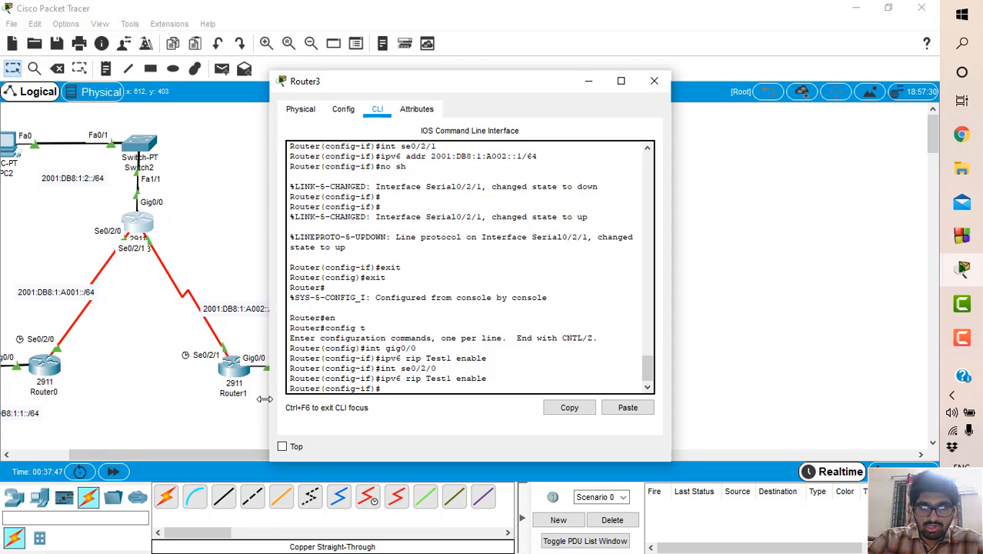
{"action": "type", "text": "int se0"}
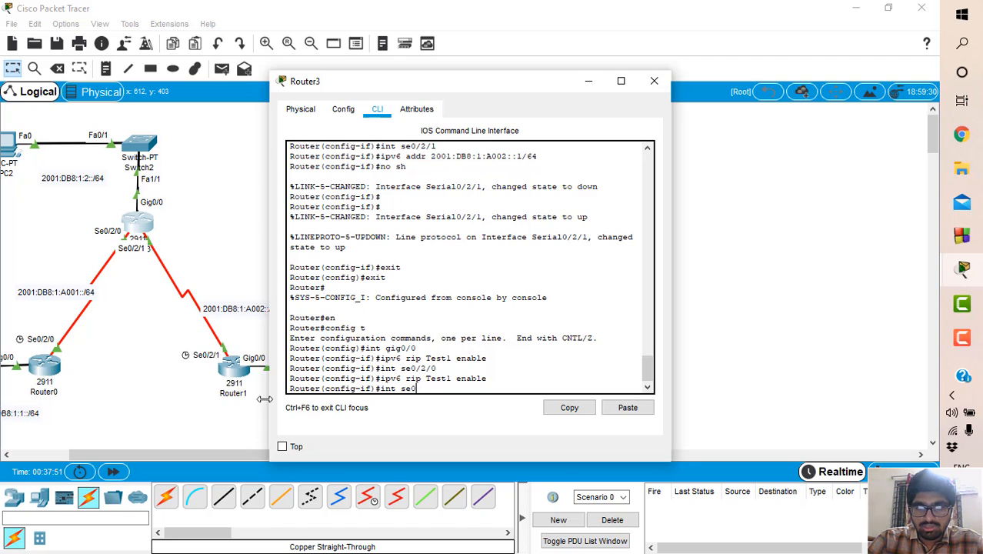
{"action": "type", "text": "/2"}
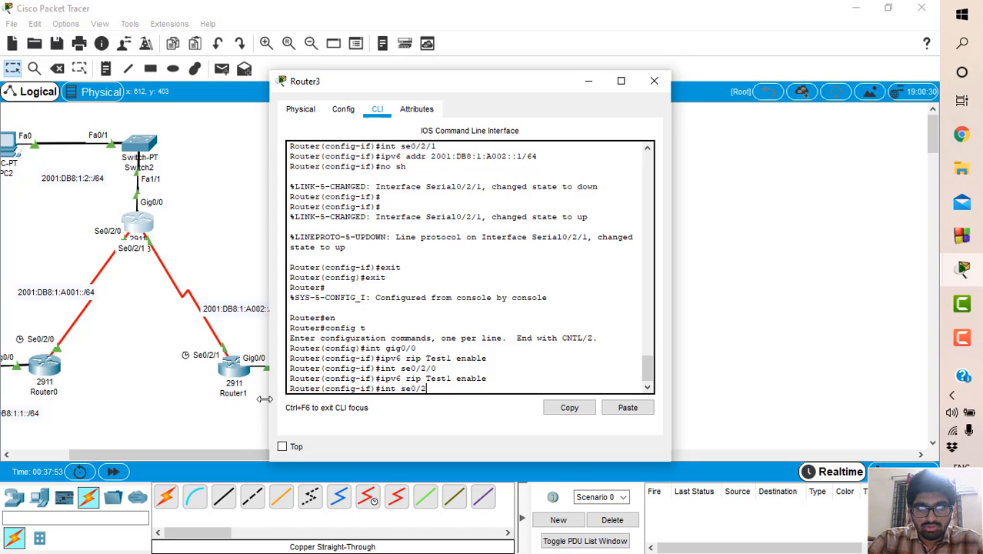
{"action": "type", "text": "/1"}
{"action": "key", "text": "Return"}
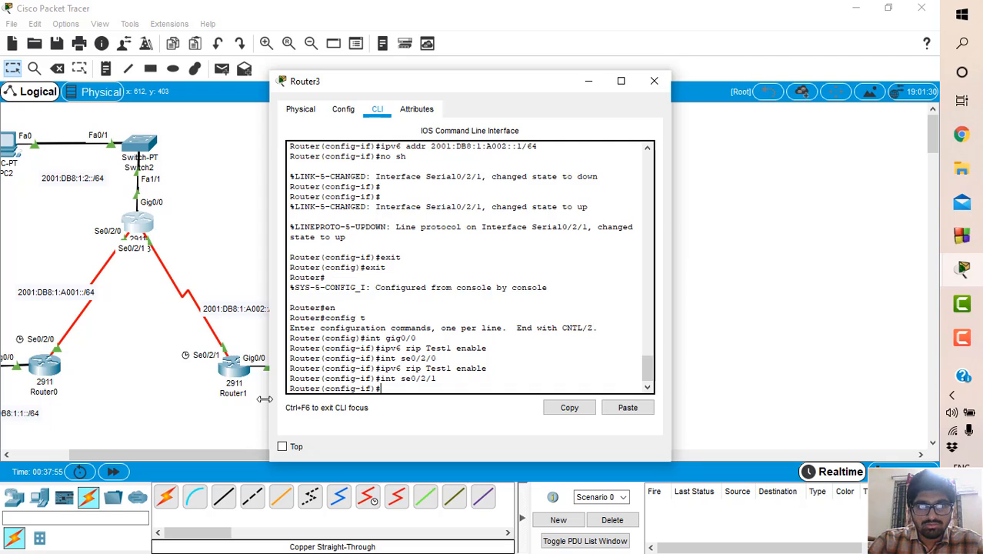
{"action": "key", "text": "Up"}
{"action": "key", "text": "Up"}
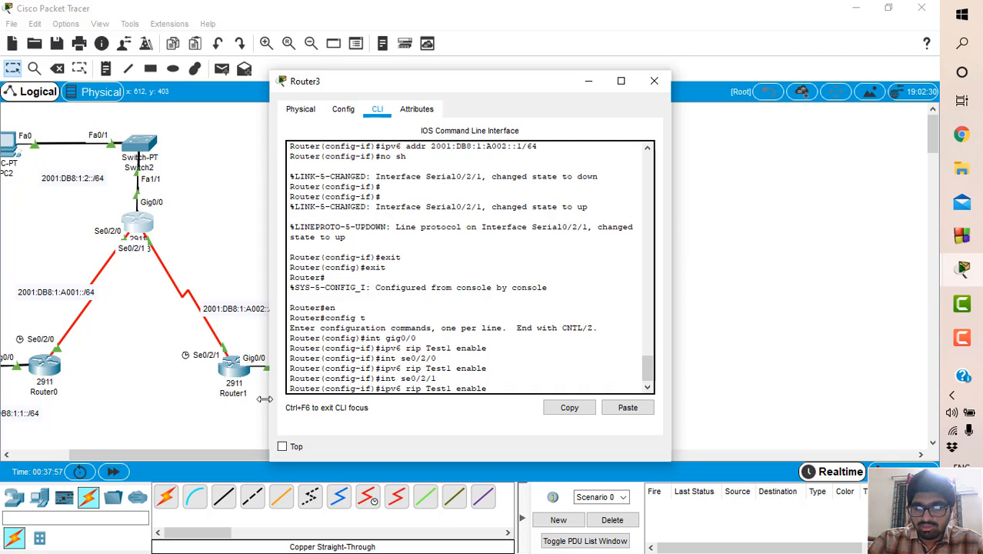
{"action": "key", "text": "Return"}
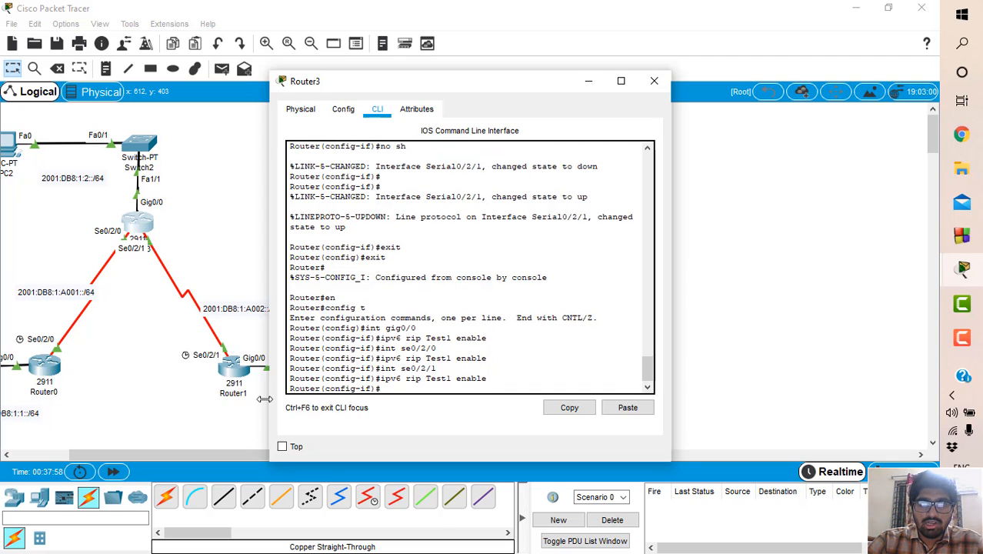
- Close Router3's window and open Router1's command line at a fresh prompt
{"action": "left_click", "coordinate": [654, 81]}
{"action": "scroll", "coordinate": [732, 223], "scroll_direction": "left", "scroll_amount": 5}
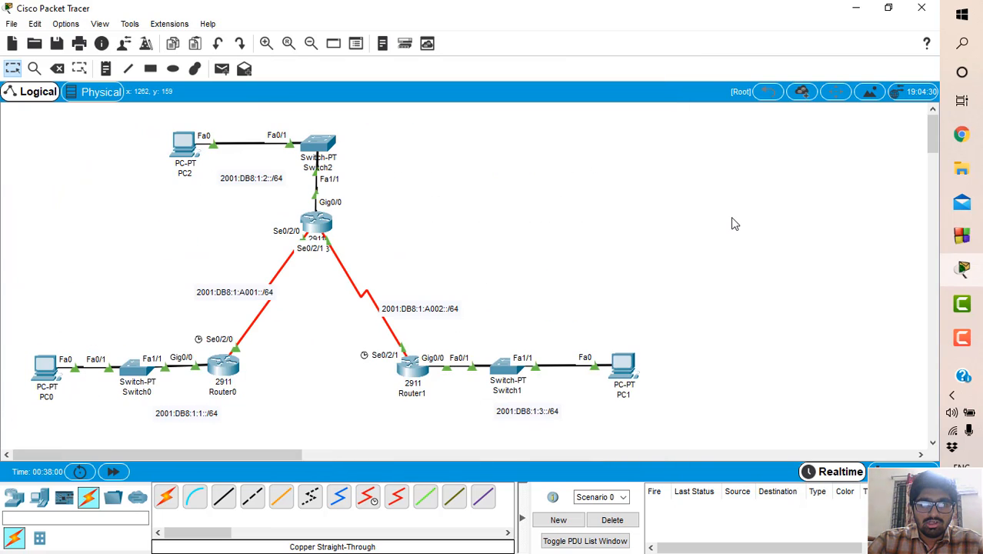
{"action": "left_click", "coordinate": [413, 382]}
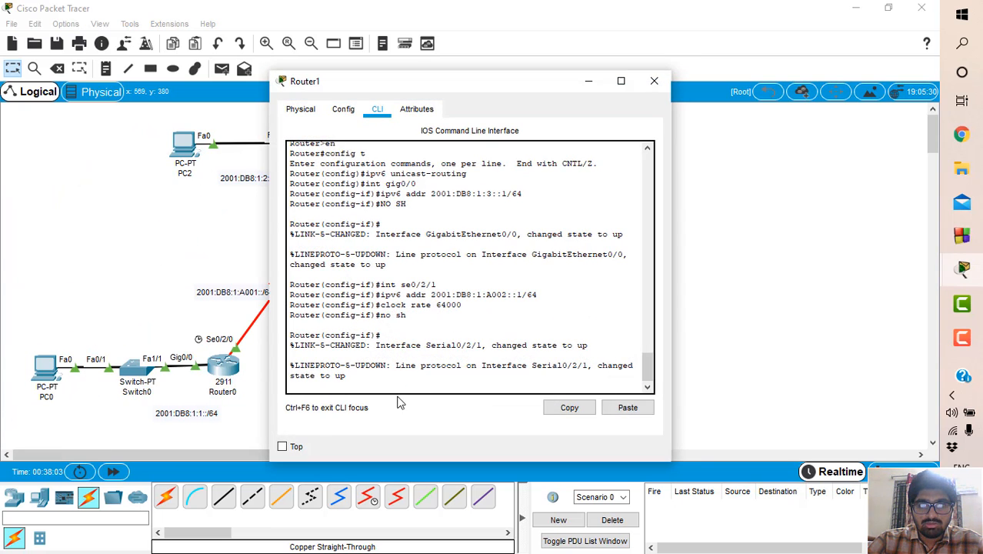
{"action": "key", "text": "Return"}
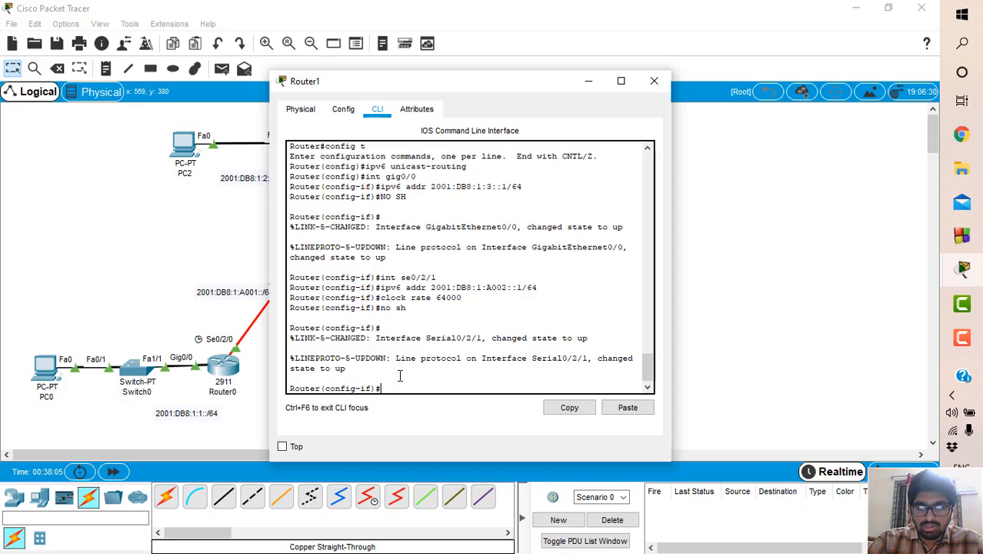
- Select Router1's gig0/0 interface and enable the IPv6 RIP process Test1 on it with "ipv6 rip Test1 enable"
{"action": "type", "text": "int"}
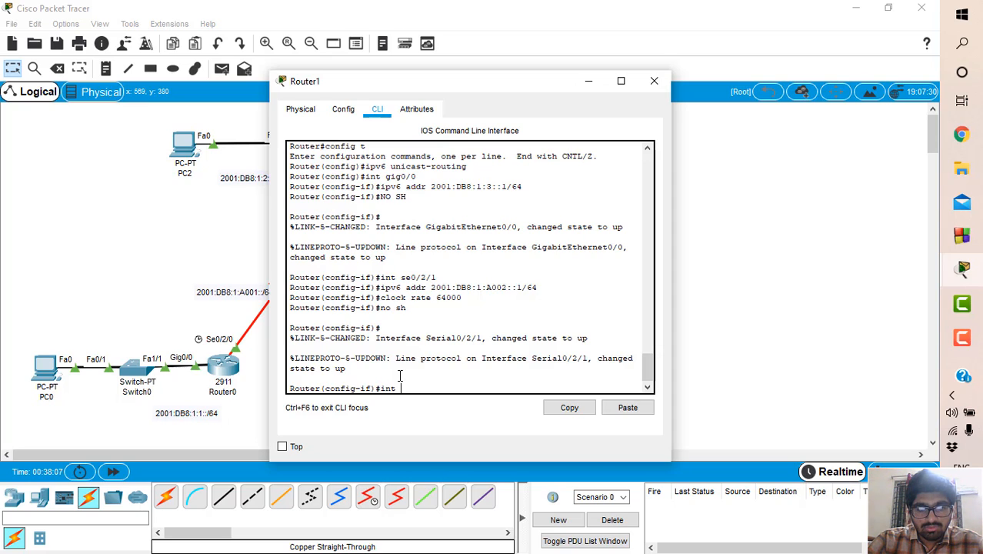
{"action": "type", "text": " gig"}
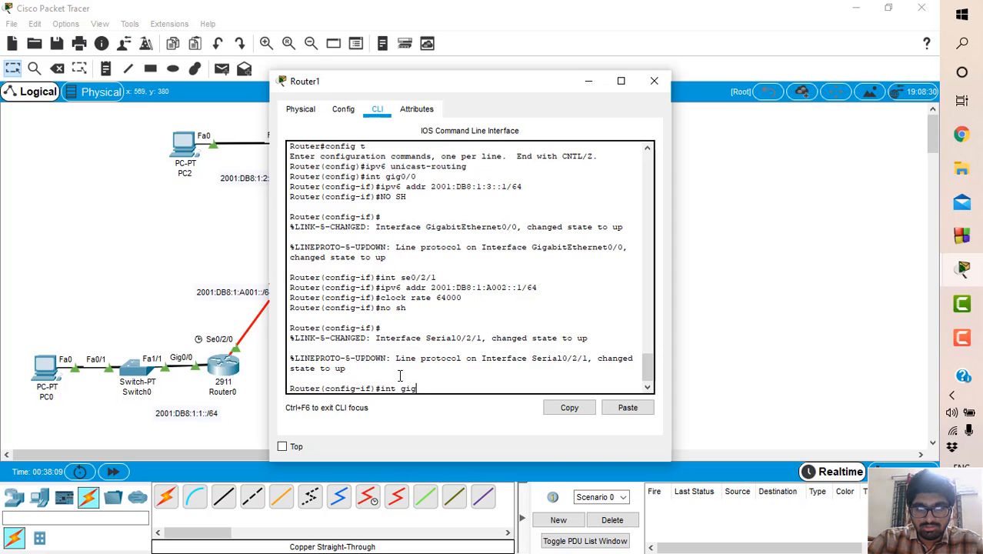
{"action": "type", "text": "0/0"}
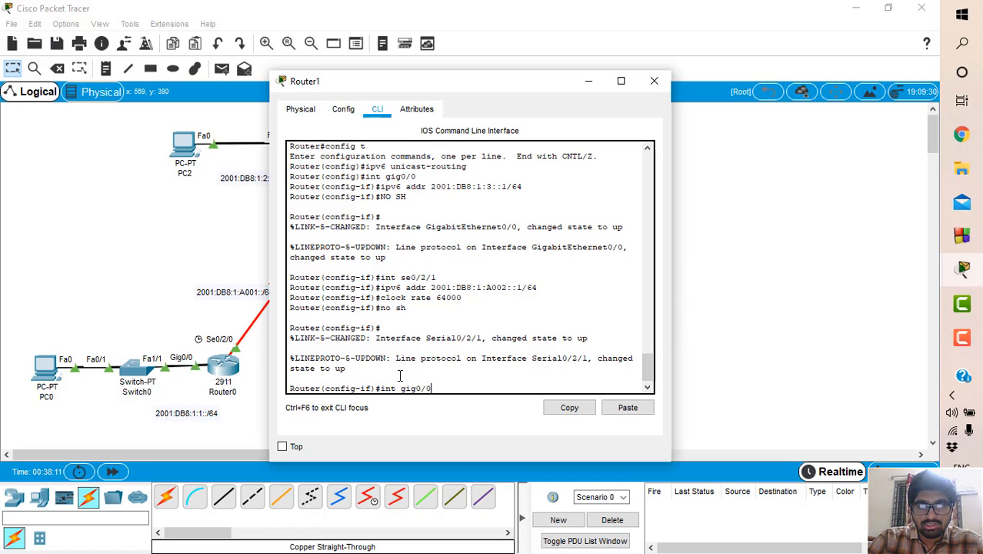
{"action": "key", "text": "Return"}
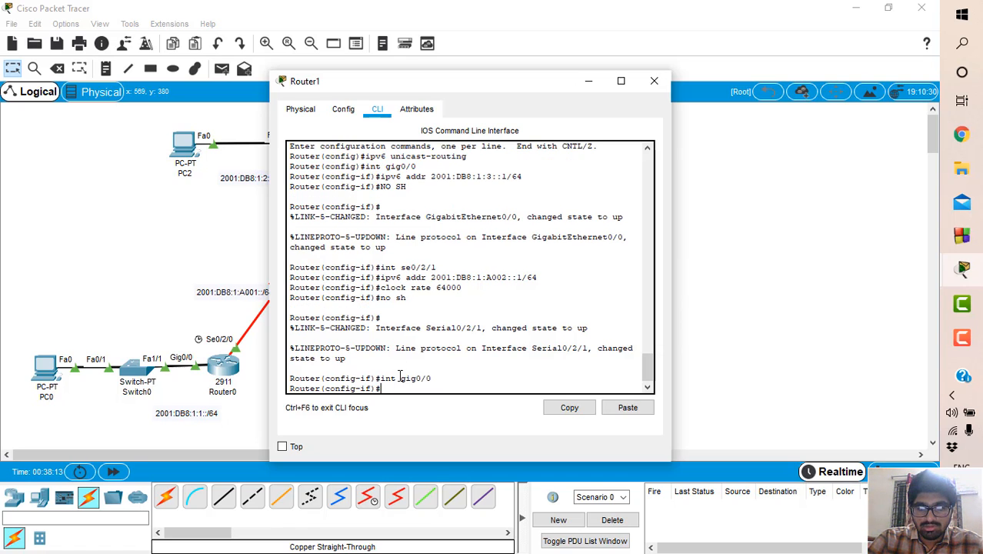
{"action": "type", "text": "ip"}
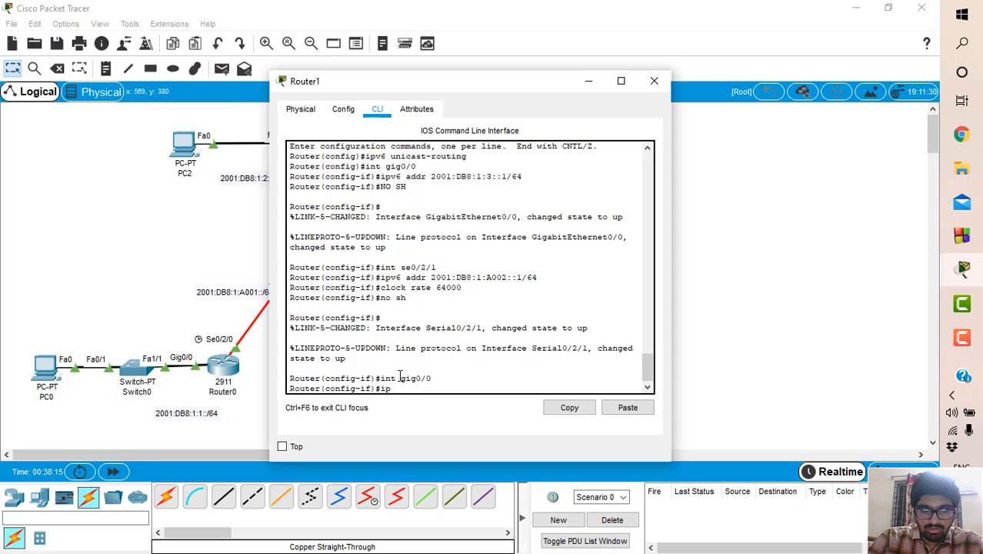
{"action": "type", "text": "v6 ri"}
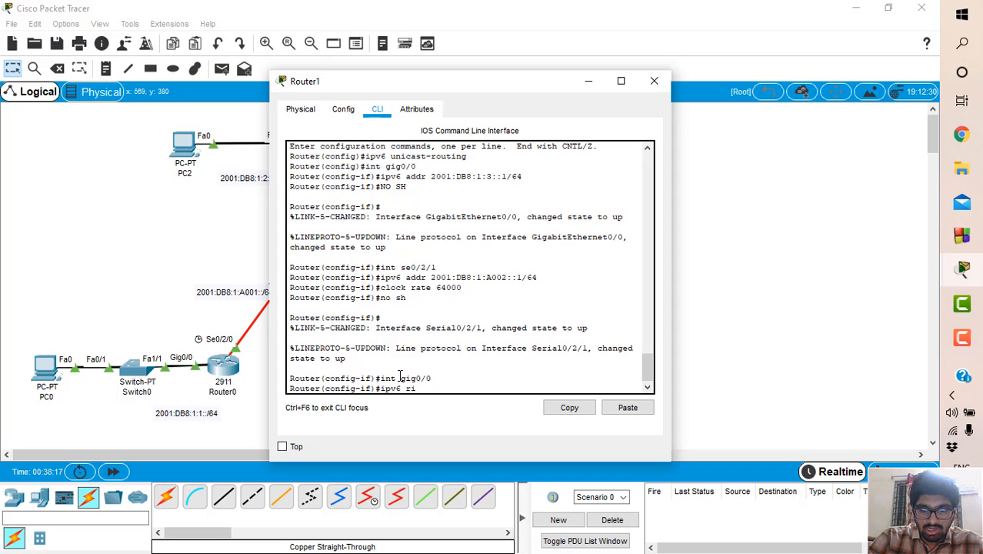
{"action": "type", "text": "p Test1"}
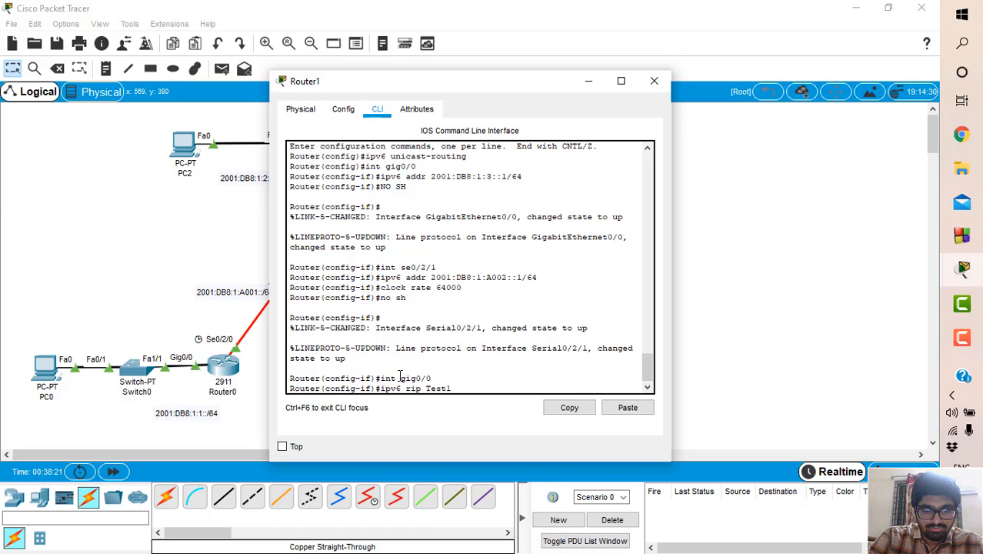
{"action": "type", "text": " enable"}
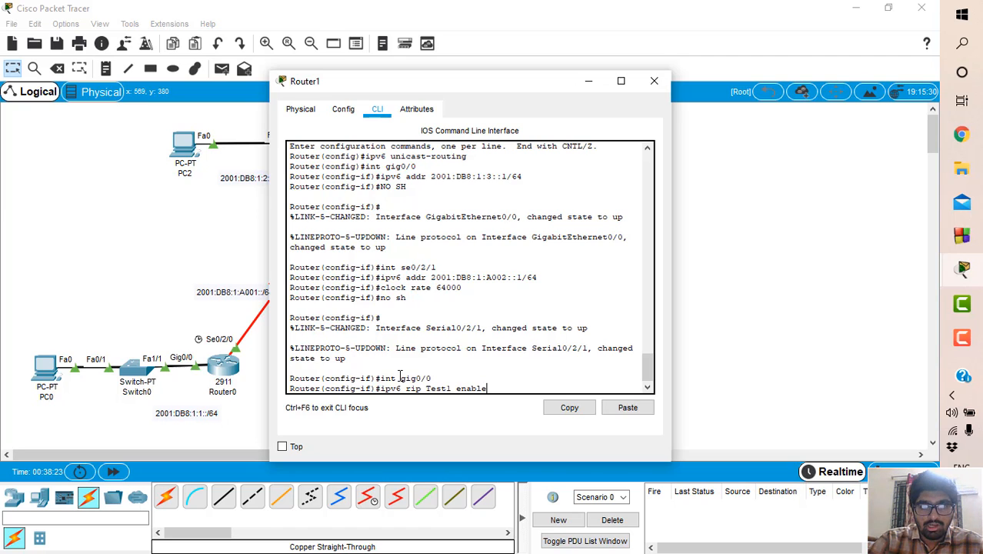
{"action": "key", "text": "Return"}
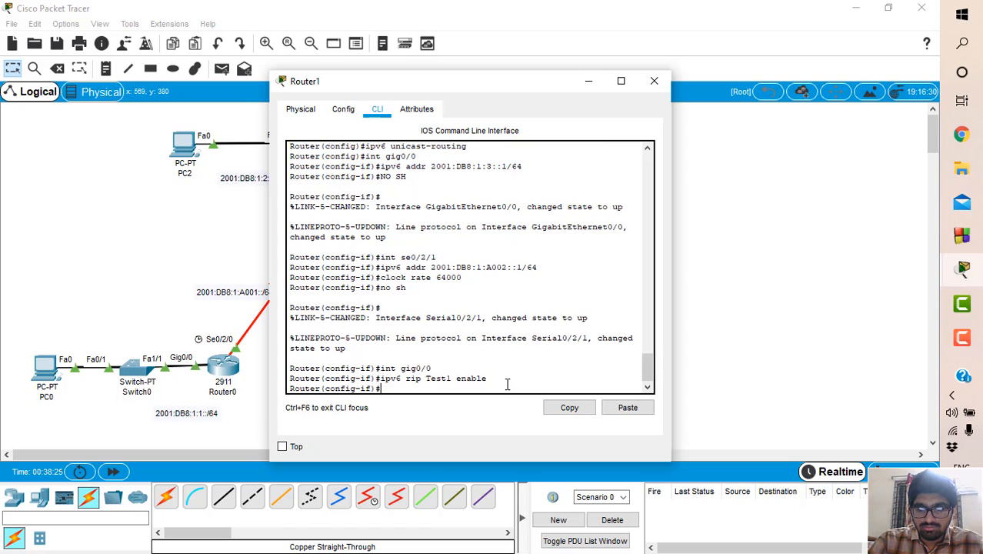
- Enable the IPv6 RIP process Test1 on Router1's se0/2/1 interface and close the router's window
{"action": "type", "text": "int "}
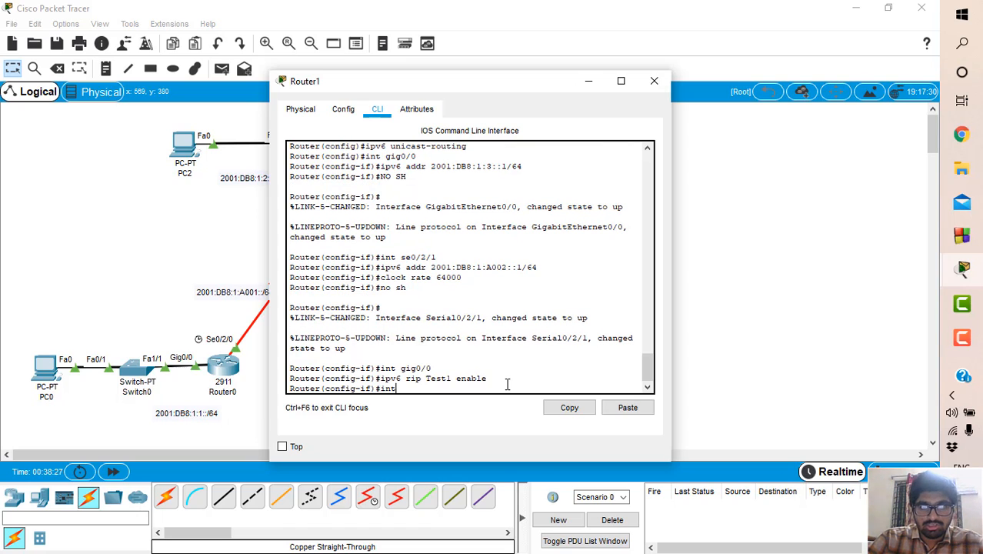
{"action": "type", "text": "se"}
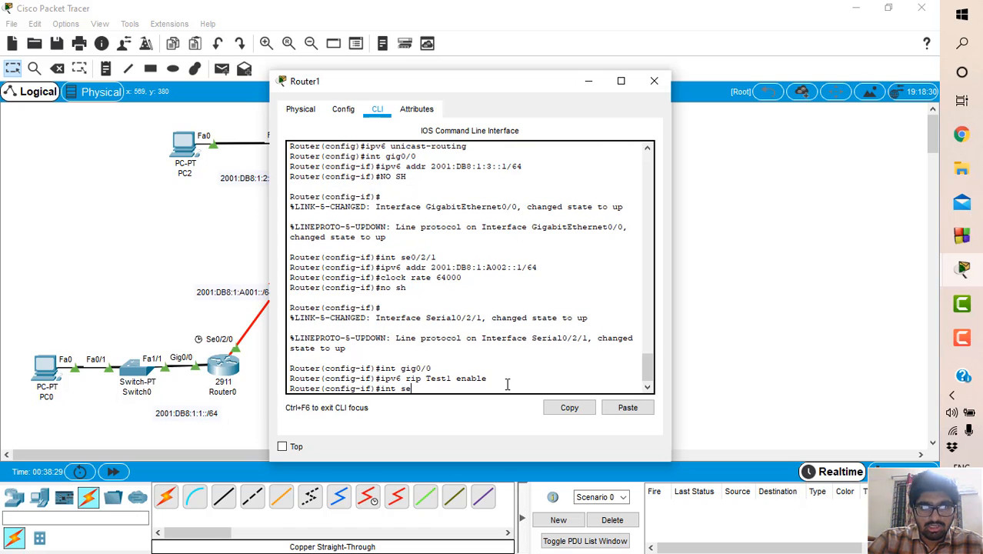
{"action": "scroll", "coordinate": [173, 302], "scroll_direction": "right", "scroll_amount": 5}
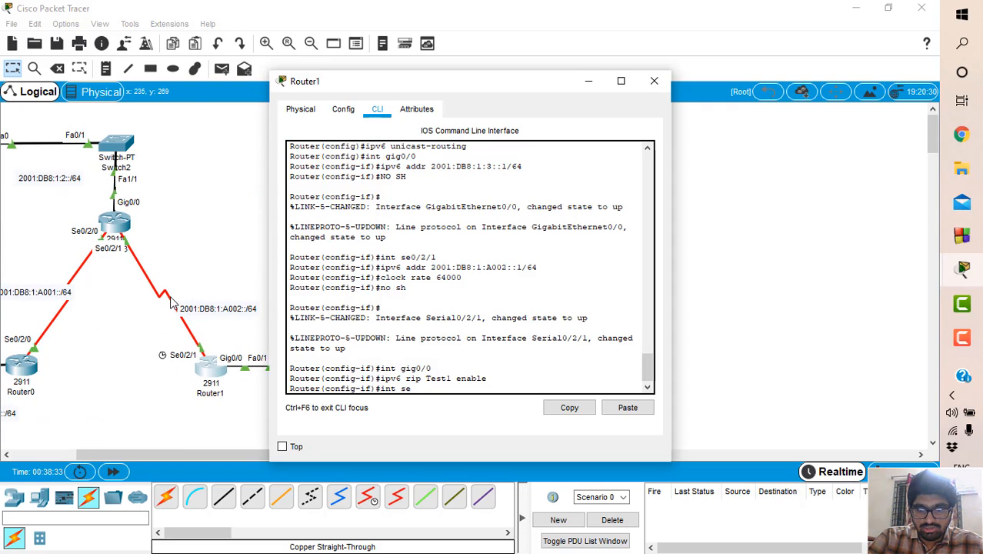
{"action": "type", "text": "0/"}
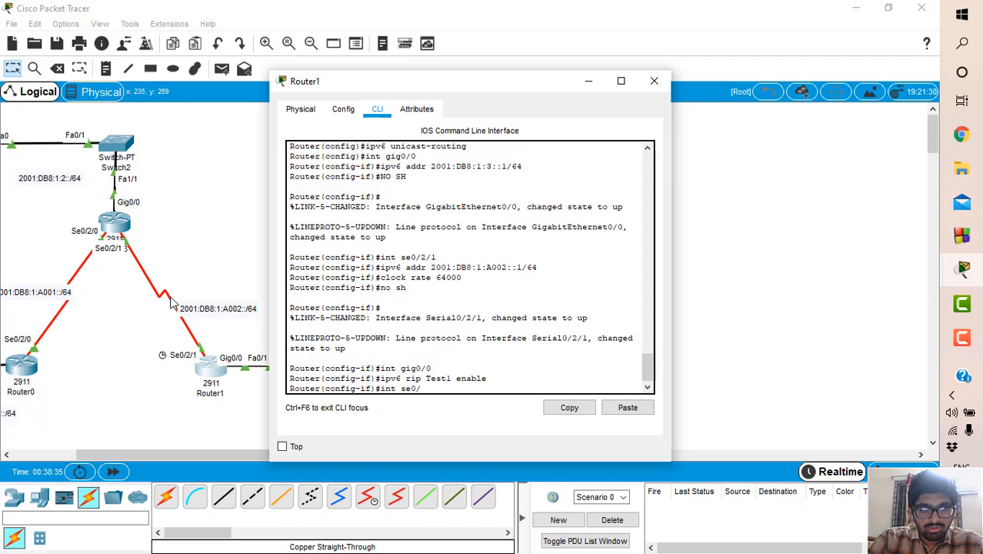
{"action": "type", "text": "2/1"}
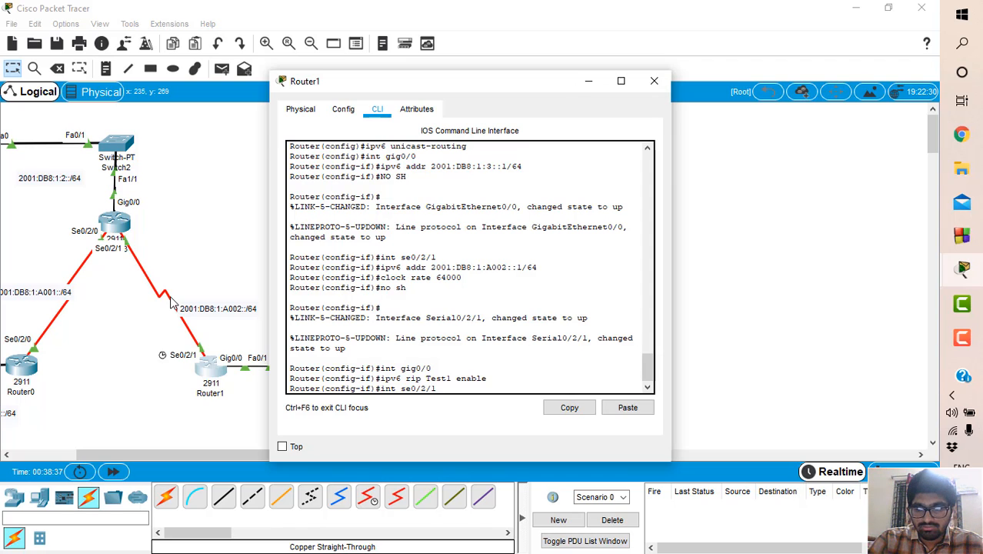
{"action": "key", "text": "Return"}
{"action": "type", "text": "ipv6 rip Test1 enable"}
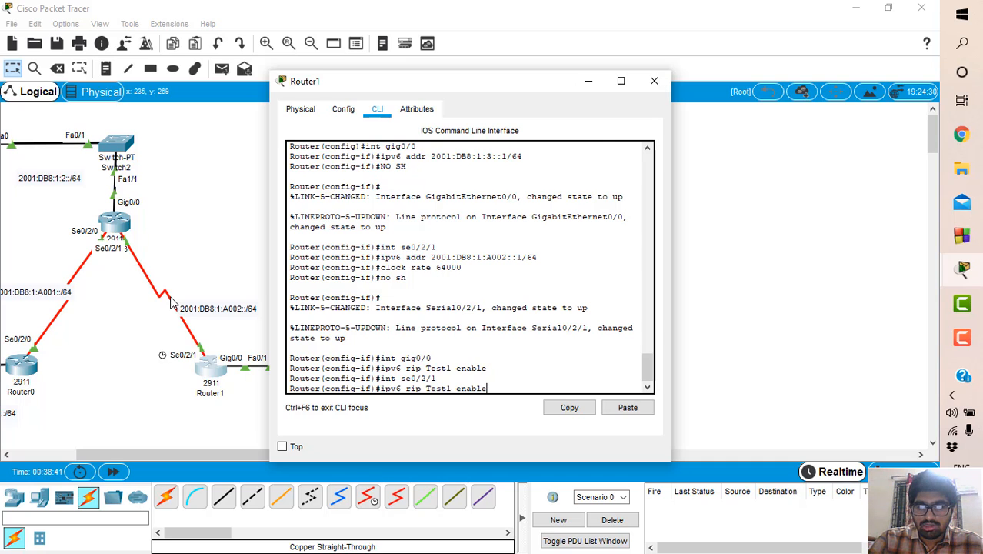
{"action": "key", "text": "Return"}
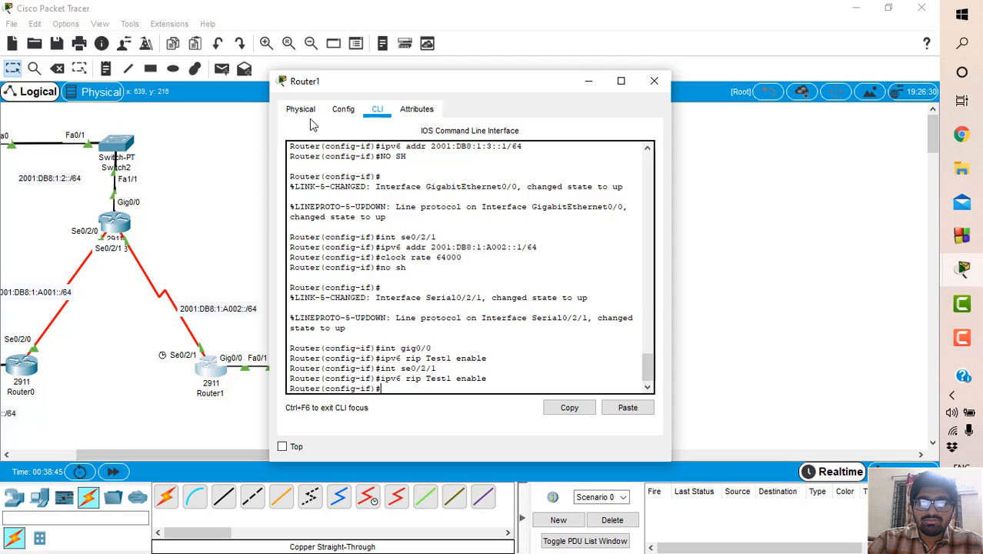
{"action": "left_click", "coordinate": [654, 81]}
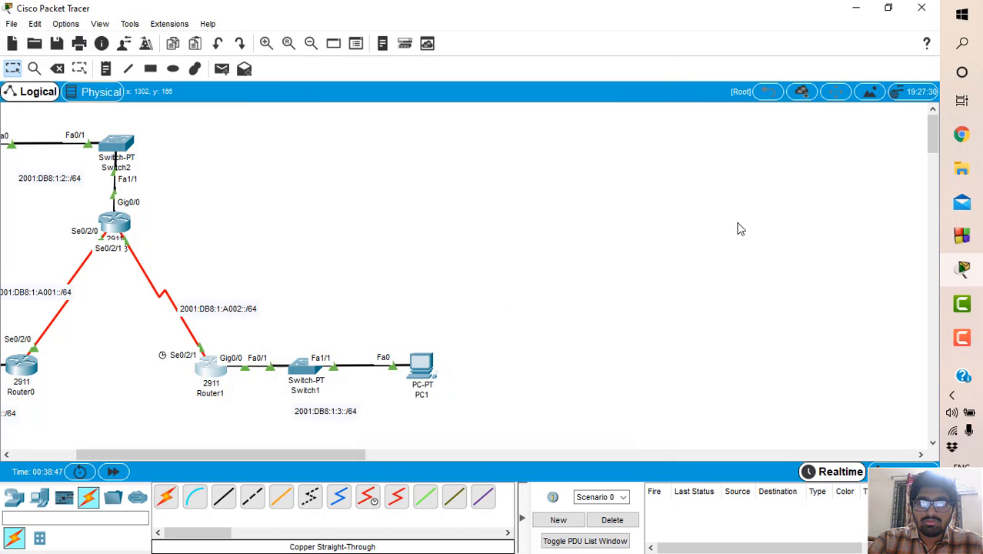
{"action": "scroll", "coordinate": [738, 229], "scroll_direction": "left", "scroll_amount": 4}
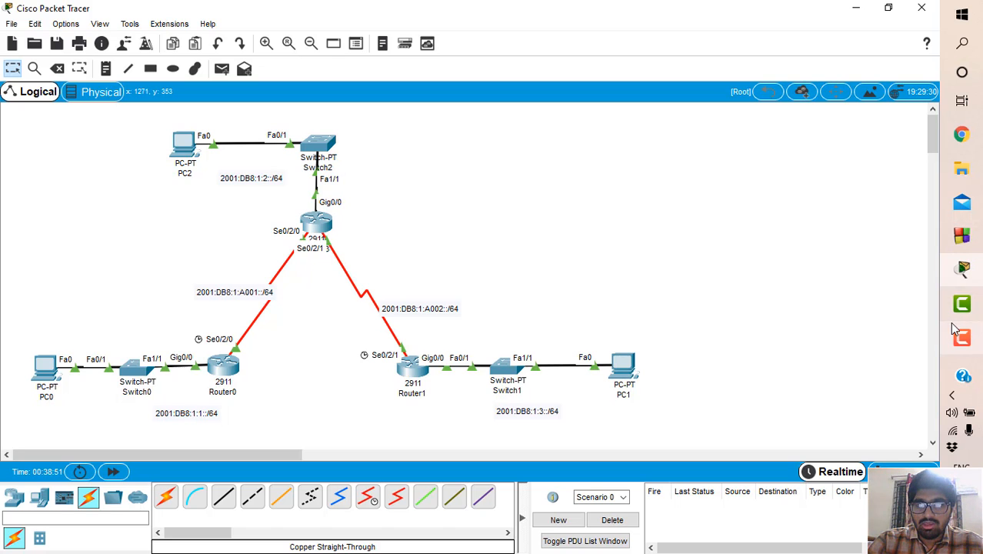
{"action": "mouse_move", "coordinate": [961, 304]}
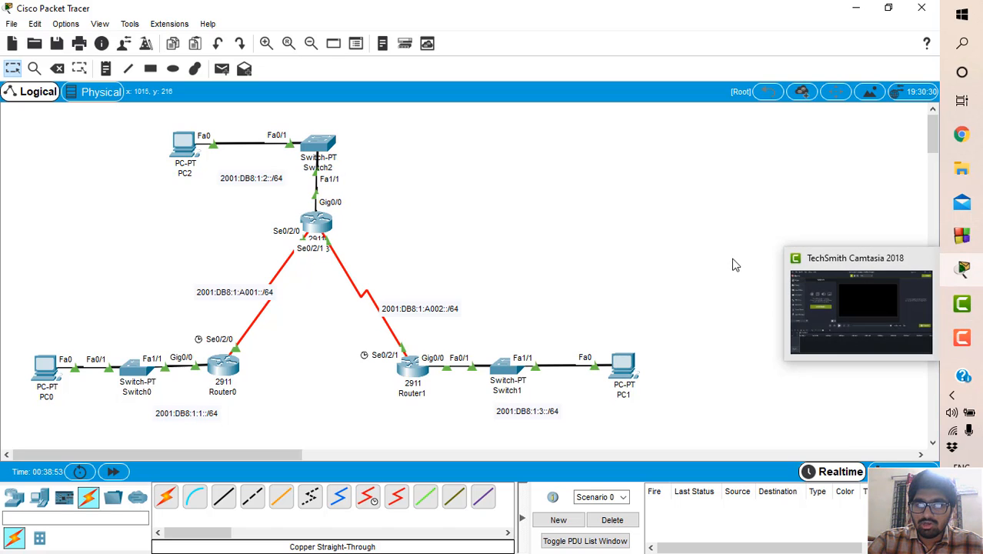
{"action": "left_click", "coordinate": [962, 337]}
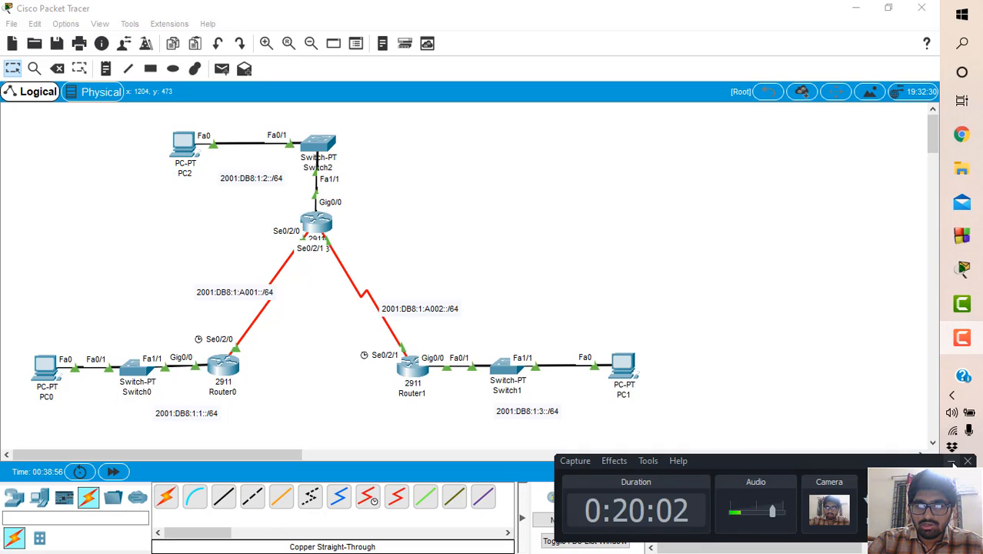
{"action": "left_click", "coordinate": [646, 410]}
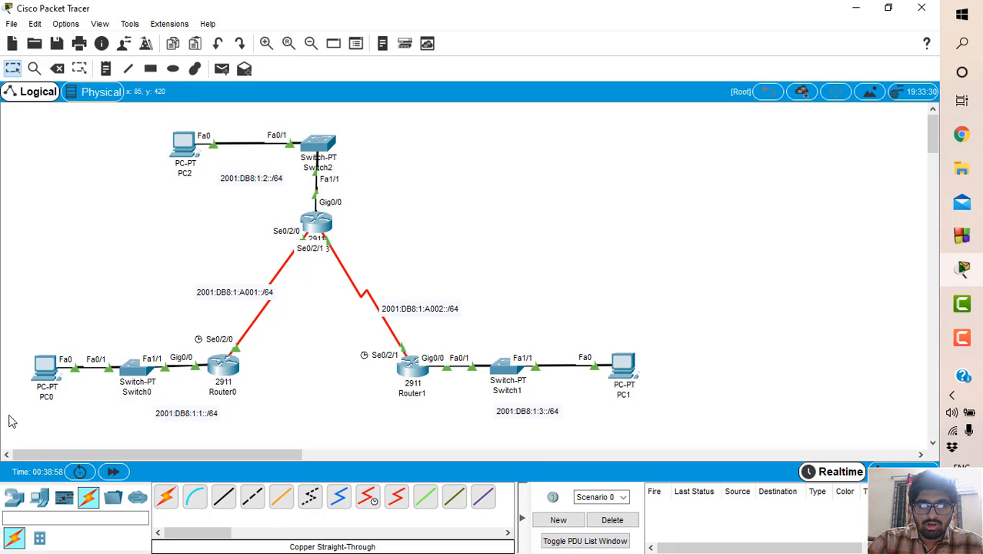
- Set PC0's IPv6 configuration to Automatic in its IP configuration and close the PC's window
{"action": "left_click", "coordinate": [42, 382]}
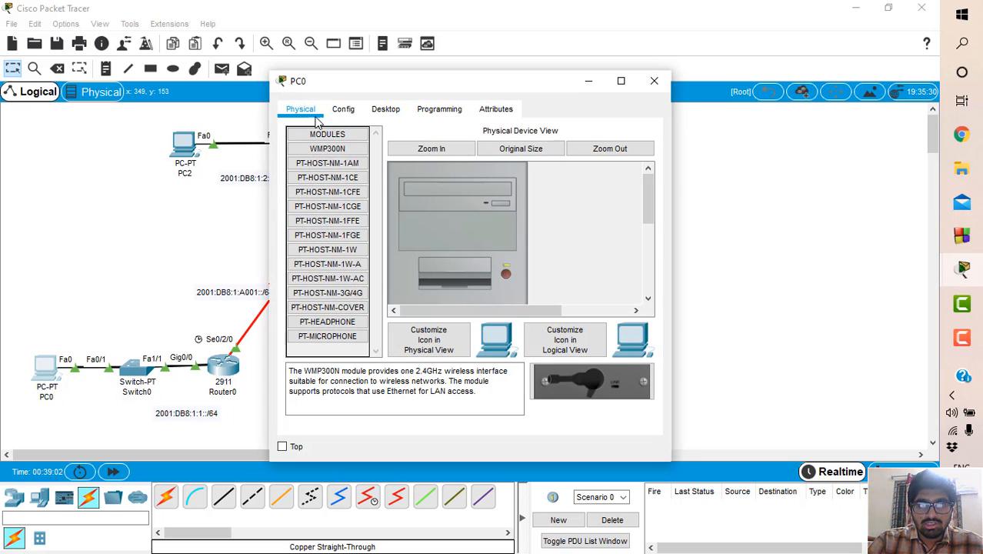
{"action": "left_click", "coordinate": [379, 110]}
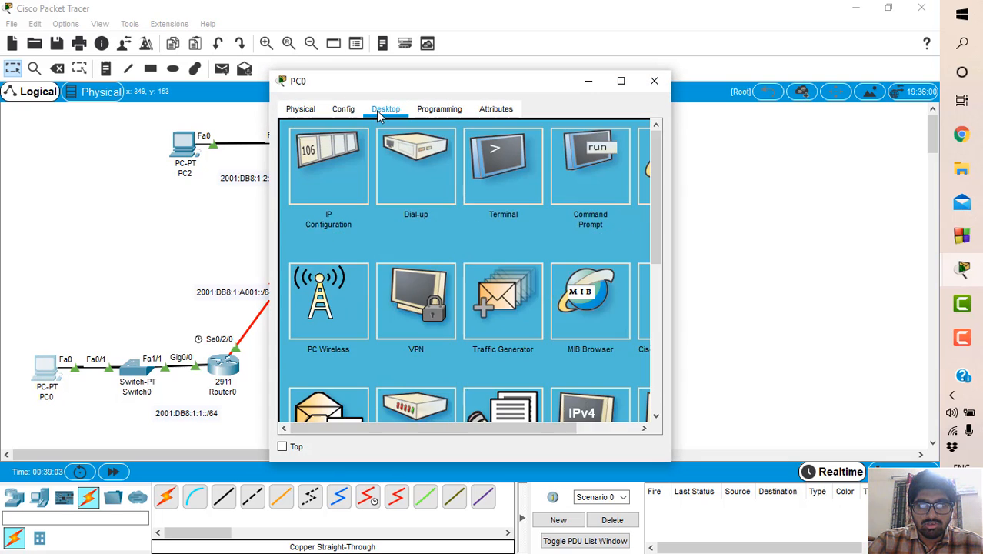
{"action": "left_click", "coordinate": [342, 181]}
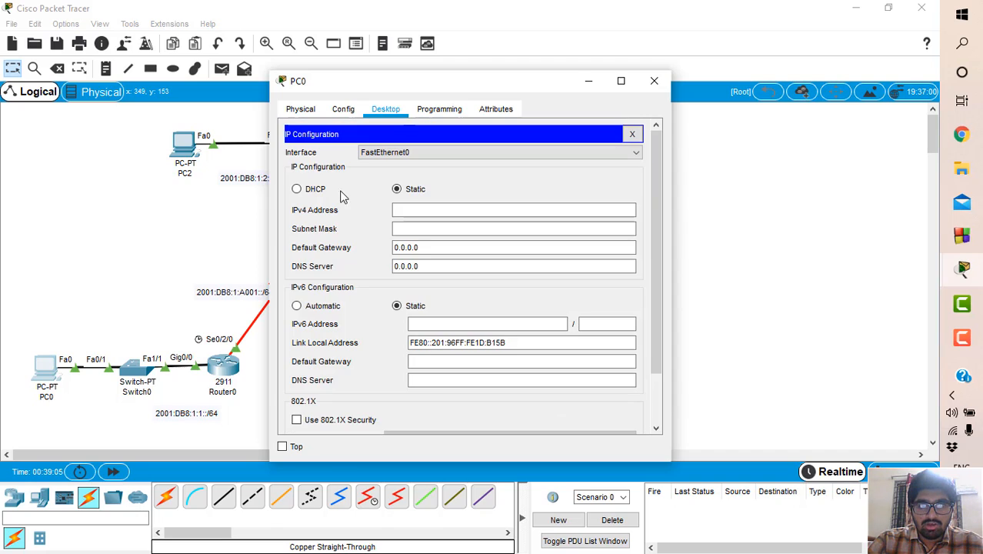
{"action": "left_click", "coordinate": [297, 307]}
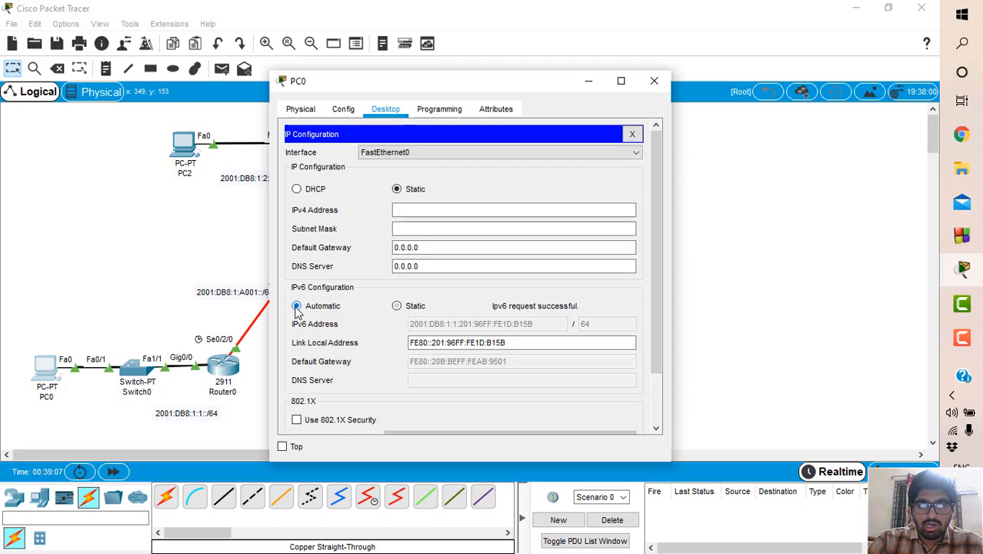
{"action": "left_click", "coordinate": [653, 81]}
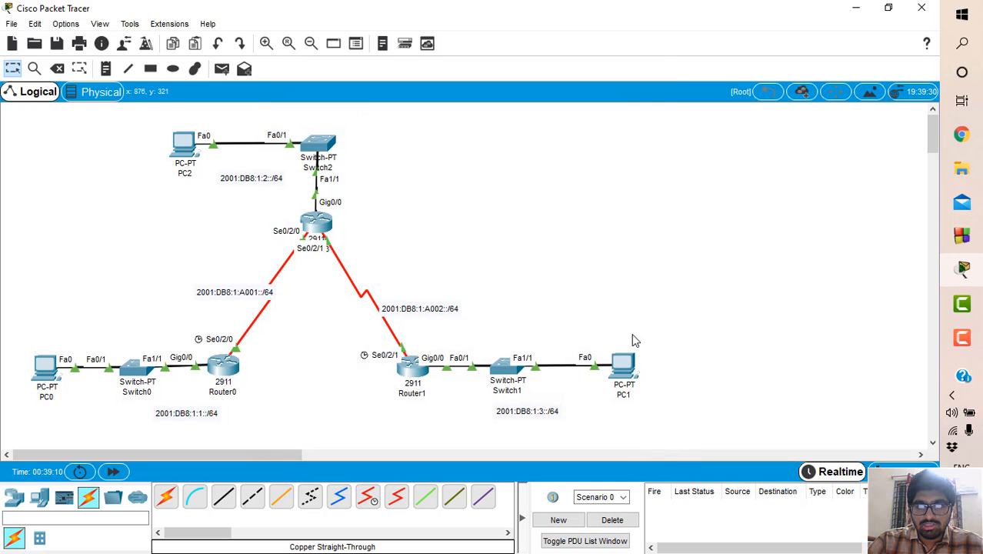
- Set PC1's IPv6 configuration to Automatic in its IP configuration and close the PC's window
{"action": "left_click", "coordinate": [621, 367]}
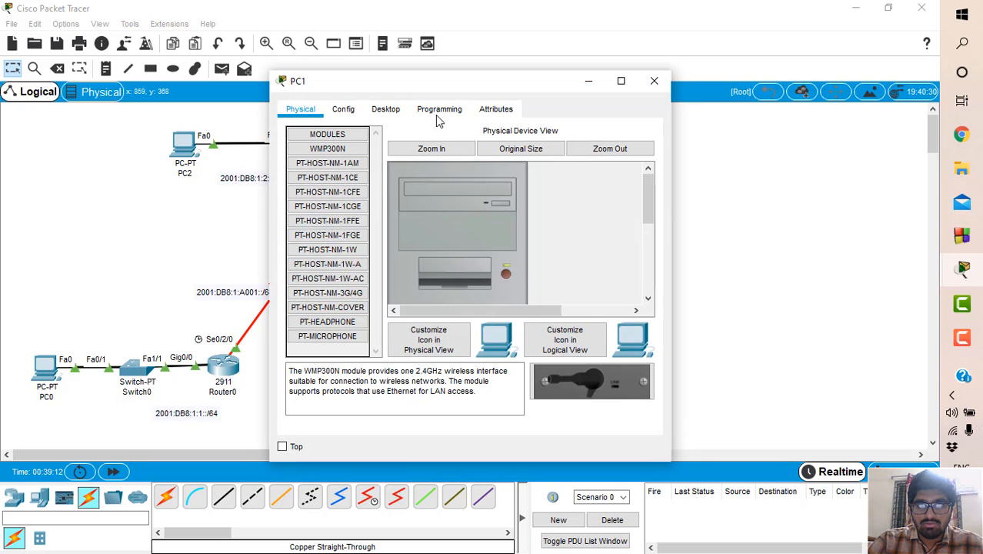
{"action": "left_click", "coordinate": [387, 109]}
{"action": "left_click", "coordinate": [324, 182]}
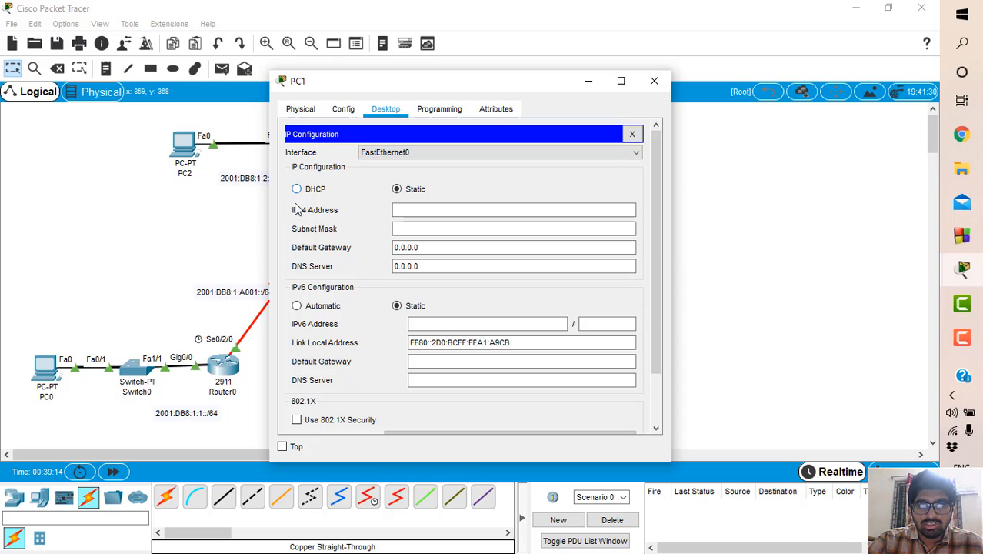
{"action": "left_click", "coordinate": [296, 306]}
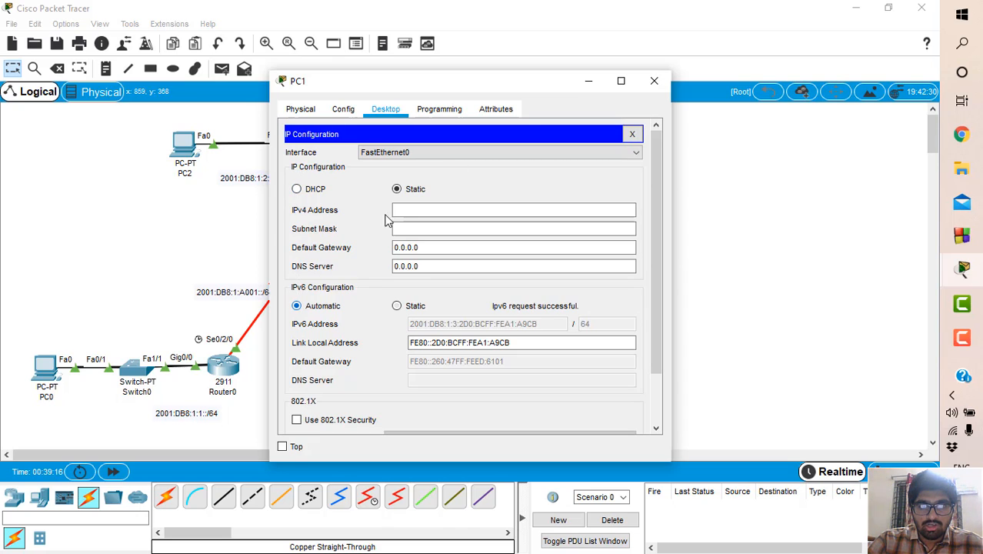
{"action": "left_click", "coordinate": [653, 81]}
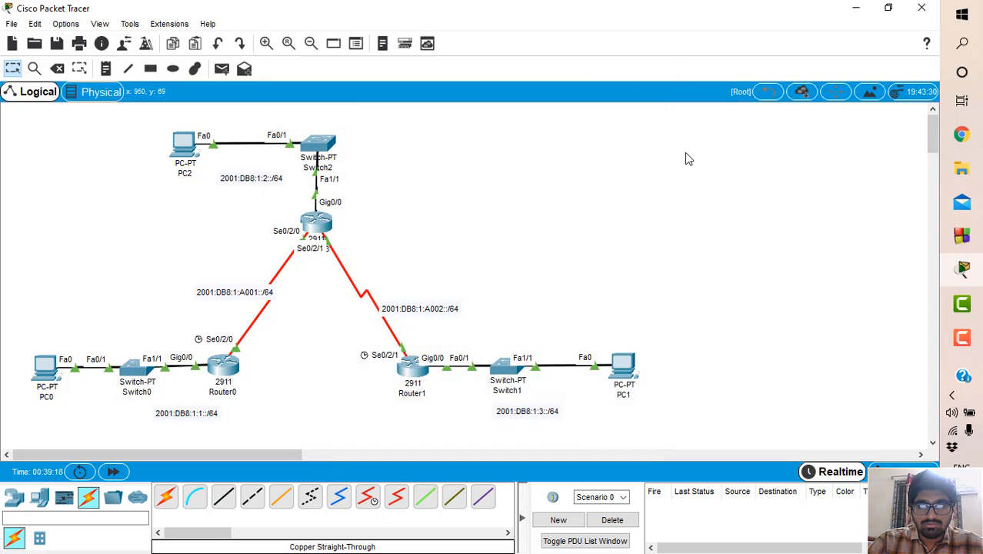
- Set PC2's IPv6 configuration to Automatic in its IP configuration and close the PC's window
{"action": "left_click", "coordinate": [184, 148]}
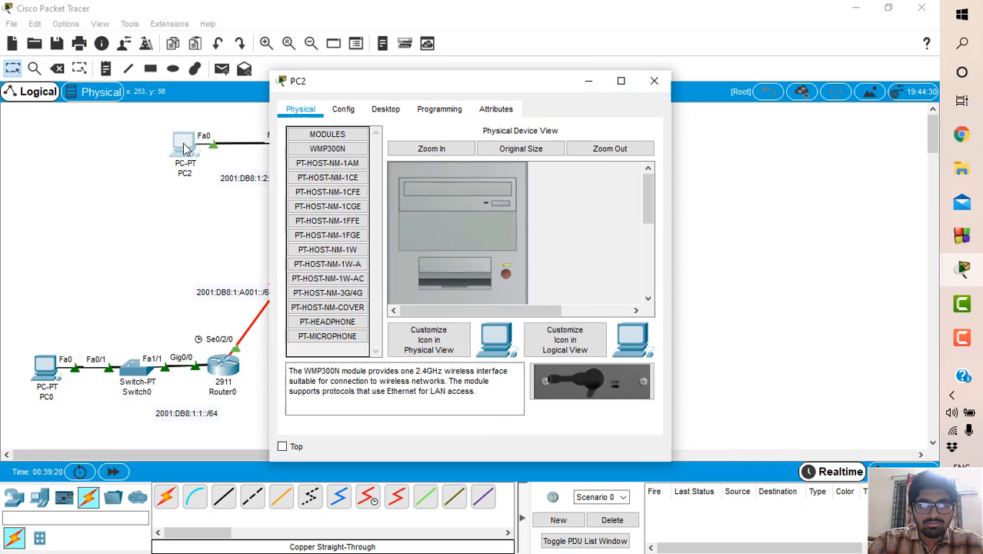
{"action": "left_click", "coordinate": [381, 114]}
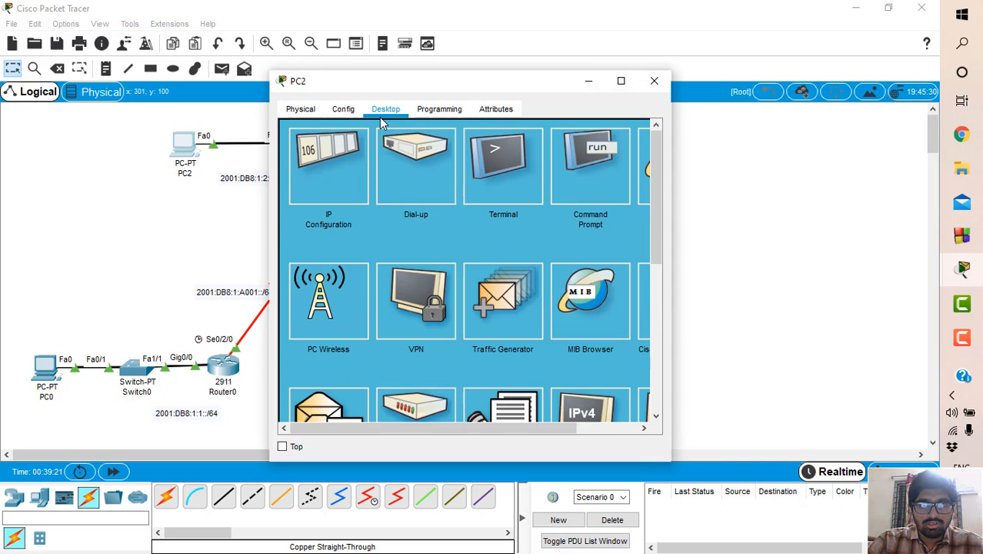
{"action": "left_click", "coordinate": [309, 164]}
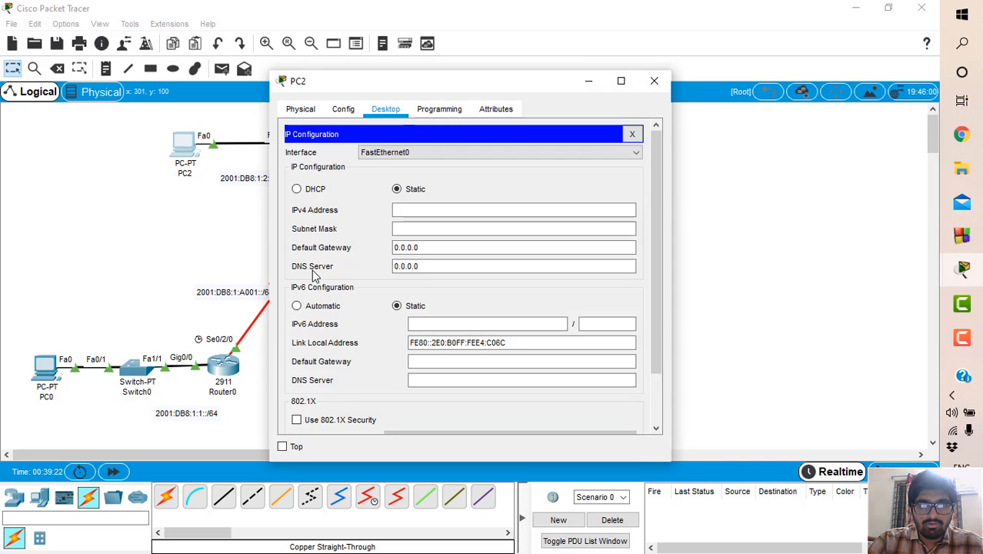
{"action": "left_click", "coordinate": [297, 306]}
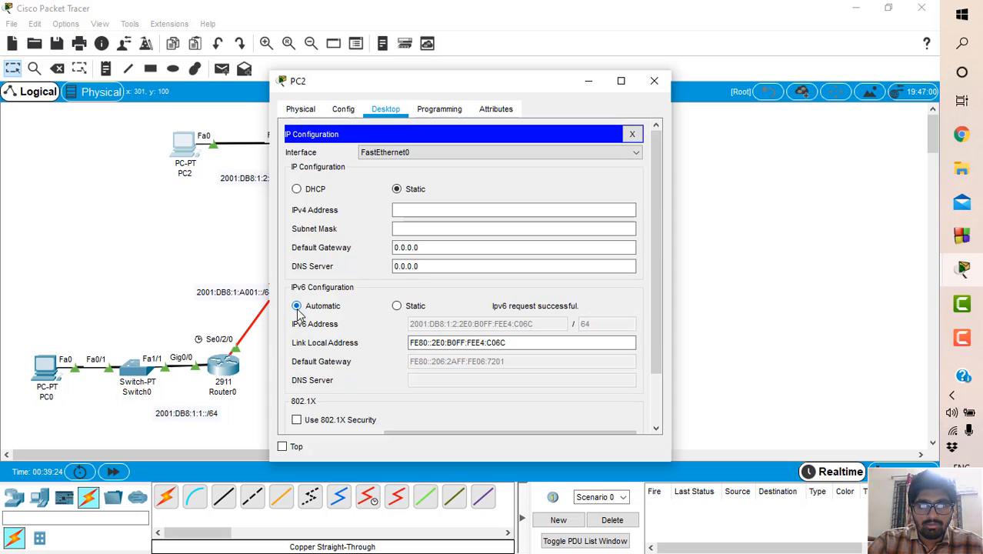
{"action": "left_click", "coordinate": [654, 81]}
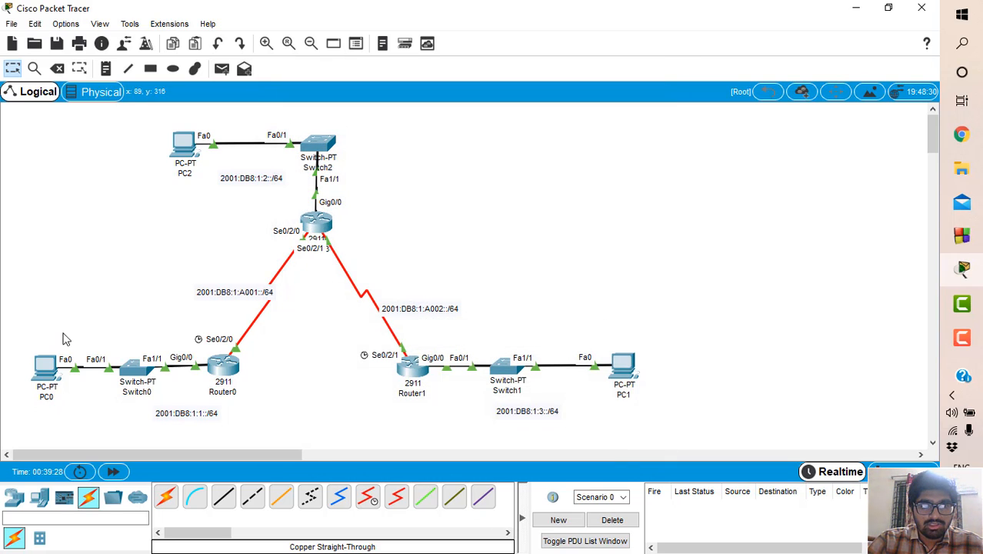
- Open PC0's IP configuration and PC1's command prompt and arrange the two windows side by side
{"action": "left_click", "coordinate": [40, 373]}
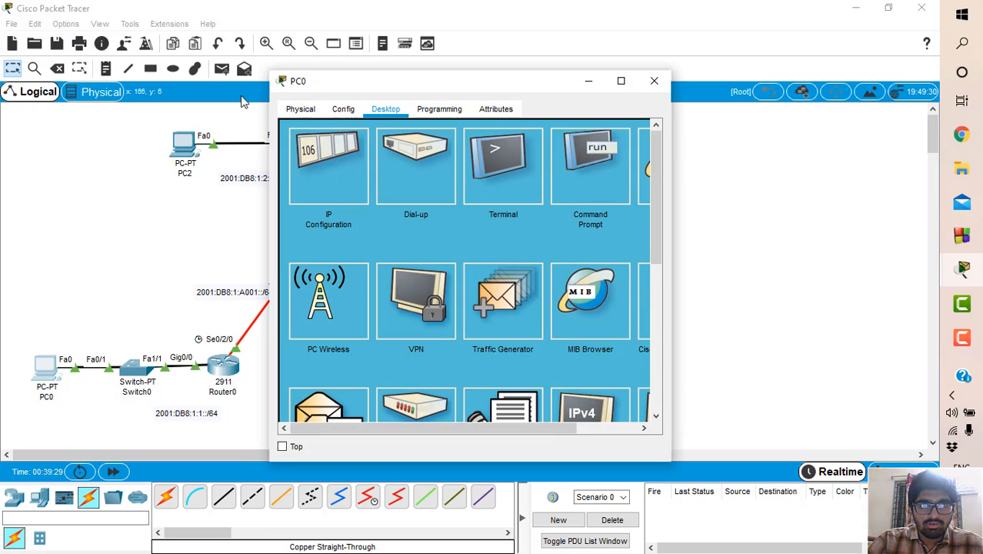
{"action": "left_click", "coordinate": [337, 150]}
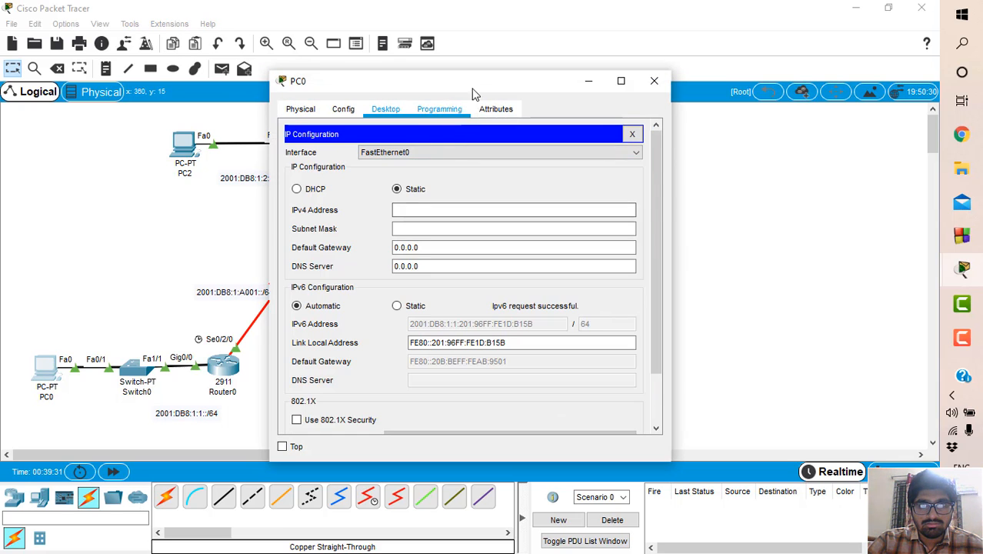
{"action": "left_click_drag", "start_coordinate": [474, 86], "coordinate": [227, 106]}
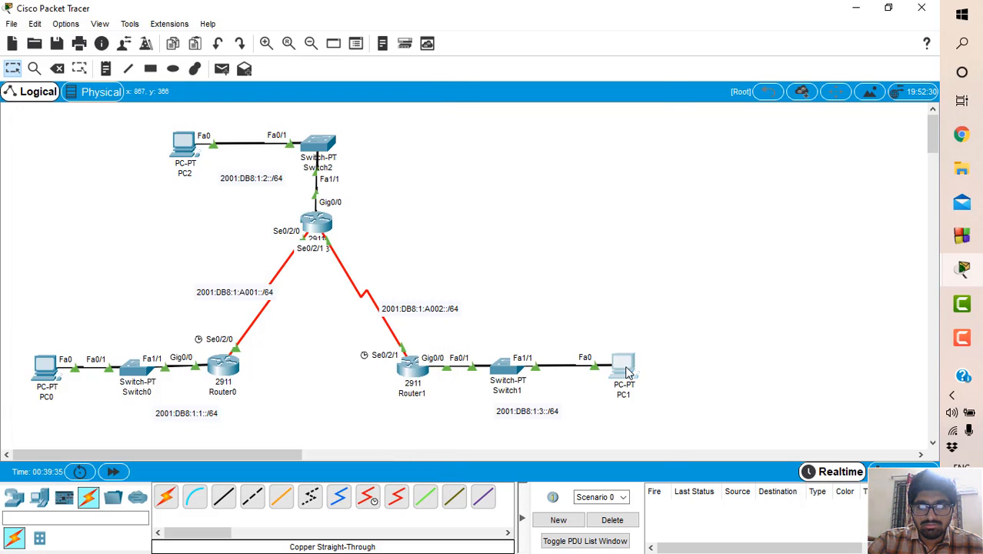
{"action": "left_click", "coordinate": [682, 362]}
{"action": "left_click", "coordinate": [578, 174]}
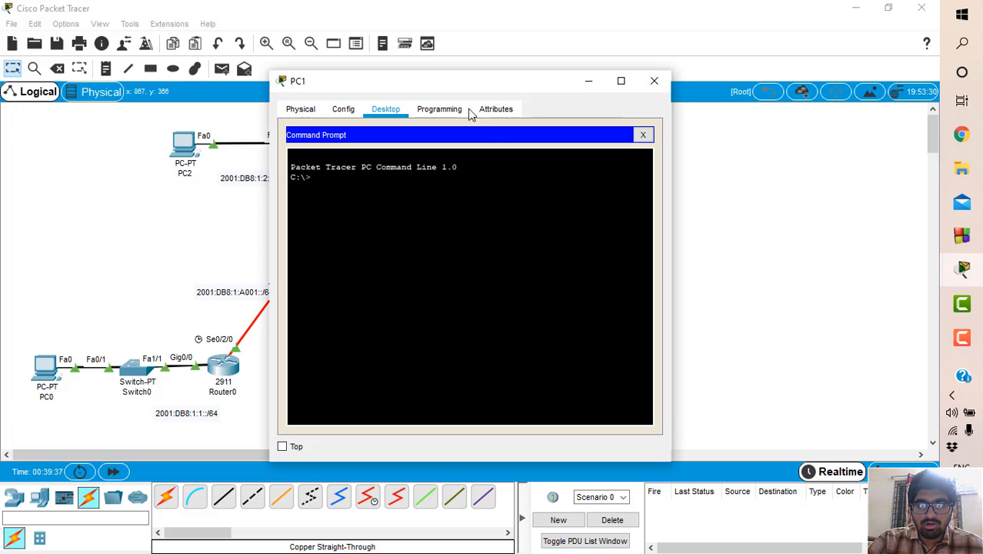
{"action": "left_click_drag", "start_coordinate": [491, 82], "coordinate": [694, 79]}
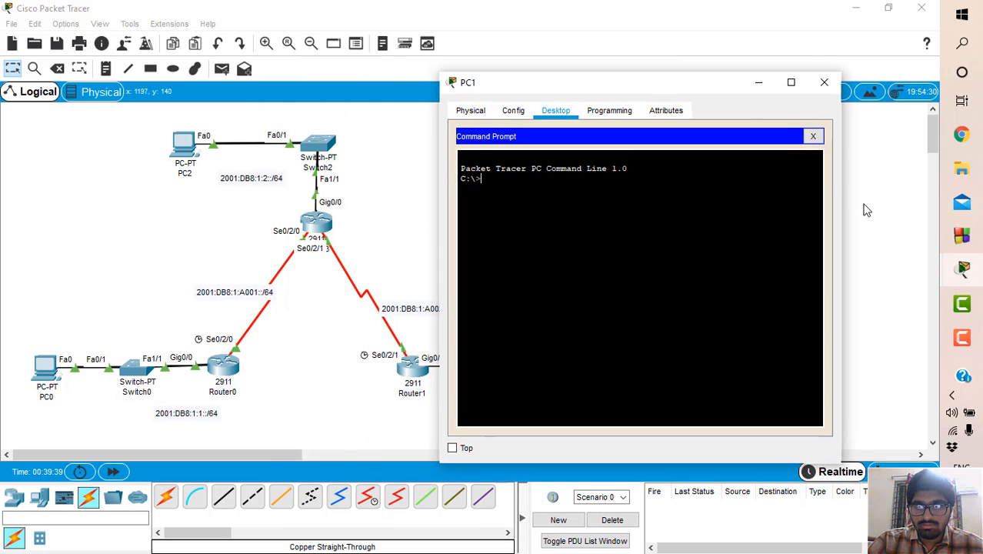
{"action": "mouse_move", "coordinate": [961, 271]}
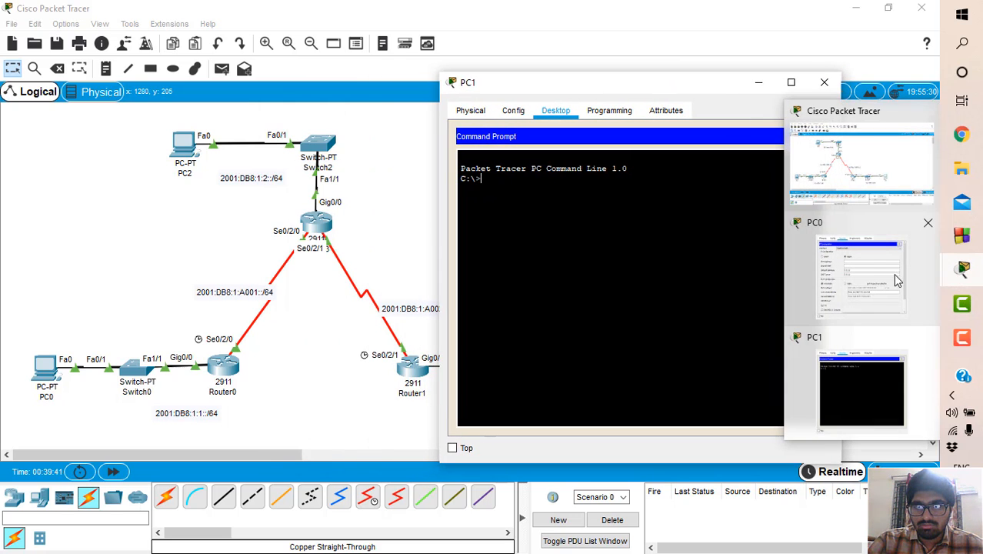
{"action": "left_click", "coordinate": [869, 269]}
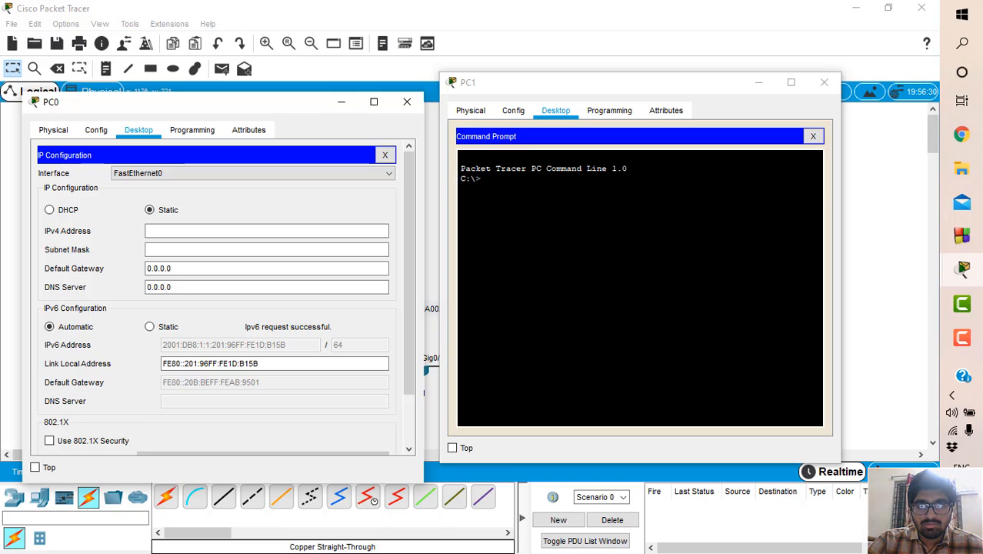
- Ping PC0's IPv6 address 2001:DB8:1:1:201:96FF:FE1D:B15B from PC1's command prompt
{"action": "left_click", "coordinate": [483, 180]}
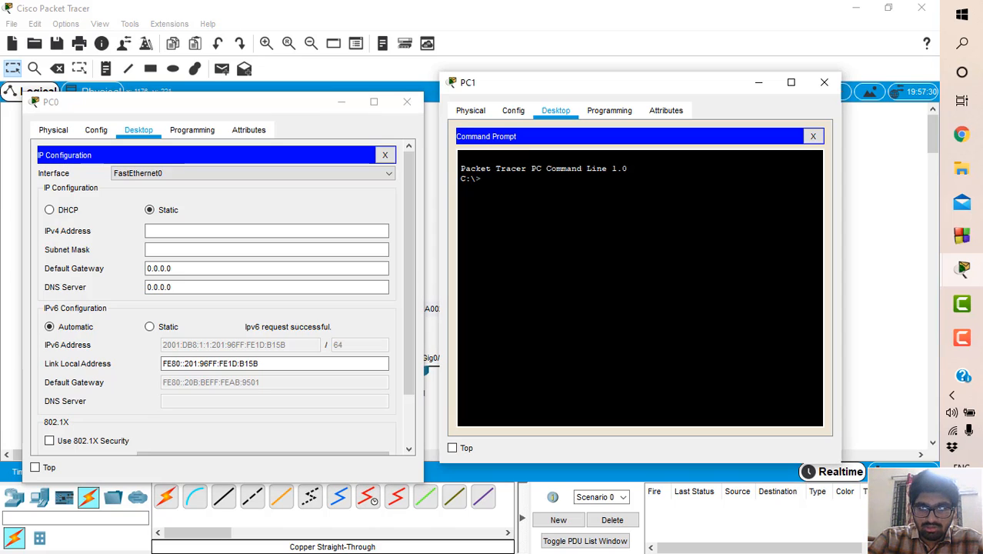
{"action": "type", "text": "ping "}
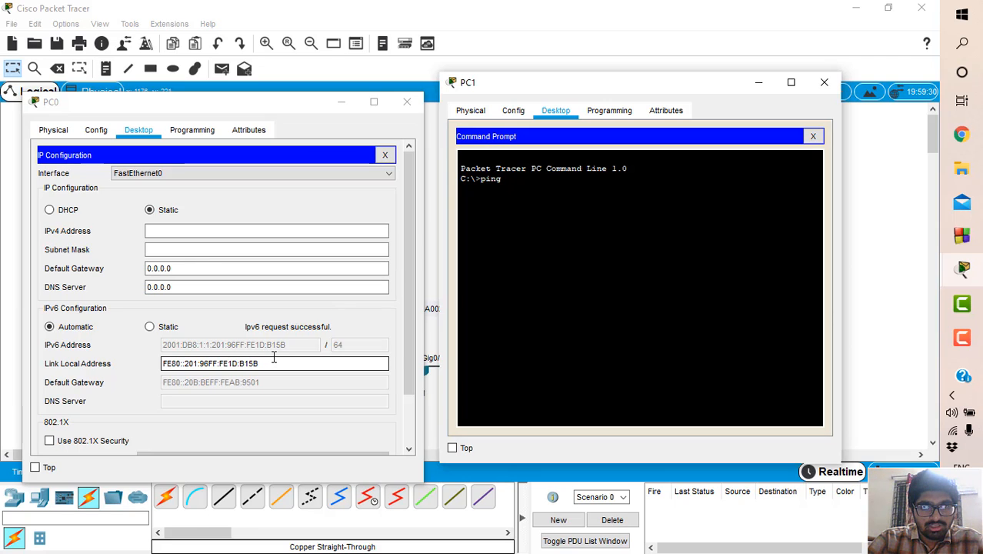
{"action": "type", "text": "200"}
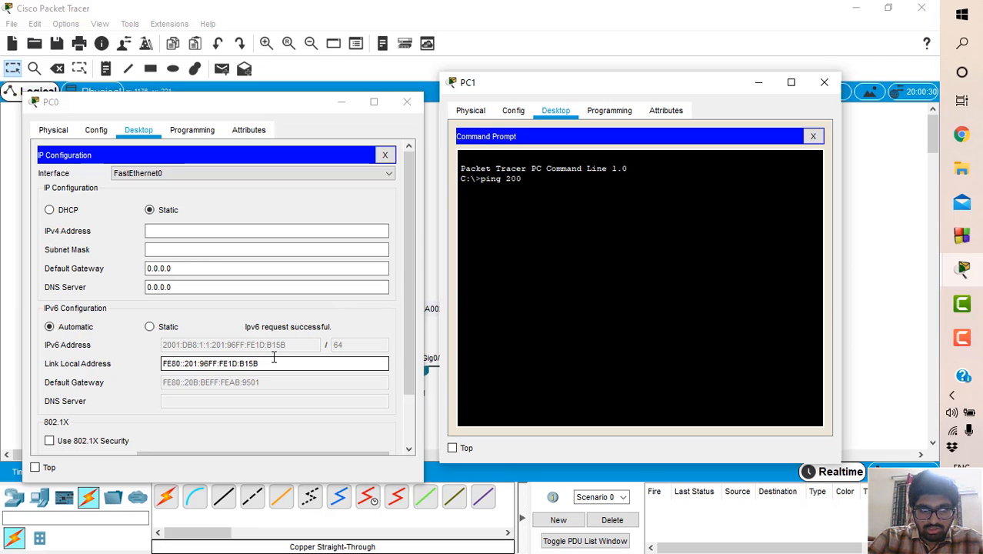
{"action": "type", "text": "1:"}
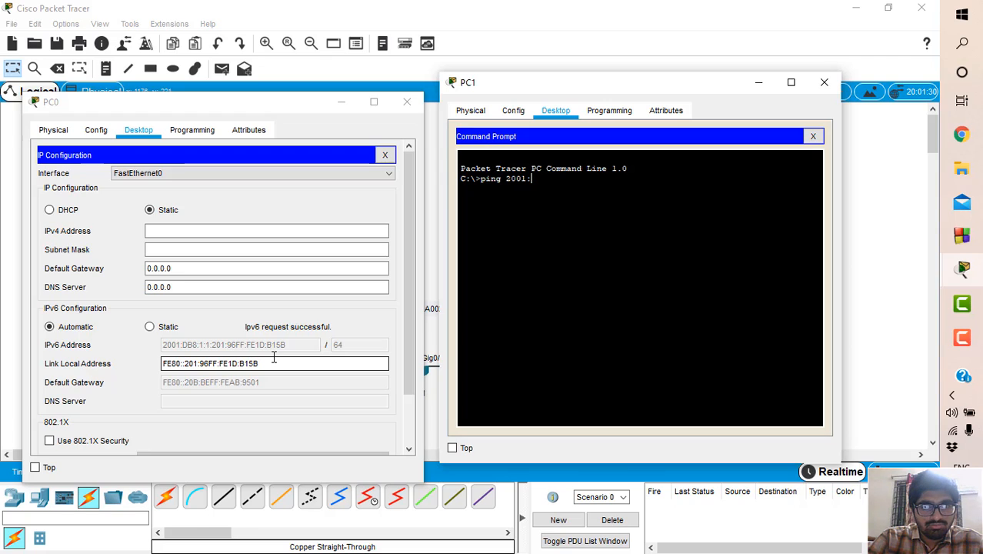
{"action": "type", "text": "DB8"}
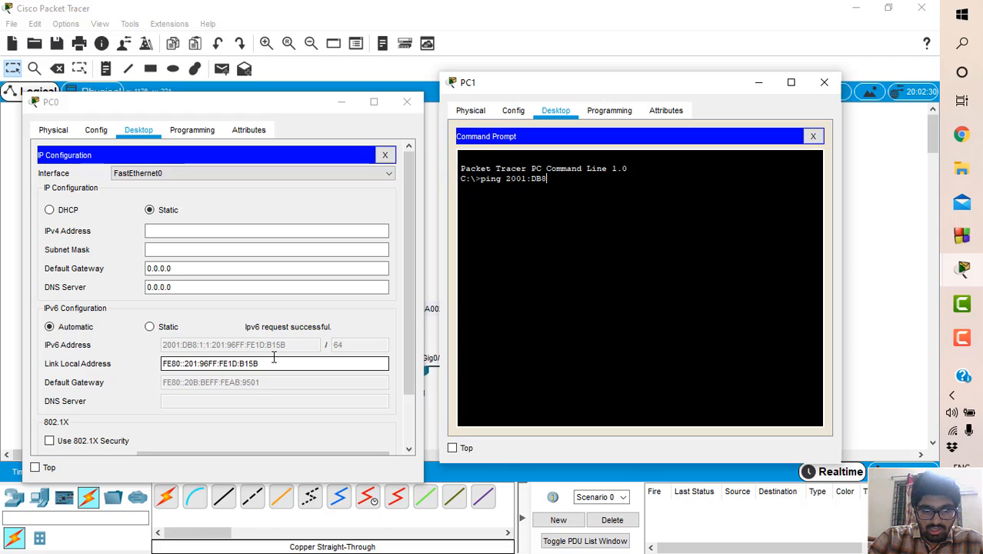
{"action": "type", "text": ":"}
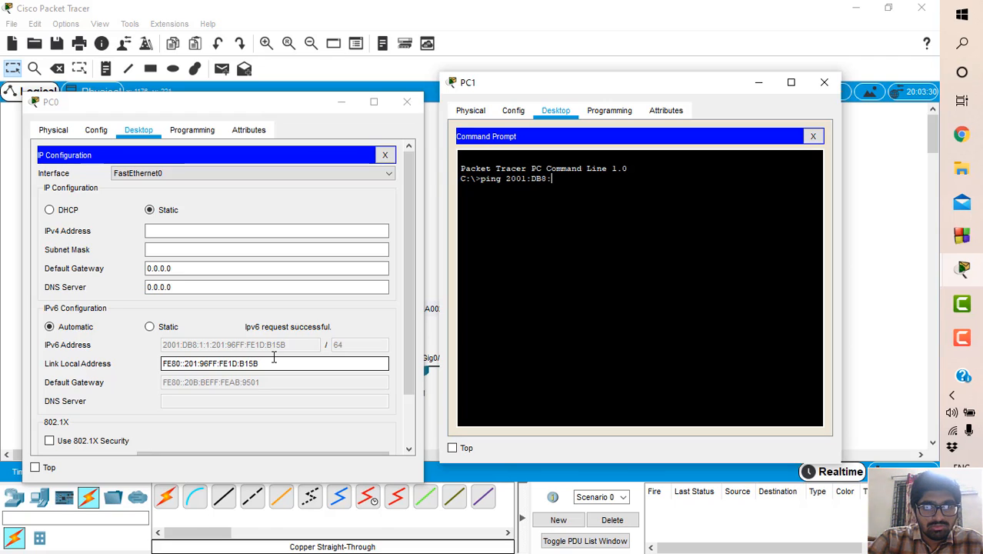
{"action": "type", "text": "1"}
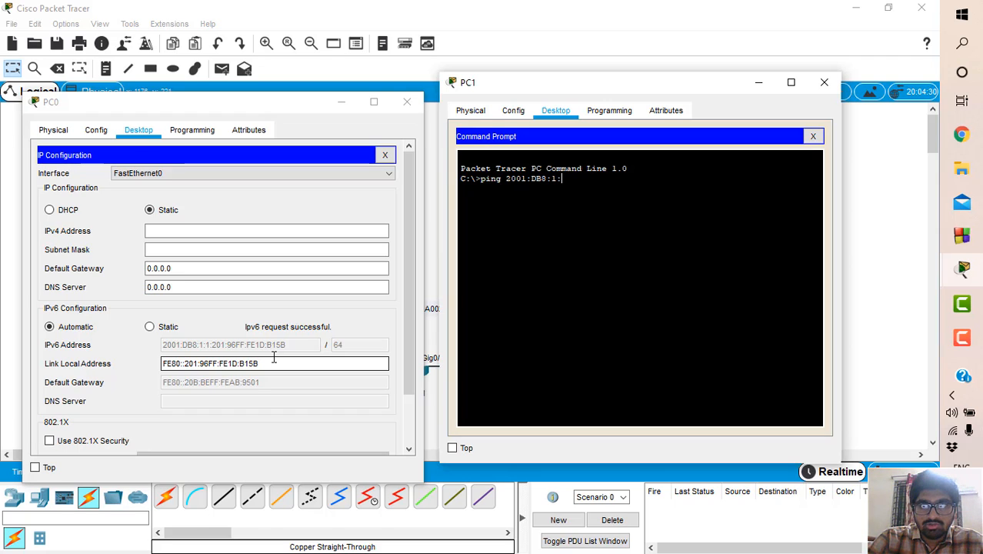
{"action": "type", "text": ":1"}
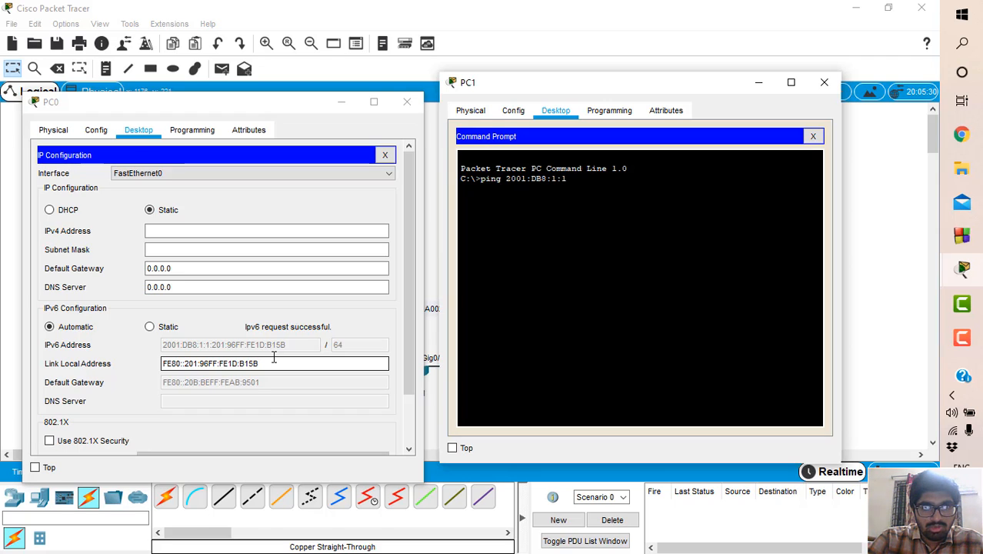
{"action": "type", "text": "11111"}
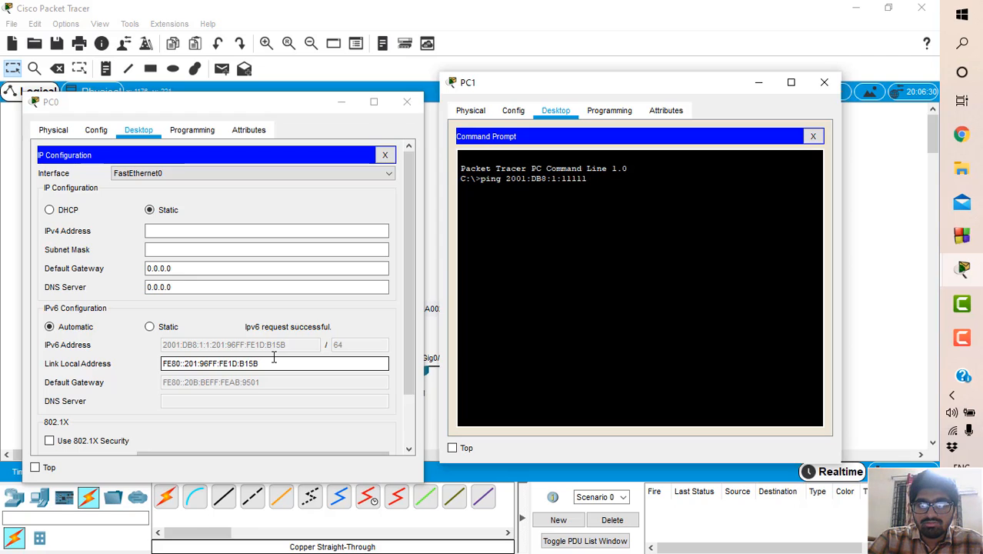
{"action": "key", "text": "BackSpace"}
{"action": "key", "text": "BackSpace"}
{"action": "key", "text": "BackSpace"}
{"action": "key", "text": "BackSpace"}
{"action": "key", "text": "BackSpace"}
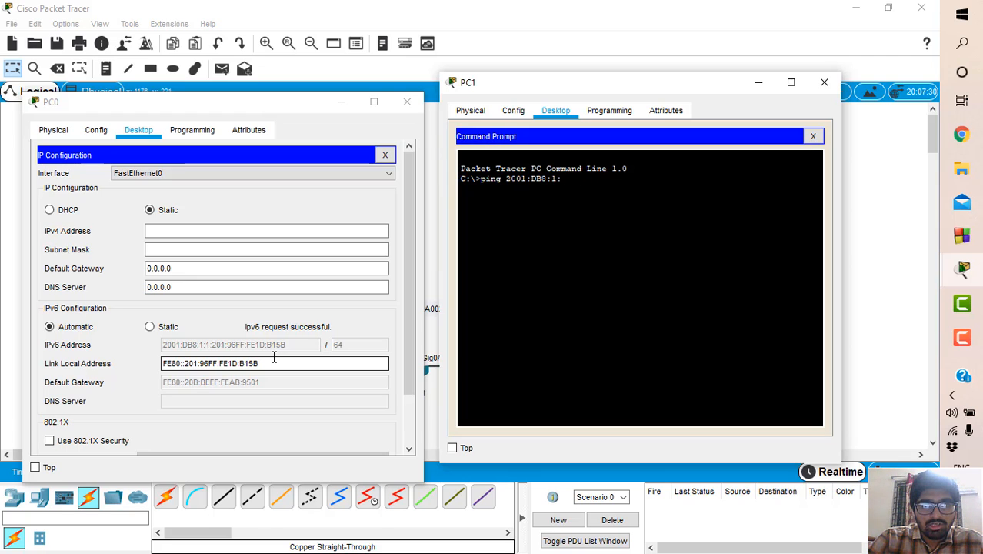
{"action": "type", "text": "1"}
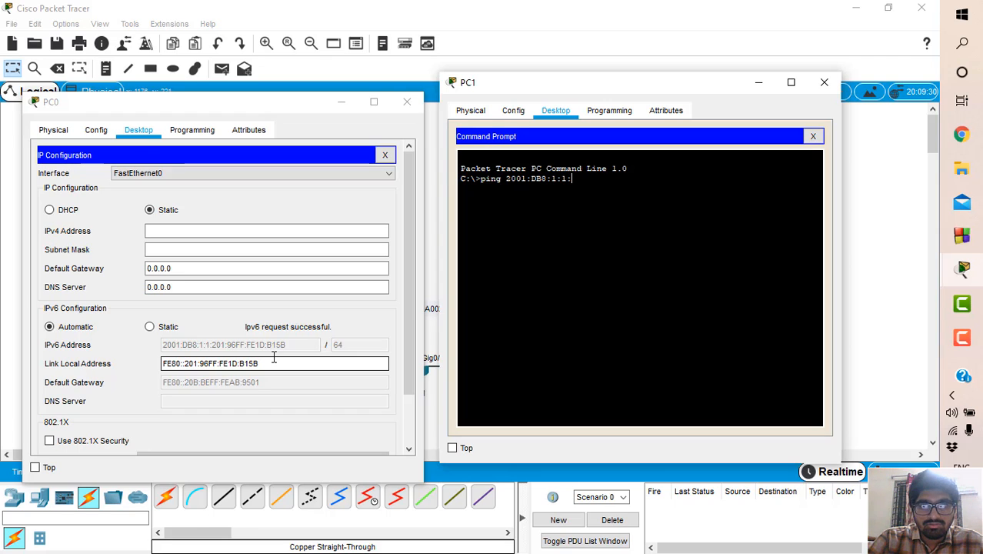
{"action": "type", "text": ":201:"}
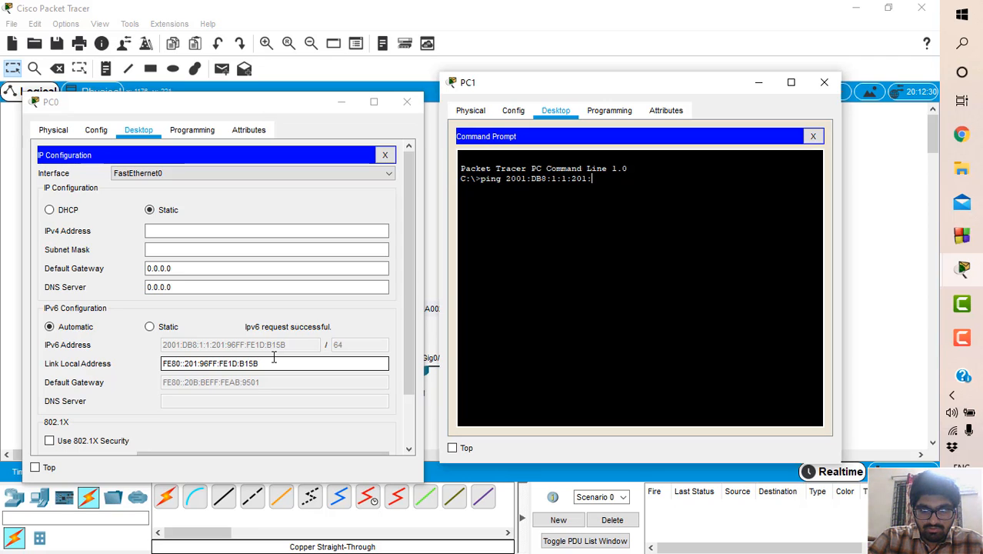
{"action": "type", "text": "96FF:"}
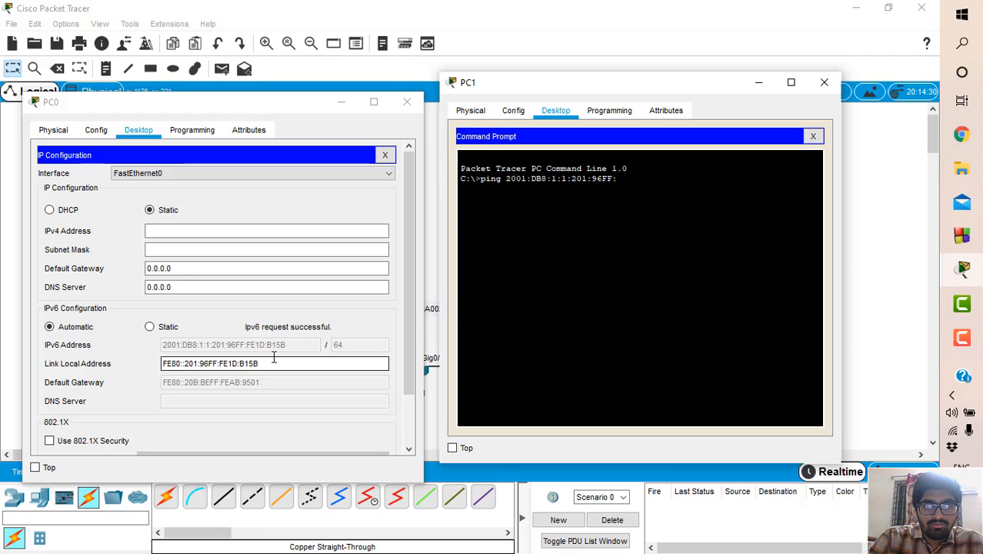
{"action": "type", "text": "FE1D:"}
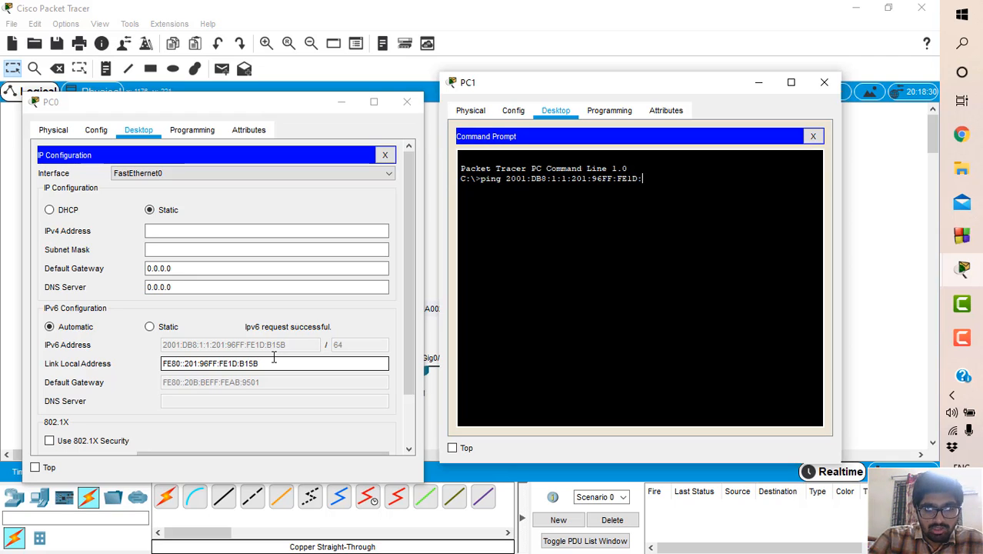
{"action": "type", "text": "B15"}
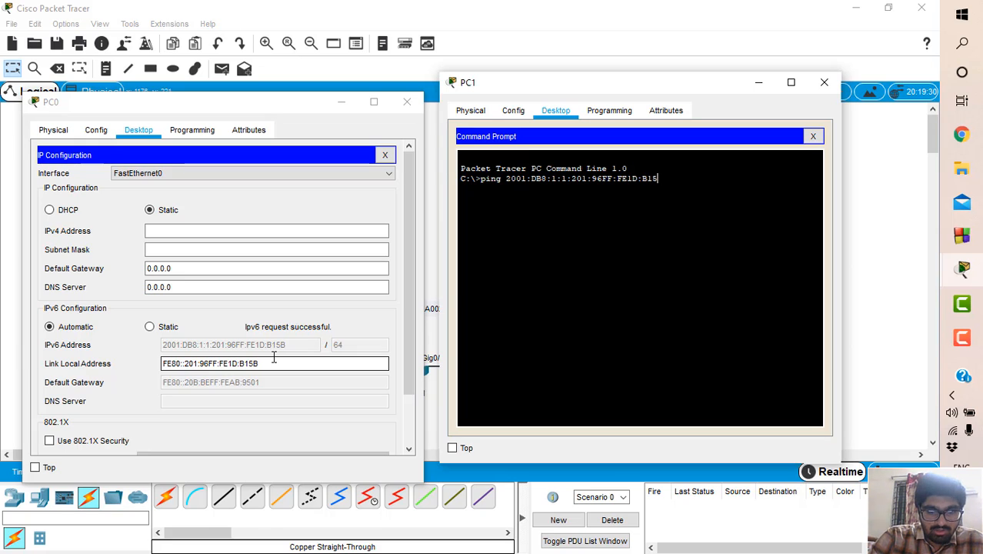
{"action": "type", "text": "B"}
{"action": "key", "text": "Return"}
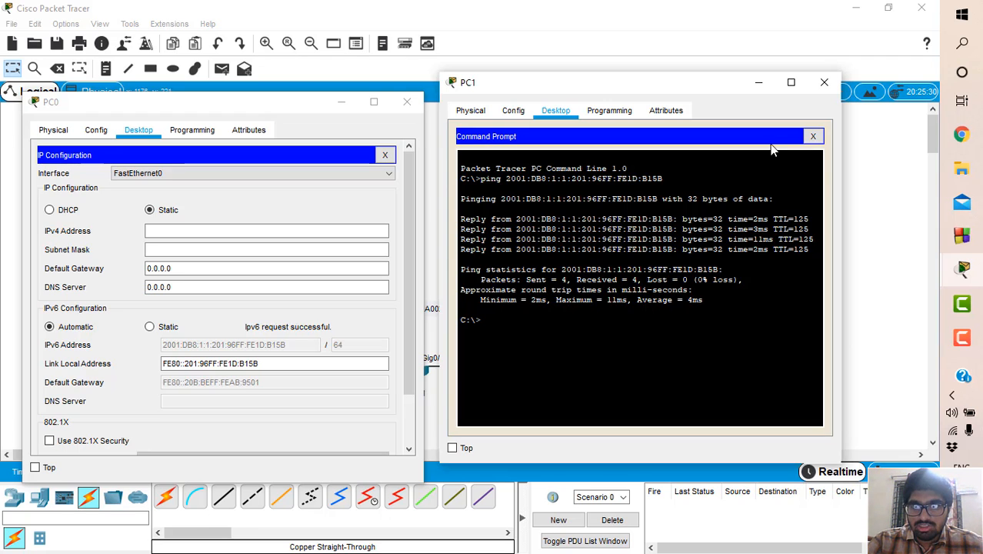
- Switch PC1 from its command prompt to its IP configuration, and PC0 from its IP configuration to its command prompt
{"action": "left_click", "coordinate": [812, 136]}
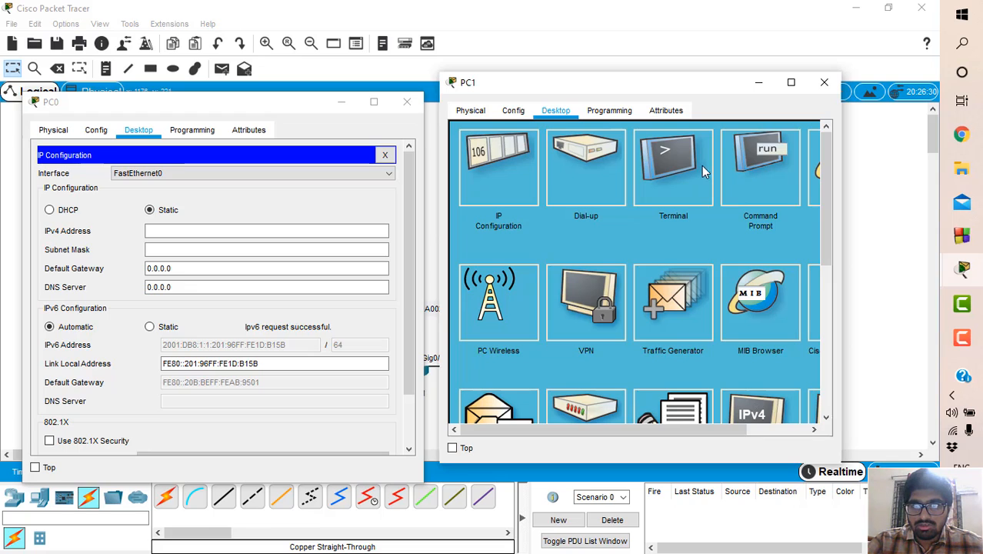
{"action": "left_click", "coordinate": [493, 183]}
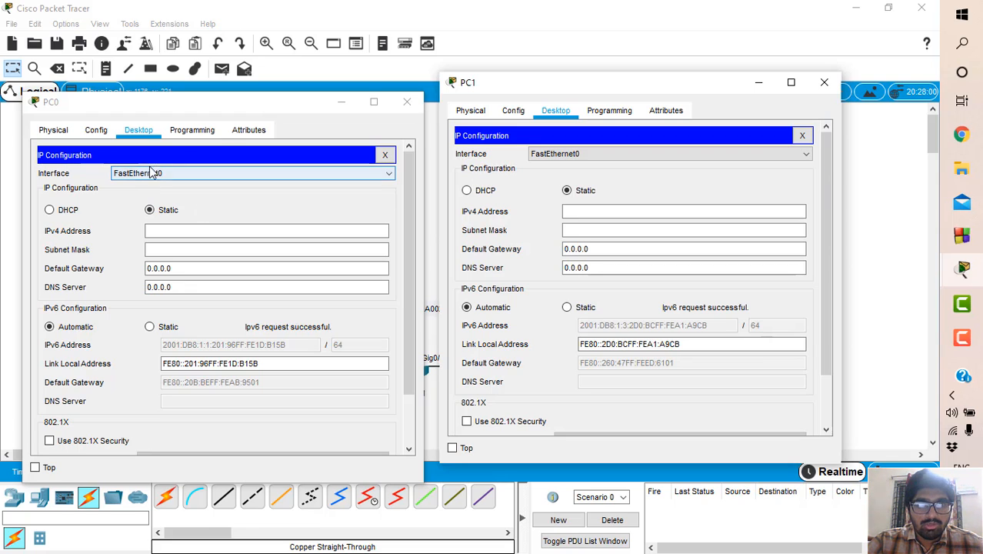
{"action": "left_click", "coordinate": [384, 157]}
{"action": "left_click", "coordinate": [384, 157]}
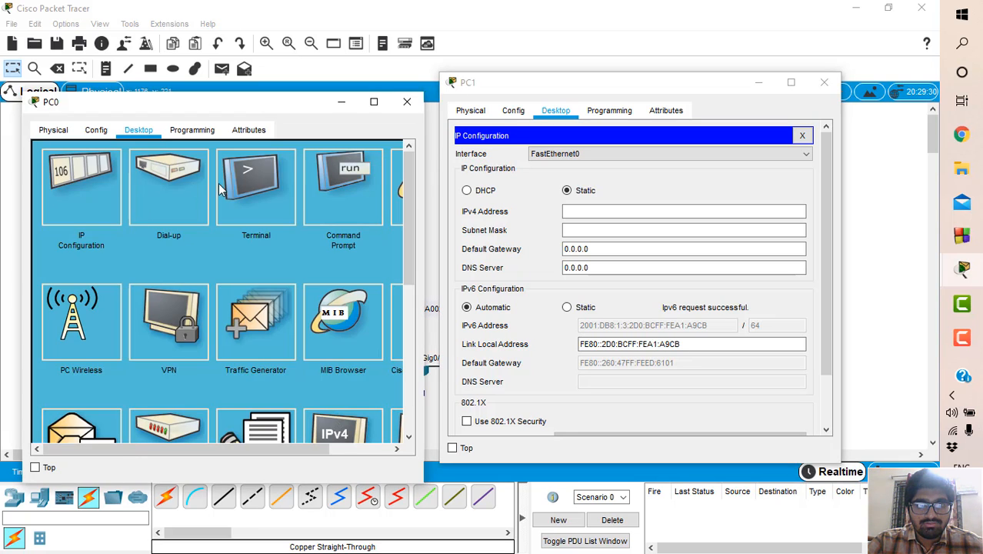
{"action": "left_click", "coordinate": [324, 192]}
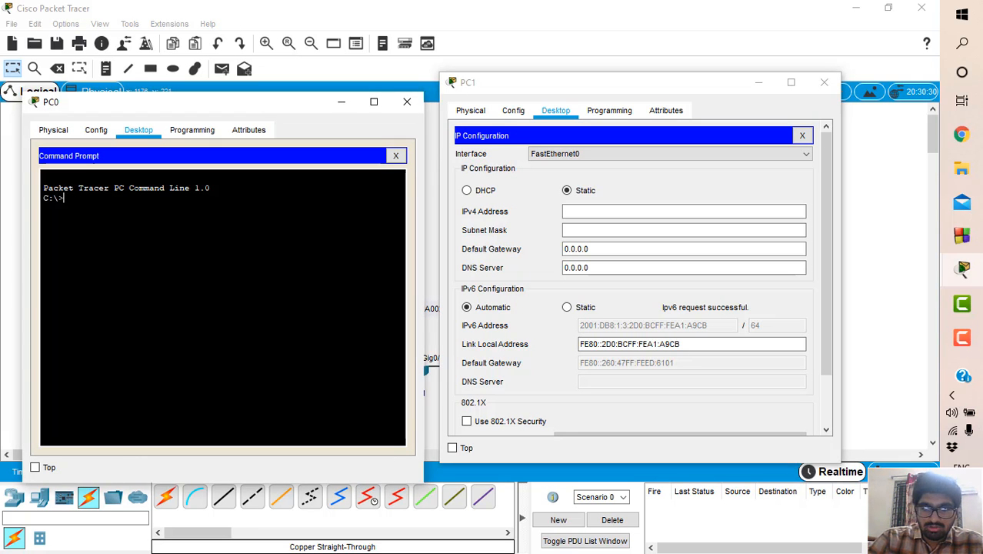
- Ping PC1's IPv6 address 2001:DB8:1:3:2D0:BCFF:FEA1:A9CB from PC0's command prompt and close PC0's window
{"action": "type", "text": "PINg"}
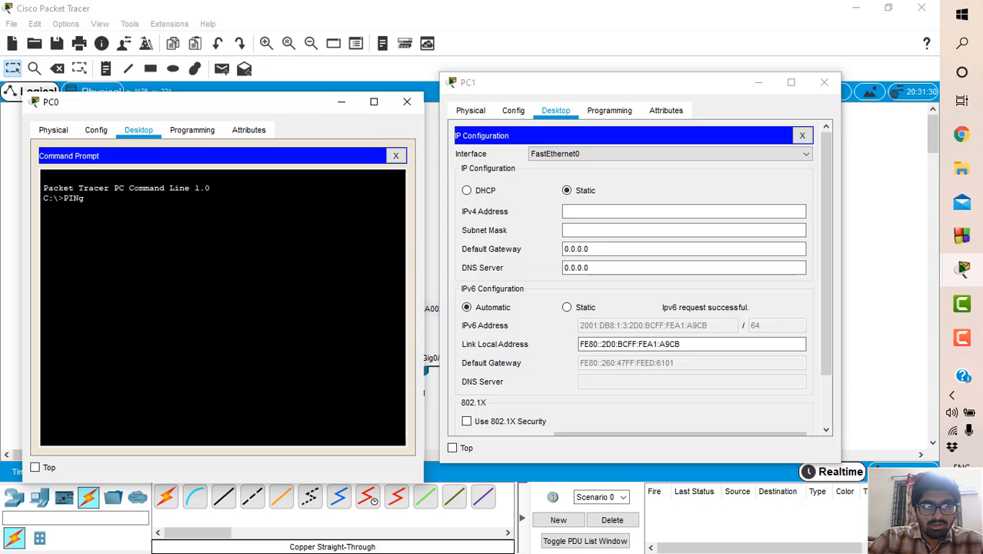
{"action": "key", "text": "BackSpace"}
{"action": "key", "text": "BackSpace"}
{"action": "key", "text": "BackSpace"}
{"action": "key", "text": "BackSpace"}
{"action": "type", "text": "p"}
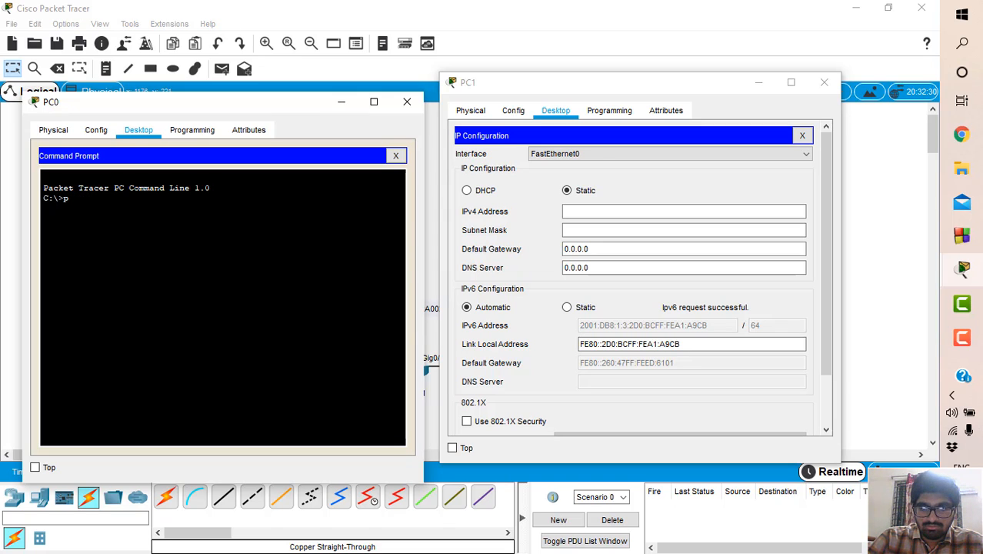
{"action": "type", "text": "ing"}
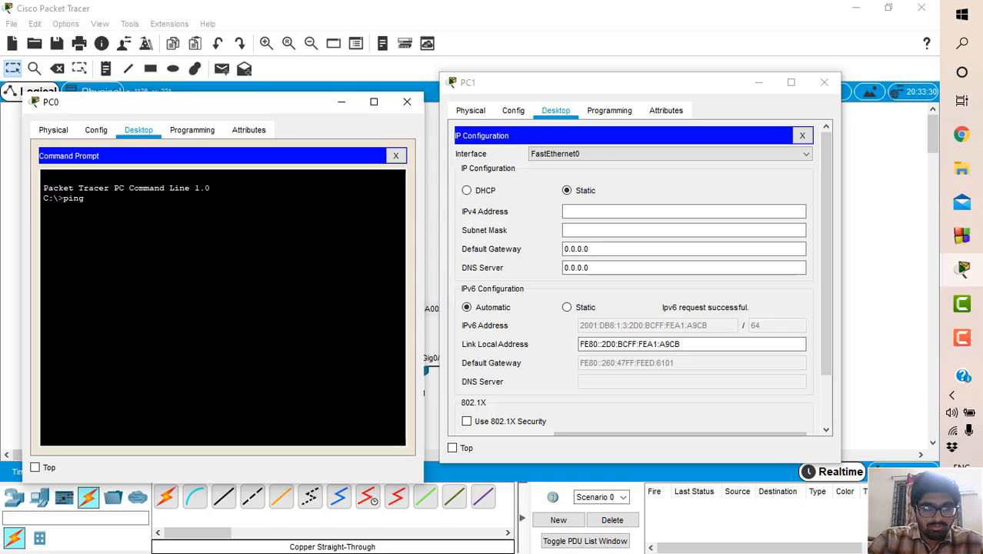
{"action": "type", "text": " 2001"}
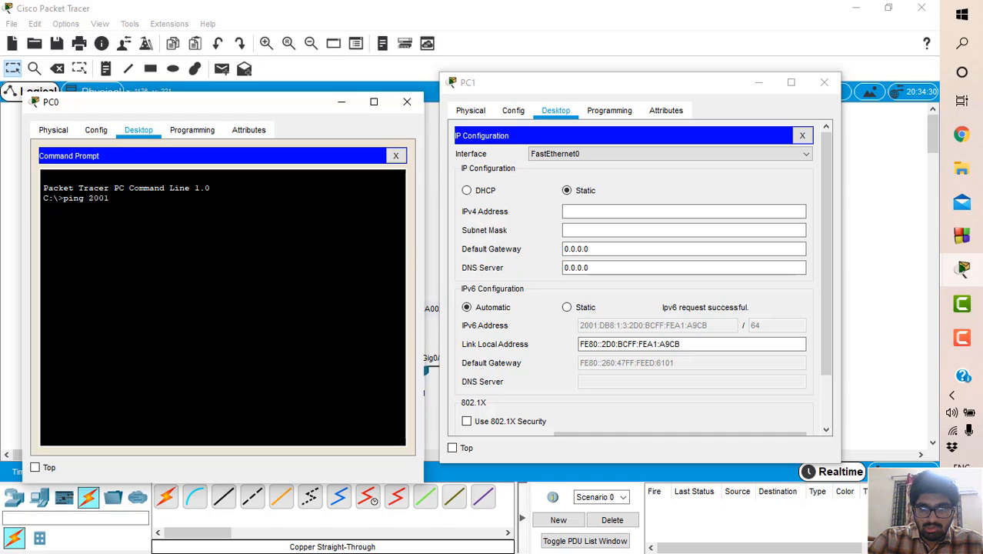
{"action": "type", "text": ":DB8:"}
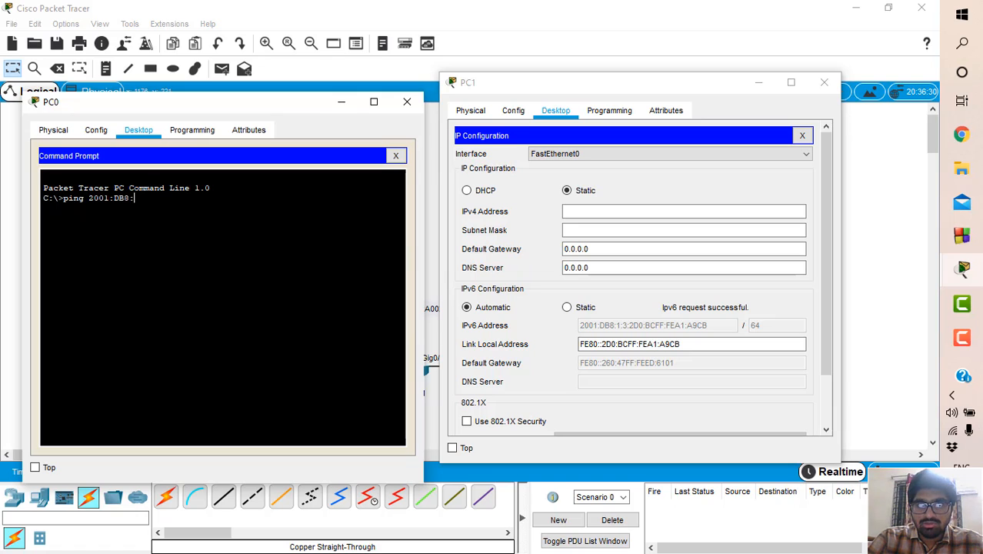
{"action": "type", "text": "1:"}
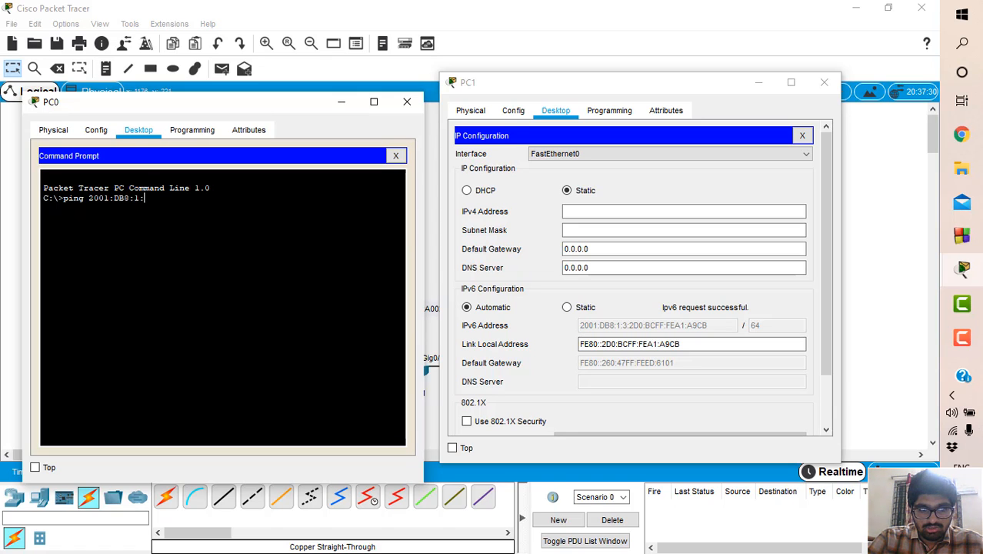
{"action": "type", "text": "3:"}
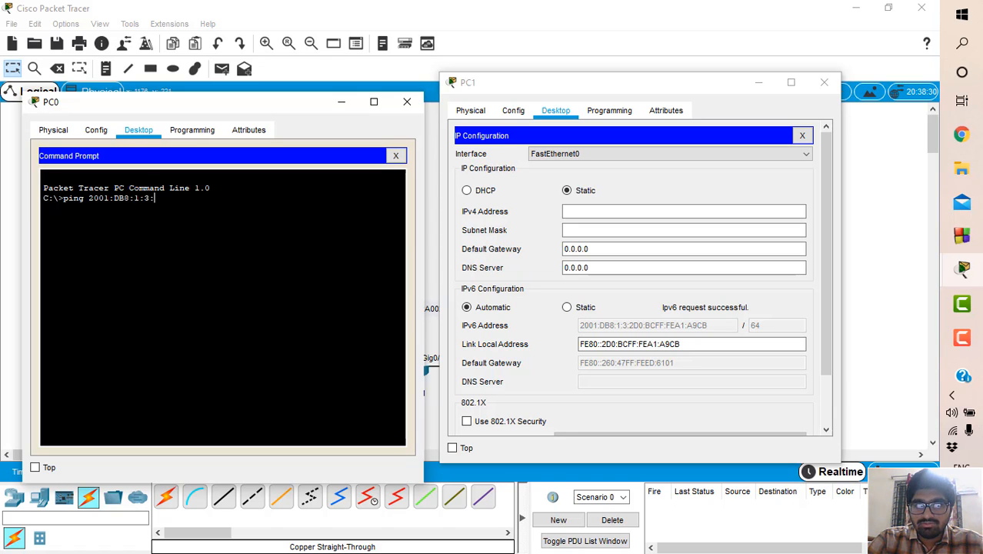
{"action": "type", "text": "2"}
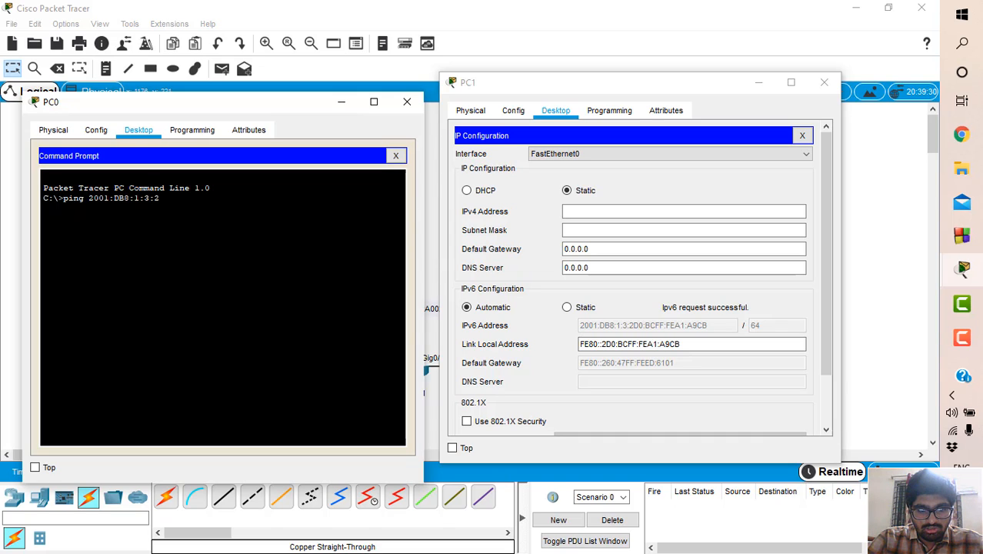
{"action": "type", "text": "D0:"}
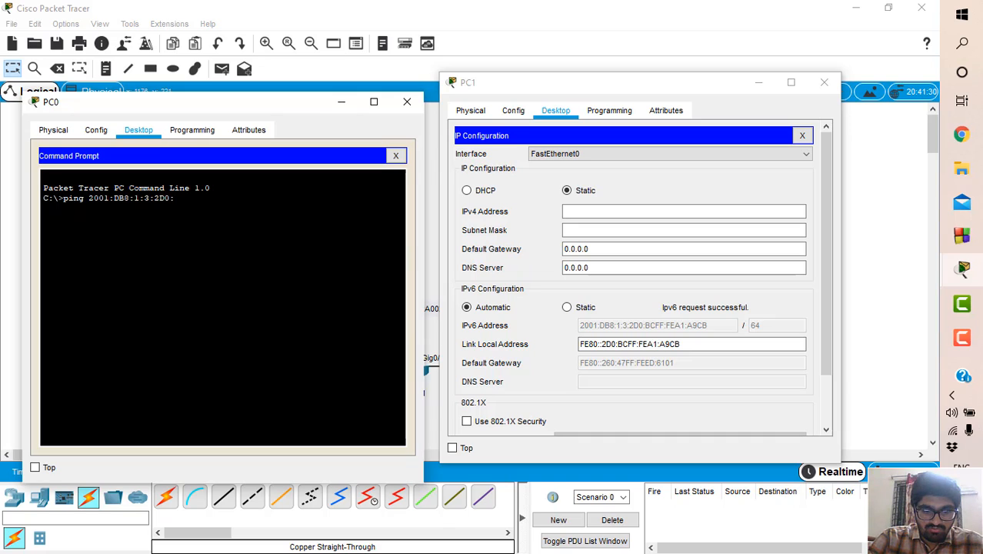
{"action": "type", "text": "BCFF:"}
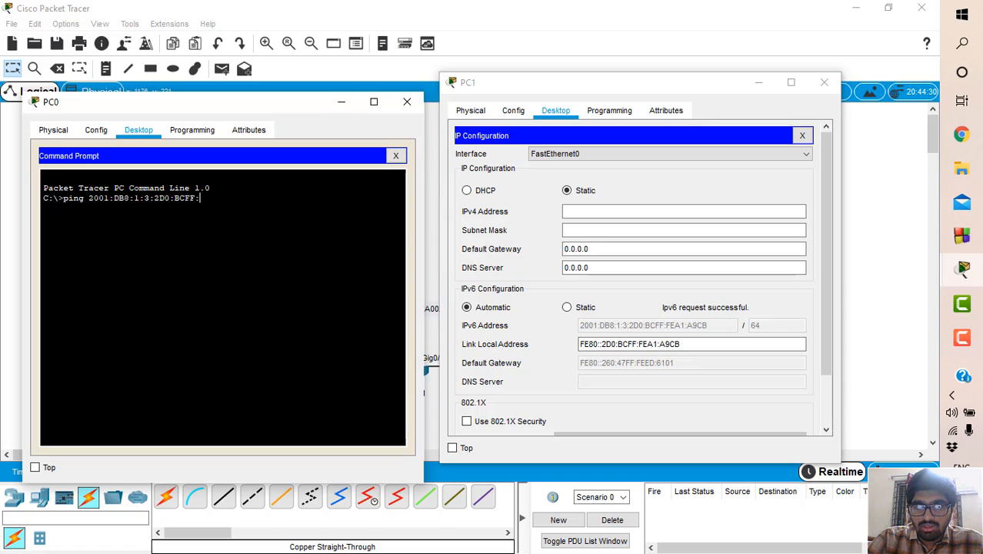
{"action": "type", "text": "FE"}
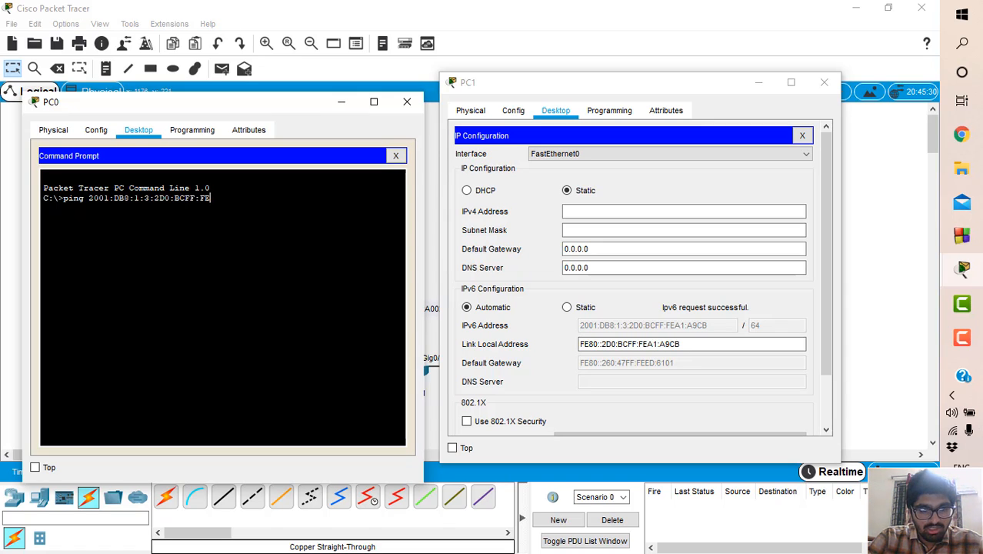
{"action": "type", "text": "A1:"}
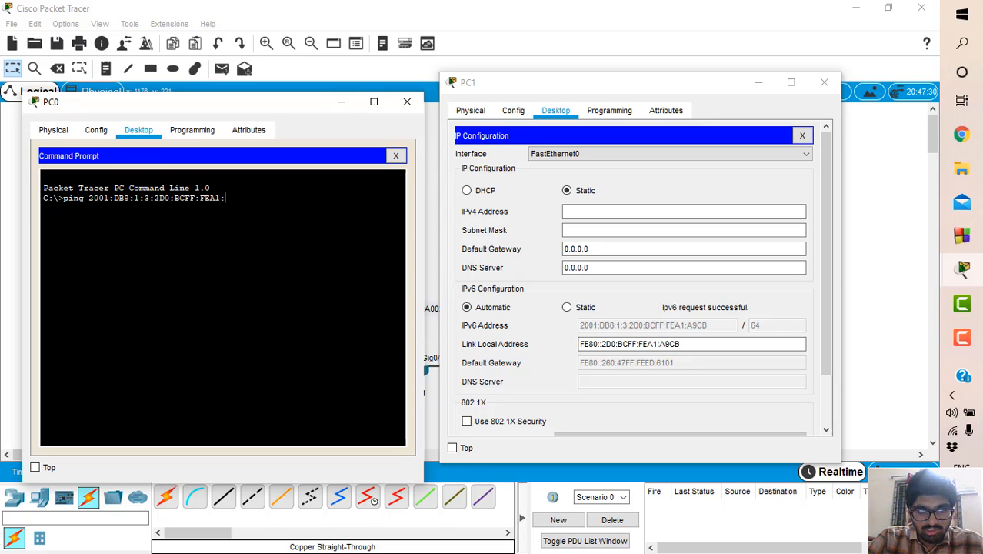
{"action": "type", "text": "A9CB"}
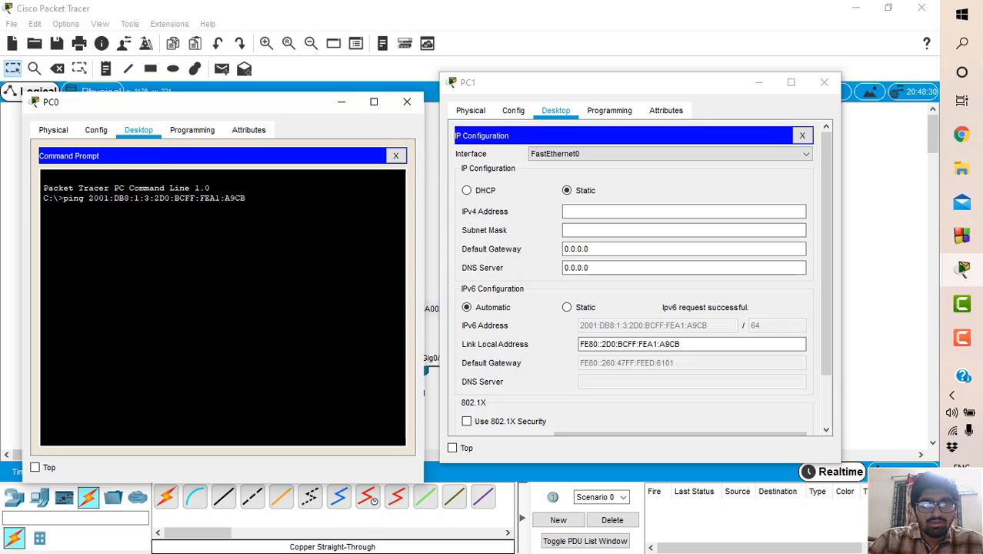
{"action": "key", "text": "Return"}
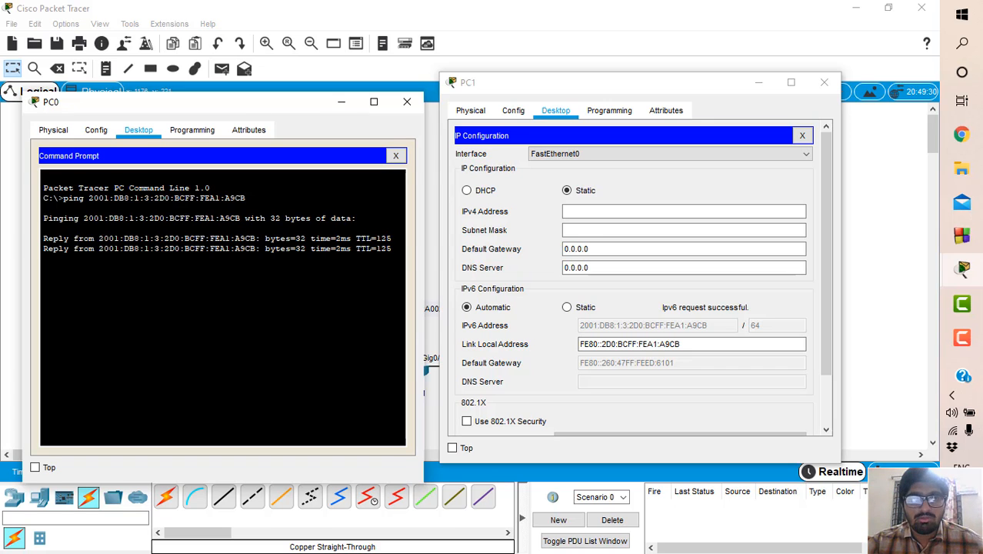
{"action": "left_click", "coordinate": [407, 101]}
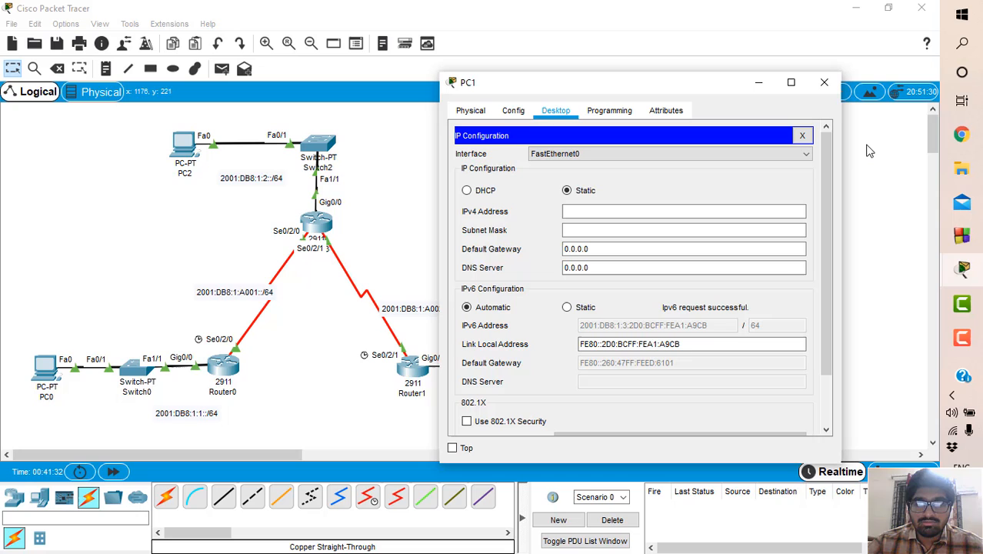
- Replace PC1's window with PC0's IP configuration and PC2's command prompt, arranged side by side
{"action": "left_click", "coordinate": [823, 82]}
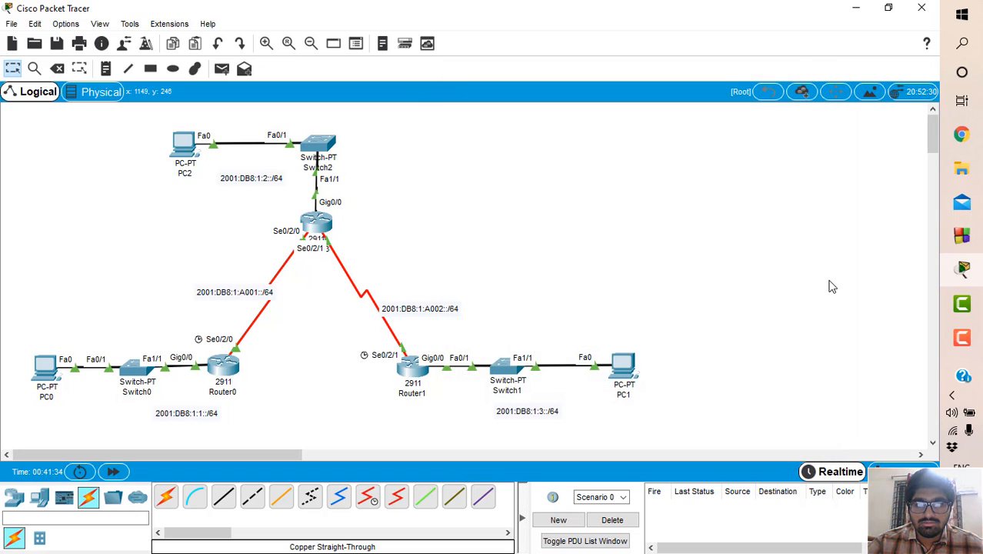
{"action": "left_click", "coordinate": [44, 367]}
{"action": "left_click", "coordinate": [299, 182]}
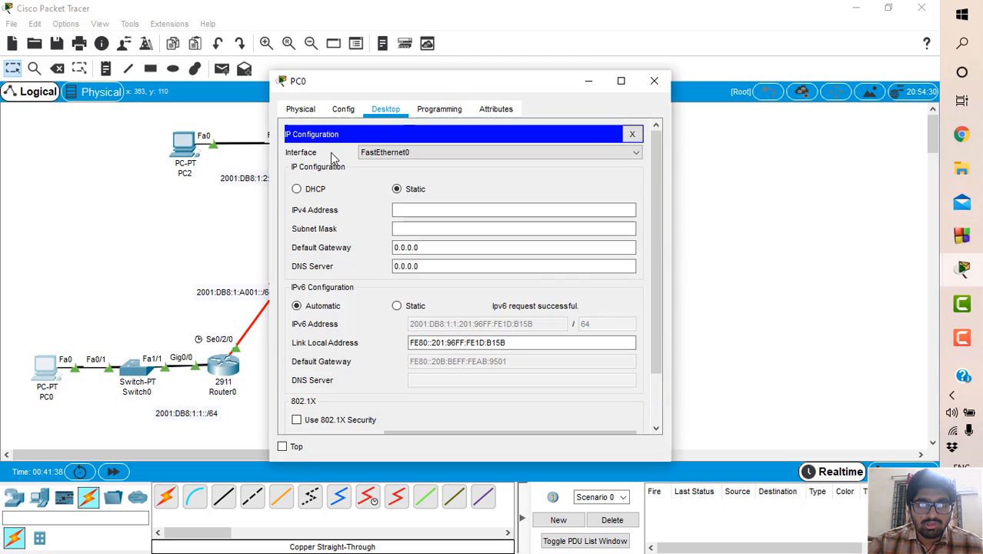
{"action": "left_click_drag", "start_coordinate": [450, 86], "coordinate": [200, 184]}
{"action": "left_click", "coordinate": [184, 144]}
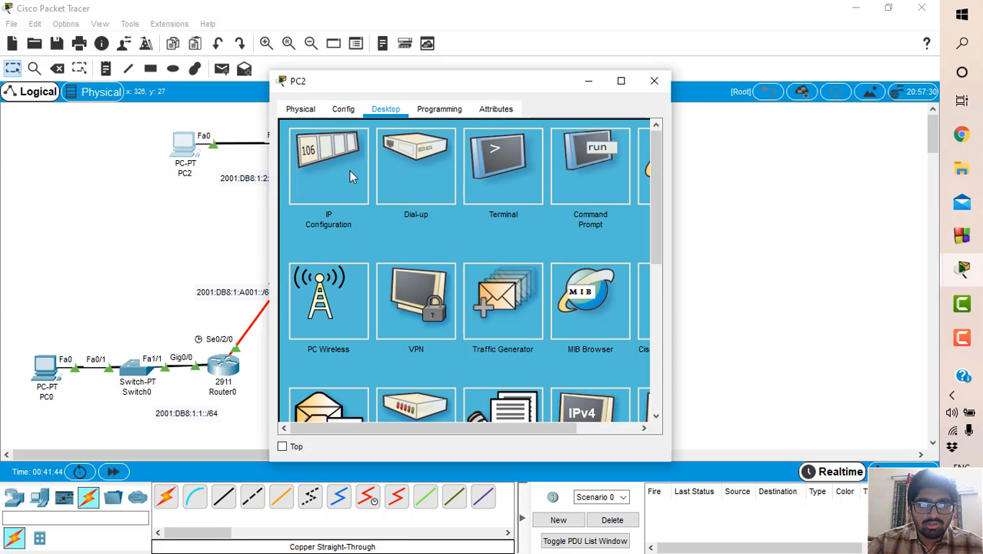
{"action": "left_click", "coordinate": [607, 168]}
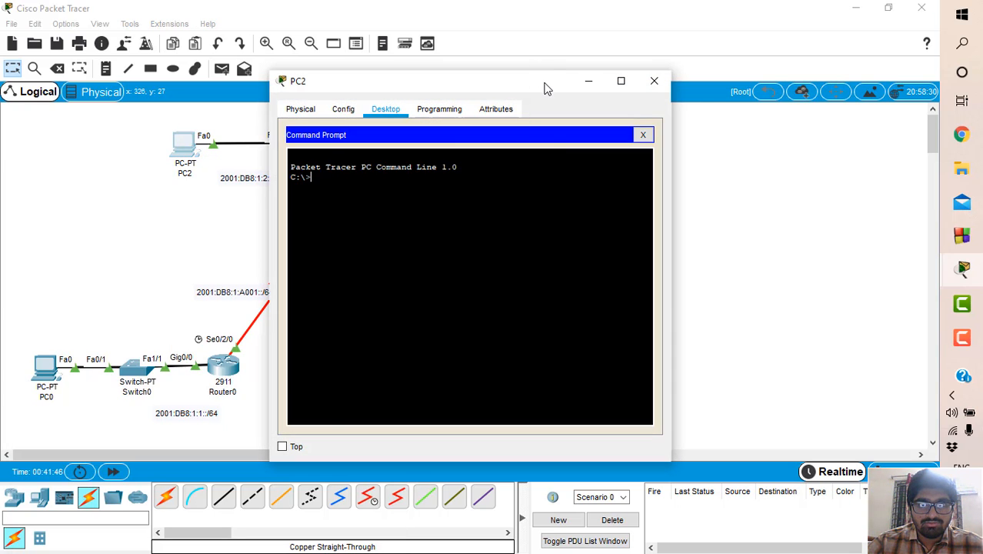
{"action": "left_click_drag", "start_coordinate": [544, 88], "coordinate": [774, 110]}
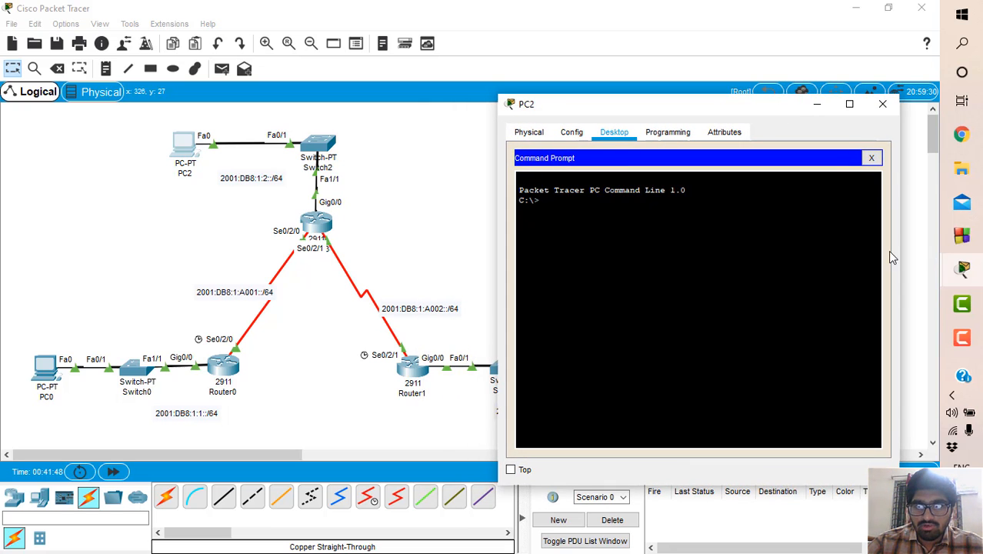
{"action": "mouse_move", "coordinate": [954, 271]}
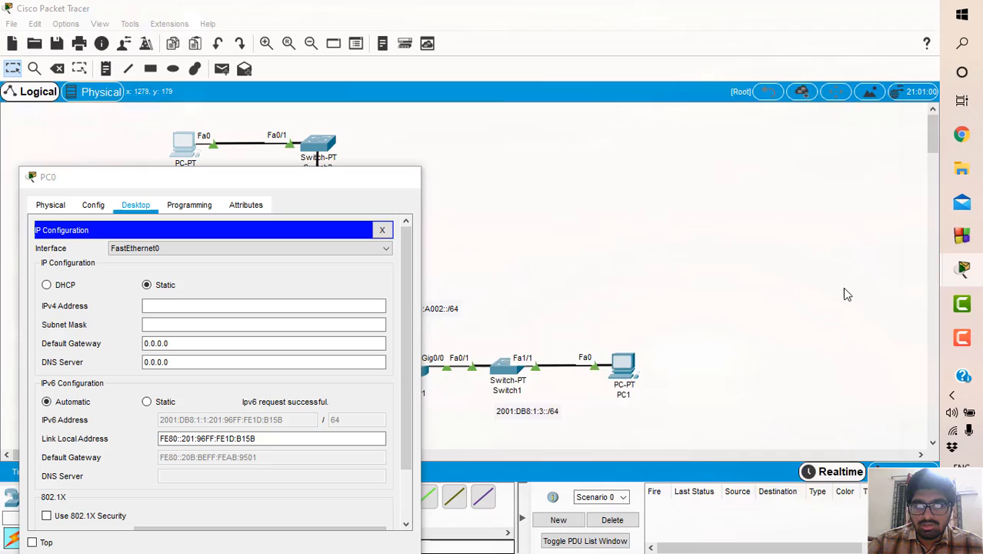
{"action": "left_click", "coordinate": [842, 287]}
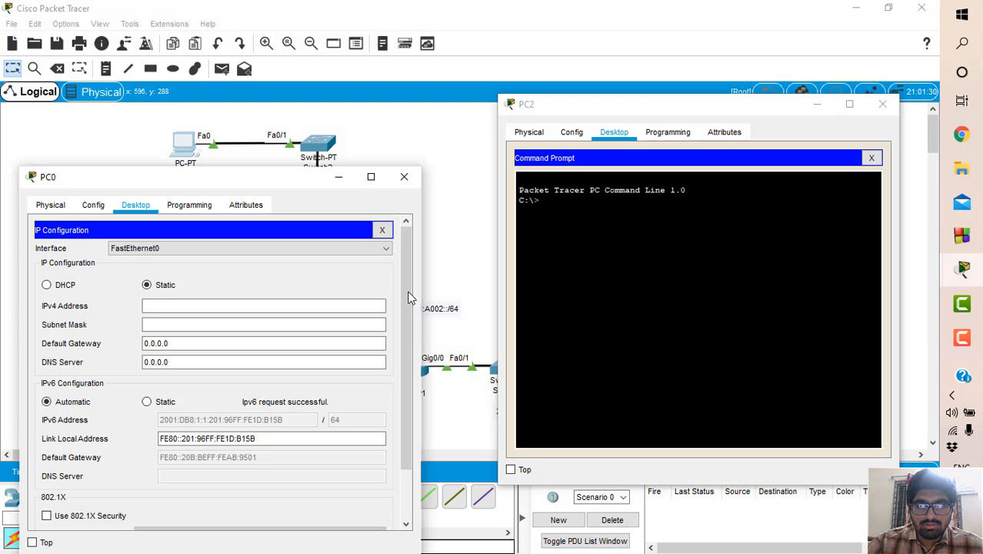
{"action": "left_click_drag", "start_coordinate": [314, 178], "coordinate": [355, 90]}
- Ping PC0's IPv6 address 2001:DB8:1:1:201:96FF:FE1D:B15B from PC2's command prompt
{"action": "left_click", "coordinate": [578, 260]}
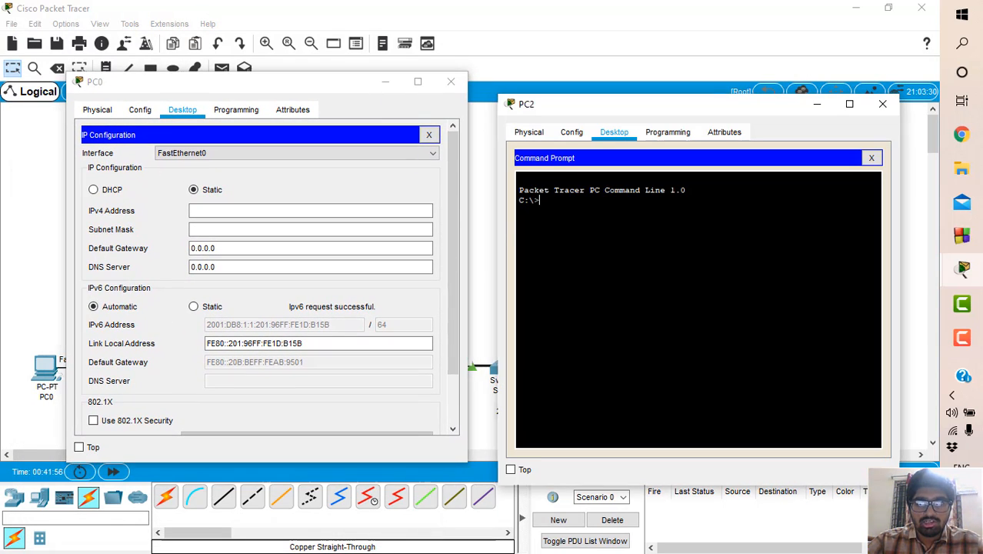
{"action": "type", "text": "PING"}
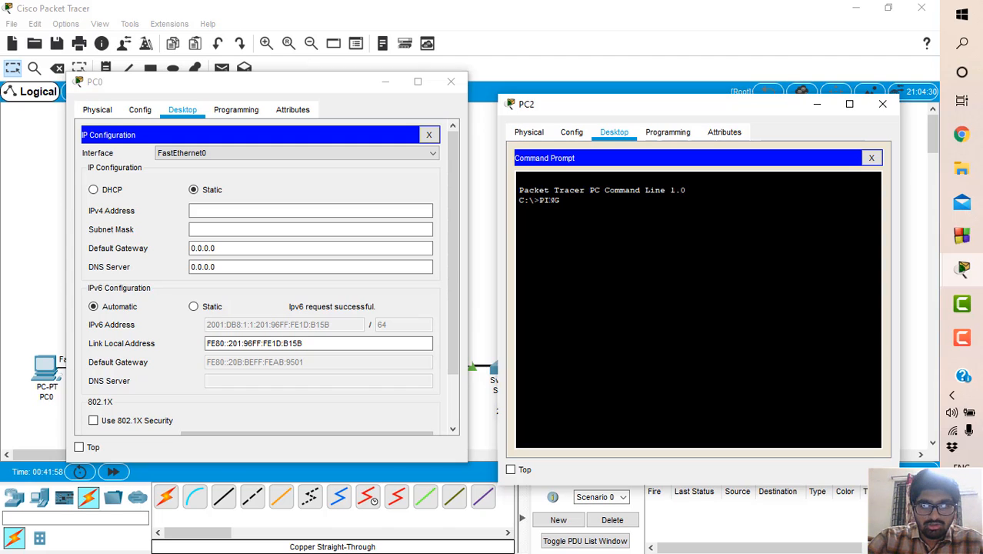
{"action": "type", "text": " 2001"}
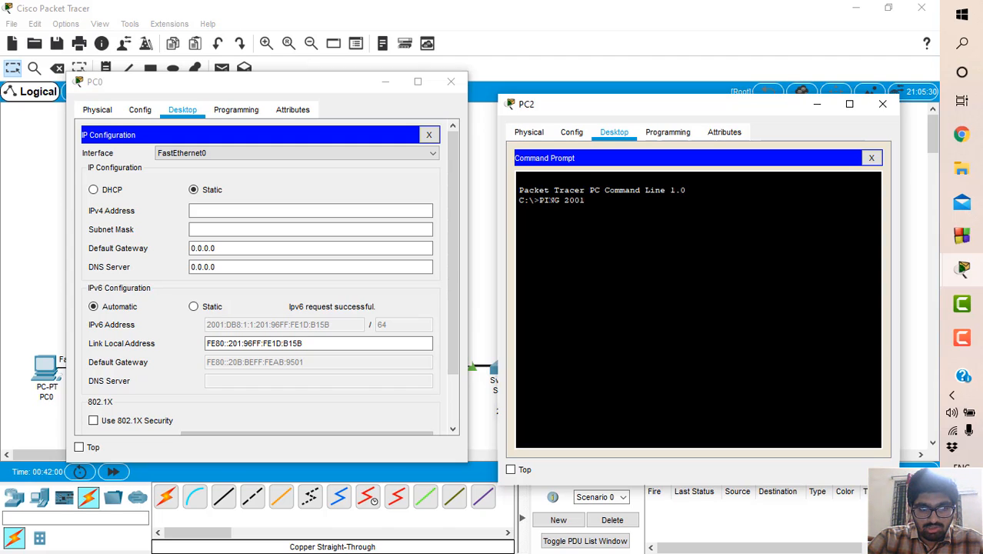
{"action": "type", "text": ":"}
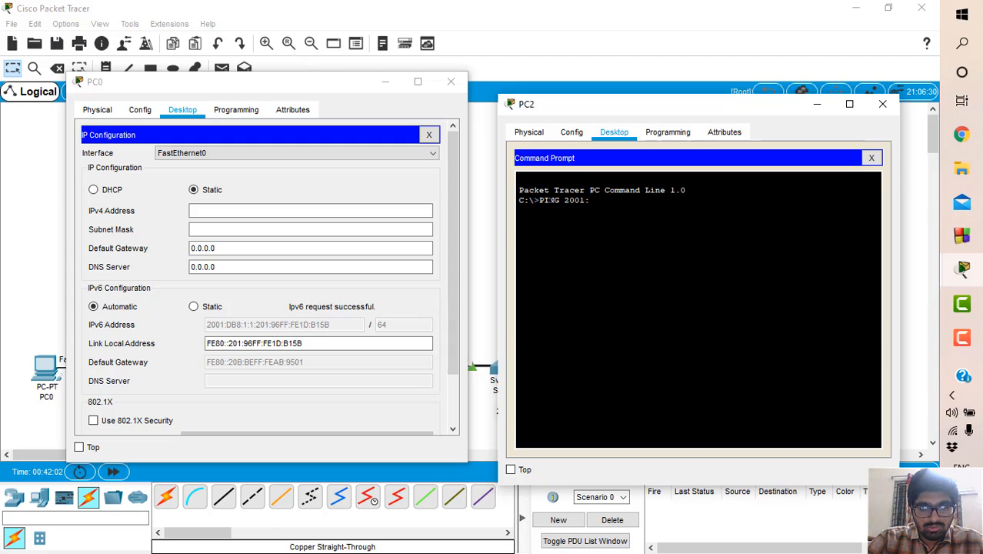
{"action": "type", "text": "DB8:"}
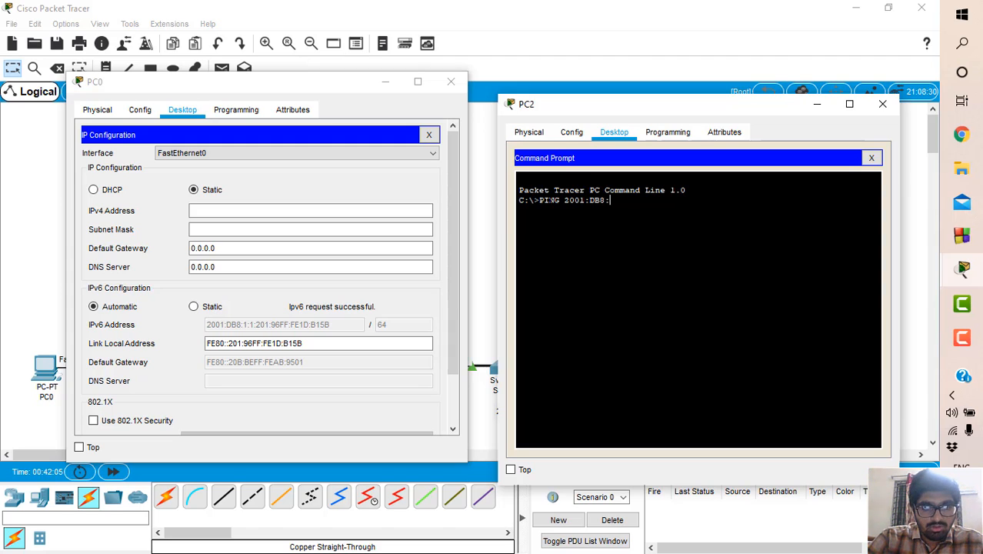
{"action": "type", "text": "1:"}
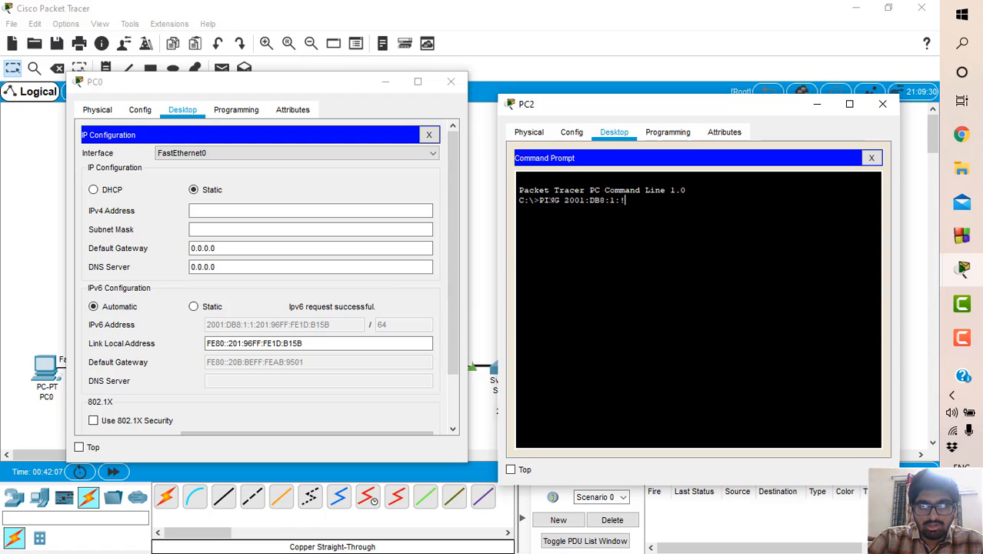
{"action": "key", "text": "BackSpace"}
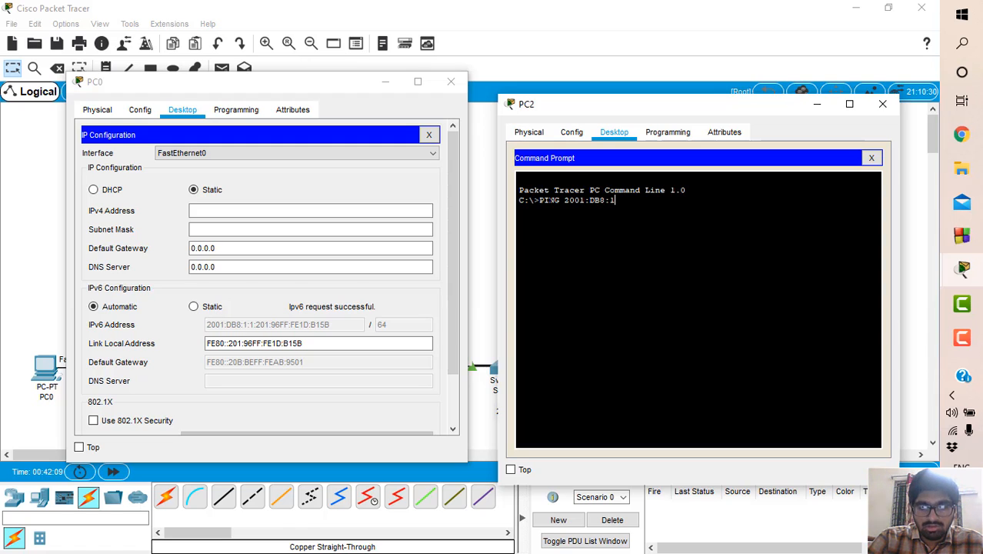
{"action": "type", "text": ":1:"}
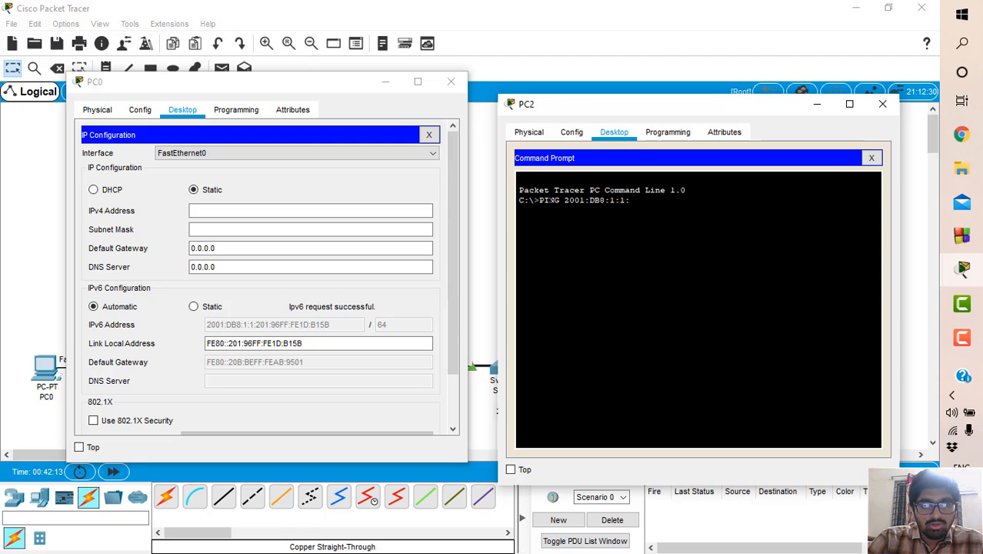
{"action": "type", "text": "201"}
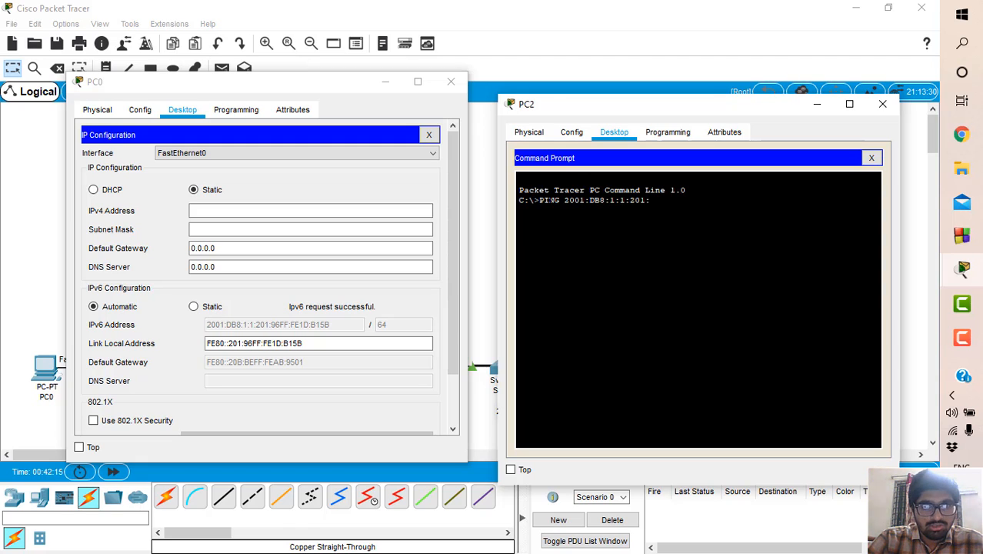
{"action": "type", "text": ":9"}
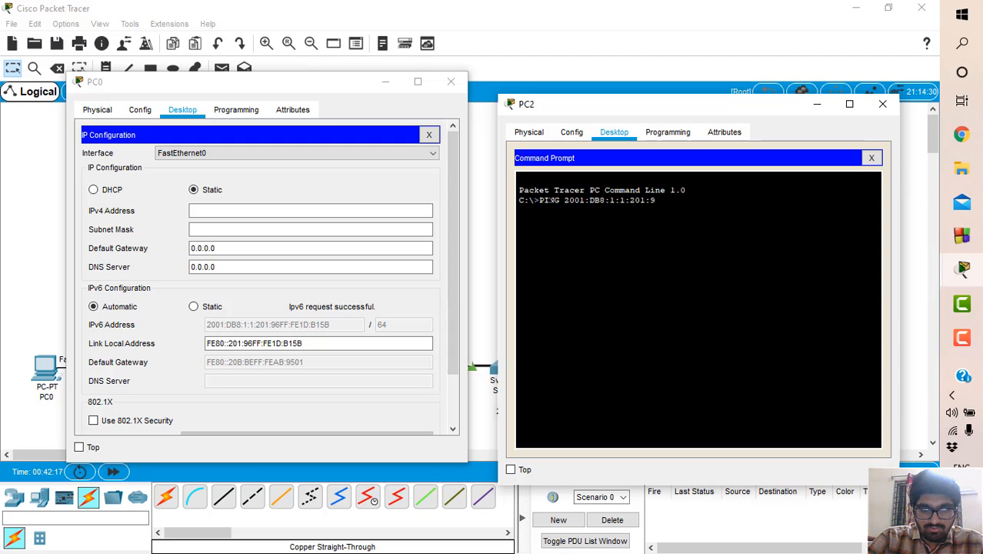
{"action": "type", "text": "6FF:"}
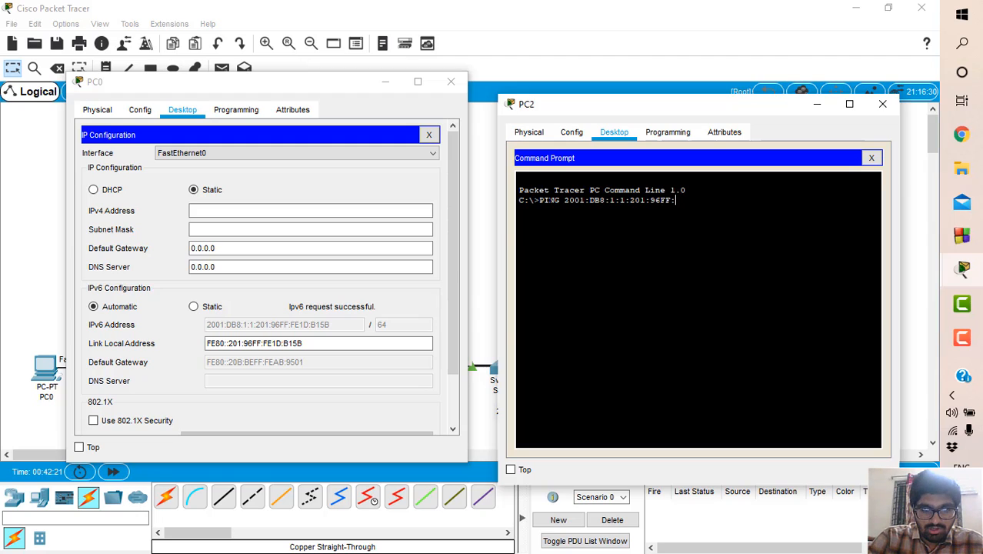
{"action": "type", "text": "FE1D"}
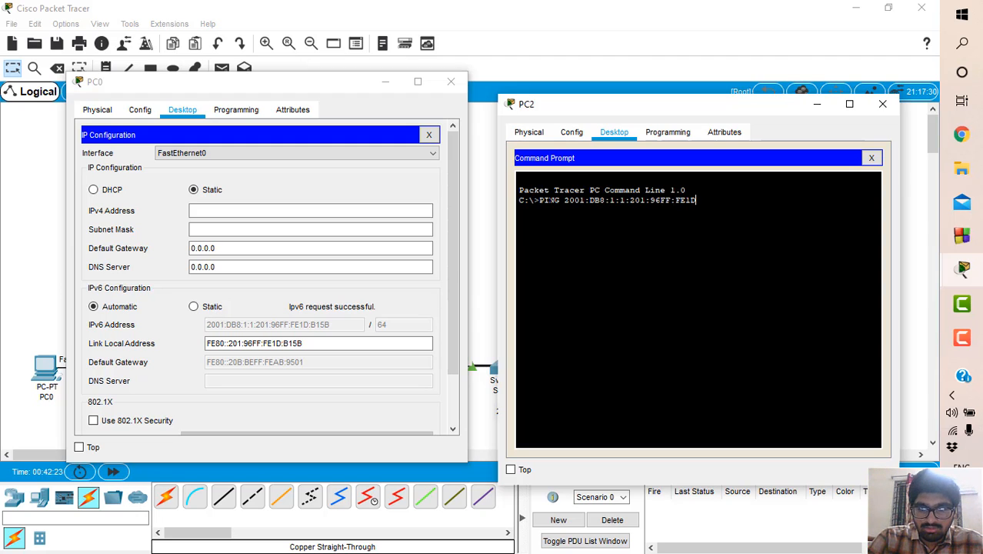
{"action": "type", "text": ":"}
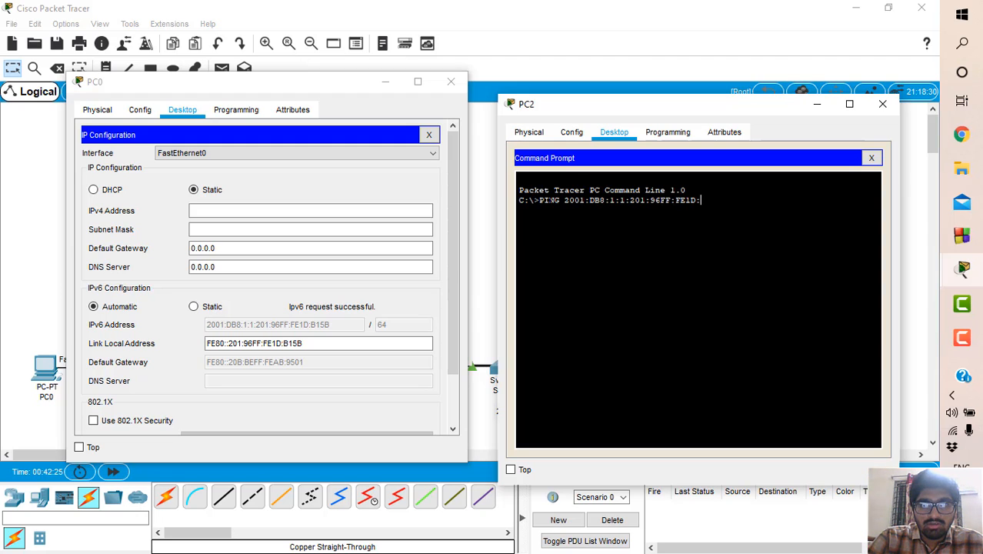
{"action": "type", "text": "B15B"}
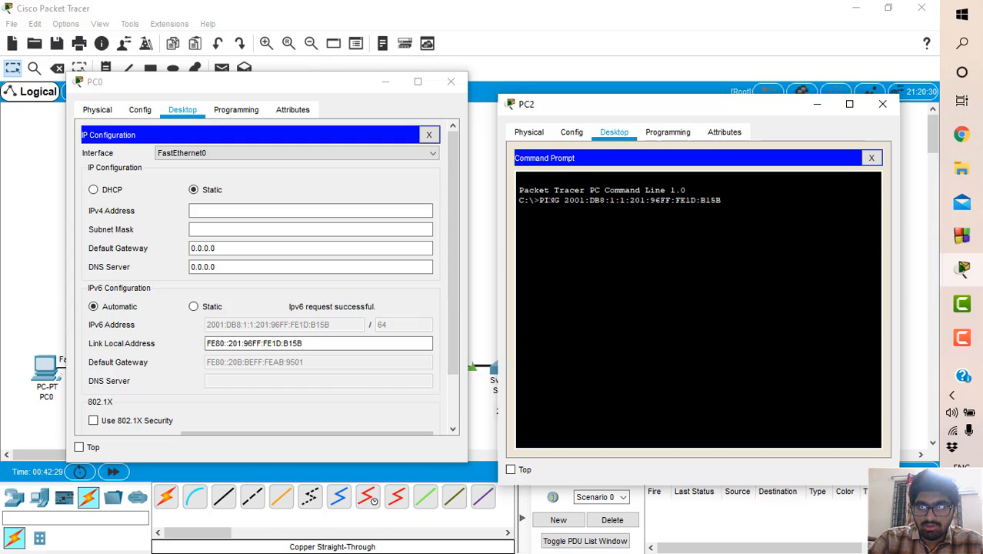
{"action": "key", "text": "Return"}
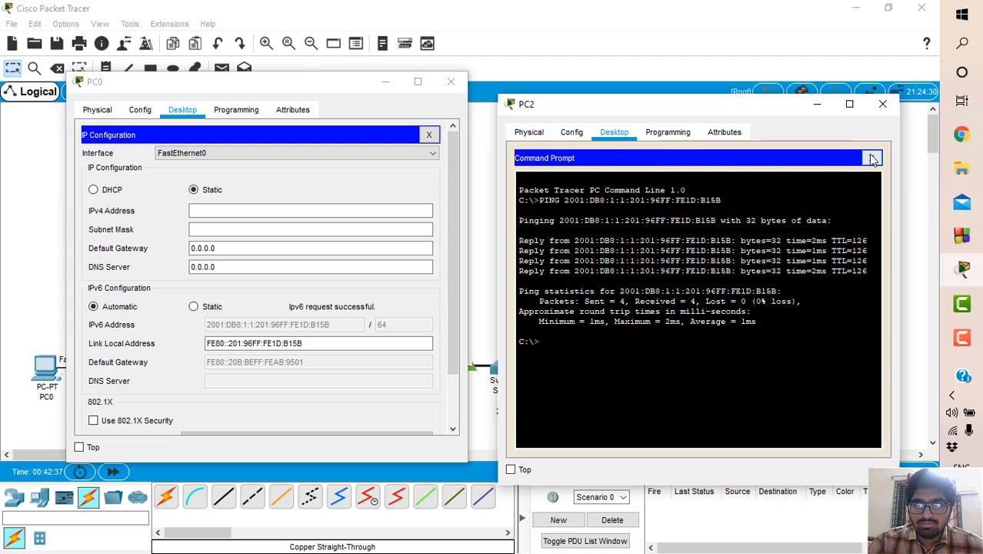
- Close PC0's window and place PC1's IP configuration beside PC2's command prompt
{"action": "left_click", "coordinate": [451, 82]}
{"action": "scroll", "coordinate": [389, 335], "scroll_direction": "right", "scroll_amount": 5}
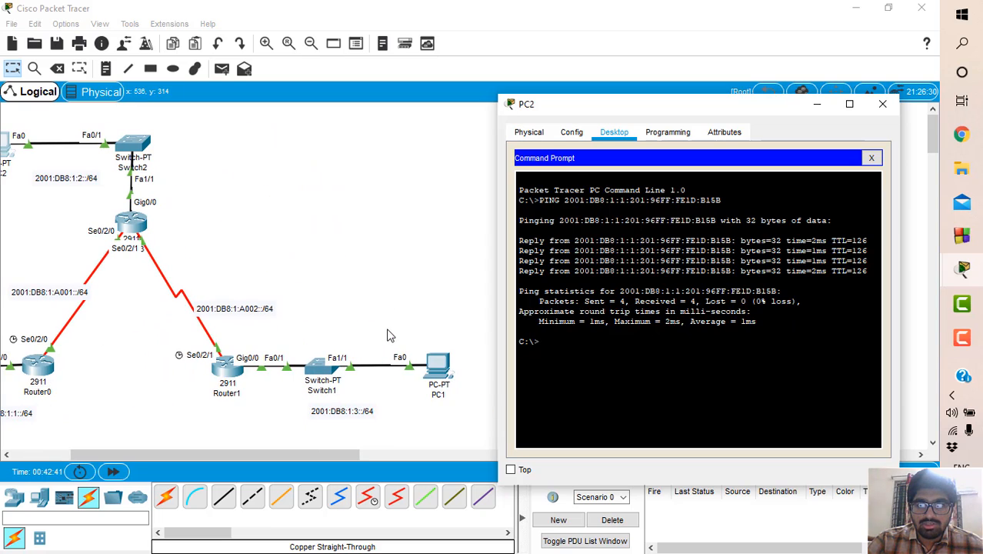
{"action": "left_click", "coordinate": [442, 370]}
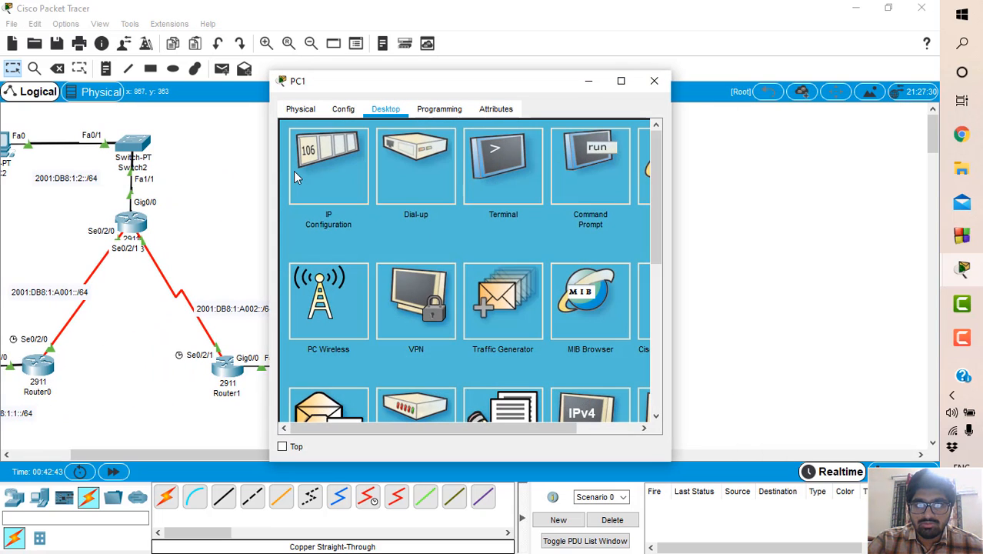
{"action": "left_click", "coordinate": [296, 175]}
{"action": "left_click_drag", "start_coordinate": [456, 83], "coordinate": [267, 99]}
{"action": "scroll", "coordinate": [601, 216], "scroll_direction": "up", "scroll_amount": 3}
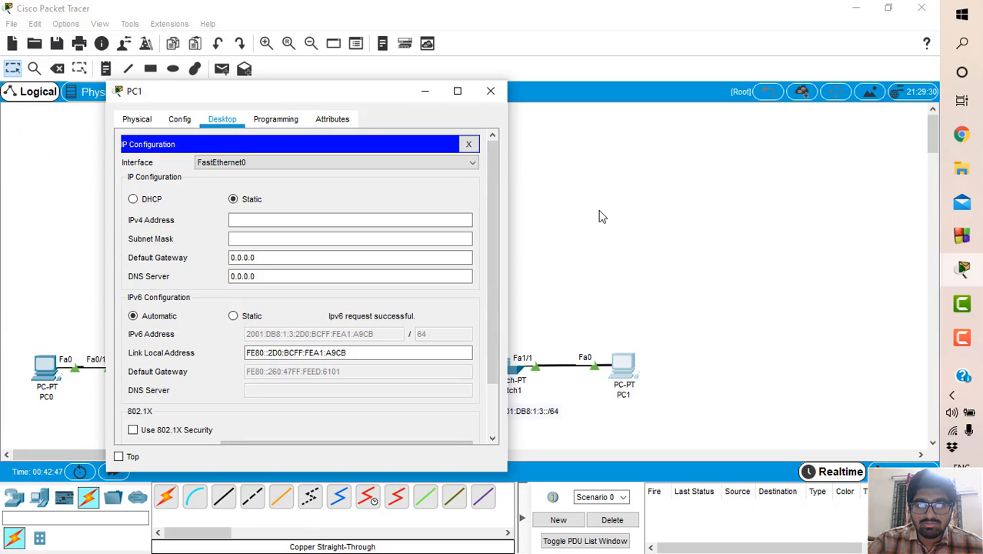
{"action": "mouse_move", "coordinate": [962, 271]}
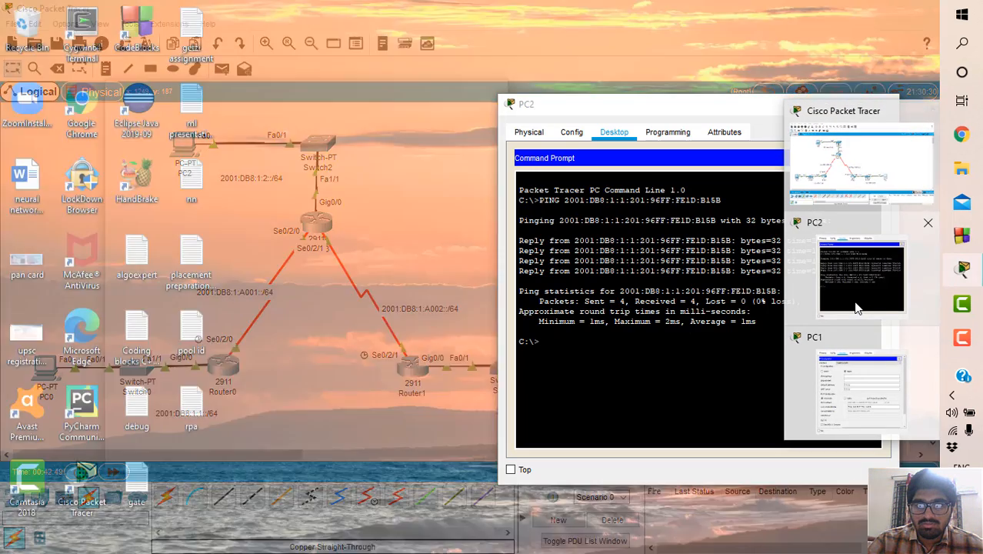
{"action": "left_click", "coordinate": [861, 308]}
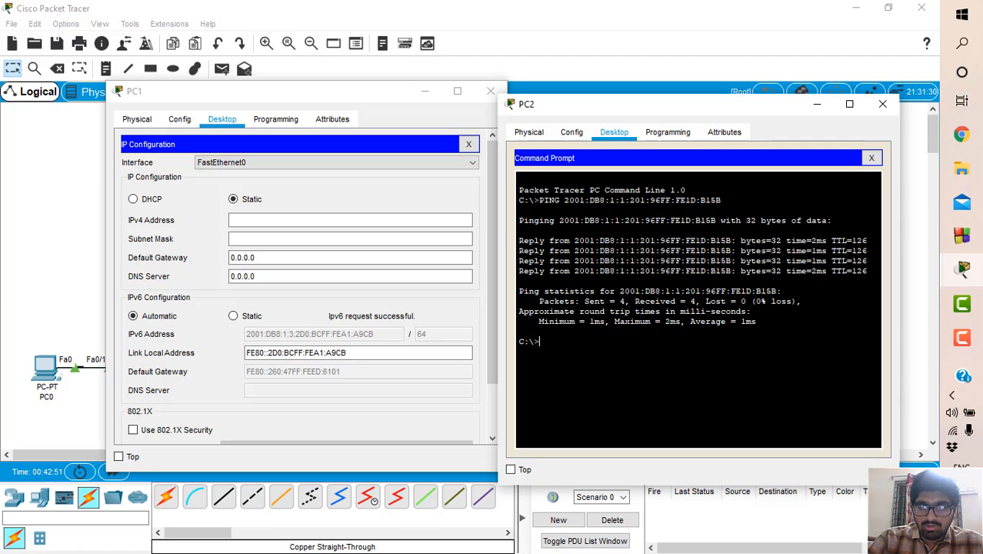
- Ping PC1's IPv6 address 2001:DB8:1:3:2D0:BCFF:FEA1:A9CB from PC2's command prompt and close the PC1 and PC2 windows
{"action": "type", "text": "PING "}
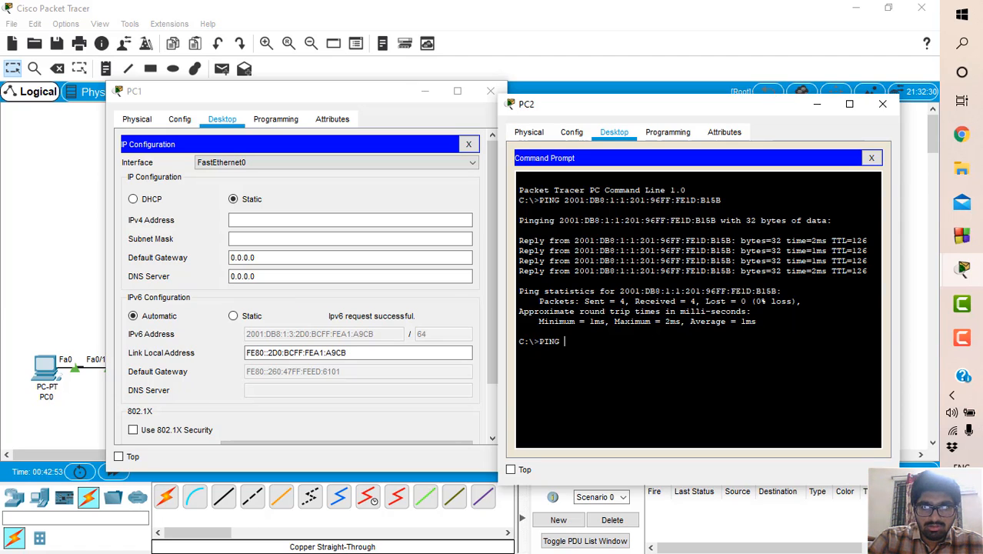
{"action": "type", "text": "2001"}
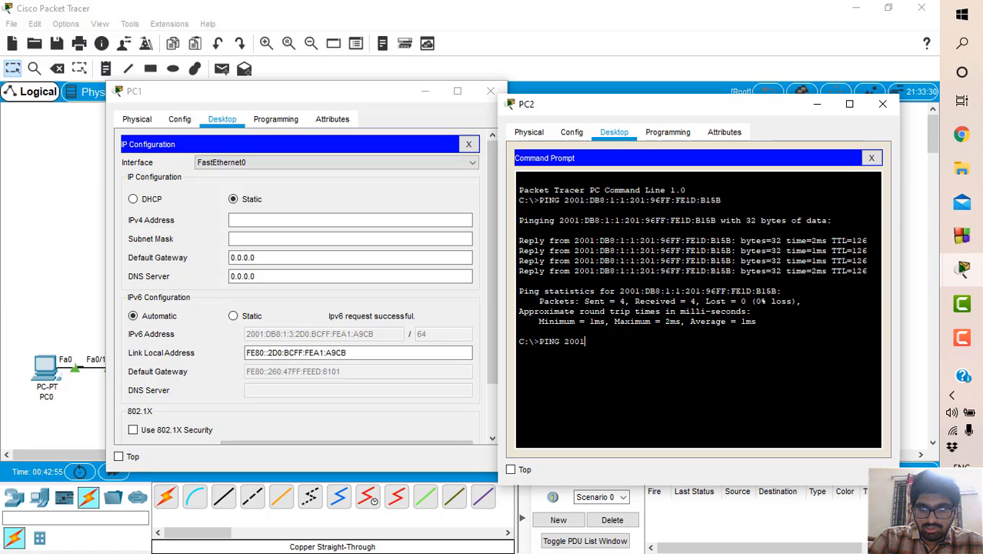
{"action": "type", "text": ":DB8"}
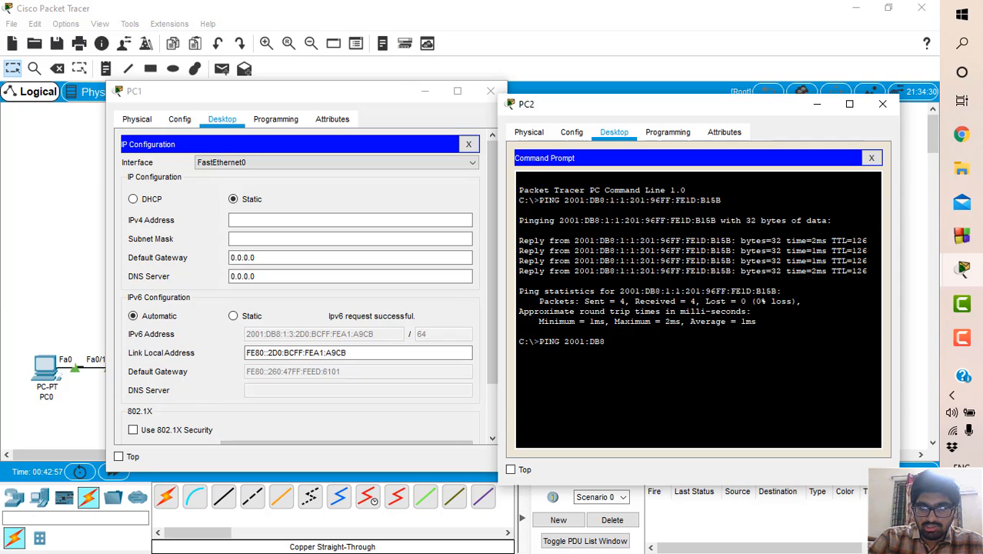
{"action": "type", "text": ":"}
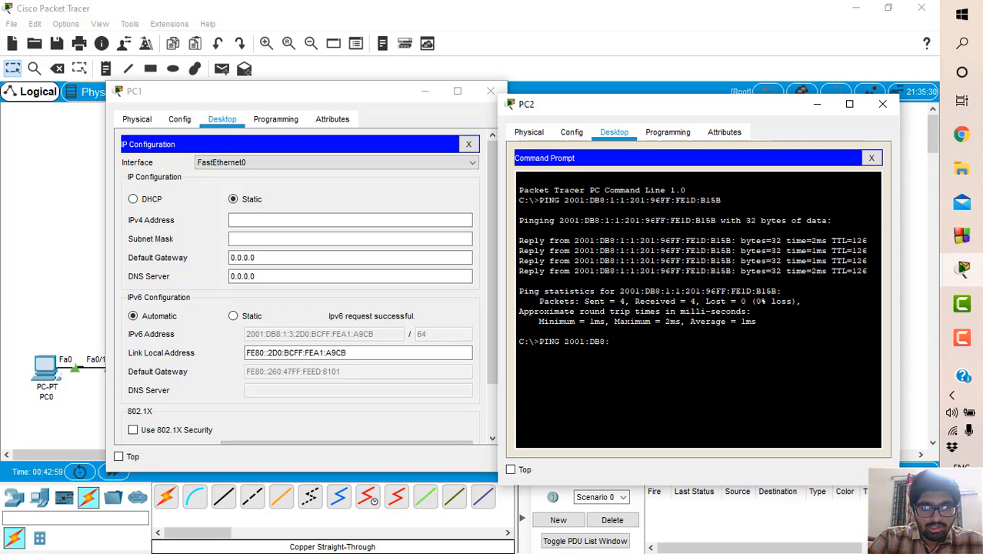
{"action": "type", "text": "1:3"}
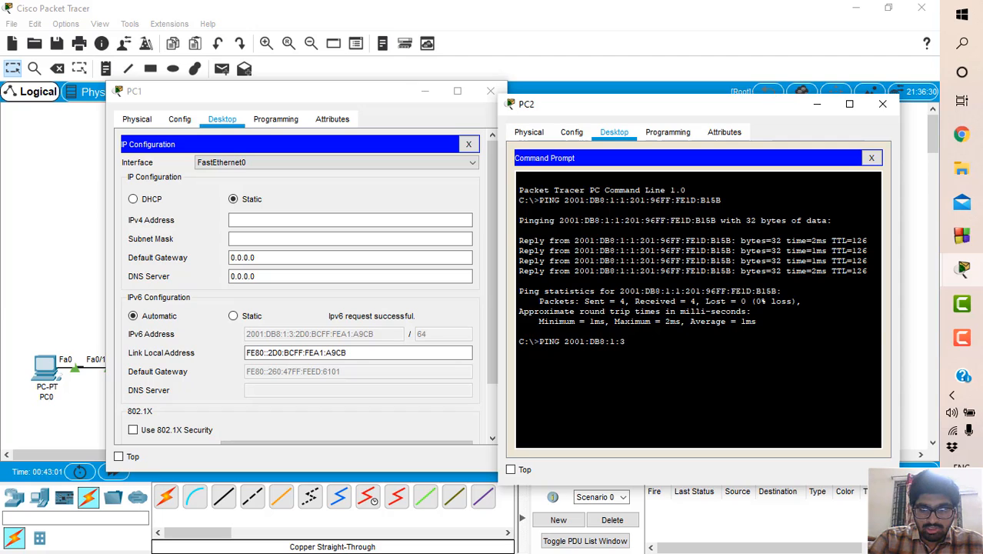
{"action": "type", "text": ":"}
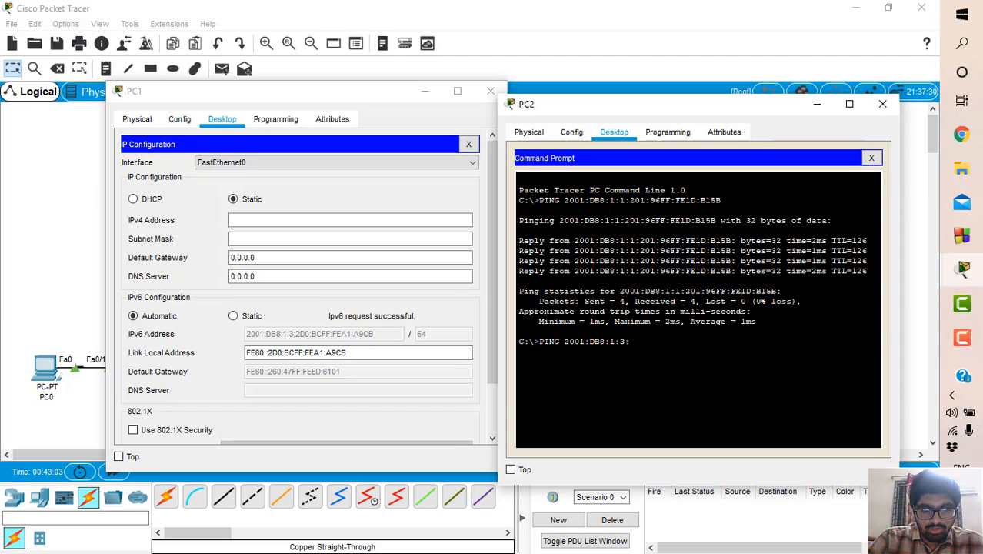
{"action": "type", "text": "2D0:"}
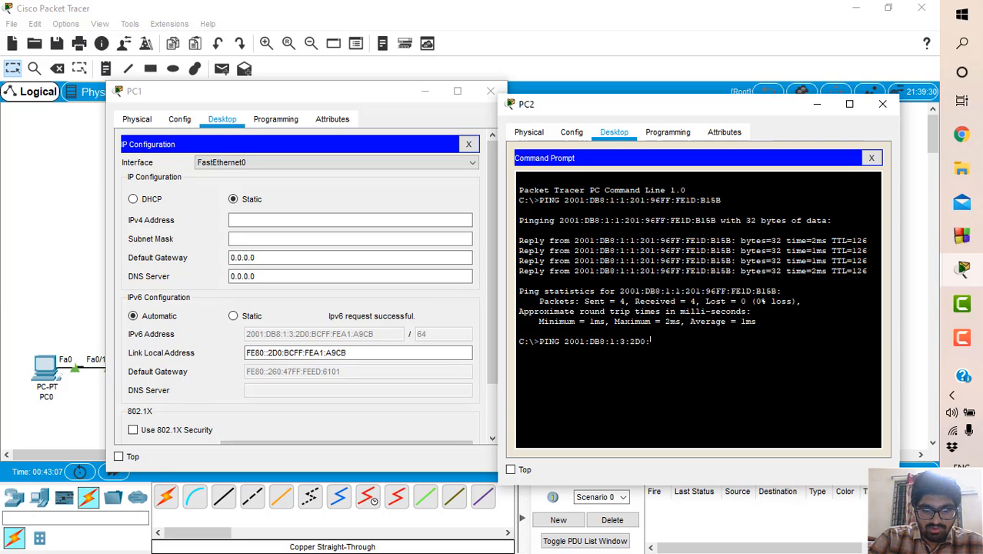
{"action": "type", "text": "BCFF:"}
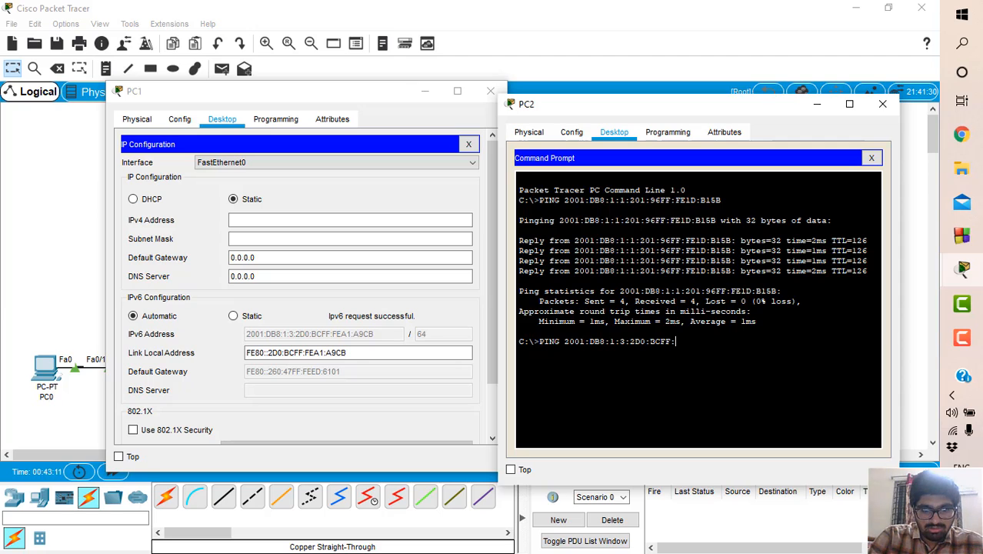
{"action": "type", "text": "FEA1"}
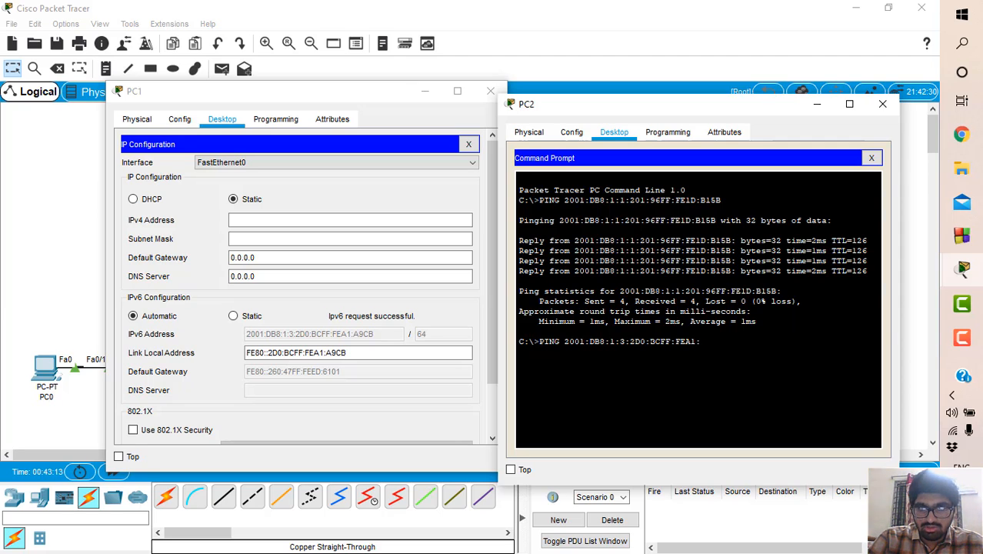
{"action": "type", "text": ":"}
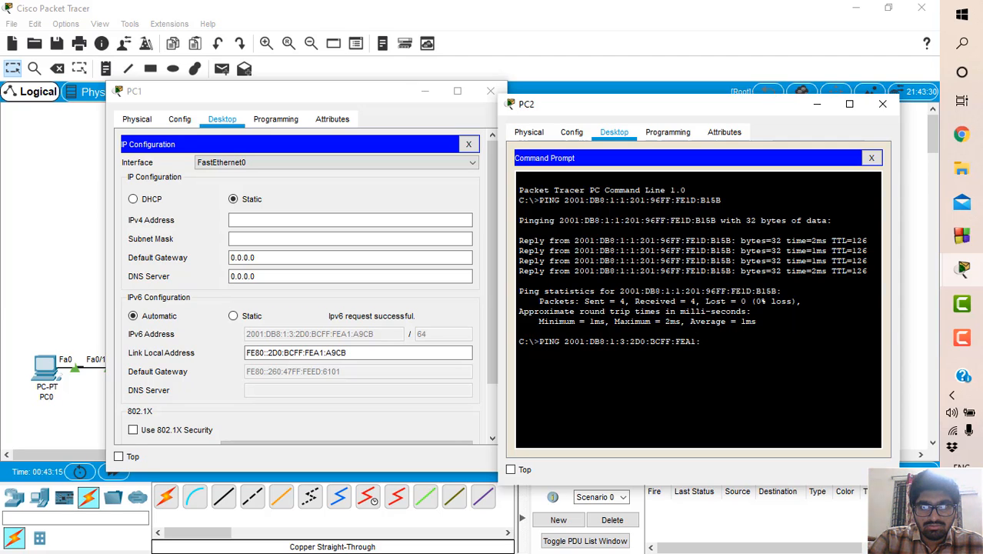
{"action": "type", "text": "A"}
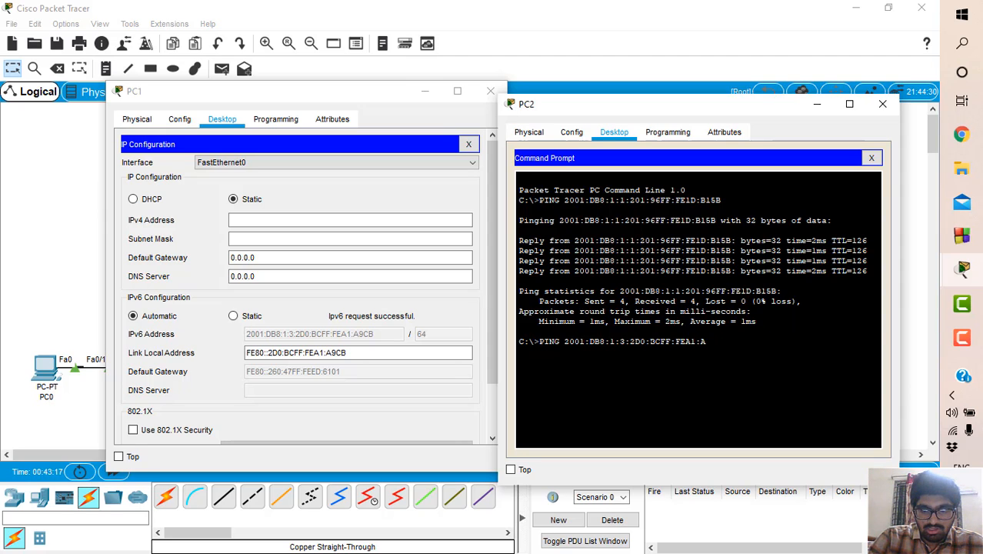
{"action": "type", "text": "9CB"}
{"action": "key", "text": "Return"}
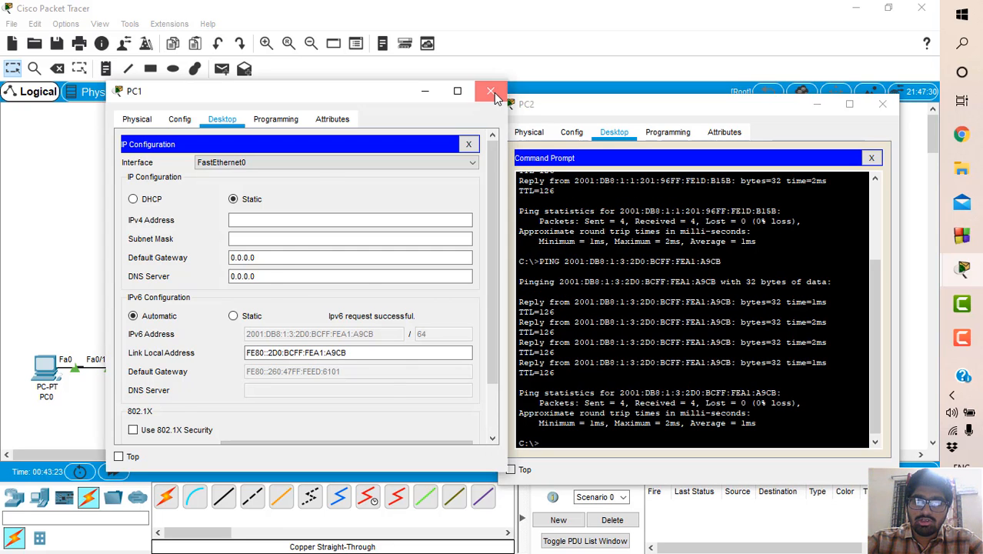
{"action": "left_click", "coordinate": [491, 91]}
{"action": "left_click", "coordinate": [881, 105]}
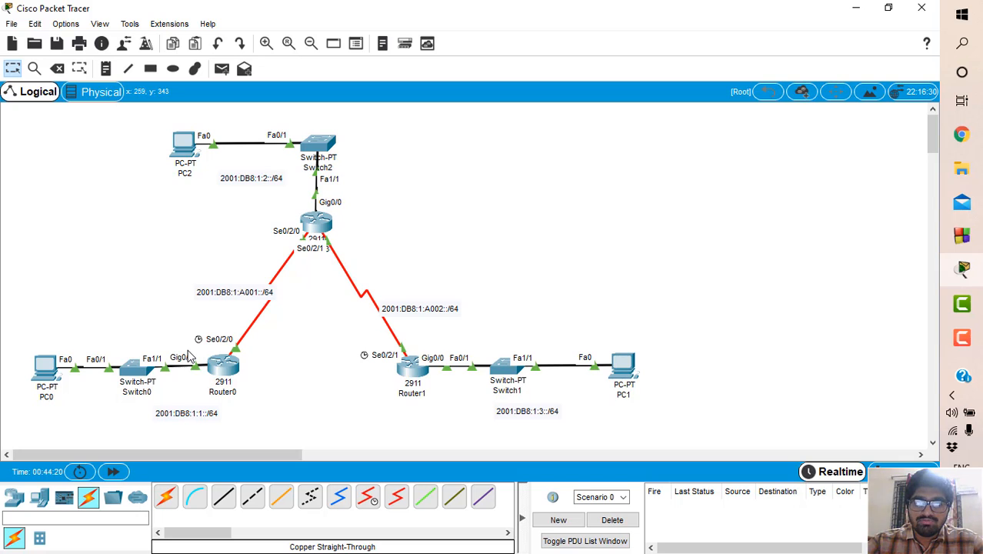
{"action": "left_click", "coordinate": [961, 339]}
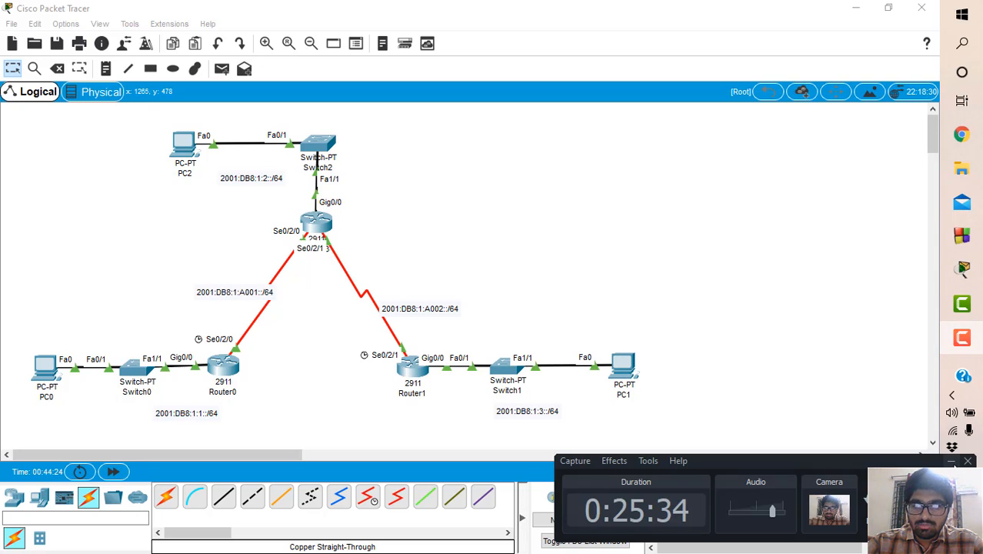
{"action": "left_click", "coordinate": [952, 461]}
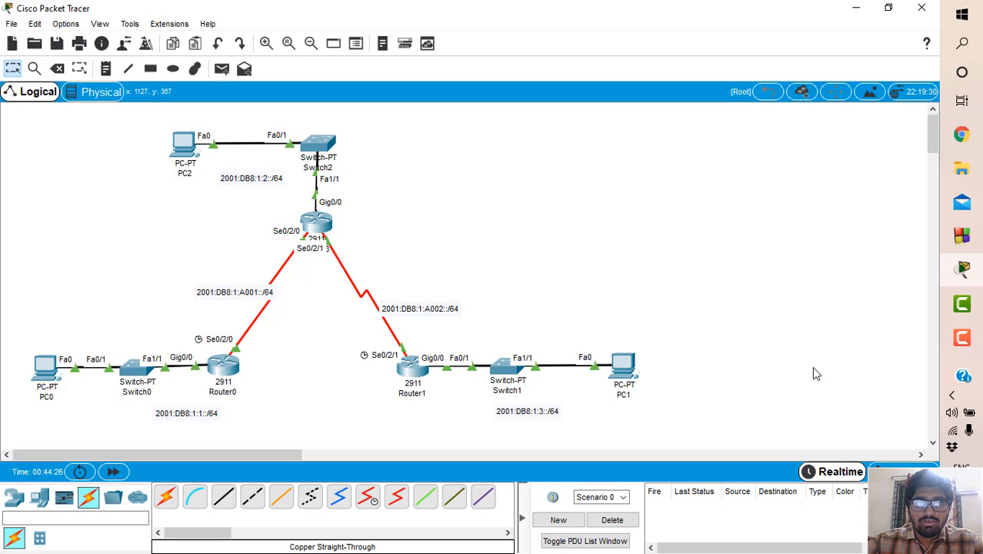